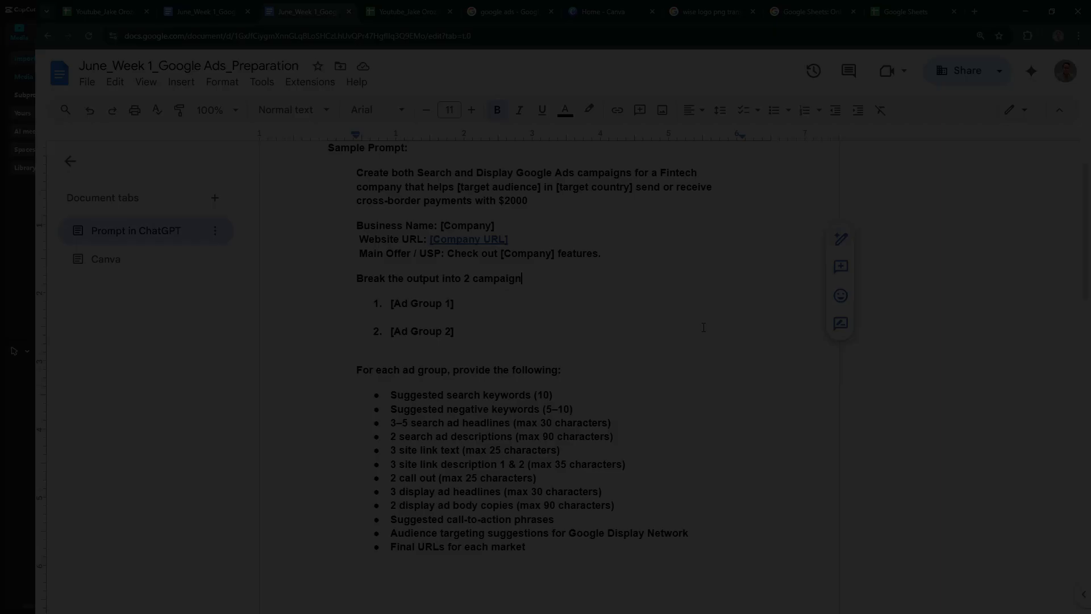
- Review the sample Google Ads prompt in the document, from the campaign brief through the list of requested ad assets
scroll(681, 339, up, 1)
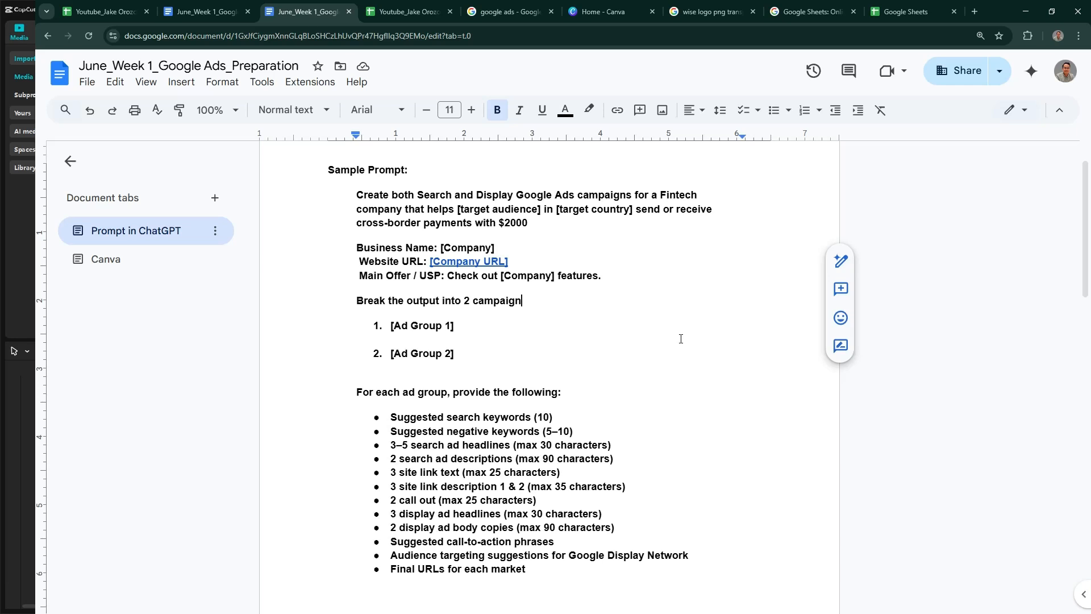
scroll(680, 338, down, 1)
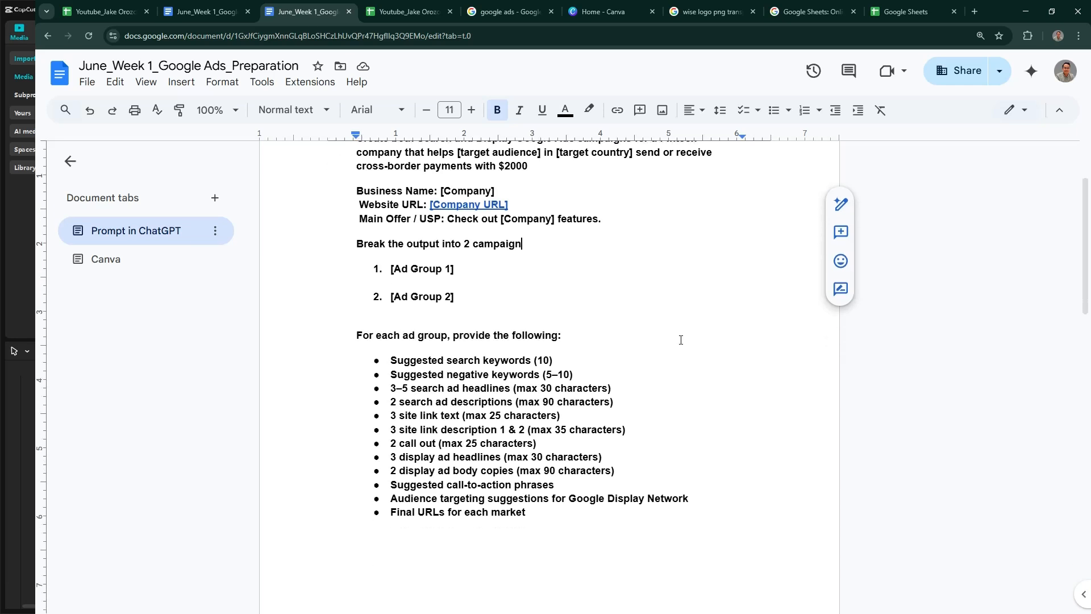
scroll(679, 340, up, 2)
scroll(677, 341, down, 2)
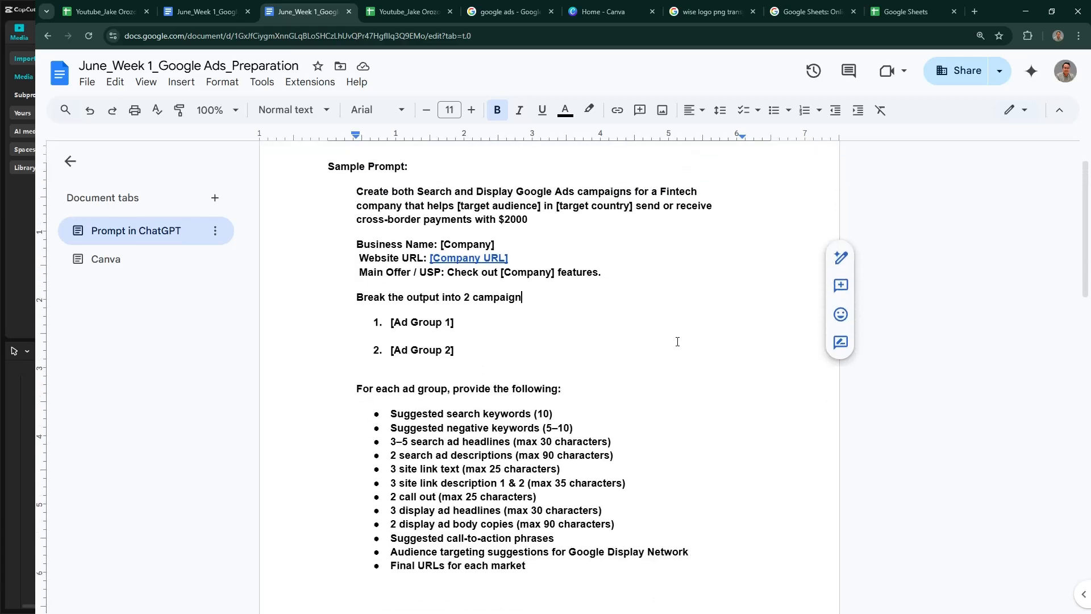
scroll(677, 341, up, 1)
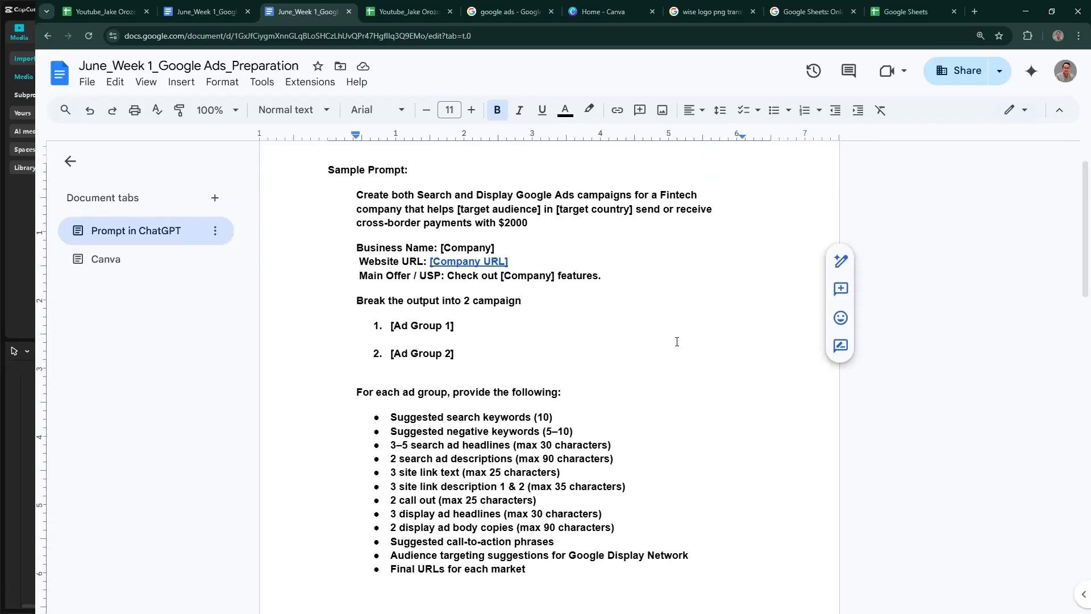
scroll(677, 342, down, 1)
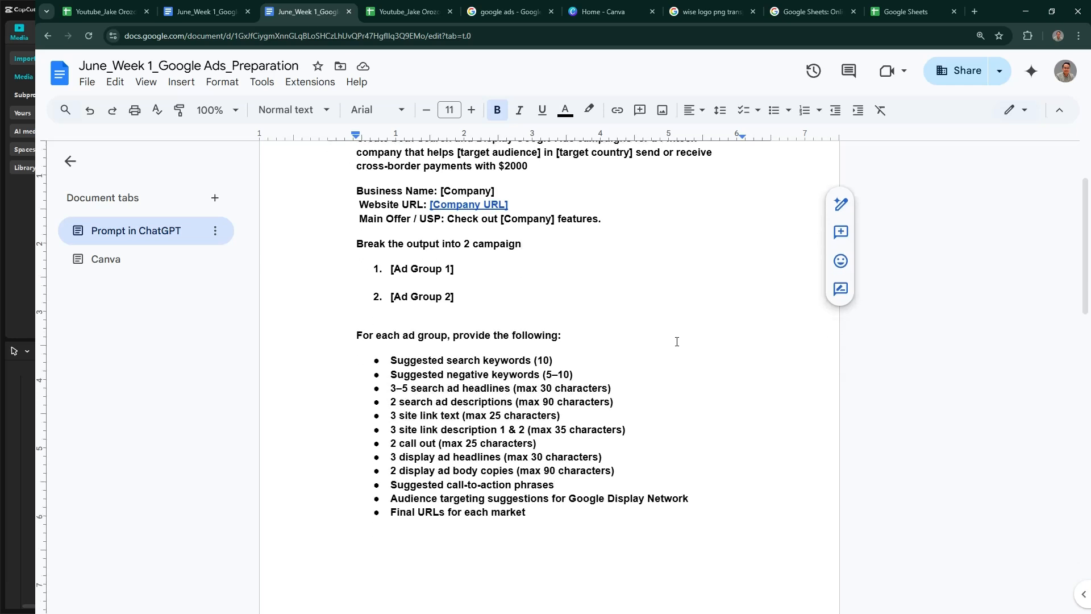
scroll(677, 341, up, 1)
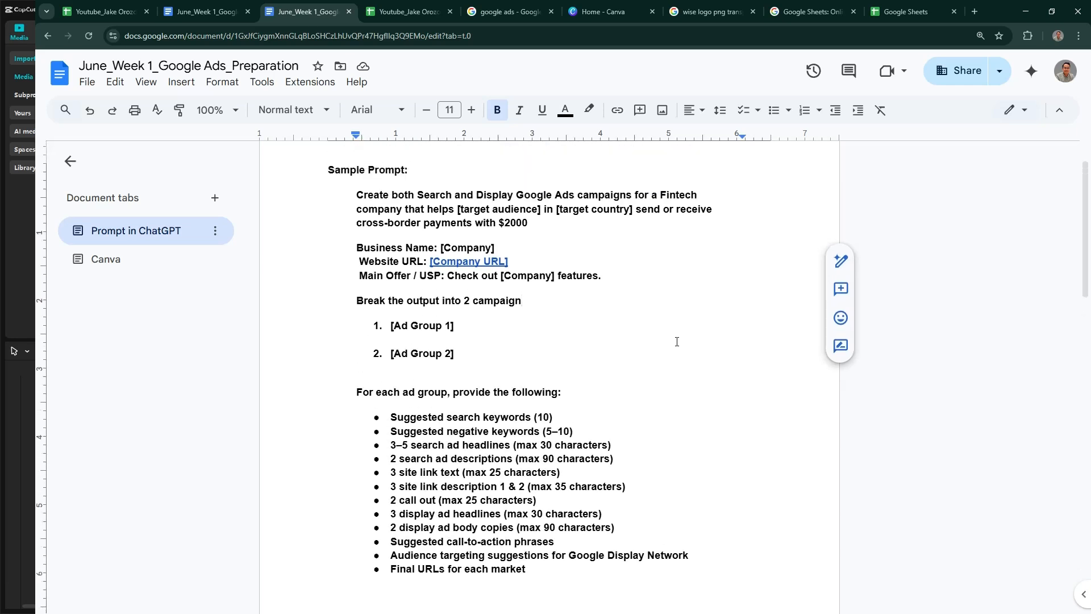
scroll(677, 341, down, 1)
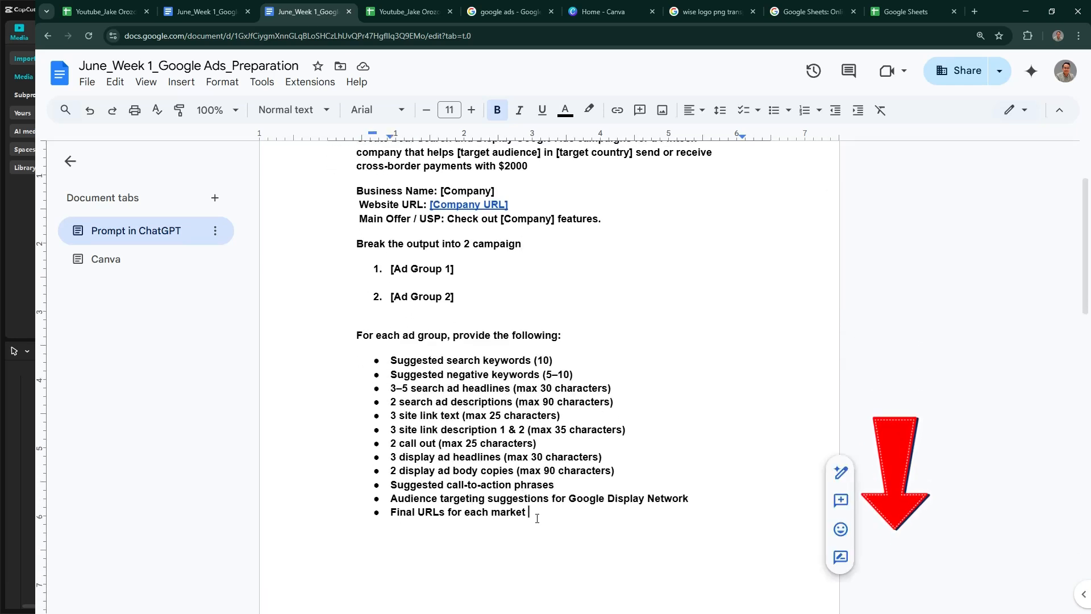
- Copy the entire sample prompt from the document into the message box of a new ChatGPT chat
scroll(535, 518, up, 2)
key(ctrl+a)
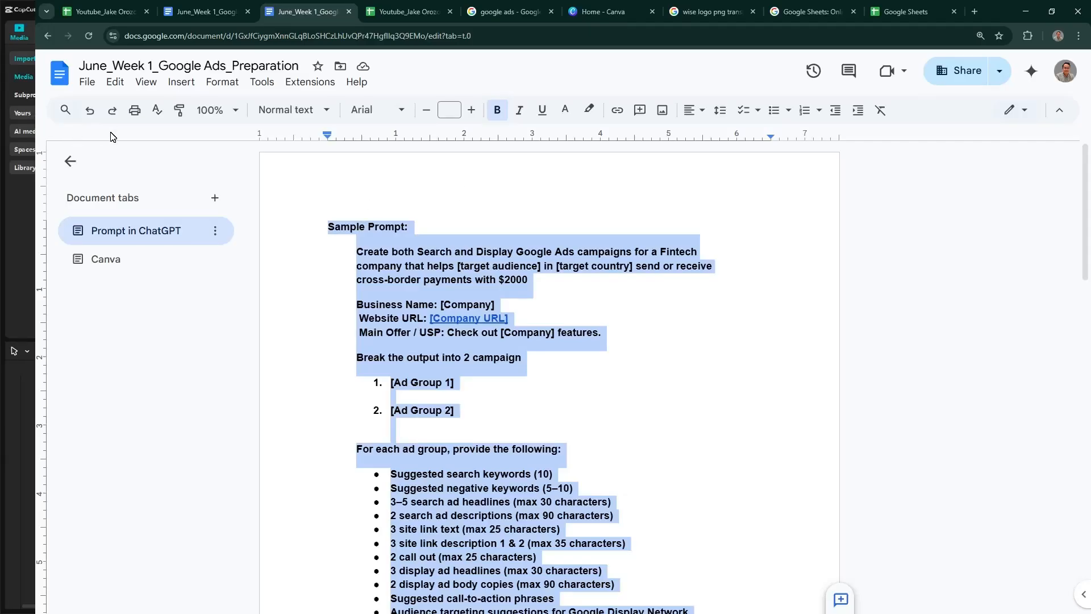
key(alt+Tab)
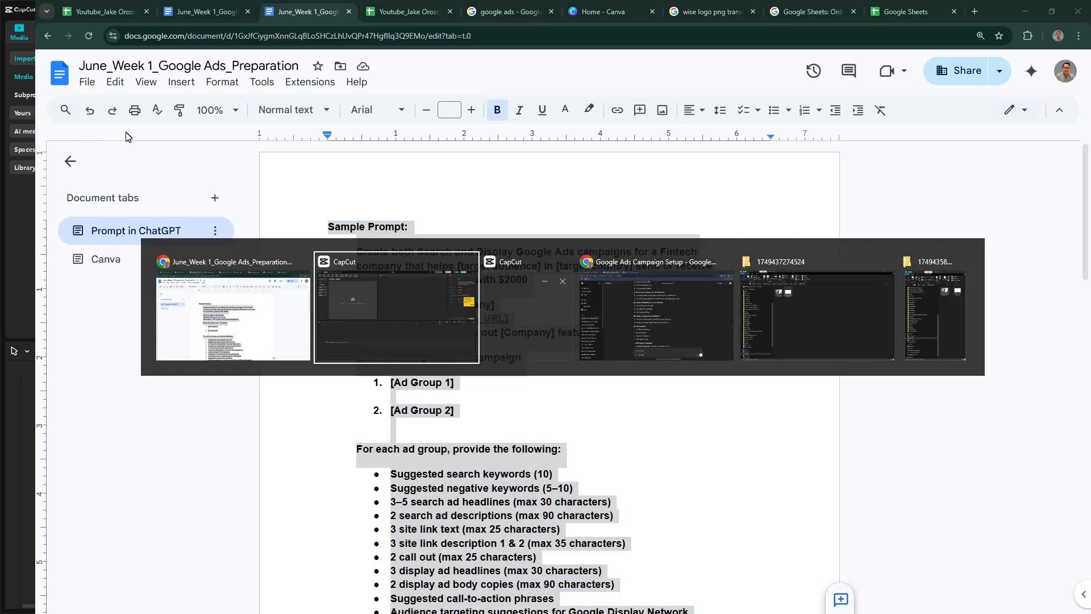
key(alt+Tab)
key(alt+Tab)
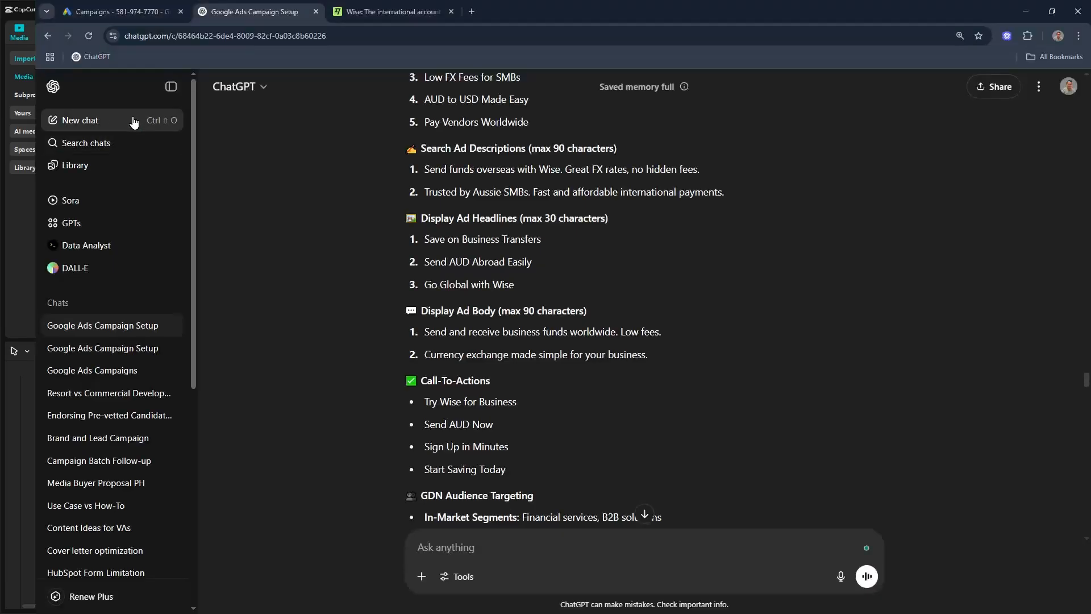
click(132, 121)
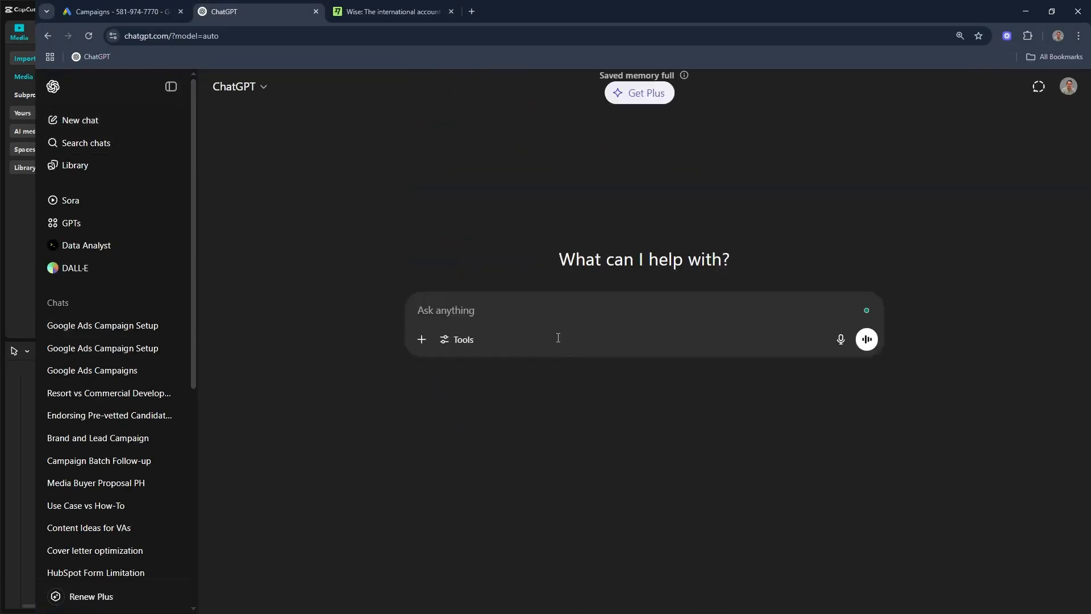
key(ctrl+v)
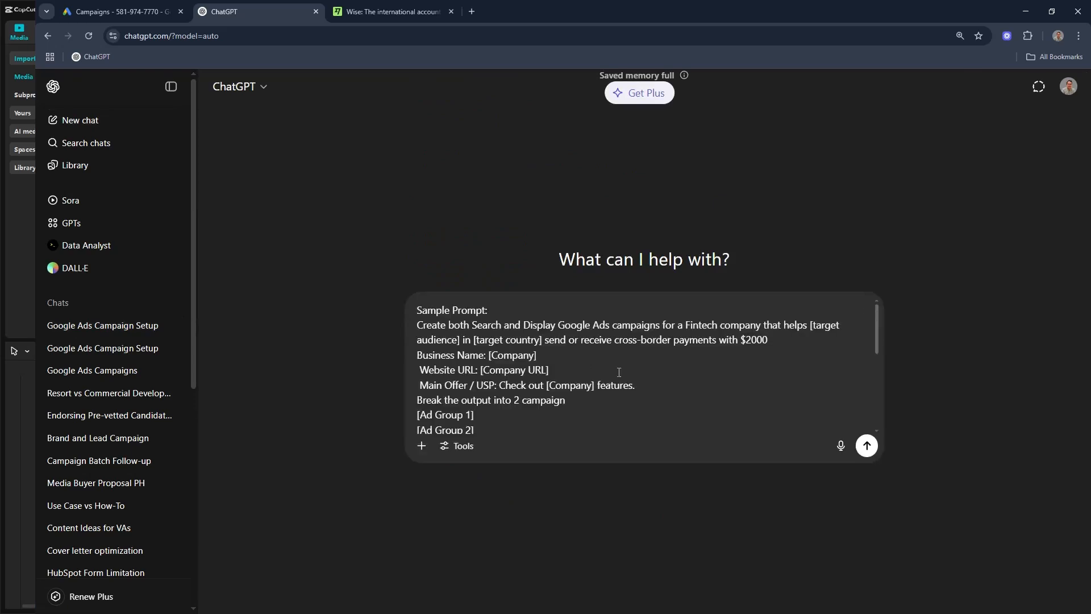
- Delete the "Sample Prompt:" heading line from the pasted prompt
scroll(618, 372, down, 5)
scroll(619, 372, up, 5)
drag(489, 310, 351, 314)
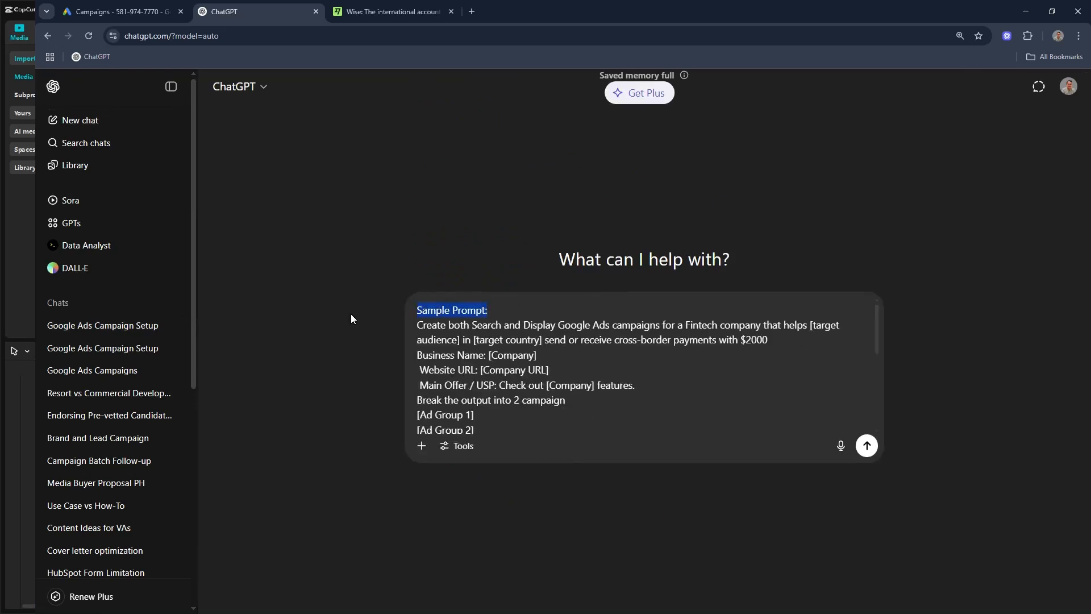
key(Delete)
key(Delete)
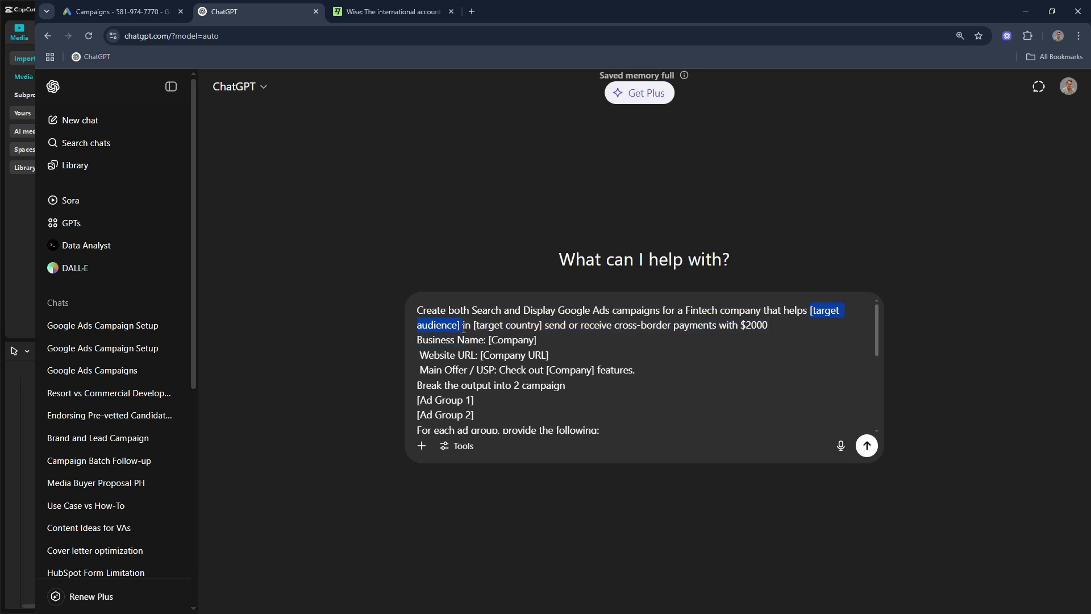
- Replace [target audience] with "small business onwer in Australia and Filipino Freelancer in the philippines" and delete the [target country] placeholder
drag(463, 329, 461, 326)
text(s)
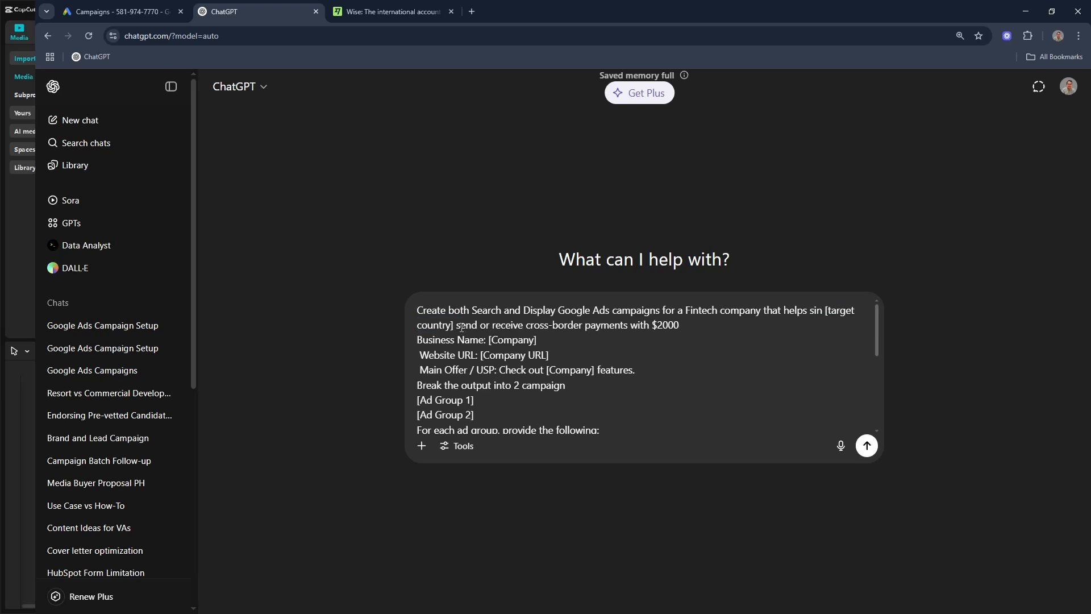
text(mall busin)
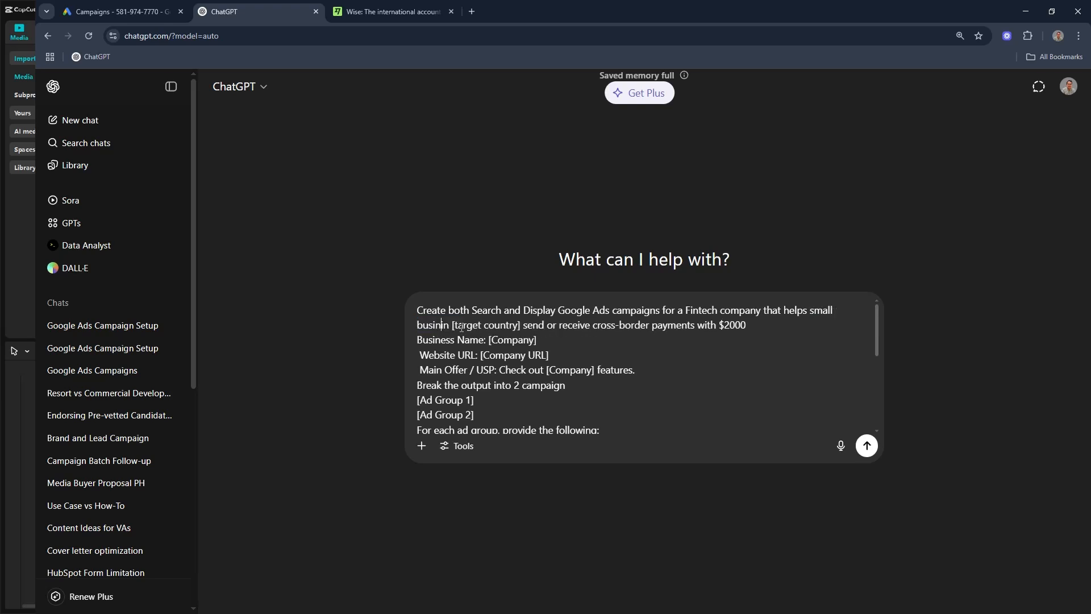
text(ess owner in)
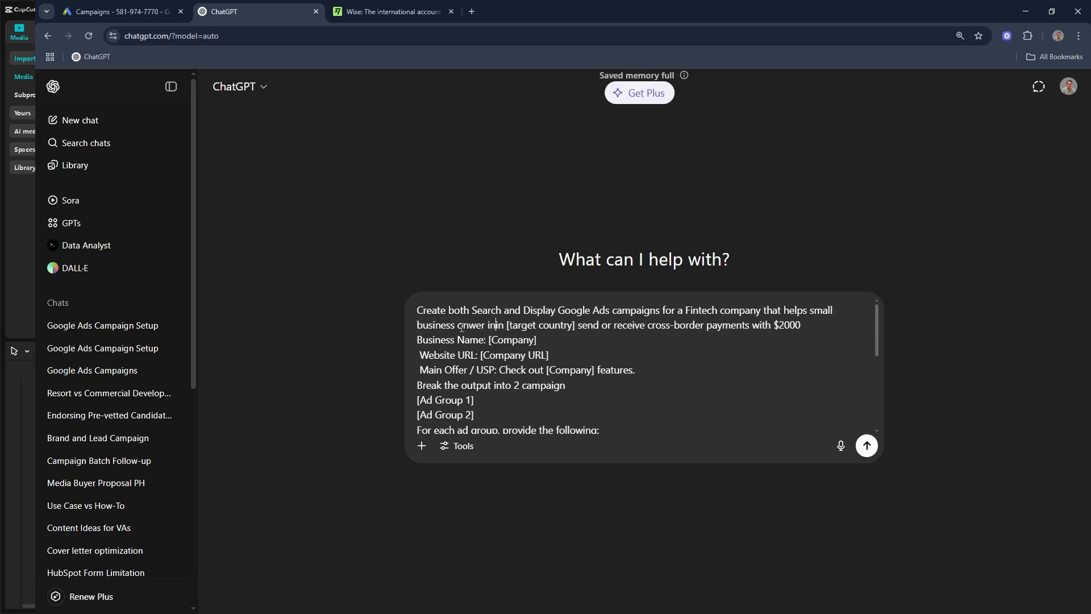
text( Australia )
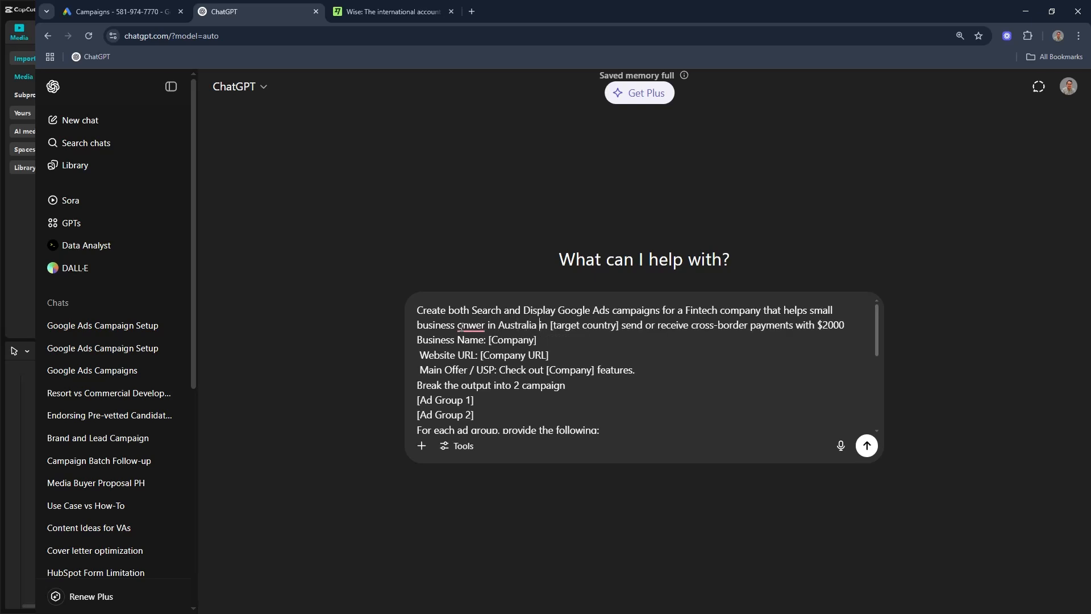
text(and F)
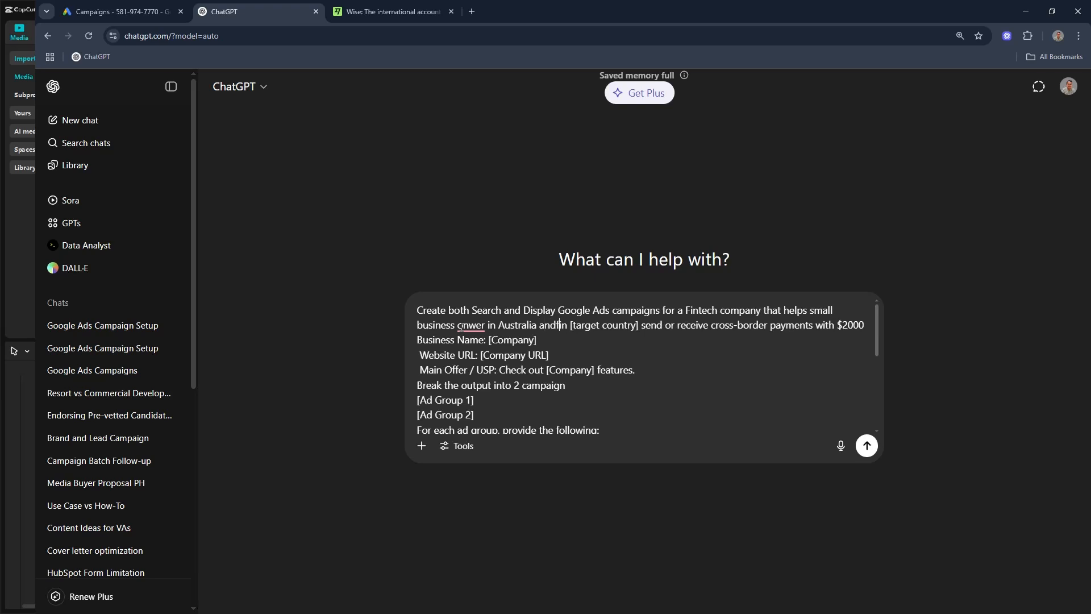
text(ilipino )
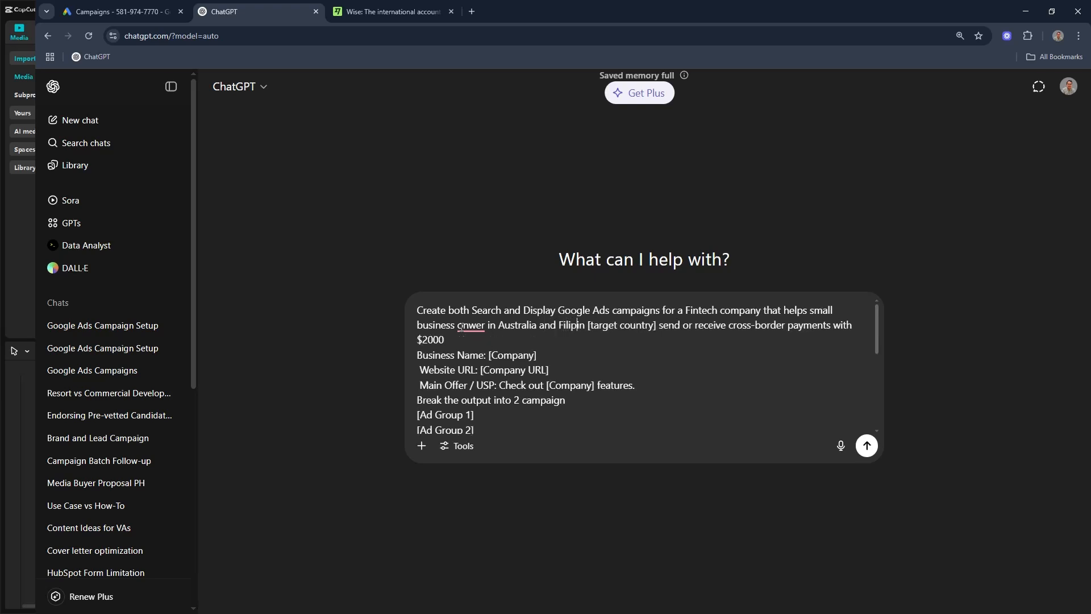
text(Freelancer )
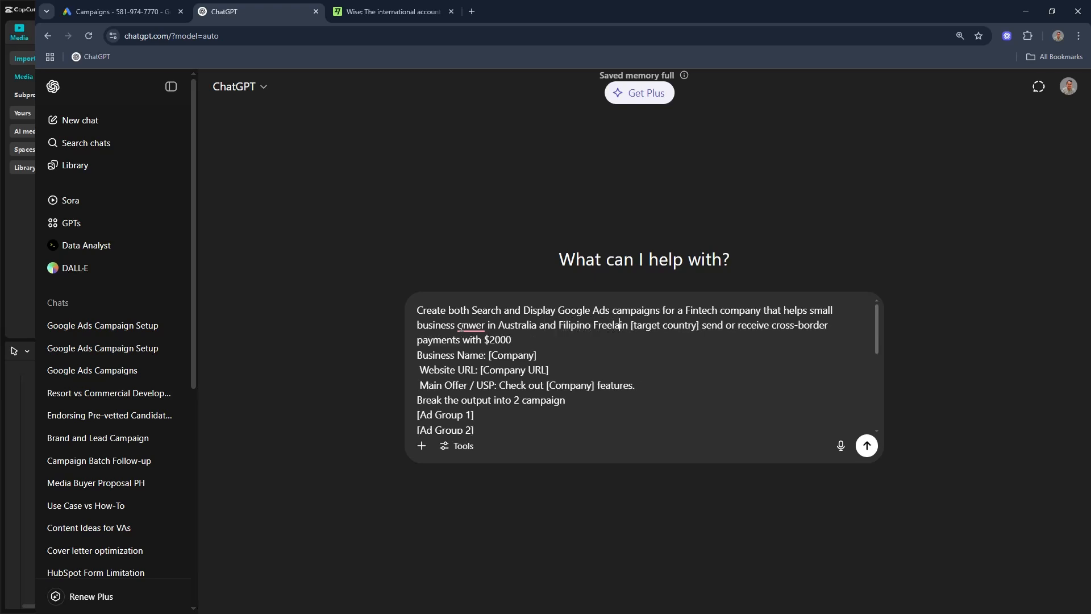
text(in the phi)
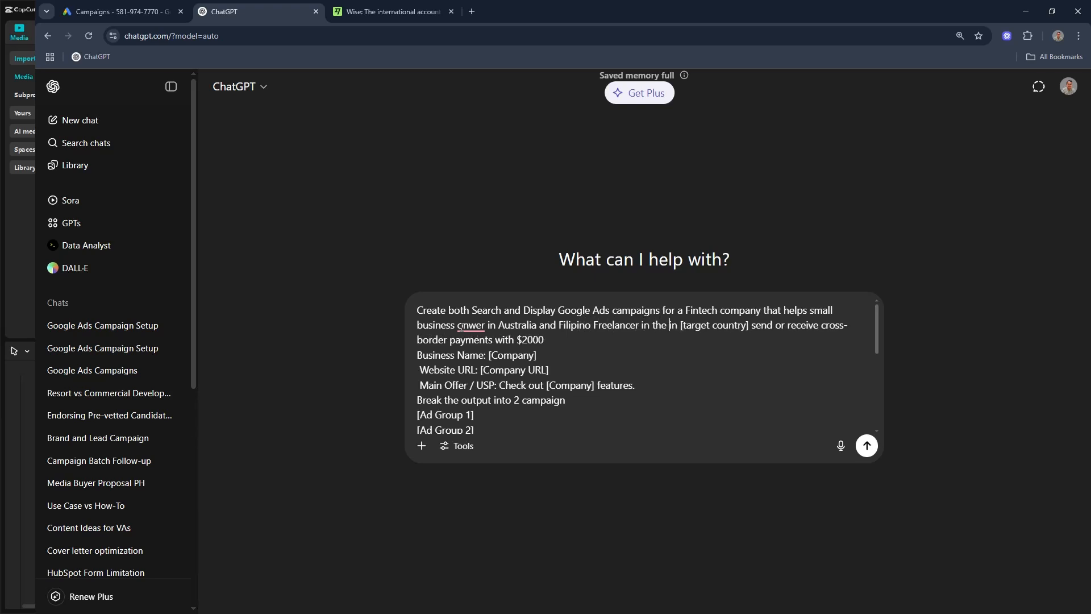
text(lippines)
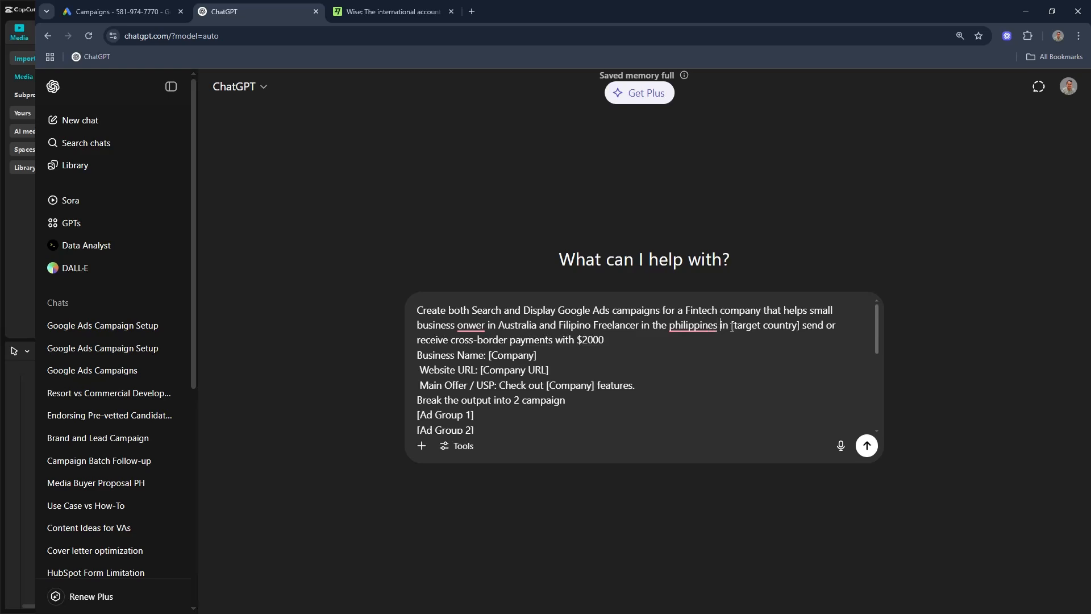
drag(799, 329, 804, 331)
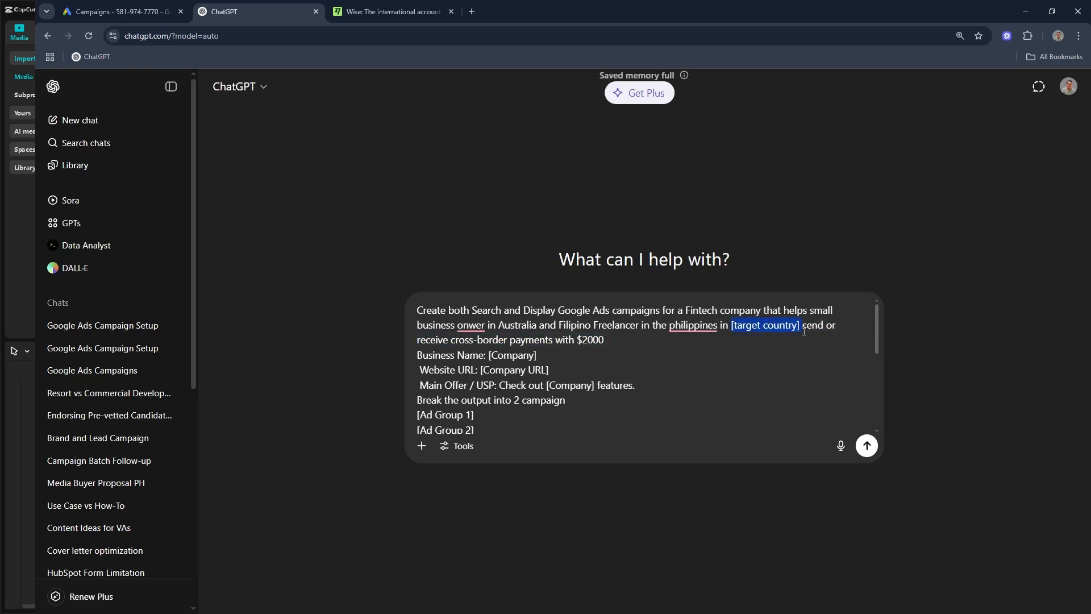
key(BackSpace)
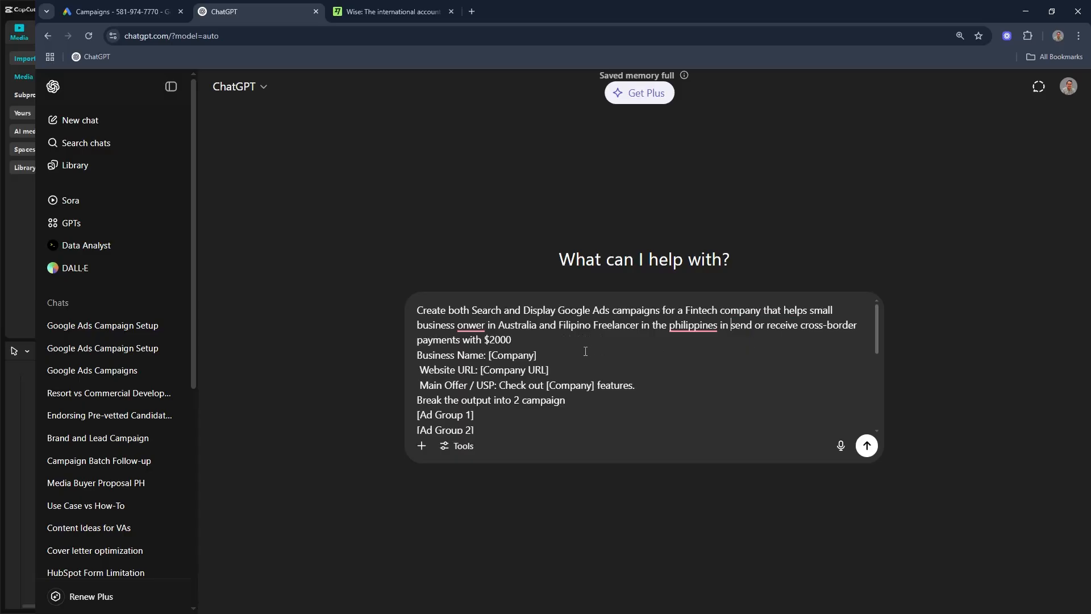
- Replace the [Company] placeholder in the prompt's Business Name line with "Wise"
drag(537, 355, 487, 355)
text(W)
key(BackSpace)
text(Wise)
drag(563, 372, 479, 370)
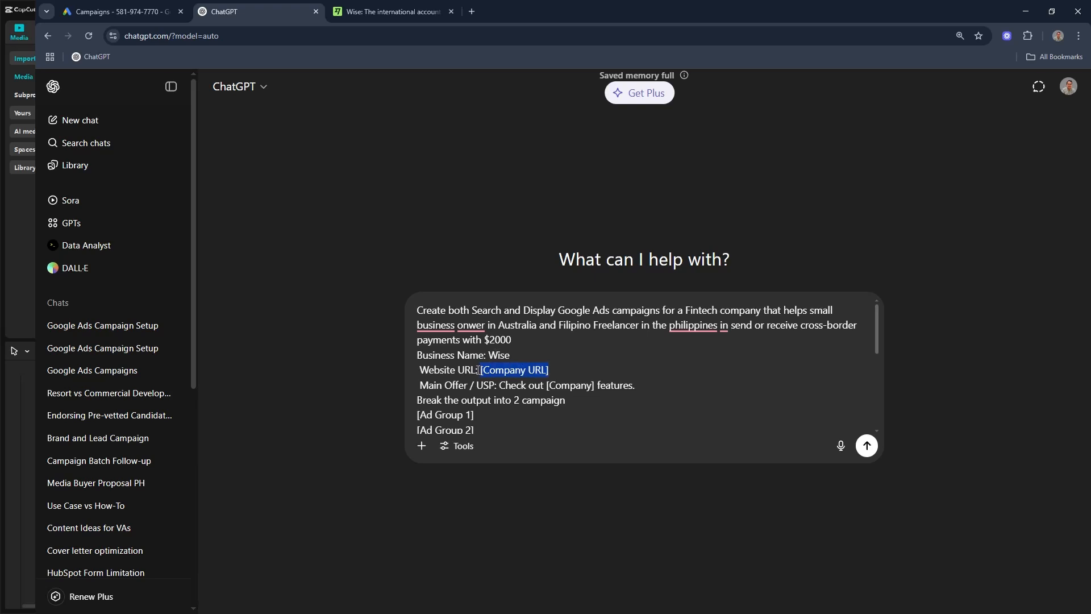
click(377, 8)
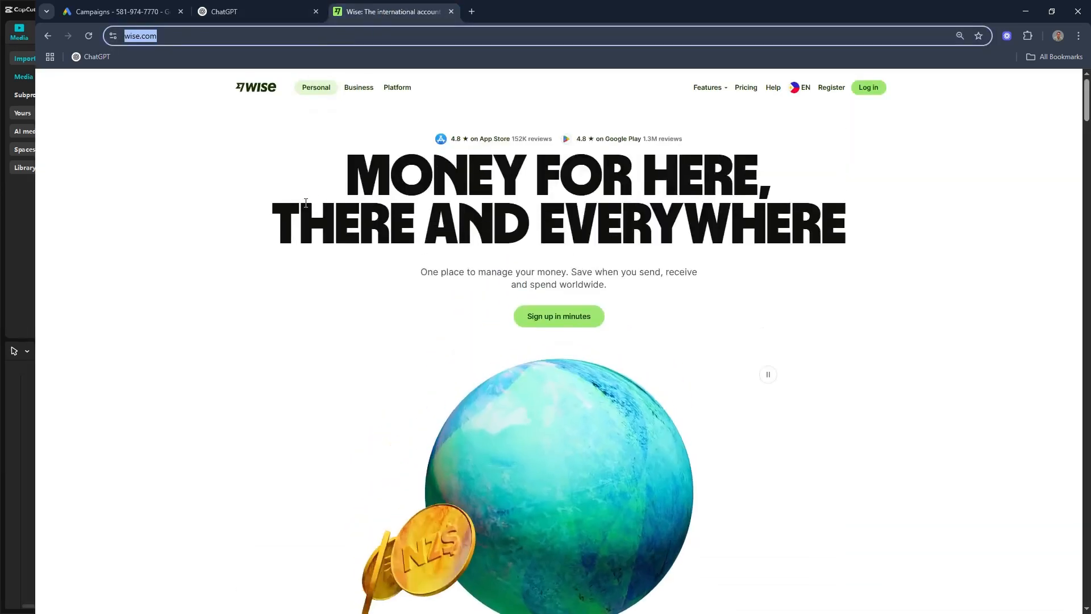
click(237, 9)
text(https://wise.com/)
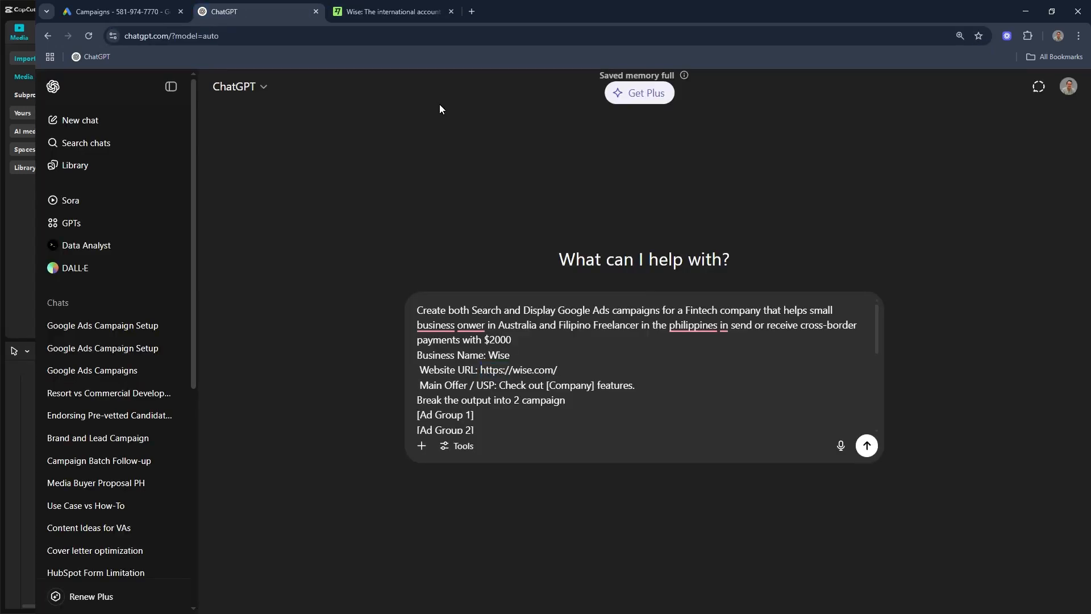
- Replace the [Company] placeholder in the prompt's Main Offer / USP line with "cross border payment"
click(354, 9)
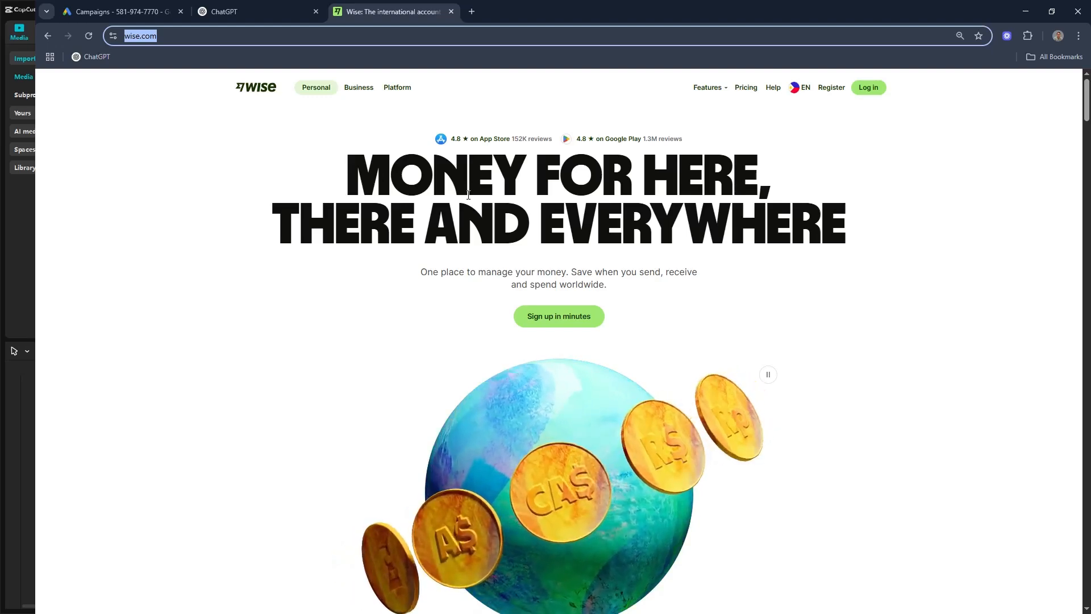
scroll(468, 195, down, 1)
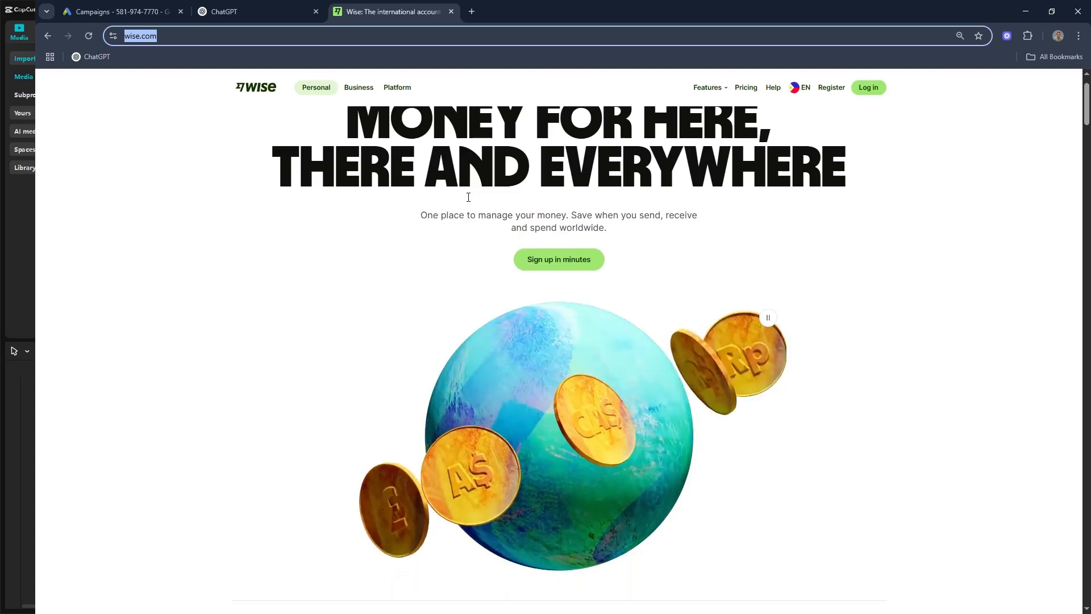
click(302, 12)
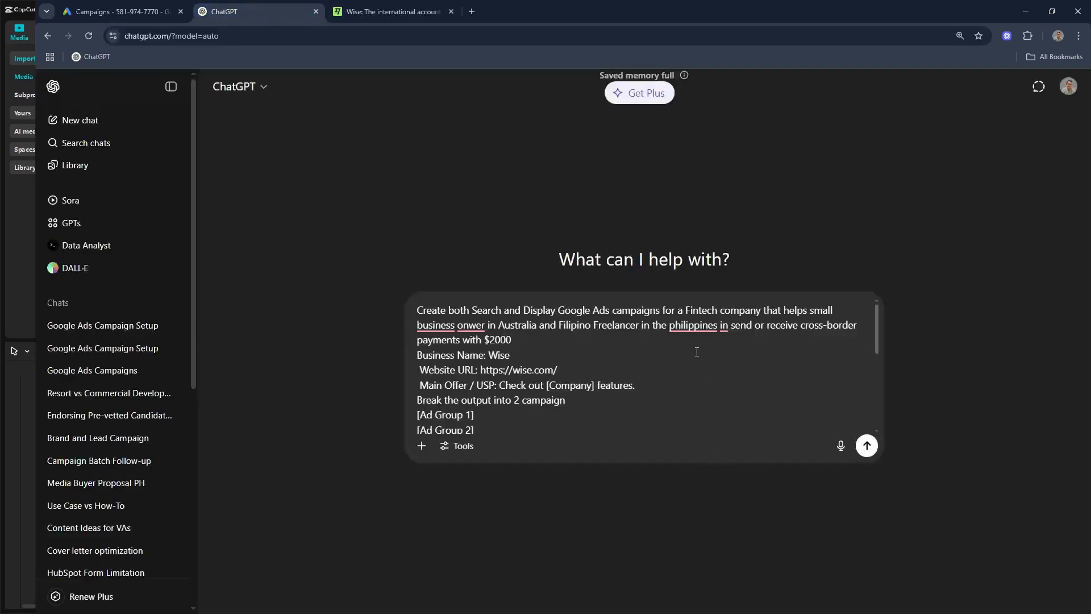
scroll(630, 370, down, 2)
scroll(620, 367, up, 1)
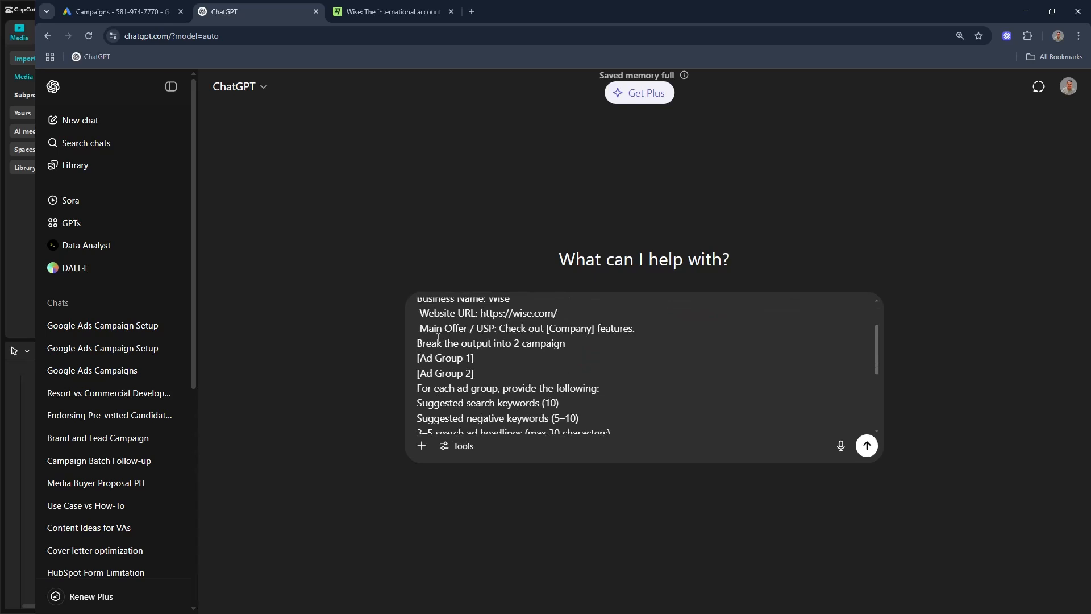
key(ctrl+plus)
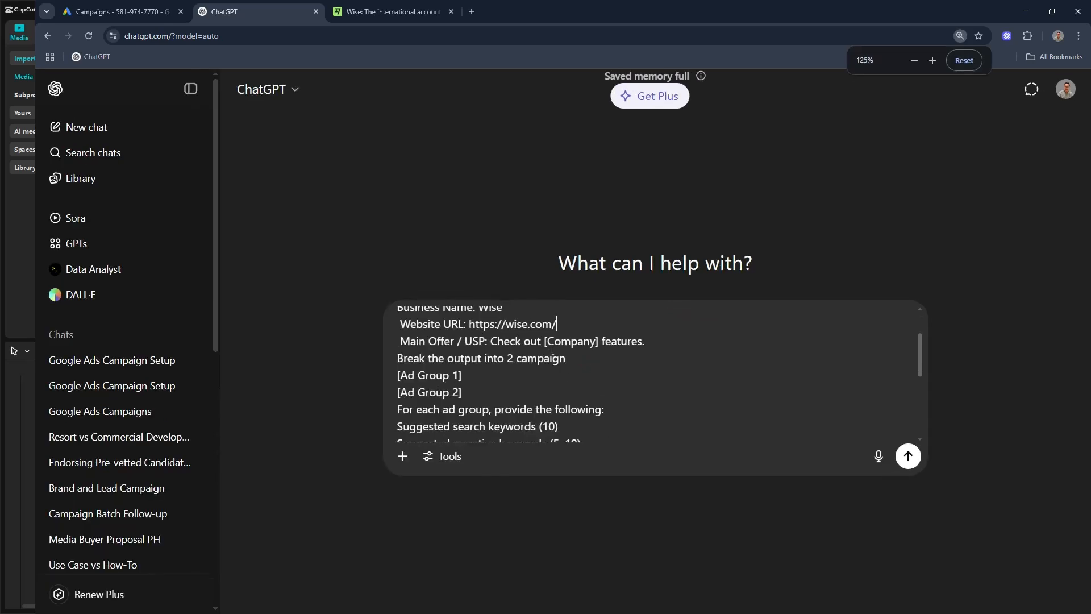
drag(544, 341, 596, 342)
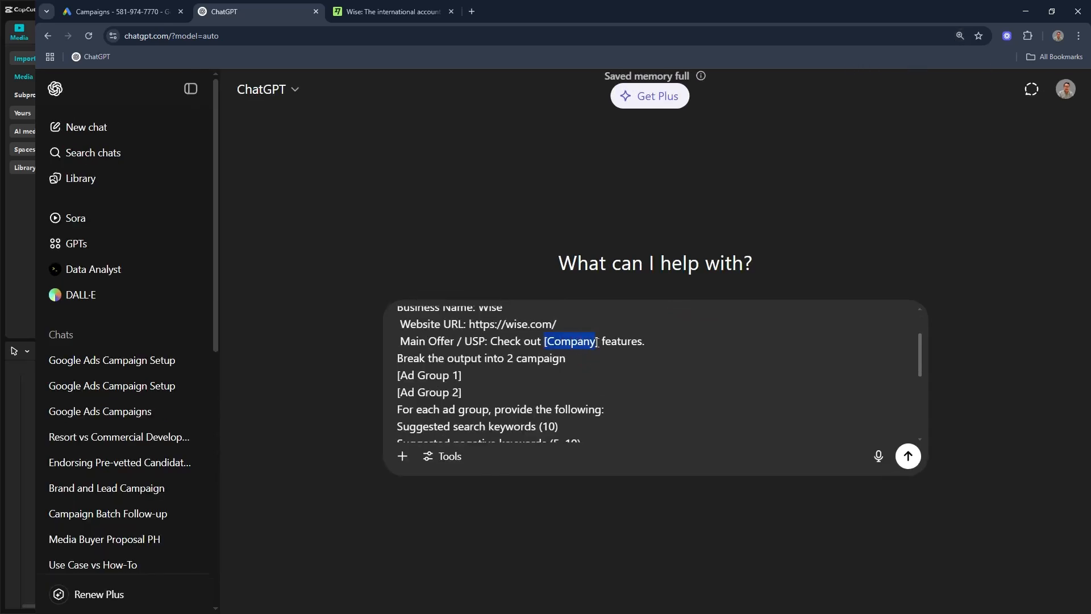
text(cr)
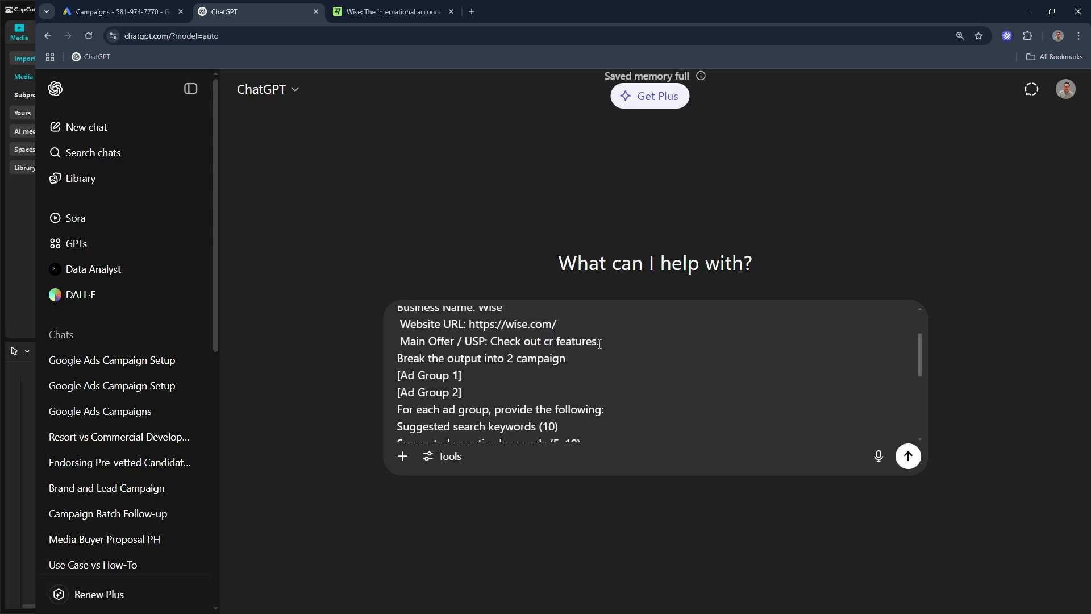
text(oss)
text( border p)
text(ayment)
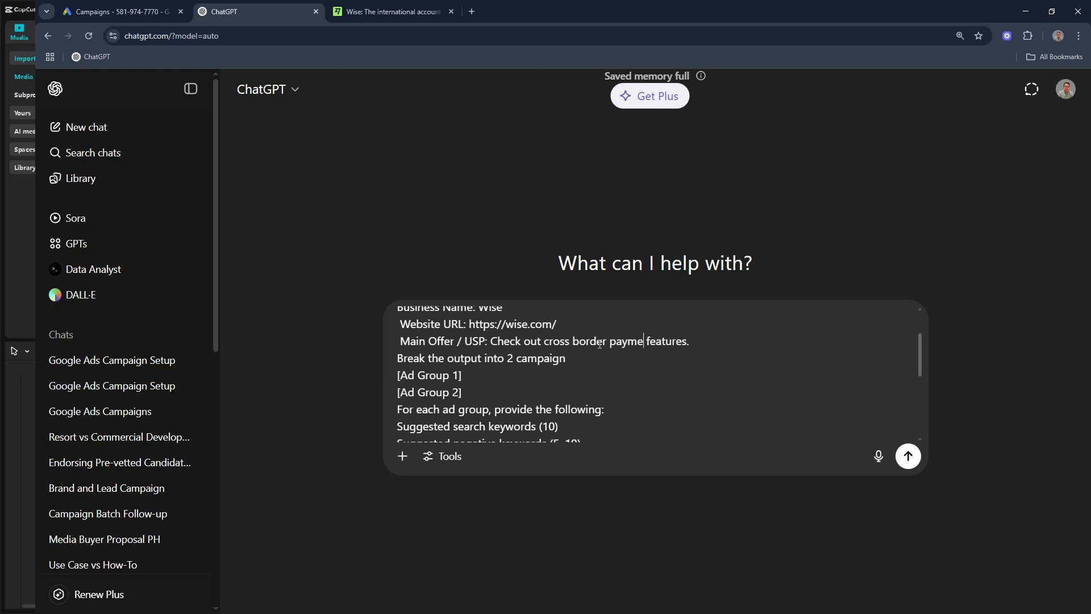
- Clear the [Ad Group 1] placeholder and insert a blank line above "Break the output into 2 campaign"
drag(463, 377, 391, 376)
key(BackSpace)
key(BackSpace)
scroll(392, 376, up, 2)
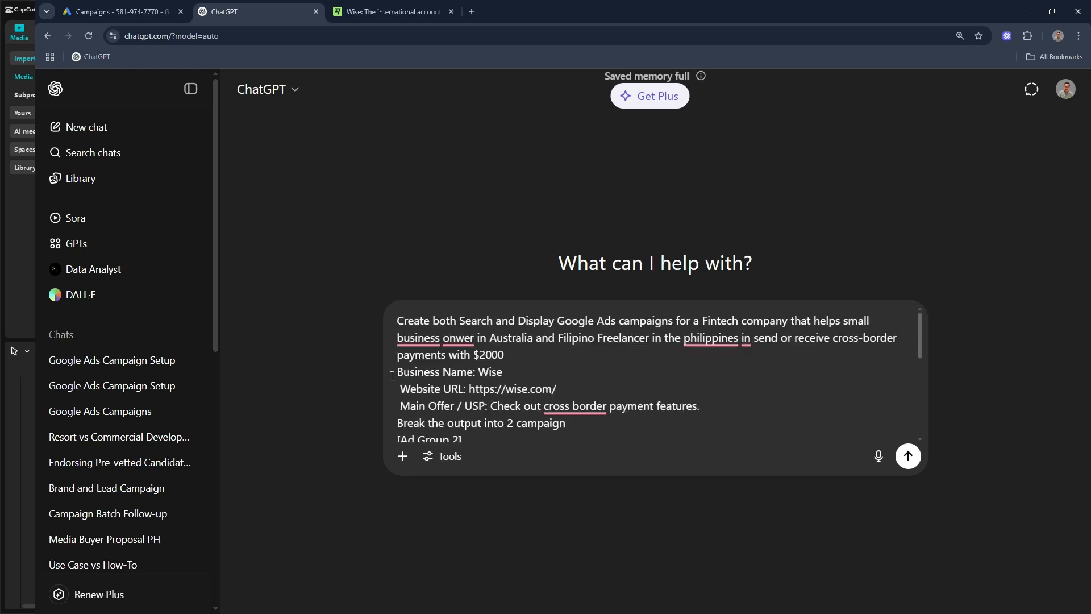
key(Return)
scroll(392, 376, down, 2)
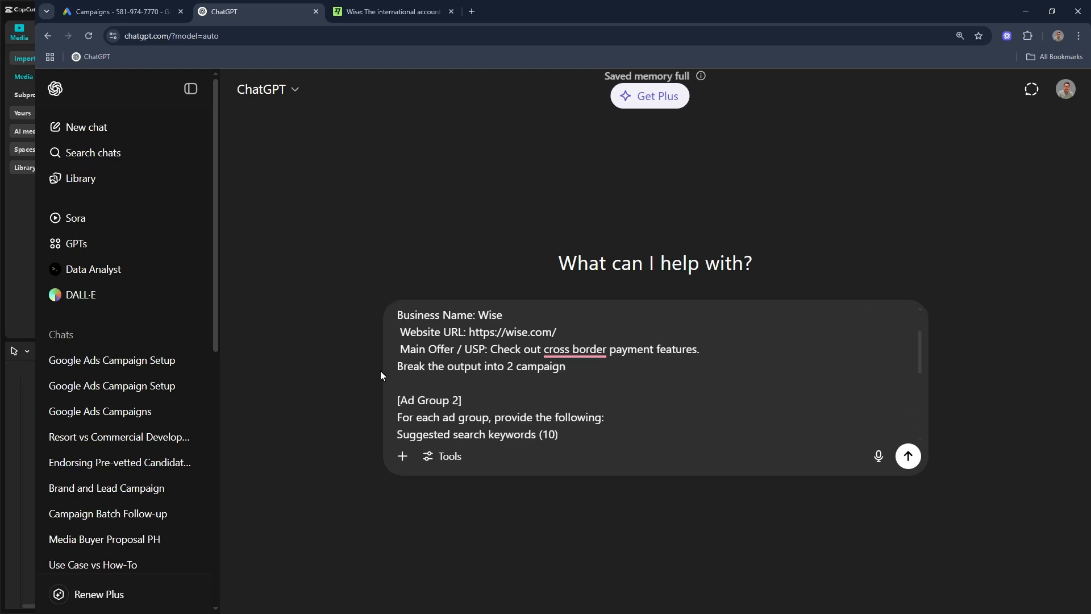
key(Return)
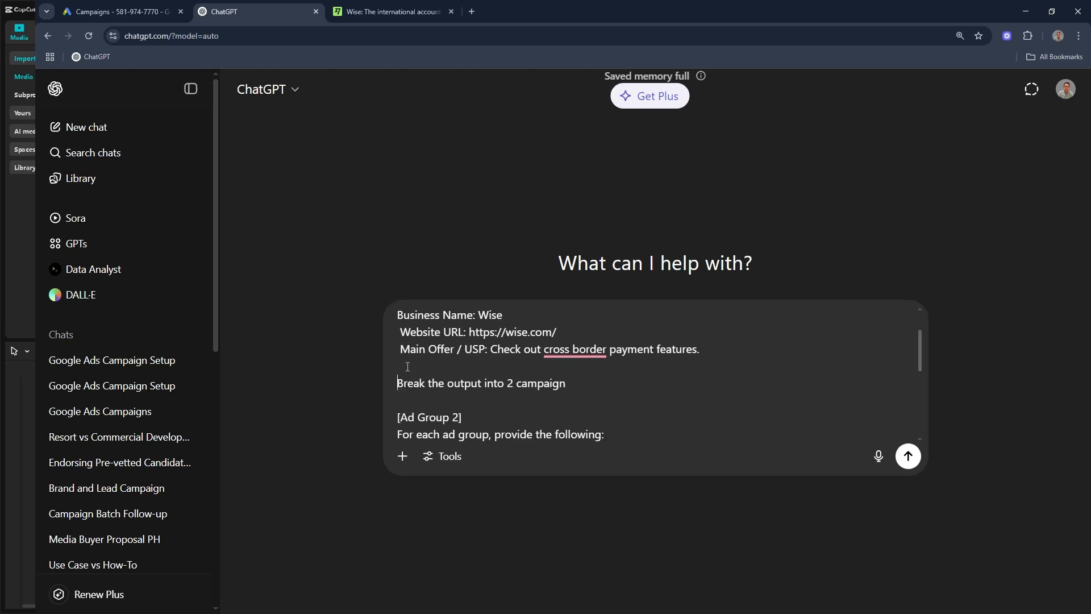
- Enter "Small business owners in Australia" on the empty line below "Break the output into 2 campaign"
scroll(408, 367, down, 2)
click(431, 345)
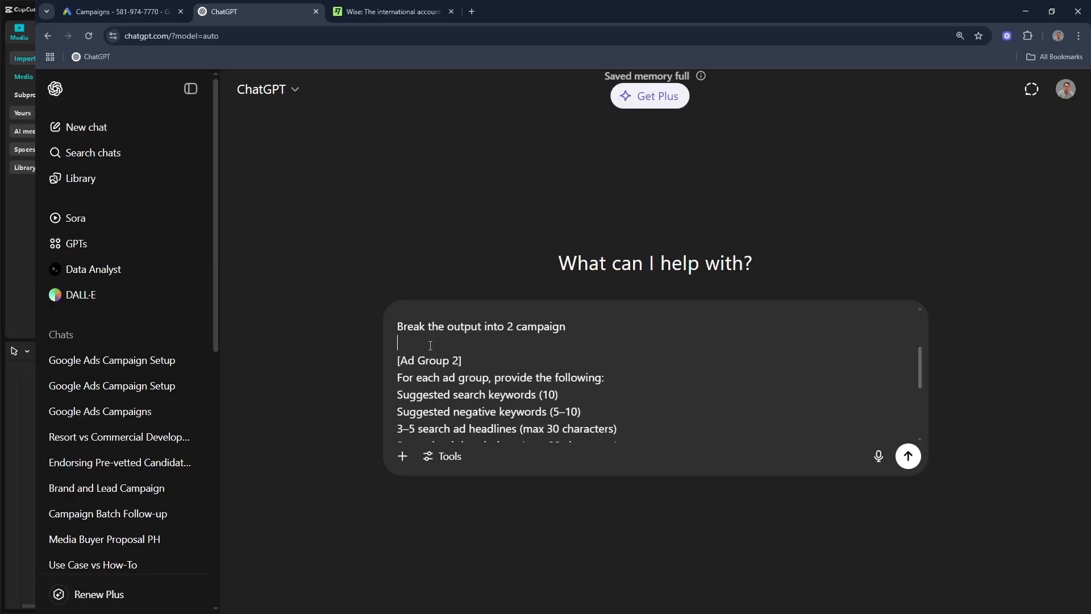
text(Small business owners in Australia)
scroll(430, 345, up, 5)
scroll(430, 345, down, 5)
- Replace [Ad Group 2] with "Filipino Freelancer in Philippines" and reword the following instruction to "For each campaign", separated by a blank line
triple_click(401, 361)
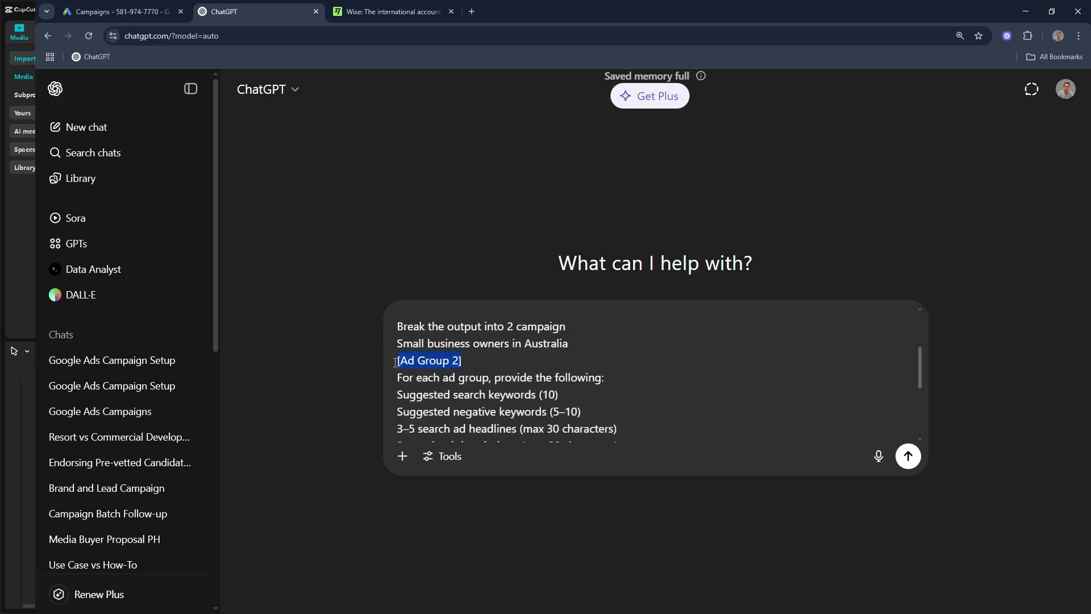
text(Filipino Freelanc)
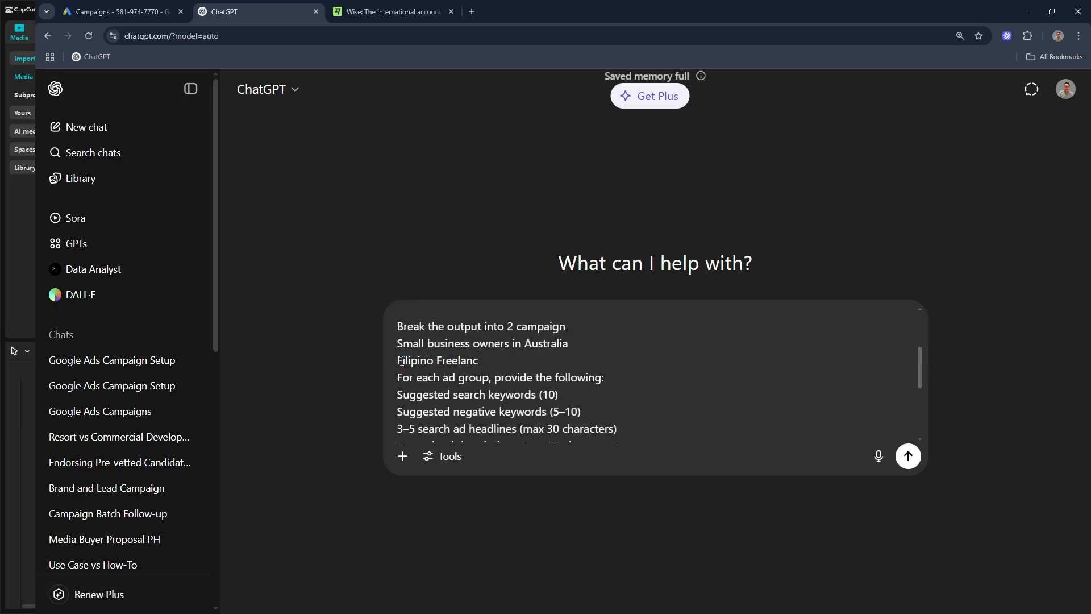
text(er in Philippines For ea)
text(ch campaign)
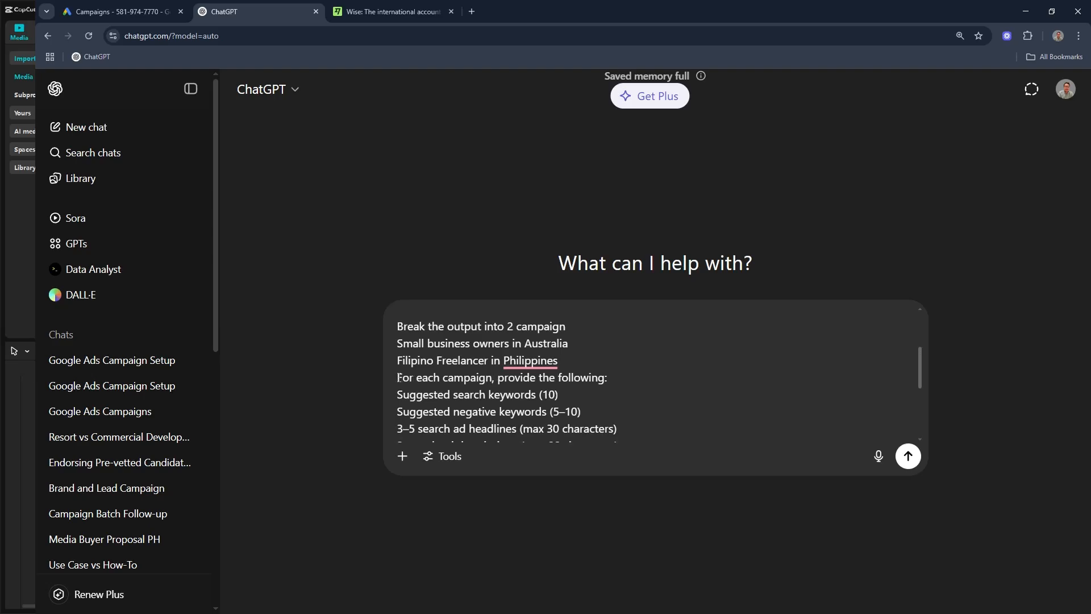
key(shift+Return)
scroll(414, 380, down, 2)
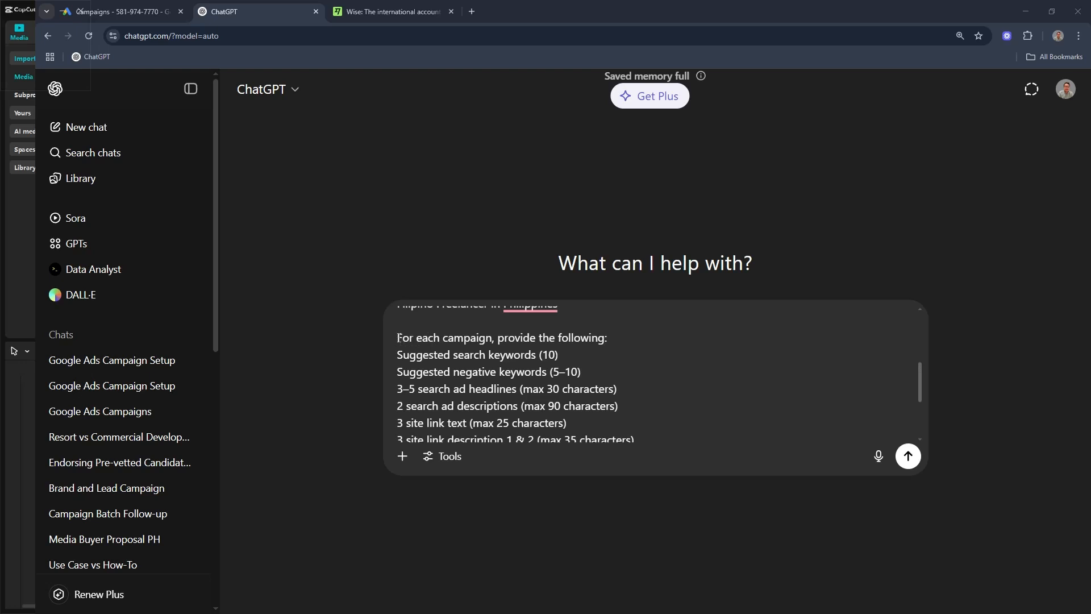
- Check the requested deliverables from search keywords to final URLs, and submit the completed prompt
drag(398, 338, 476, 349)
click(476, 349)
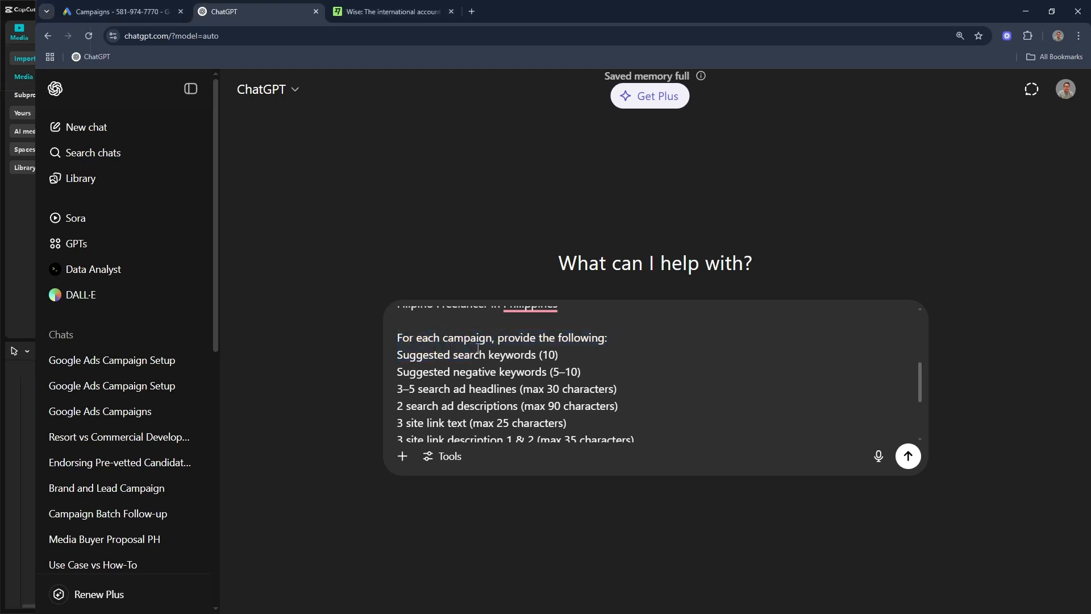
scroll(478, 348, down, 1)
scroll(478, 348, up, 1)
double_click(488, 373)
click(493, 372)
scroll(493, 374, down, 1)
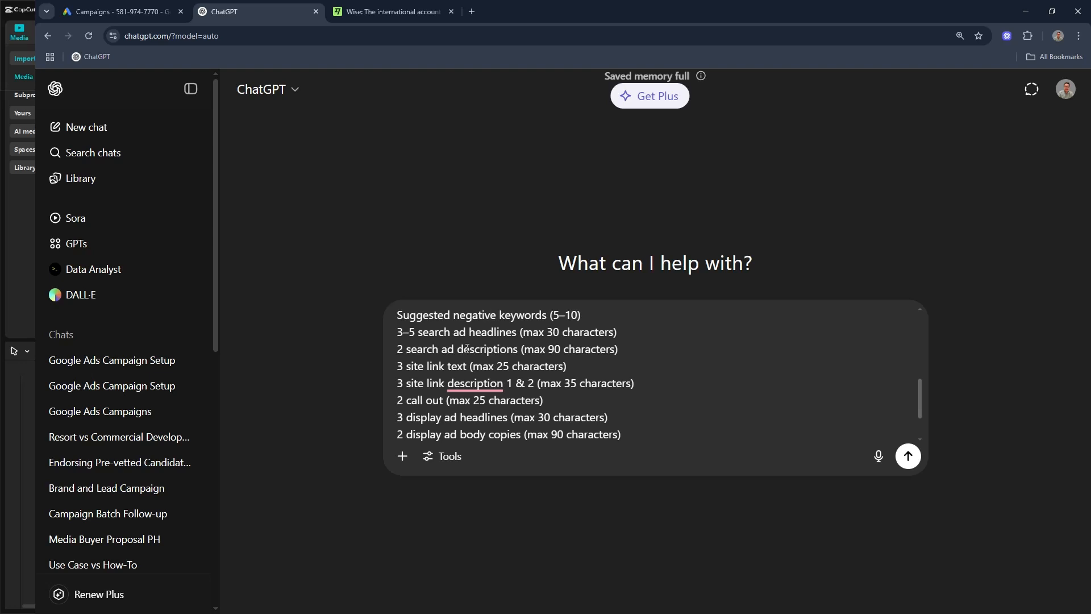
scroll(466, 348, down, 1)
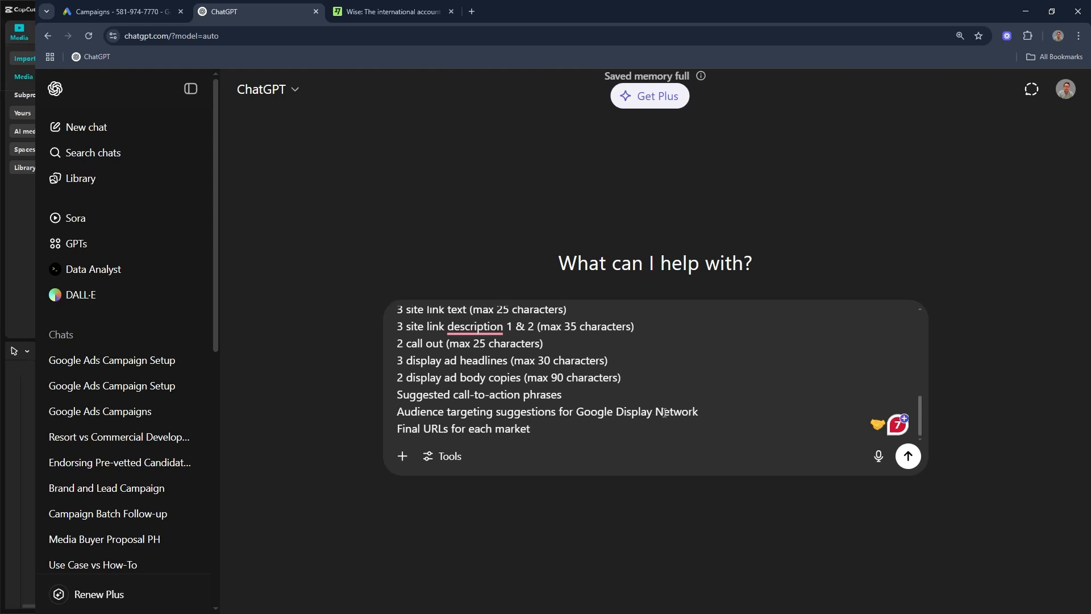
key(Return)
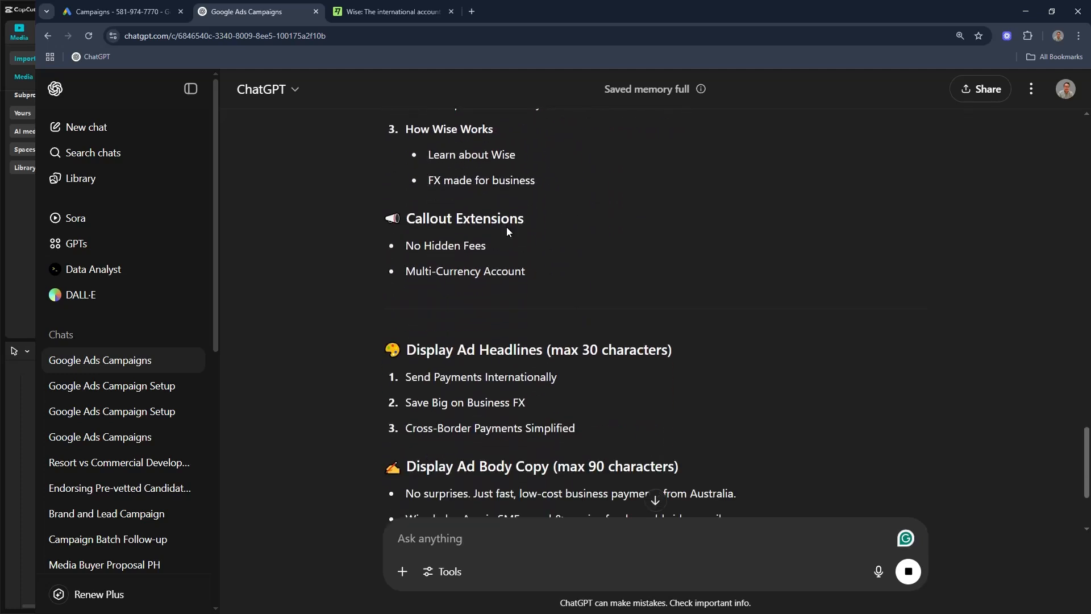
- Review the generated campaign output and send the follow-up "Please provide keyword match type in the campaign."
scroll(507, 226, up, 3)
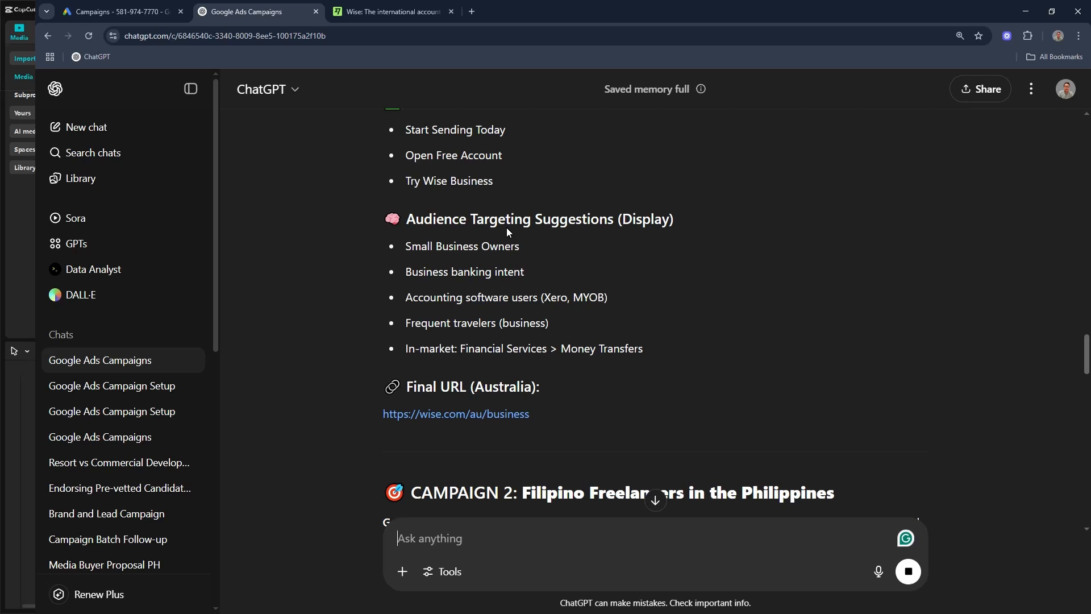
text(Please pro)
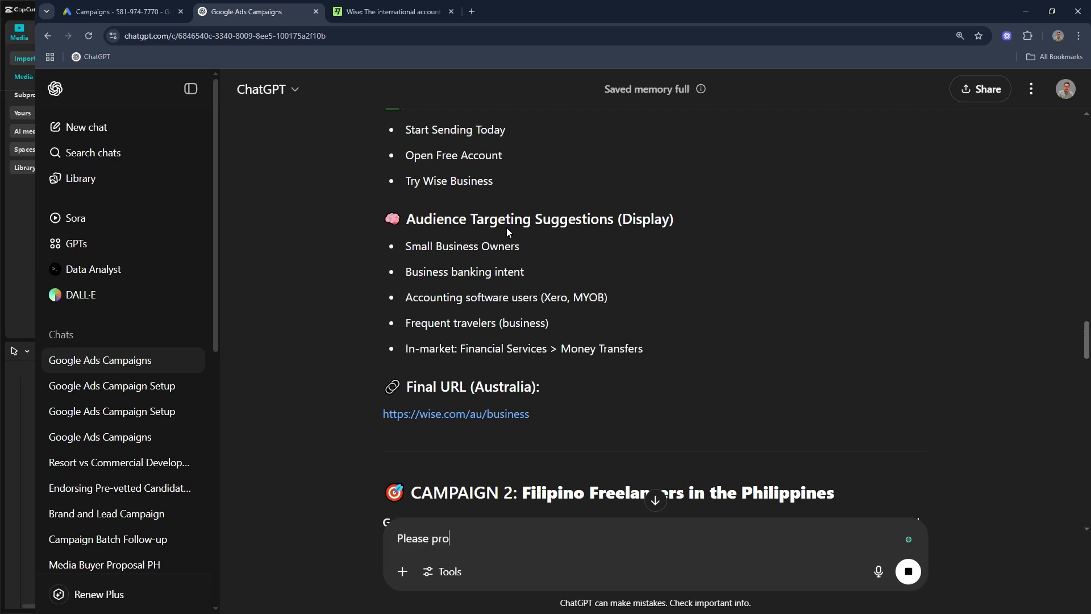
text(vide keyword matc)
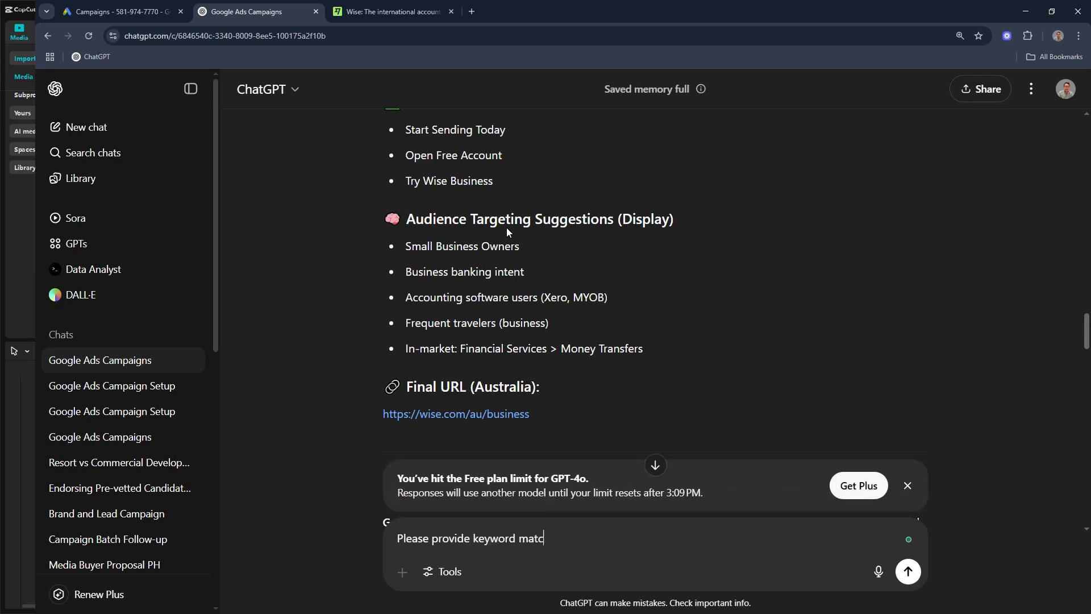
text(h type in the campaign)
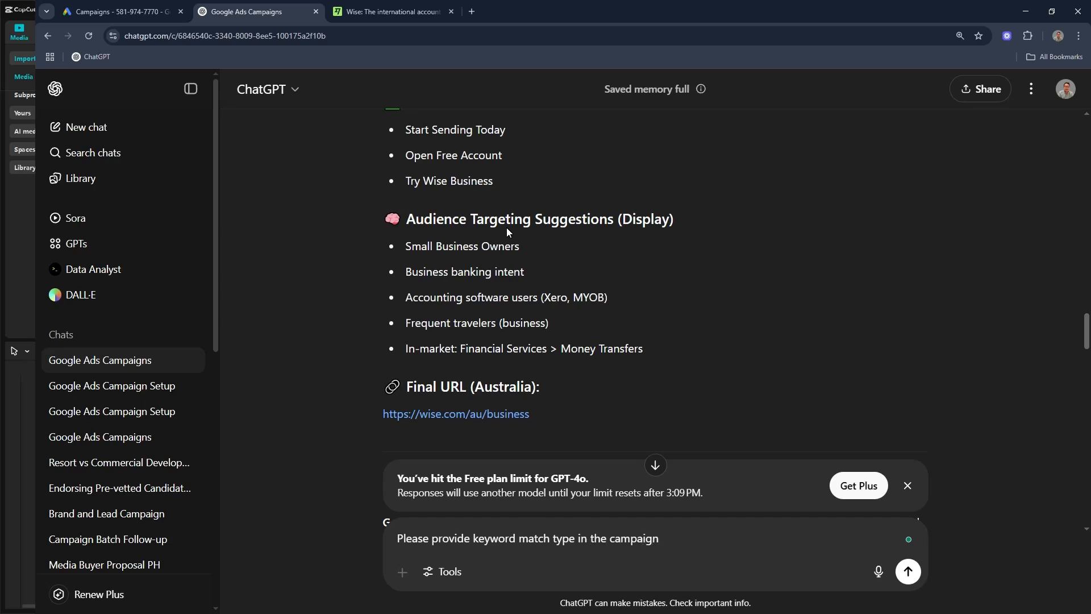
text(.)
key(Return)
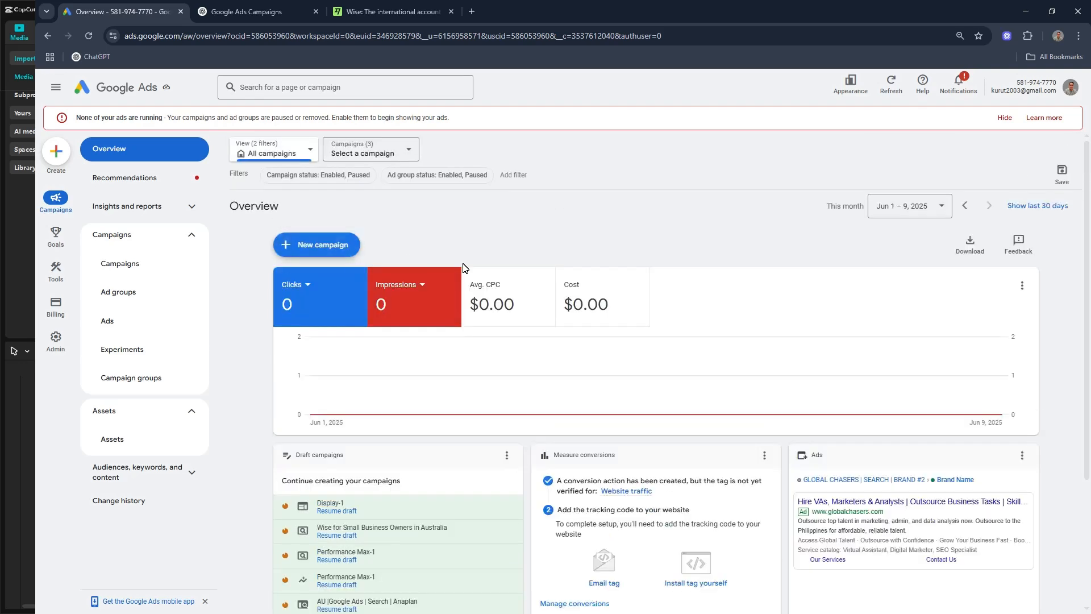
- In Google Ads, start a new campaign without guidance, choose Search as its type and continue with the default conversion goals
click(315, 250)
click(315, 258)
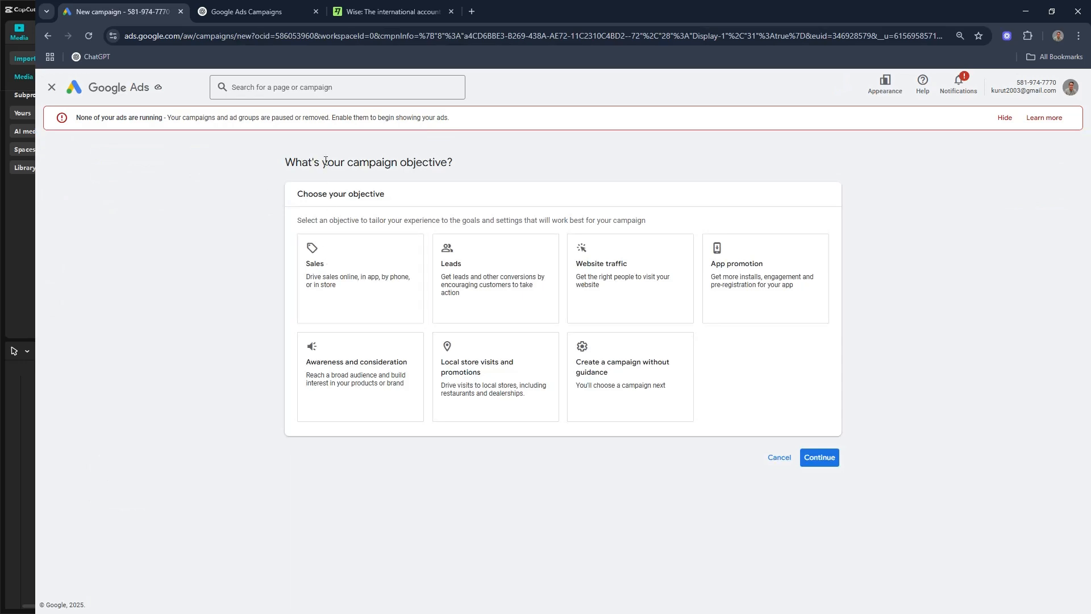
click(625, 390)
click(480, 363)
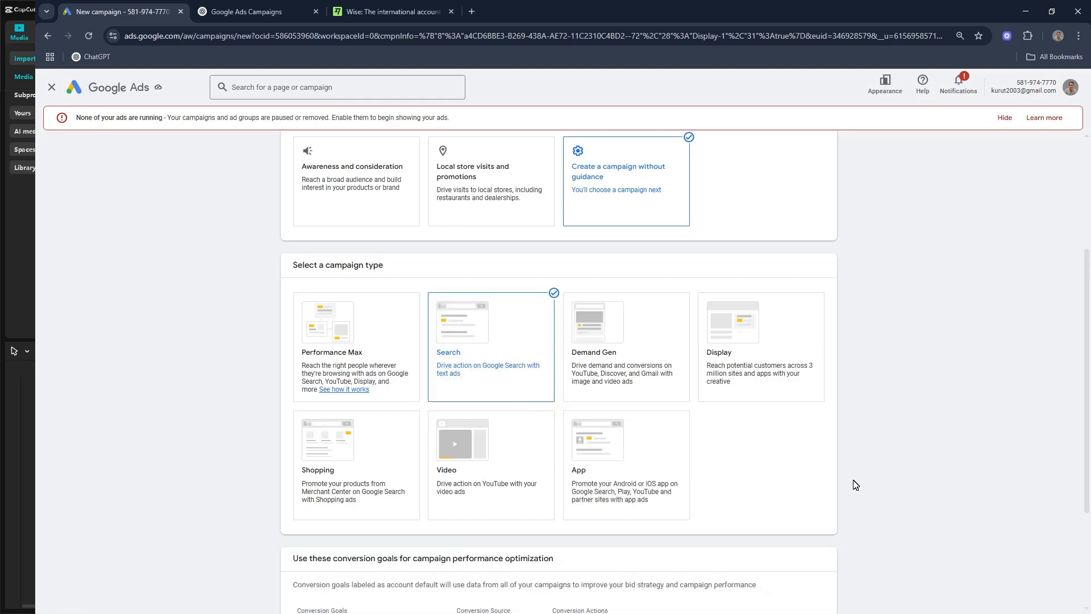
scroll(849, 480, down, 1)
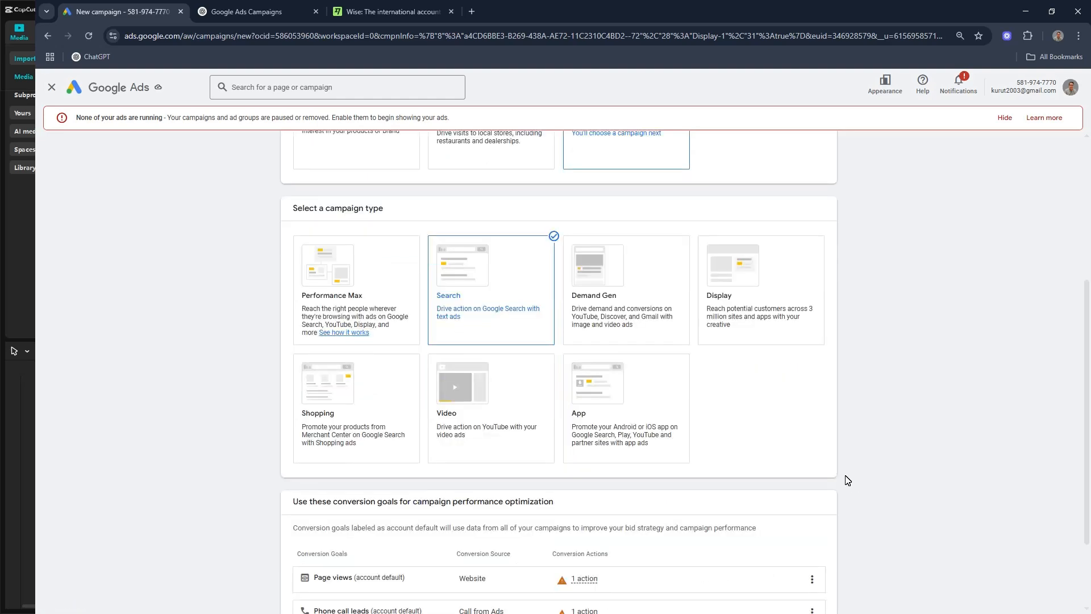
scroll(849, 481, down, 2)
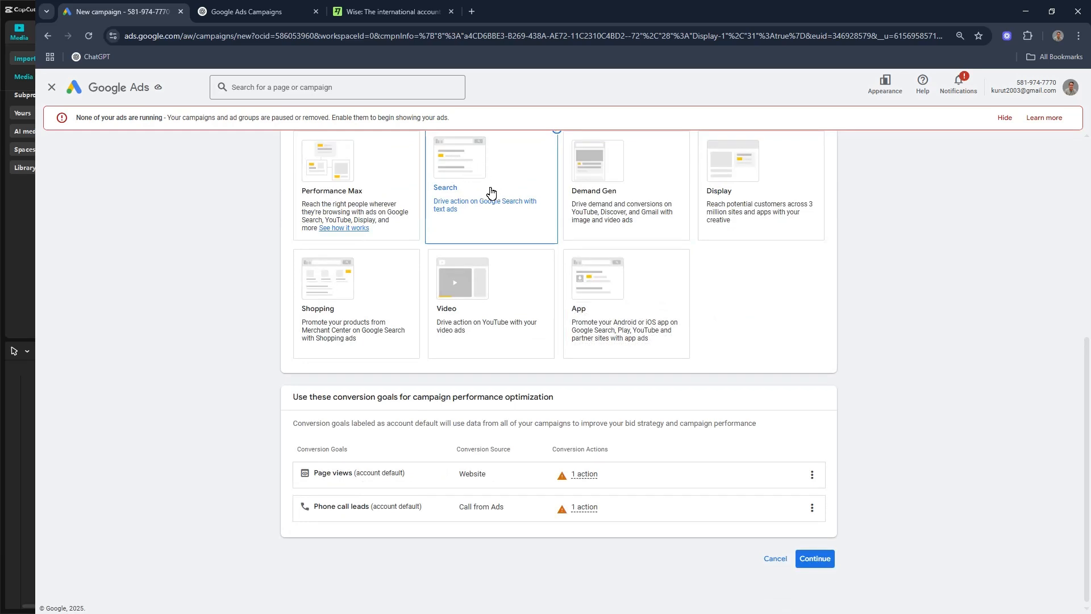
click(813, 558)
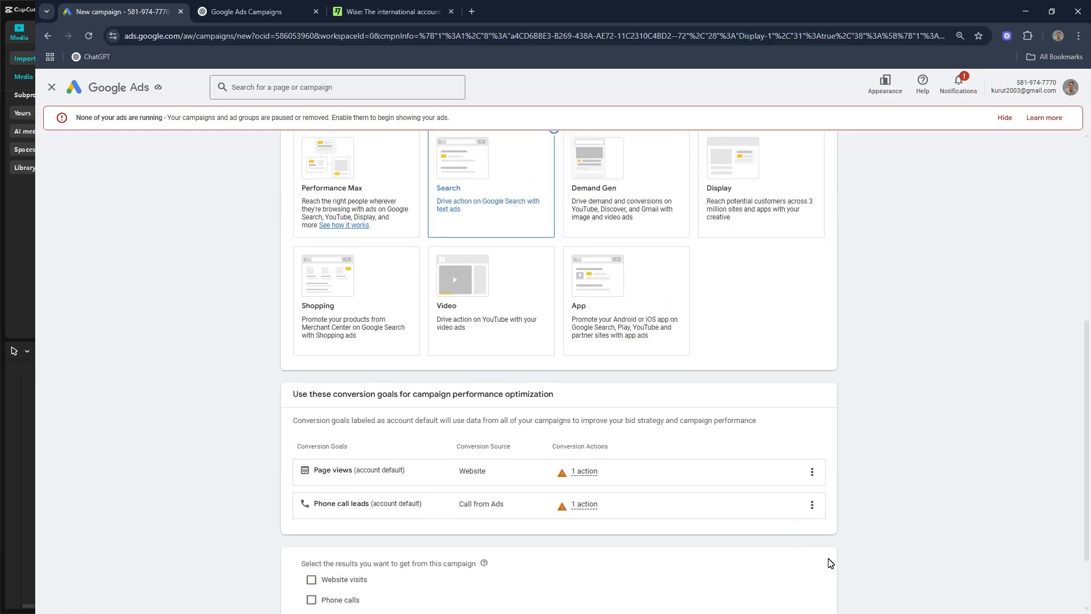
scroll(829, 563, down, 2)
click(327, 495)
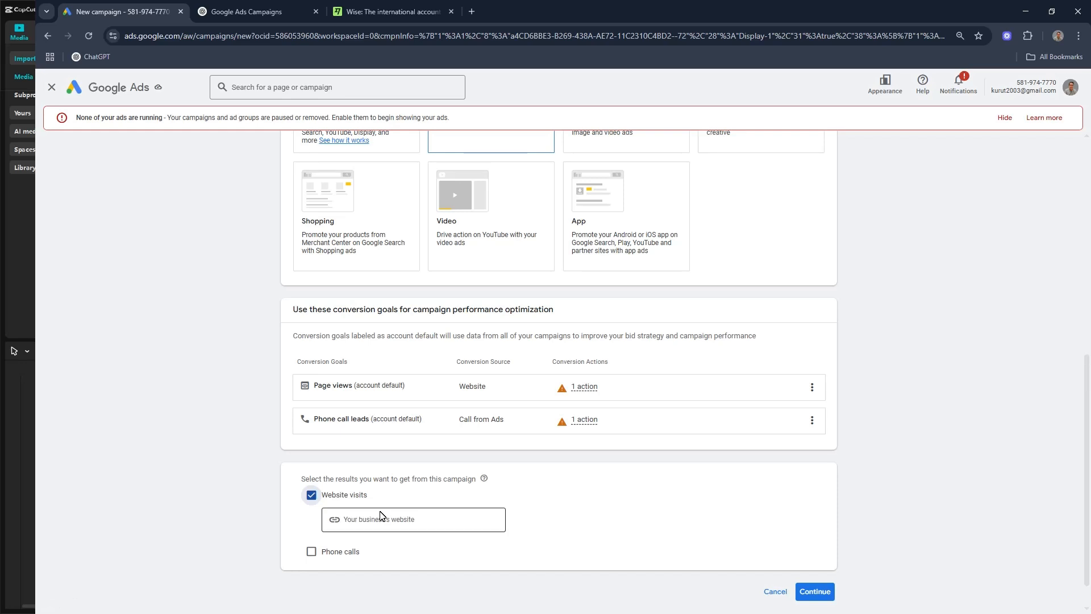
scroll(381, 510, down, 1)
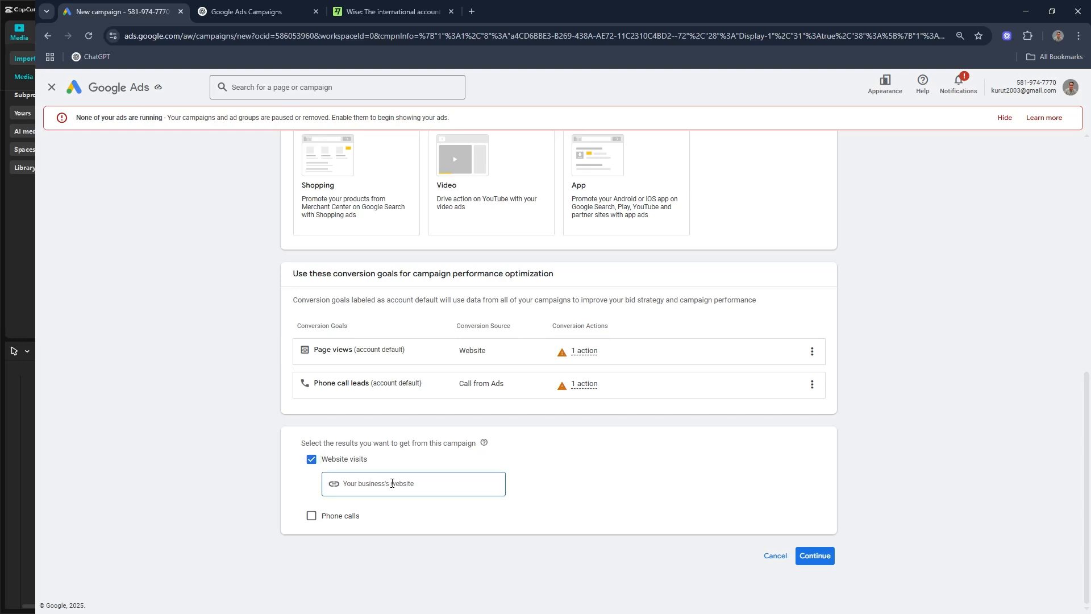
click(363, 10)
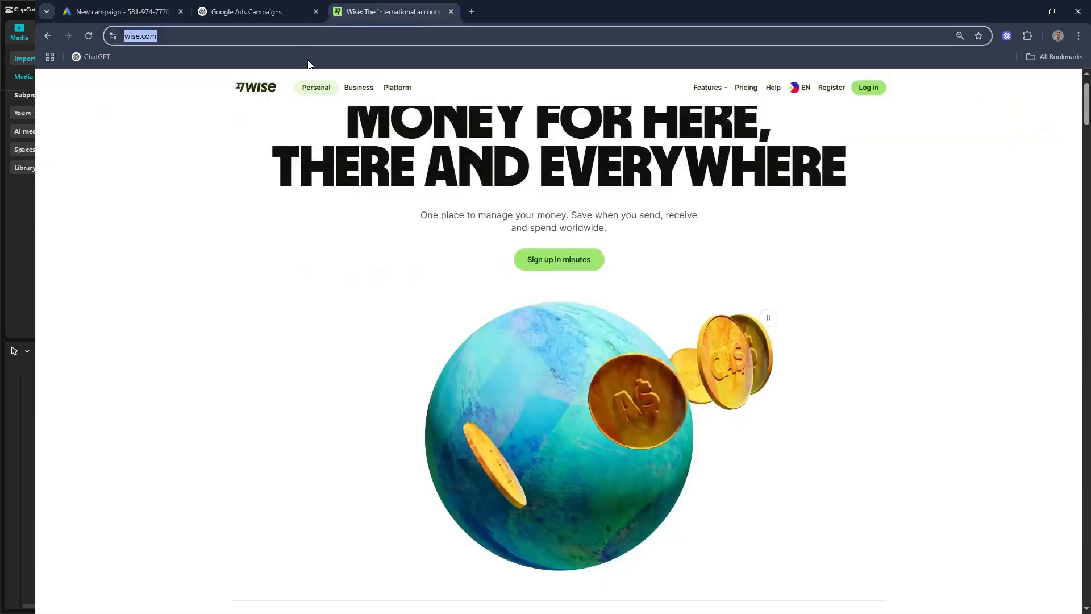
click(122, 11)
text(https://wise.com/)
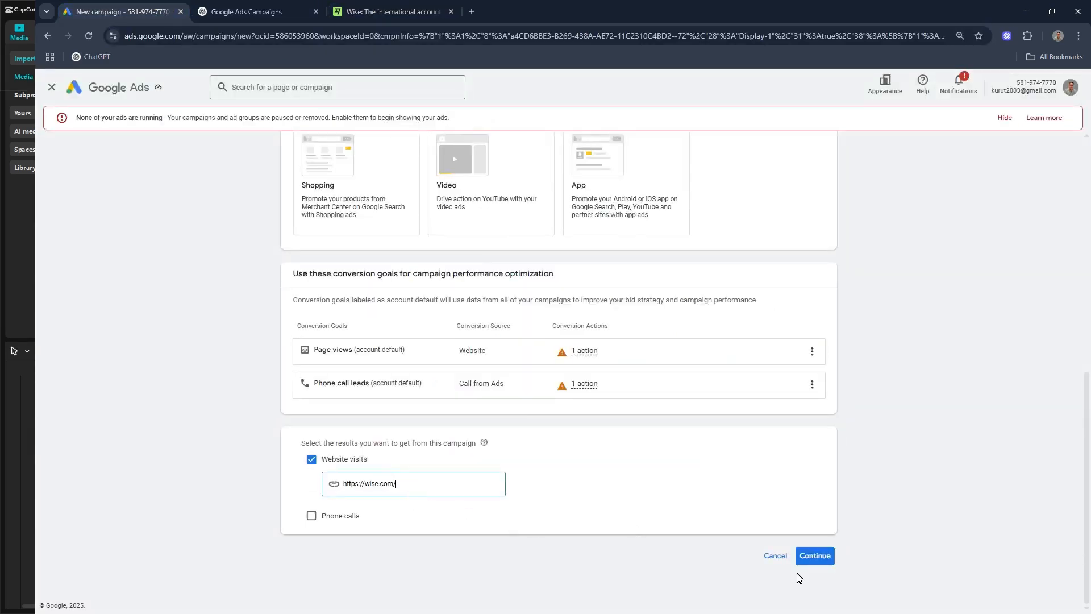
click(821, 561)
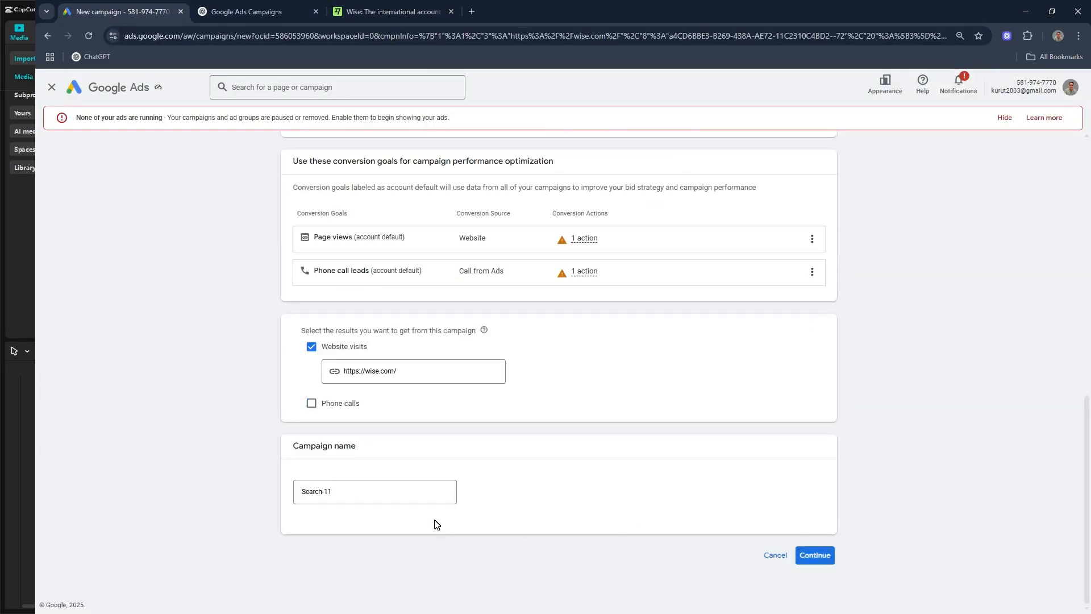
- Name the campaign "Small Business Owners in Australia", copying the Campaign 1 title from the ChatGPT plan
drag(353, 490, 176, 495)
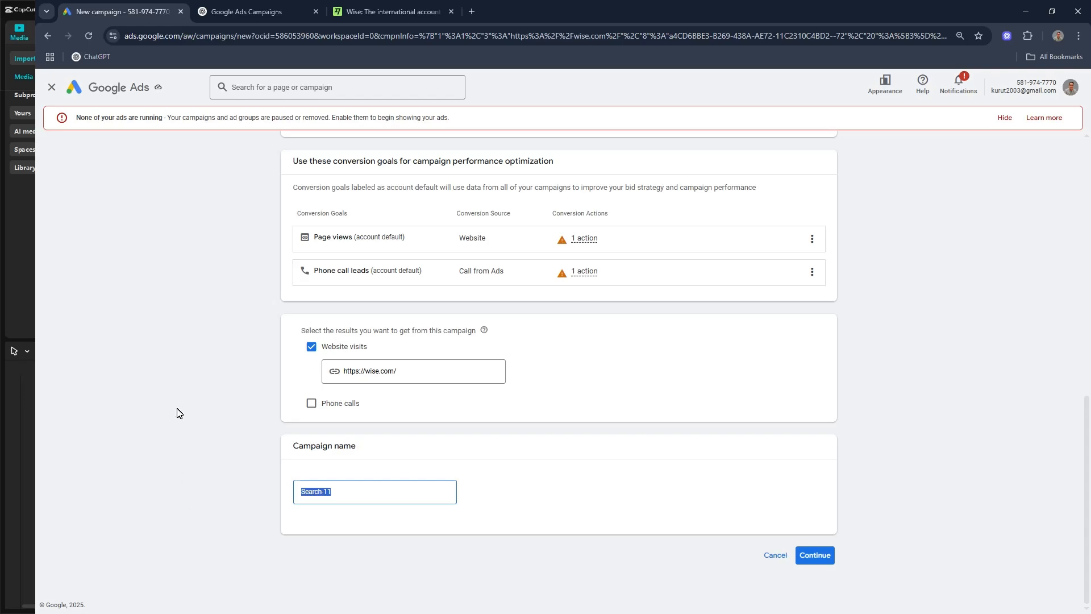
click(244, 11)
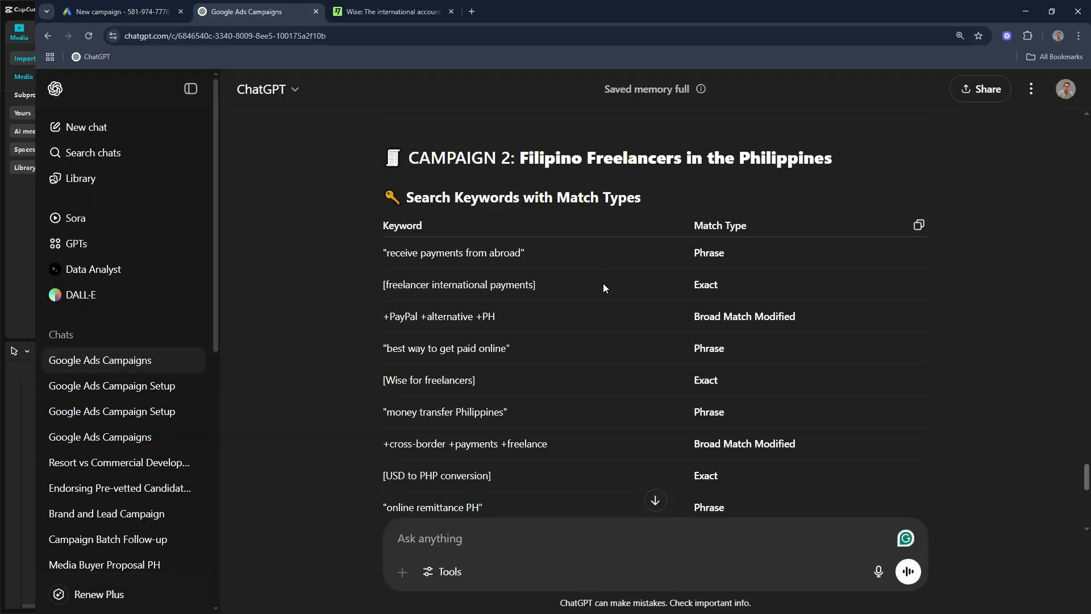
scroll(606, 304, up, 8)
scroll(606, 301, up, 8)
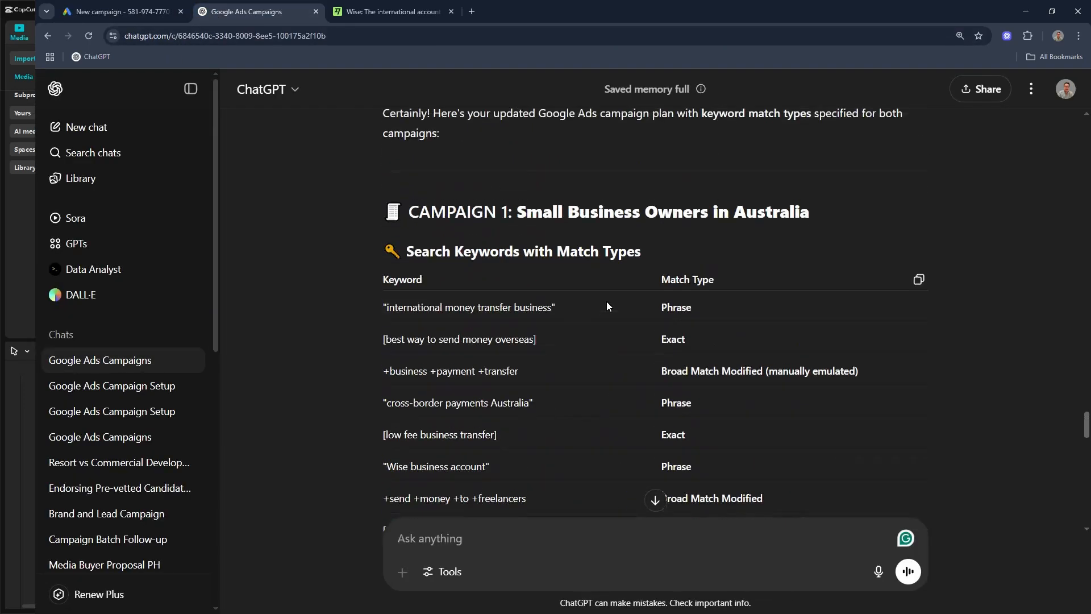
scroll(539, 343, down, 2)
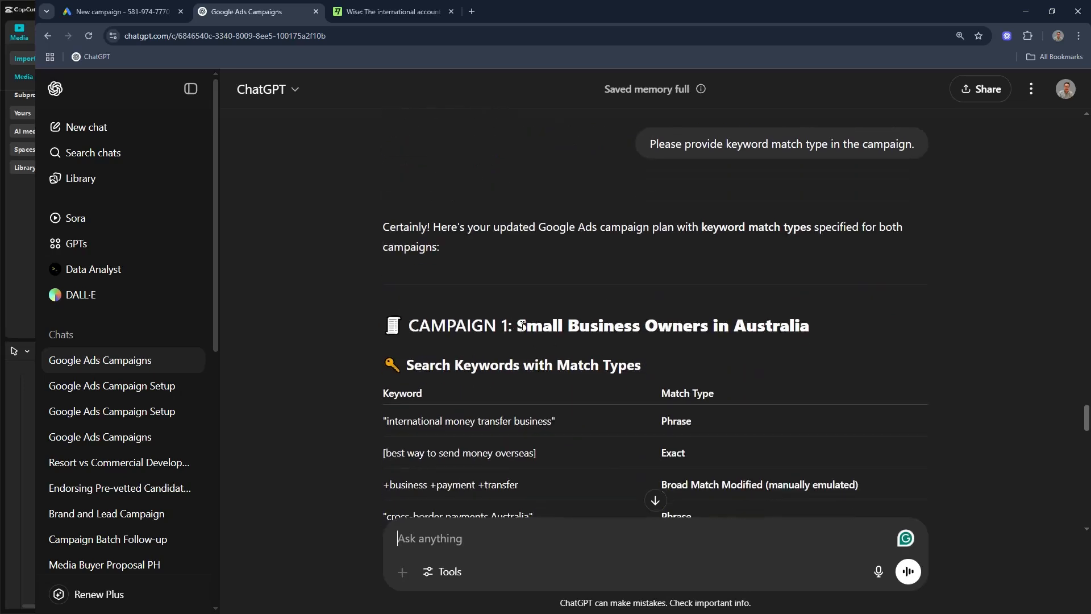
drag(512, 324, 827, 334)
key(ctrl+c)
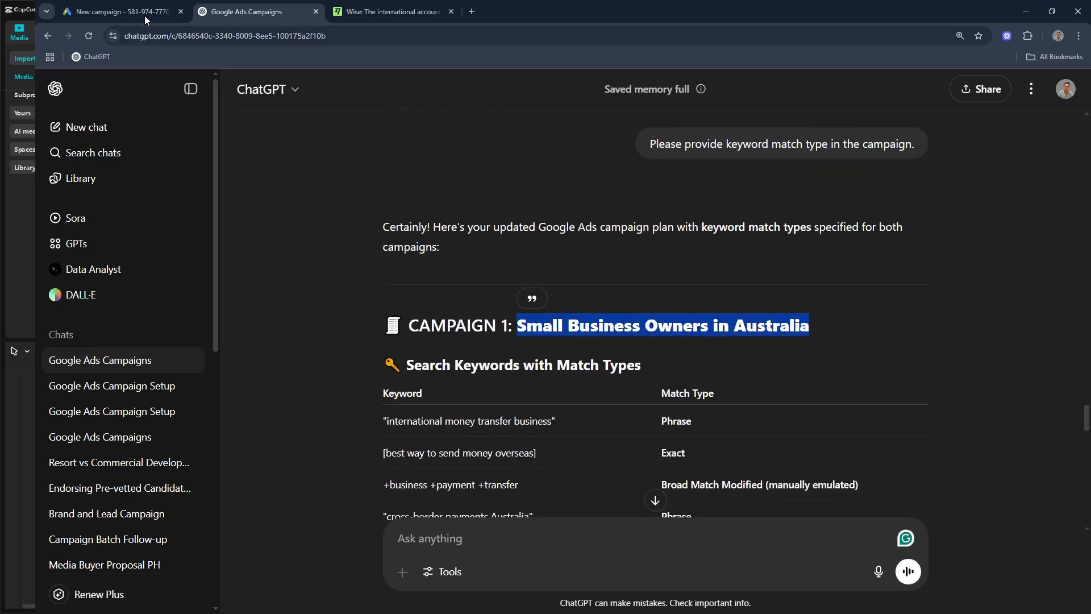
click(136, 11)
key(ctrl+v)
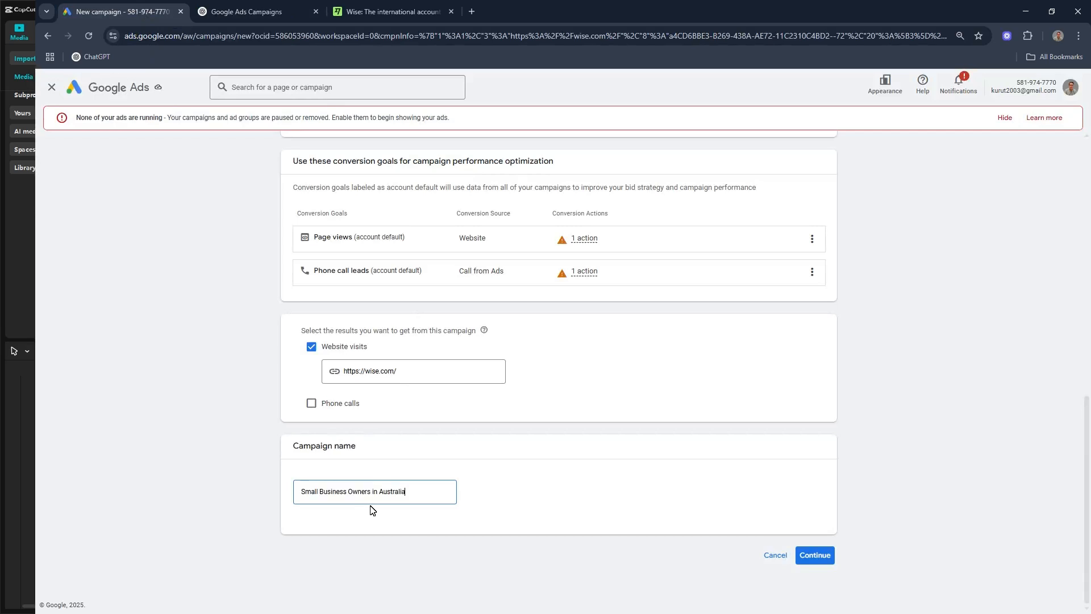
- Start a new campaign instead of finishing a saved draft, and continue with Conversions as the bidding focus
click(796, 557)
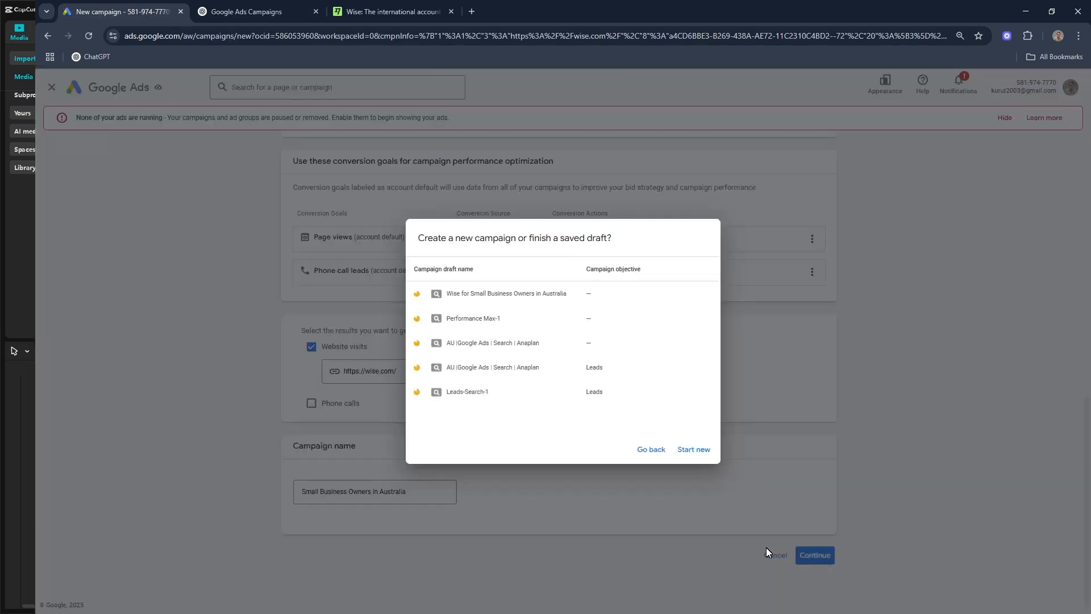
click(689, 452)
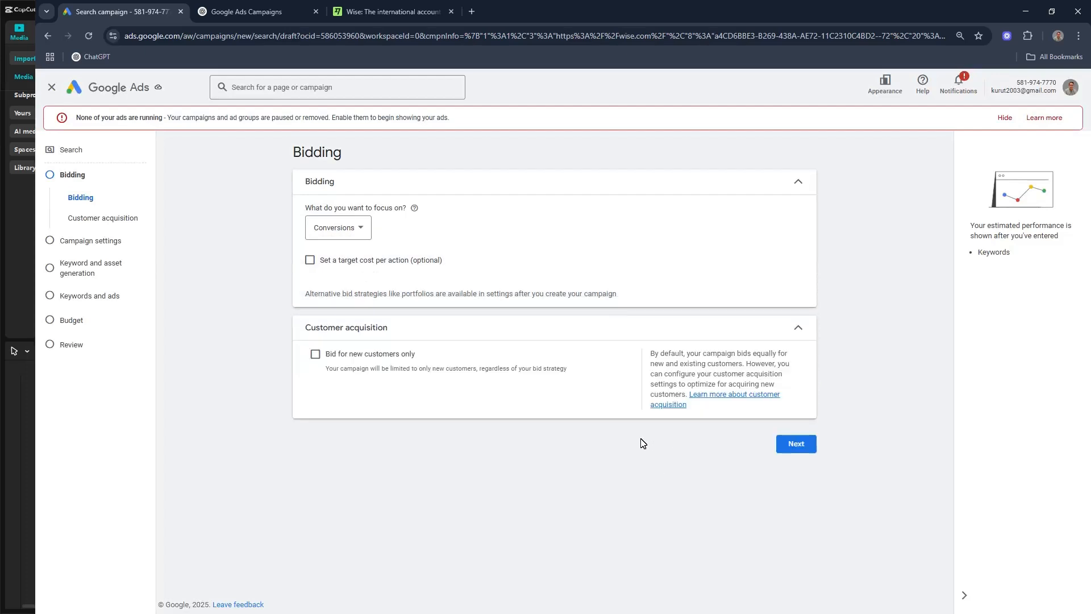
click(354, 228)
click(498, 160)
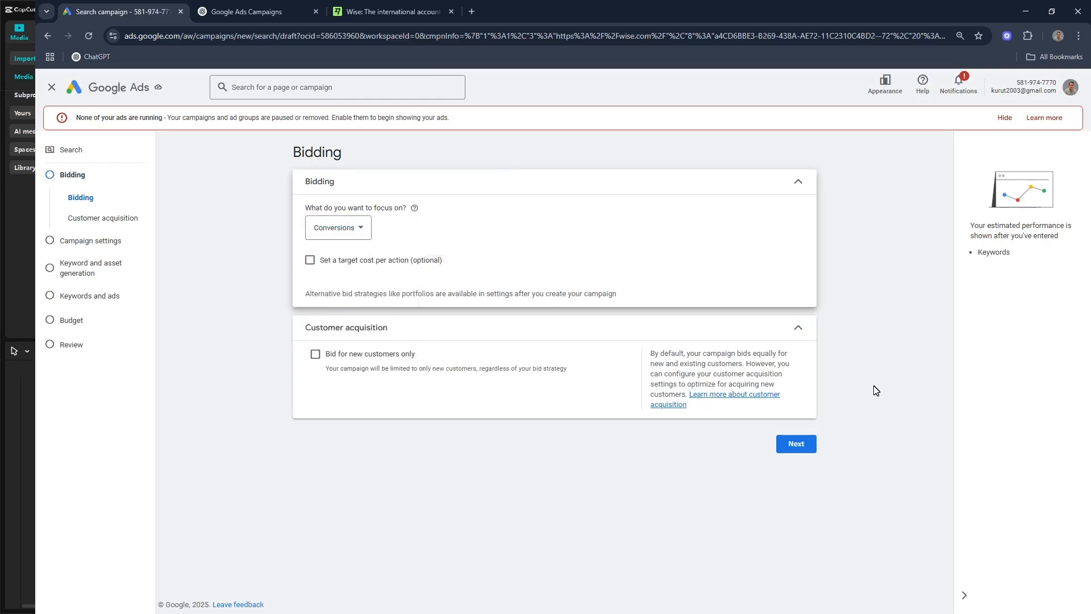
click(796, 445)
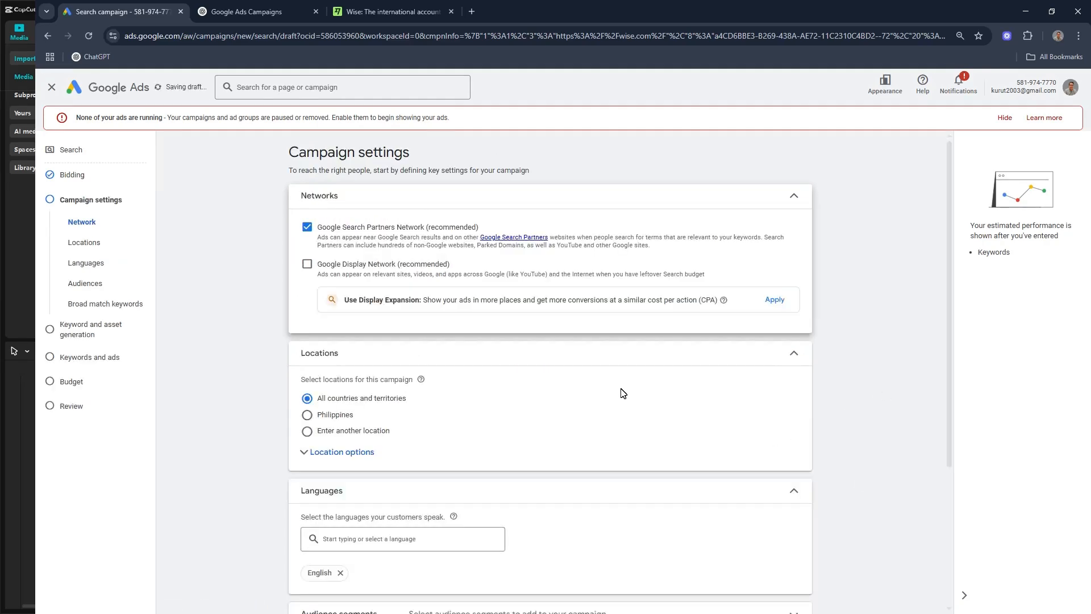
- Expand the location options and target the country Australia as the campaign's location
scroll(621, 389, down, 2)
click(355, 342)
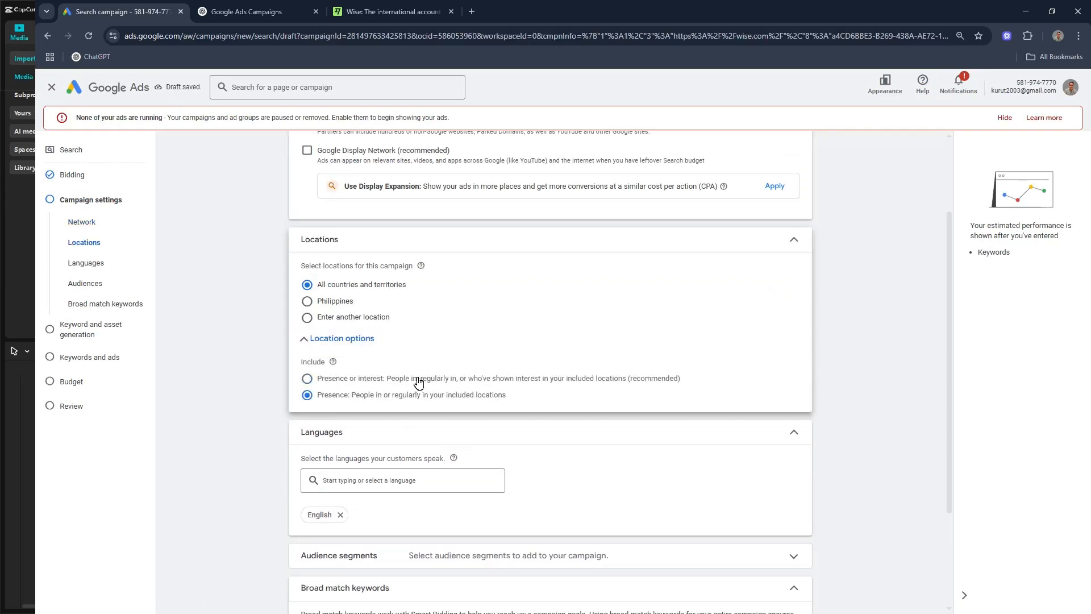
click(349, 318)
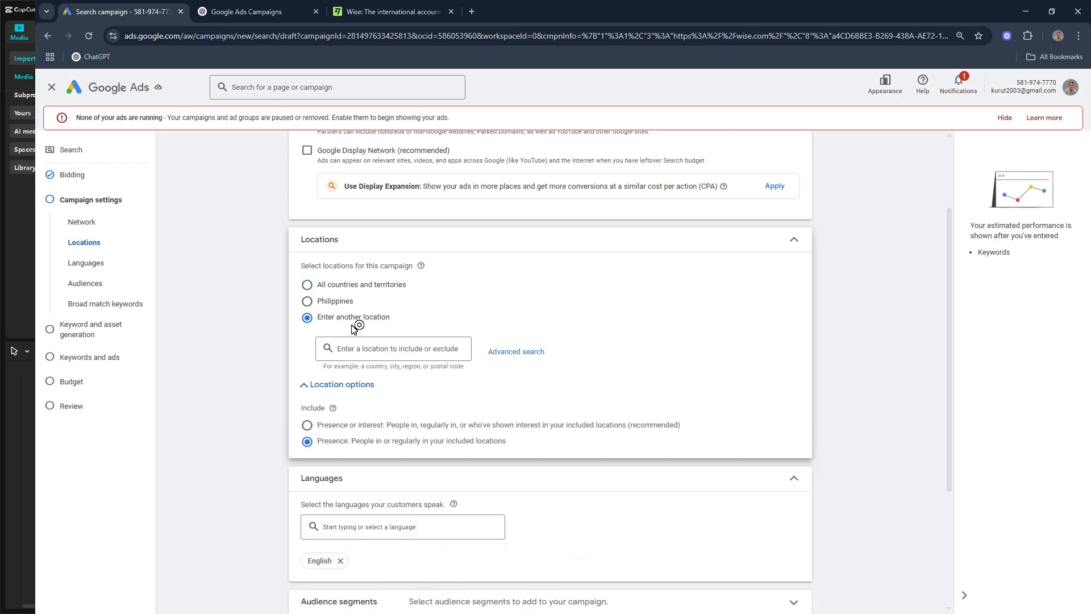
text(austral)
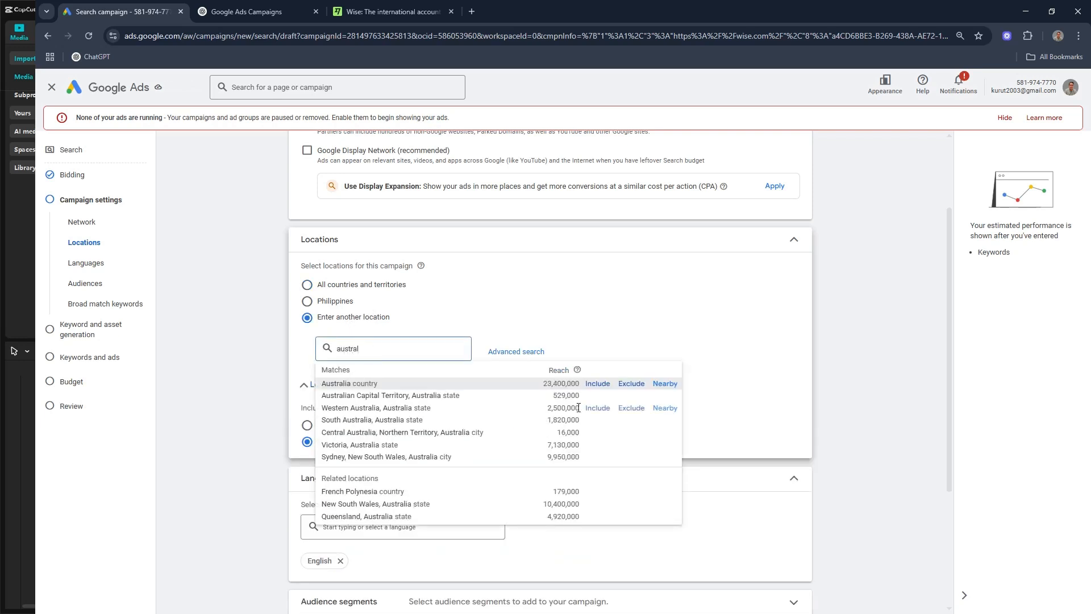
click(439, 386)
- Turn off broad match keywords so that keyword match types are used, and continue to keyword and asset generation
scroll(455, 384, down, 3)
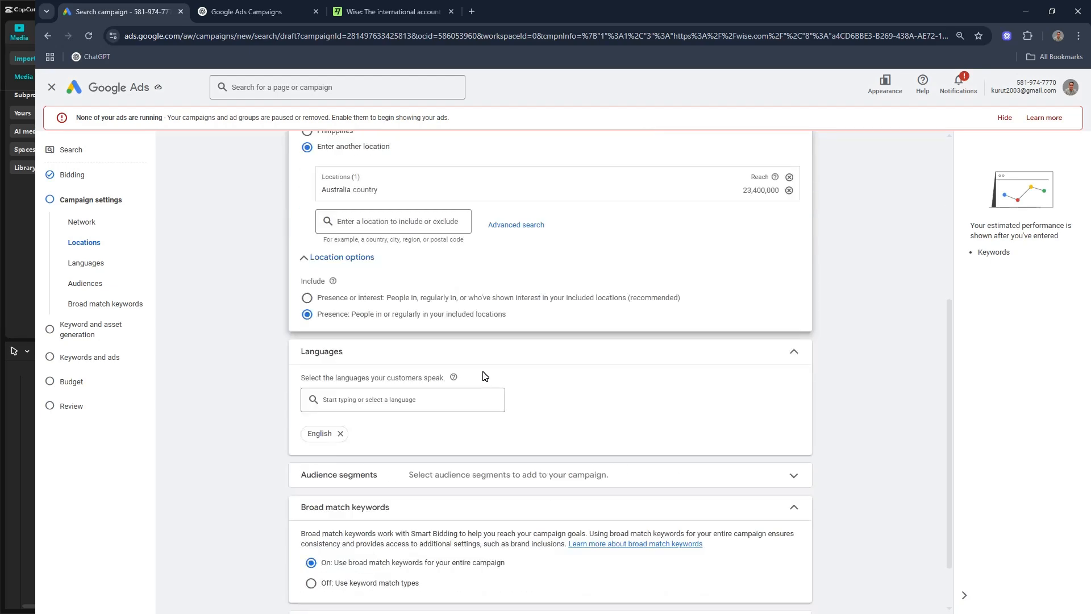
scroll(485, 376, down, 1)
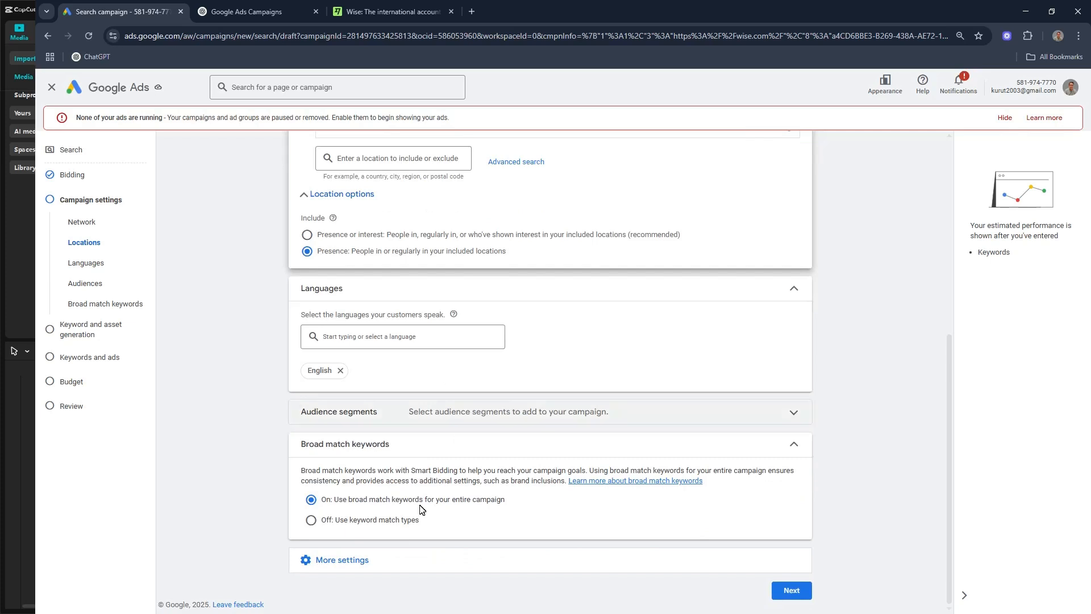
click(380, 522)
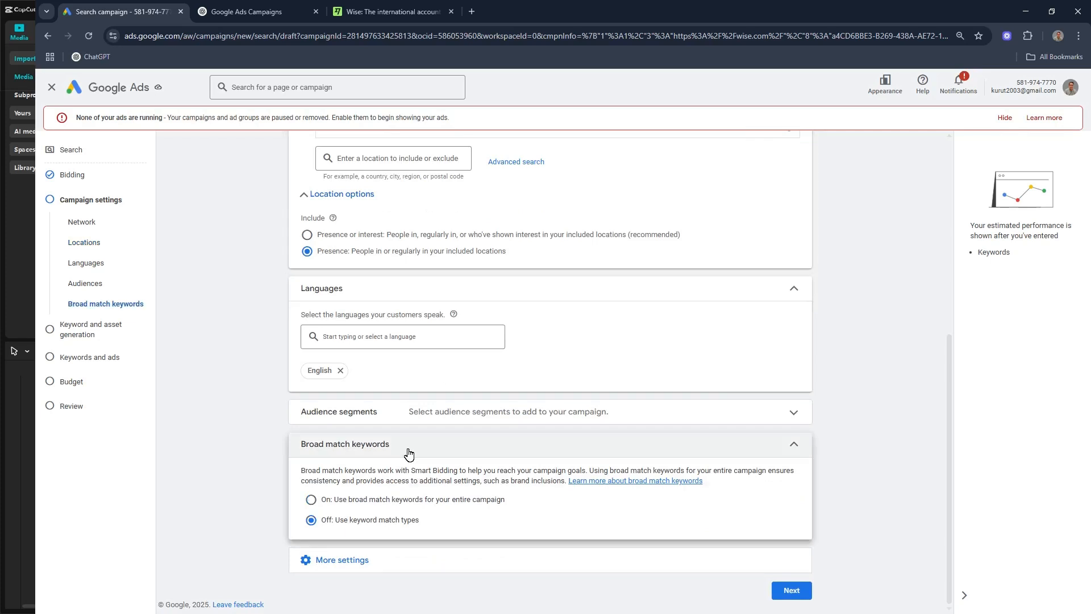
click(788, 595)
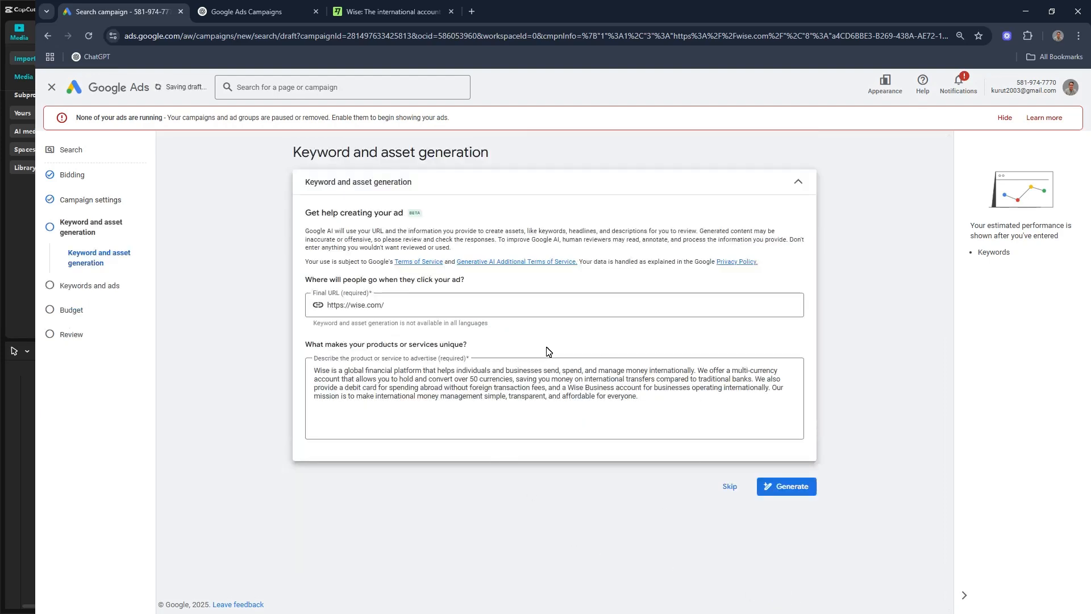
- Clear the prefilled product description and skip the keyword and asset generation
drag(665, 407, 390, 344)
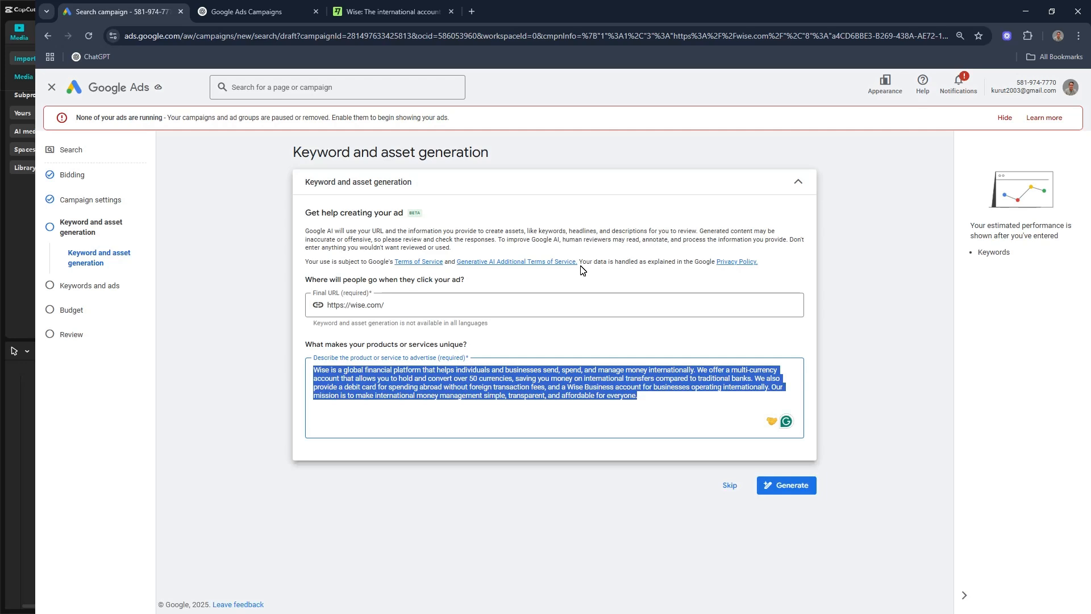
key(BackSpace)
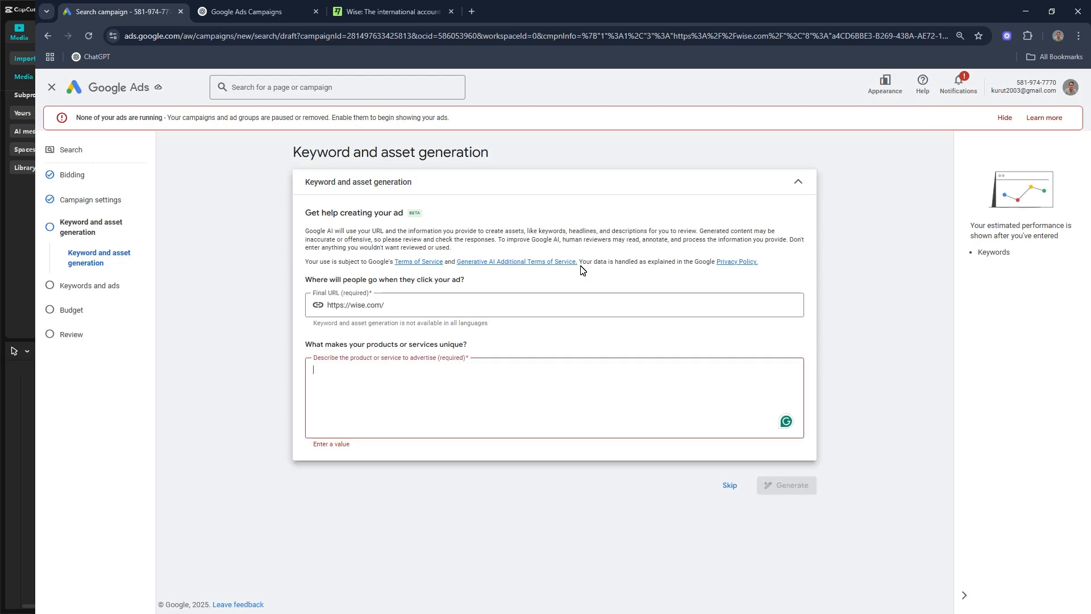
click(730, 486)
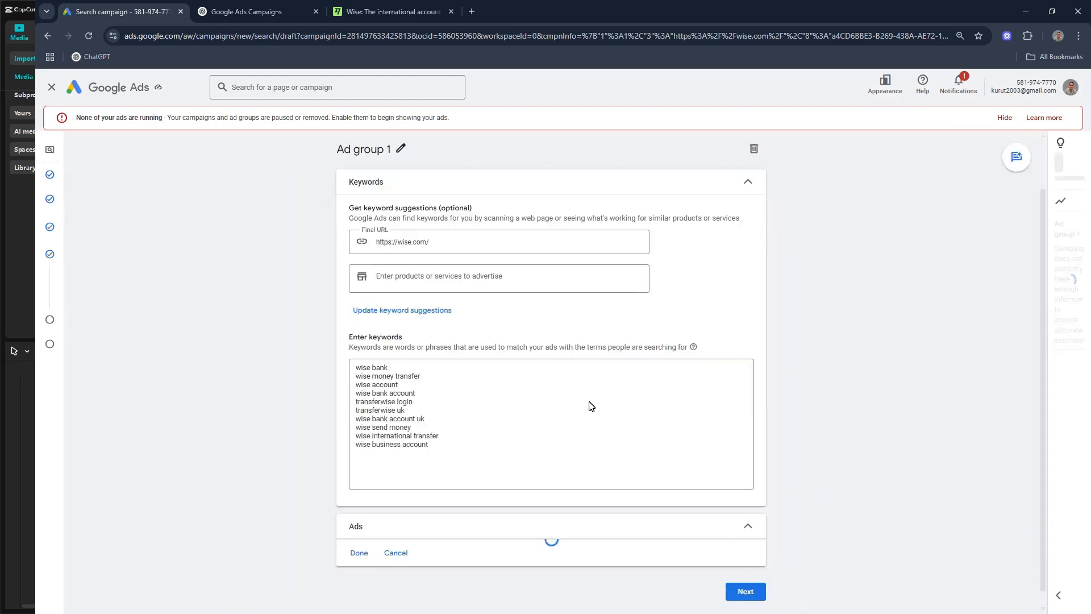
- Check the suggested ad group keywords, and copy "international money transfer business" from Campaign 1's keyword table in ChatGPT
scroll(585, 401, down, 1)
scroll(578, 398, down, 2)
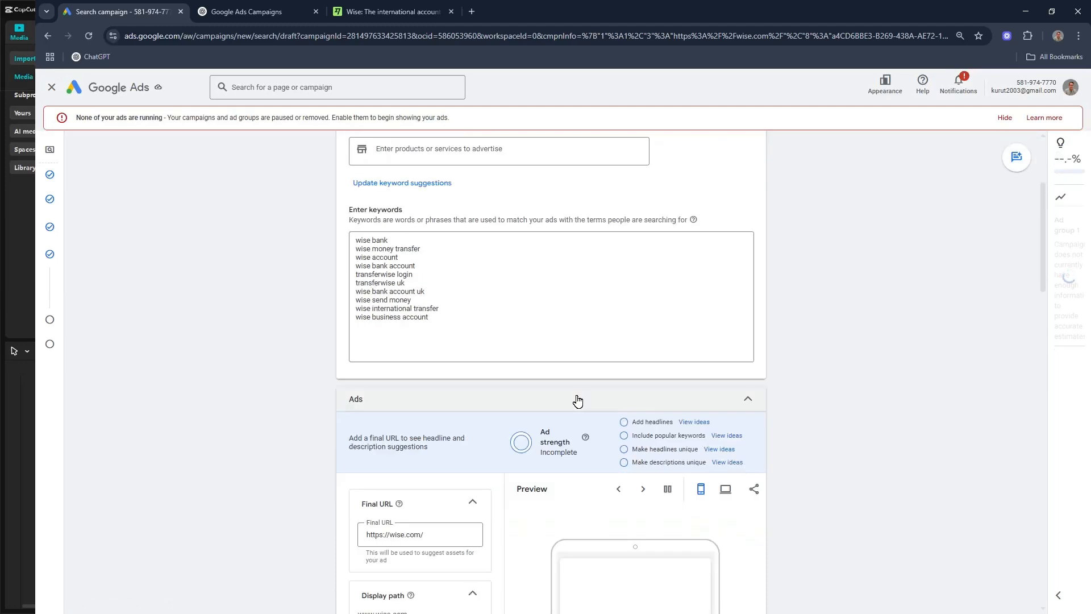
click(277, 8)
scroll(489, 300, down, 2)
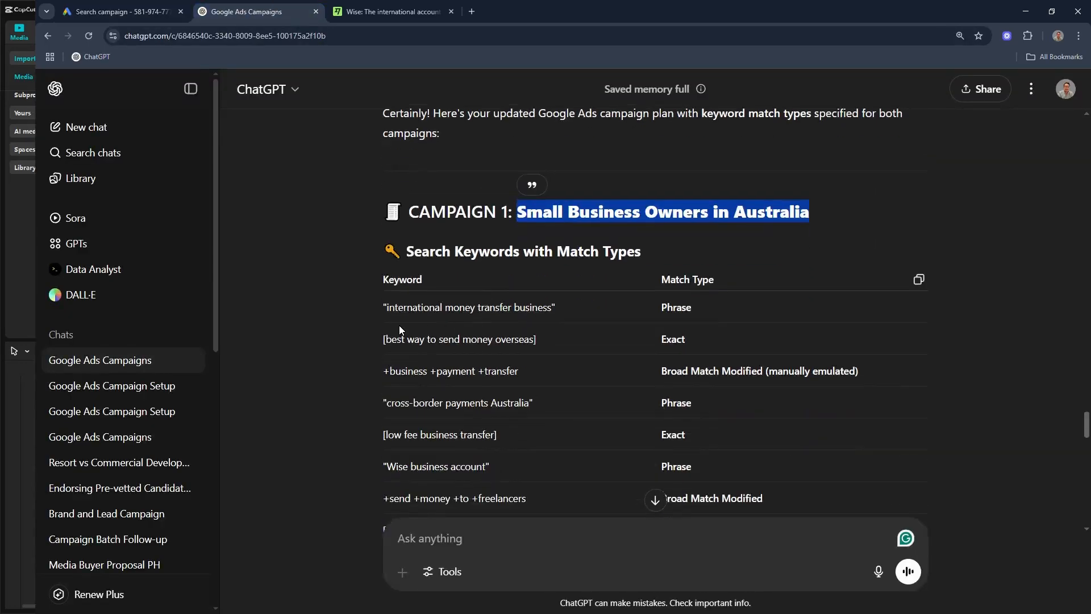
drag(399, 329, 490, 307)
scroll(520, 341, down, 3)
scroll(500, 313, up, 1)
click(390, 205)
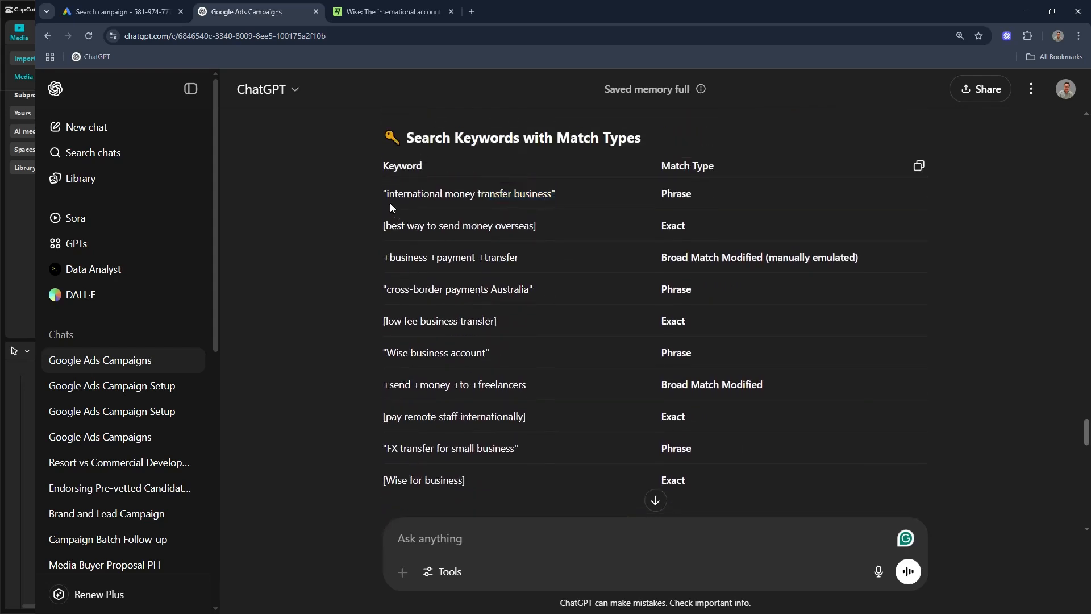
mouse_move(390, 204)
mouse_down()
mouse_move(553, 204)
mouse_move(381, 196)
mouse_up()
key(ctrl+c)
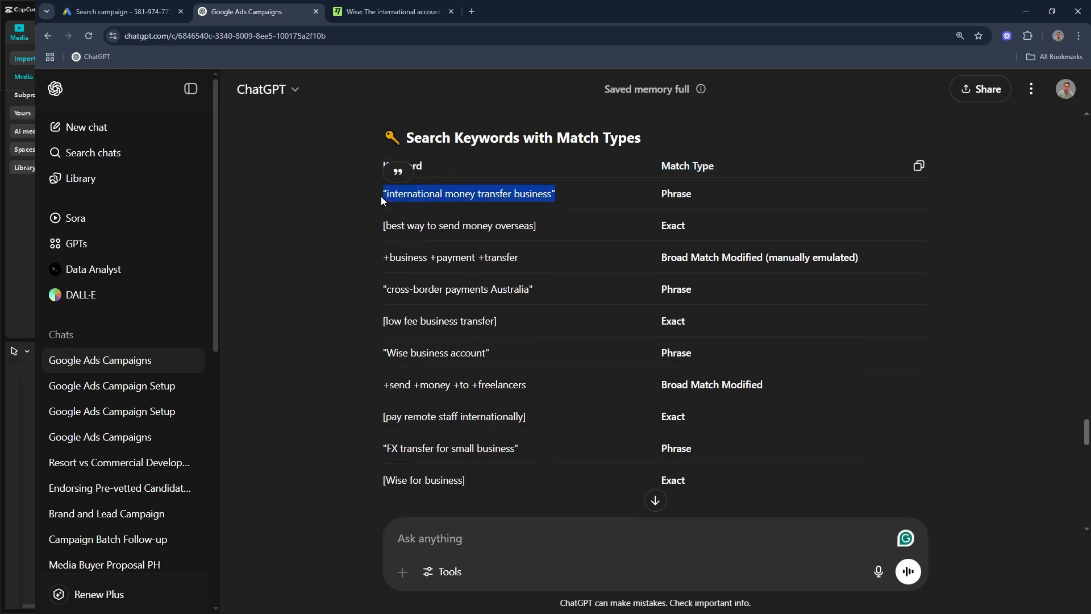
- In Google Ads, replace all suggested keywords of Ad group 1 with the phrase-match keyword "international money transfer business"
click(117, 5)
drag(442, 317, 354, 238)
click(441, 310)
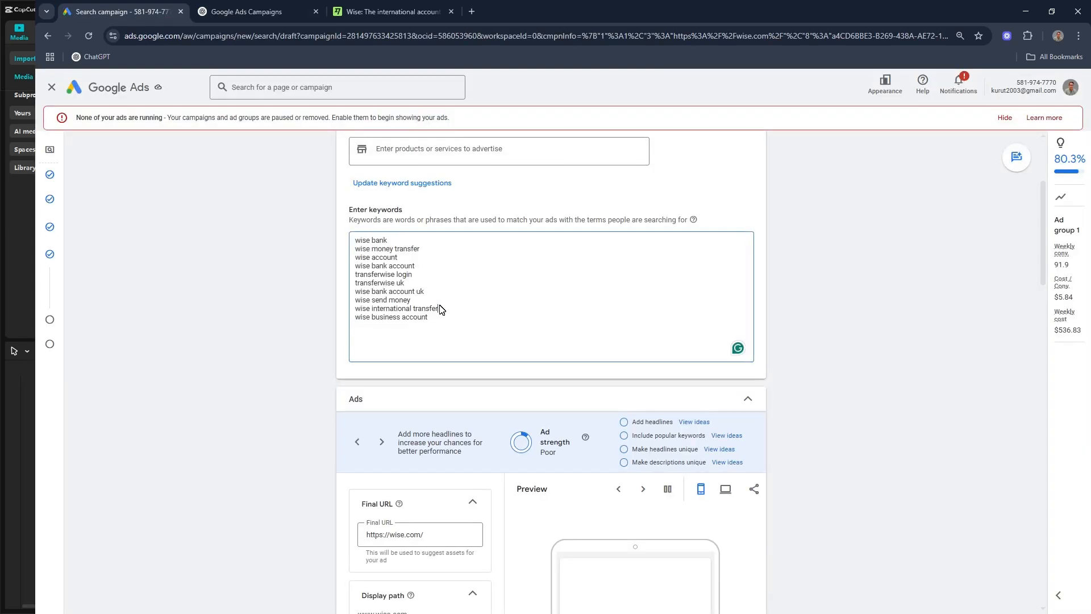
triple_click(440, 305)
key(ctrl+a)
key(ctrl+v)
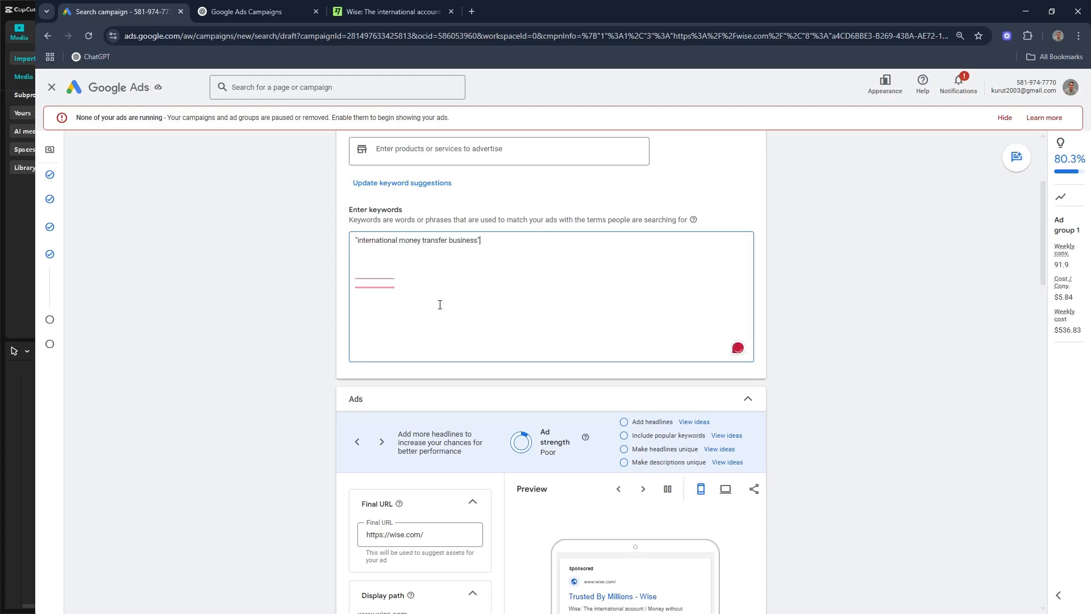
- Return to ChatGPT and copy Campaign 1's whole table of search keywords with match types
click(256, 12)
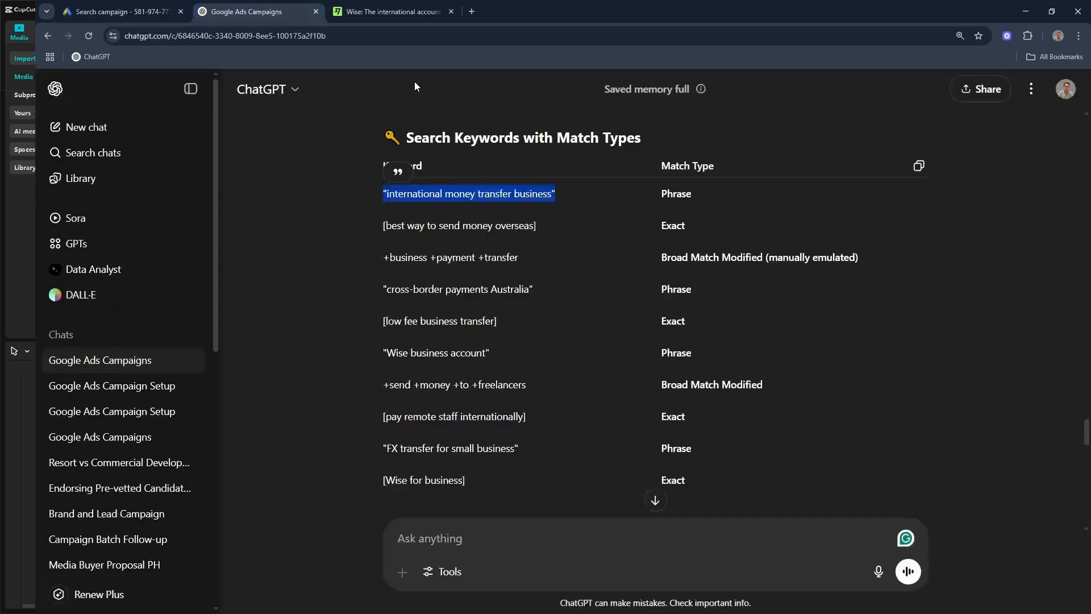
click(529, 240)
drag(494, 224, 386, 230)
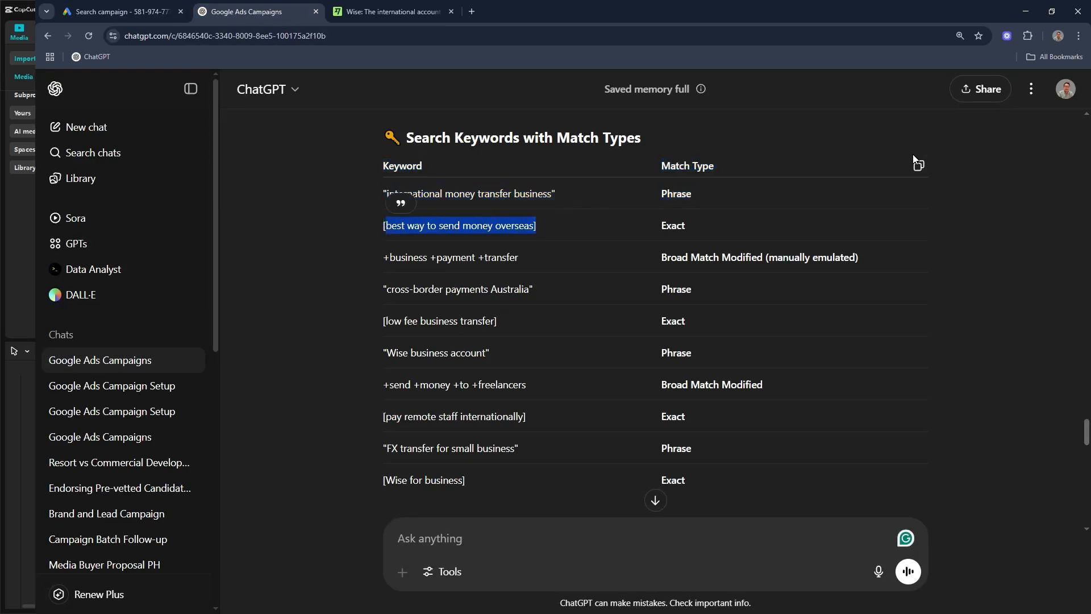
- In a new browser tab, find Google Sheets through a Google search for "google sheets" and create a blank spreadsheet
click(476, 11)
text(www.google.com)
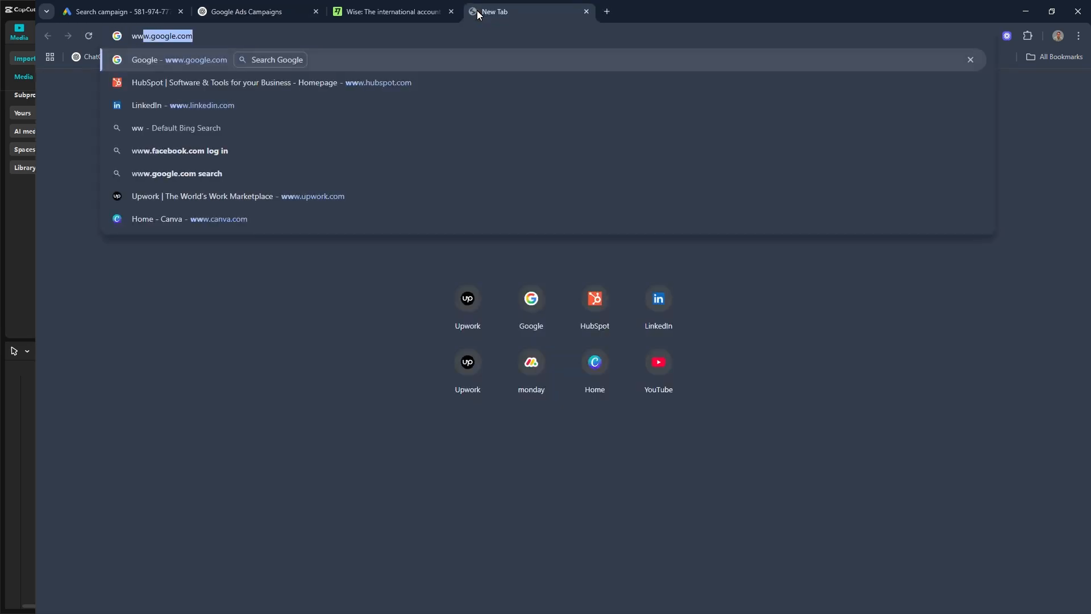
key(Return)
text(googl)
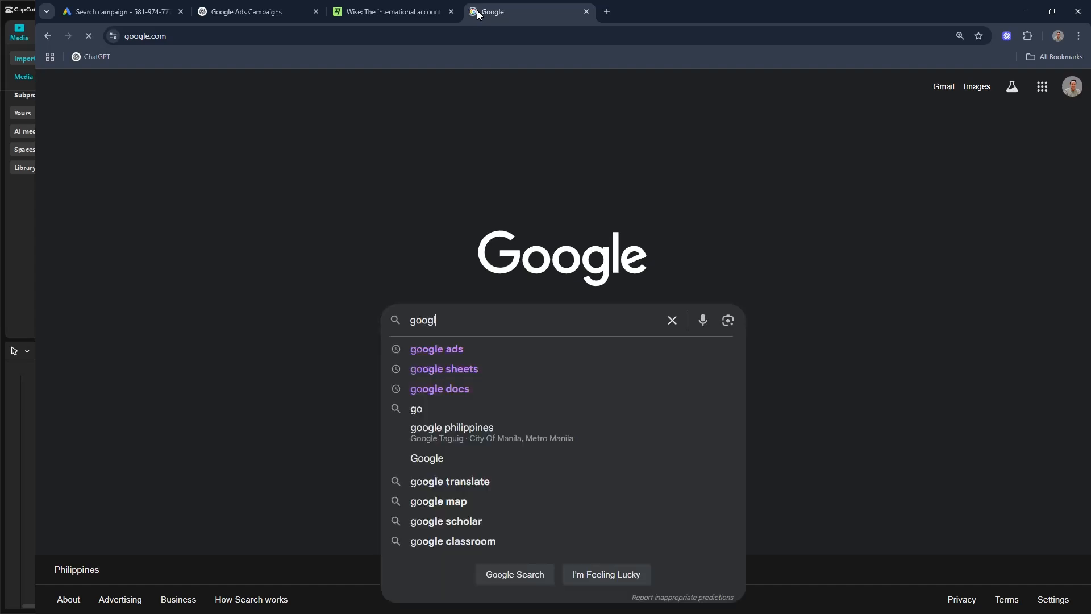
text(e sheets)
key(Return)
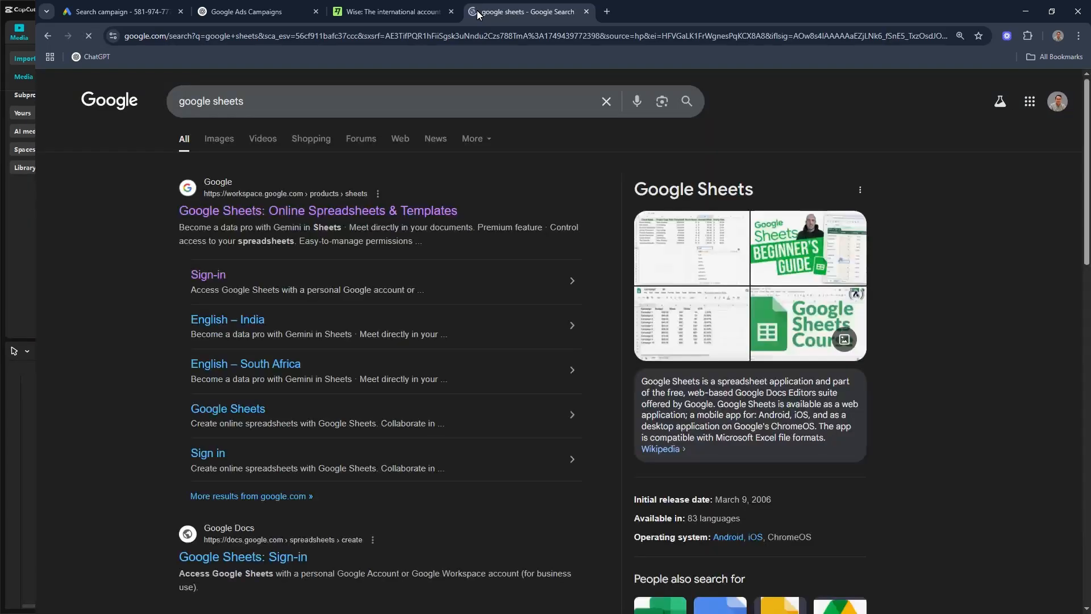
click(231, 210)
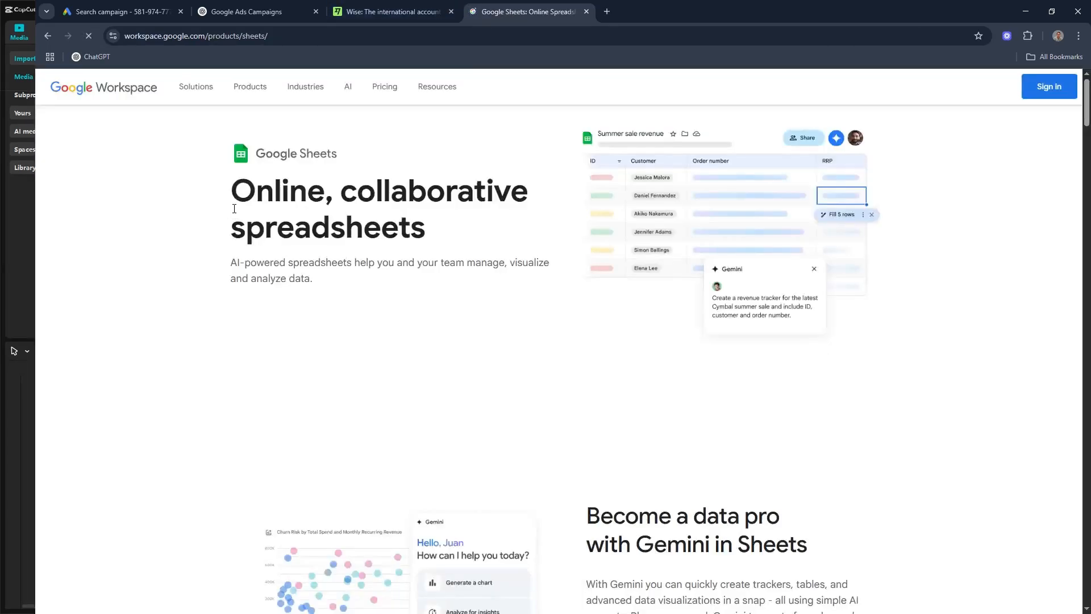
click(1050, 86)
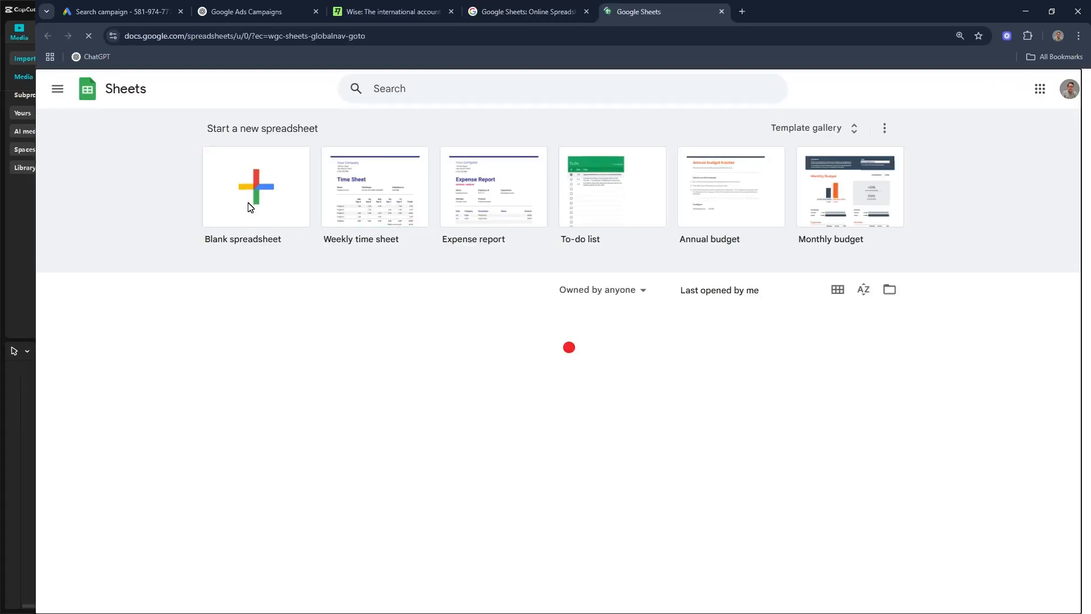
click(250, 207)
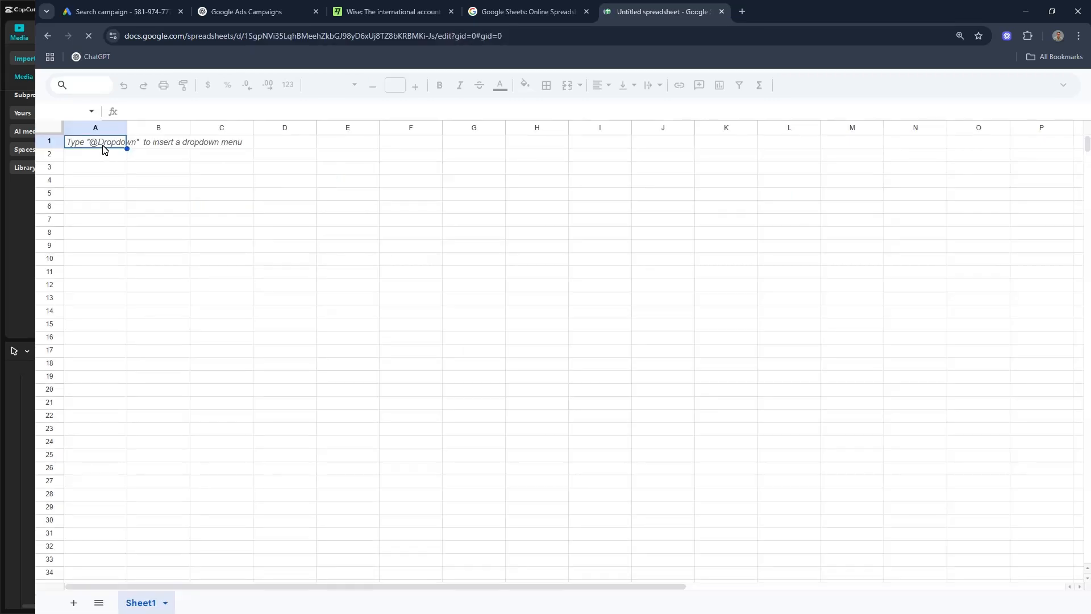
- Paste the copied keyword table into the blank spreadsheet from cell A1 and fit the Keyword column's width to its contents
key(ctrl+v)
click(158, 126)
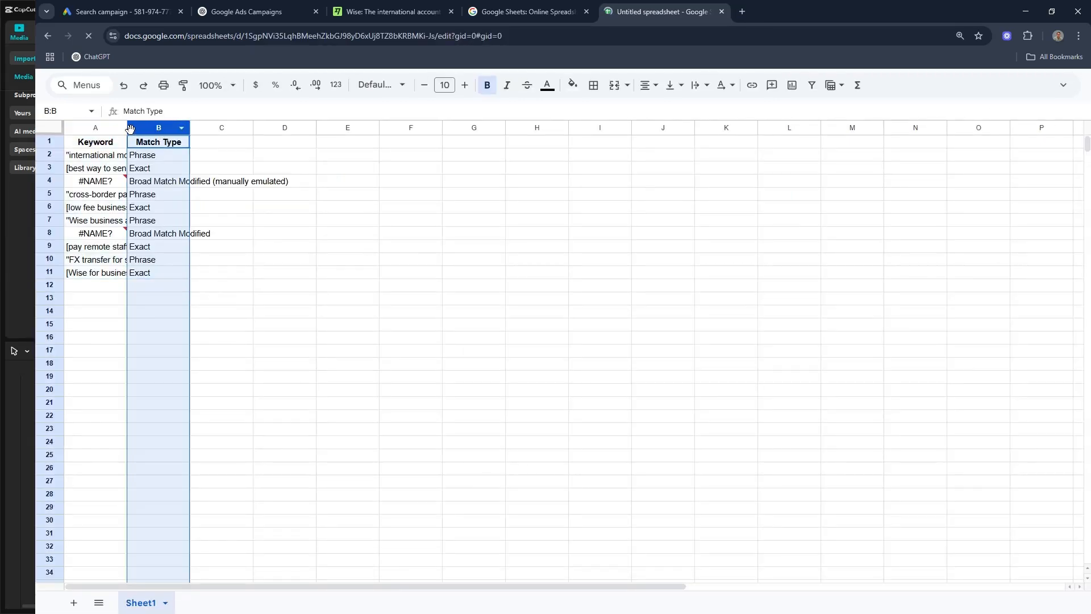
double_click(126, 128)
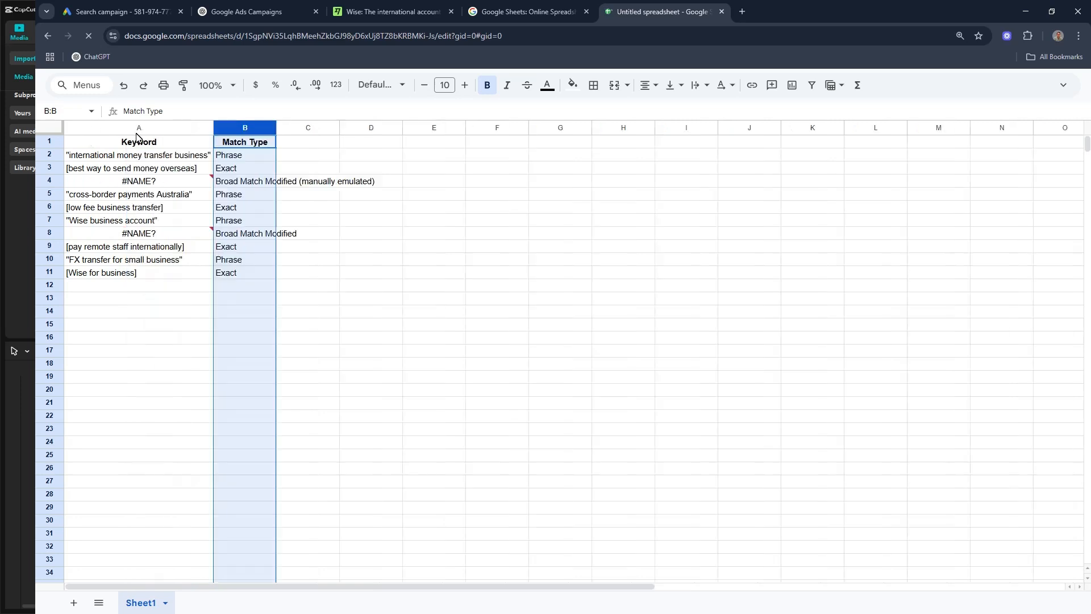
- Delete the two Broad Match Modified keyword rows that show #NAME? errors from the spreadsheet
click(183, 196)
click(150, 182)
click(49, 181)
right_click(51, 180)
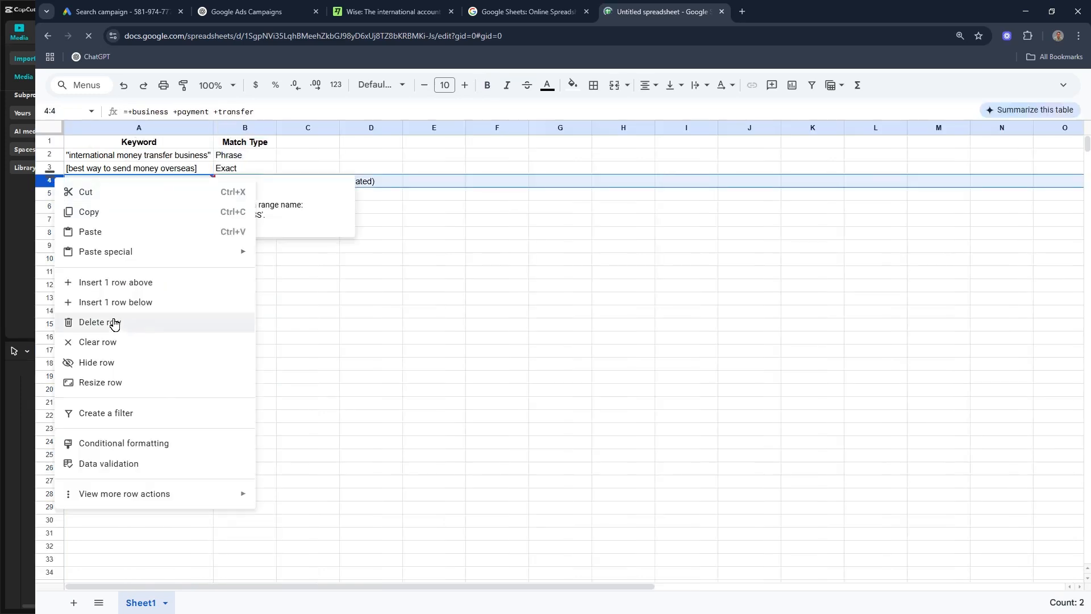
click(114, 322)
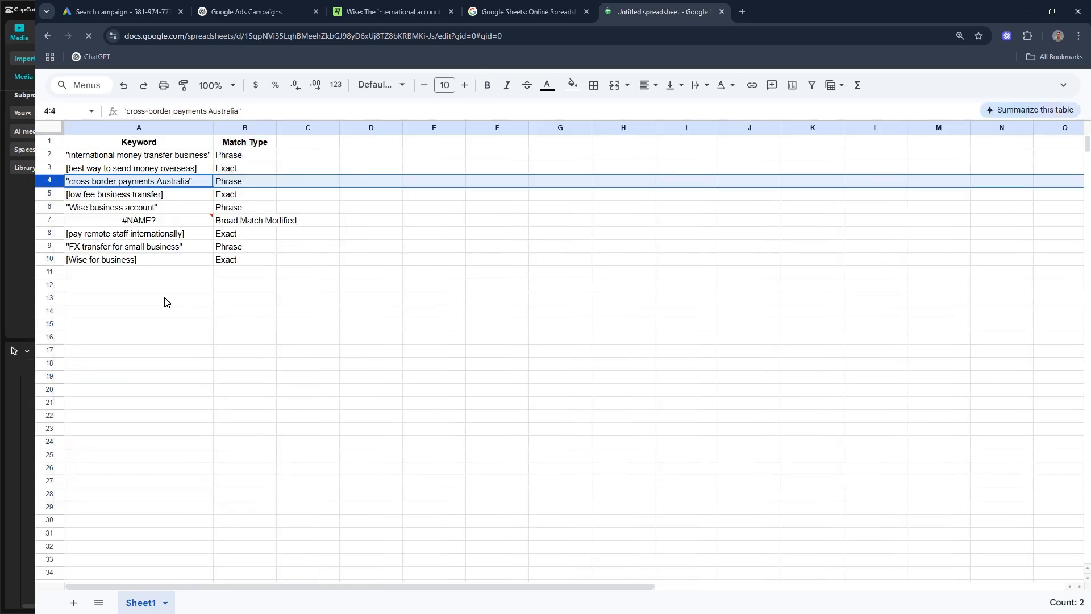
right_click(50, 220)
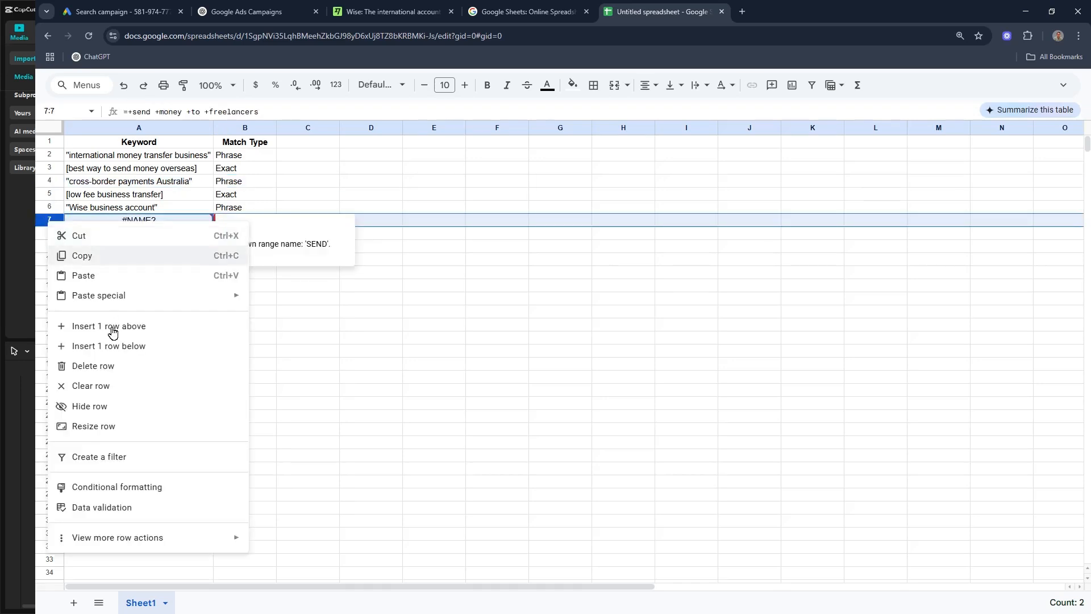
click(114, 367)
- Delete the Match Type column from the spreadsheet
click(244, 142)
right_click(244, 128)
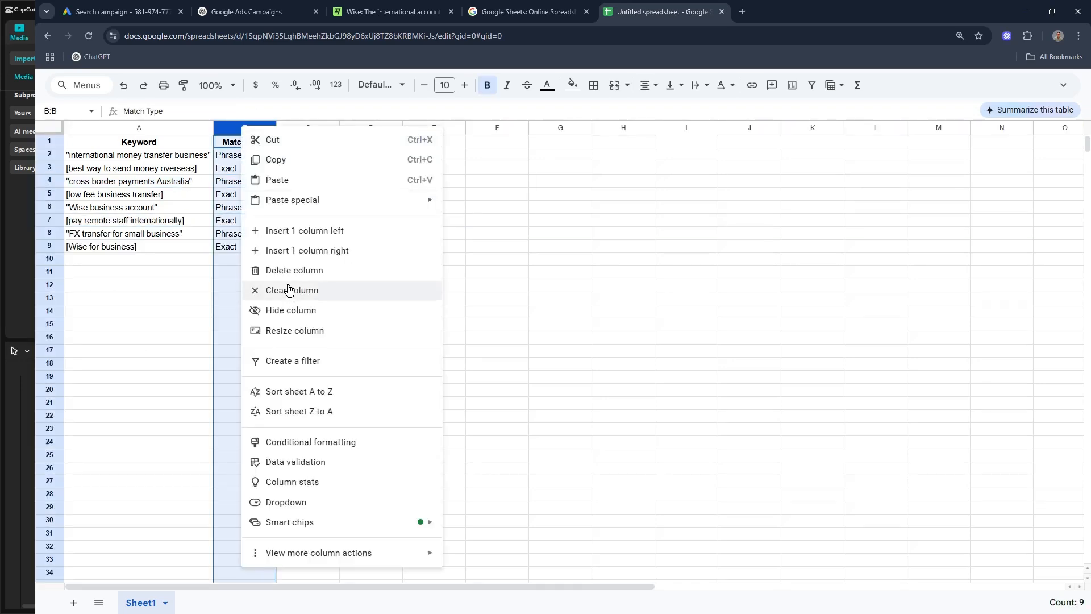
click(293, 272)
- Copy the remaining phrase and exact match keywords from the spreadsheet and paste them into Ad group 1's keywords in Google Ads
drag(142, 161, 157, 246)
click(257, 11)
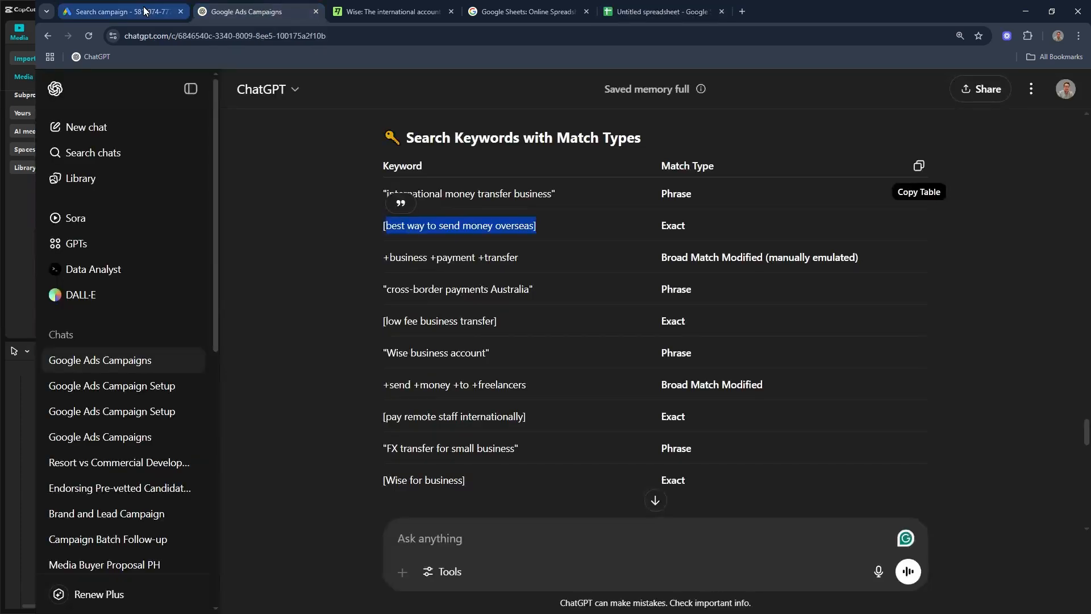
click(136, 11)
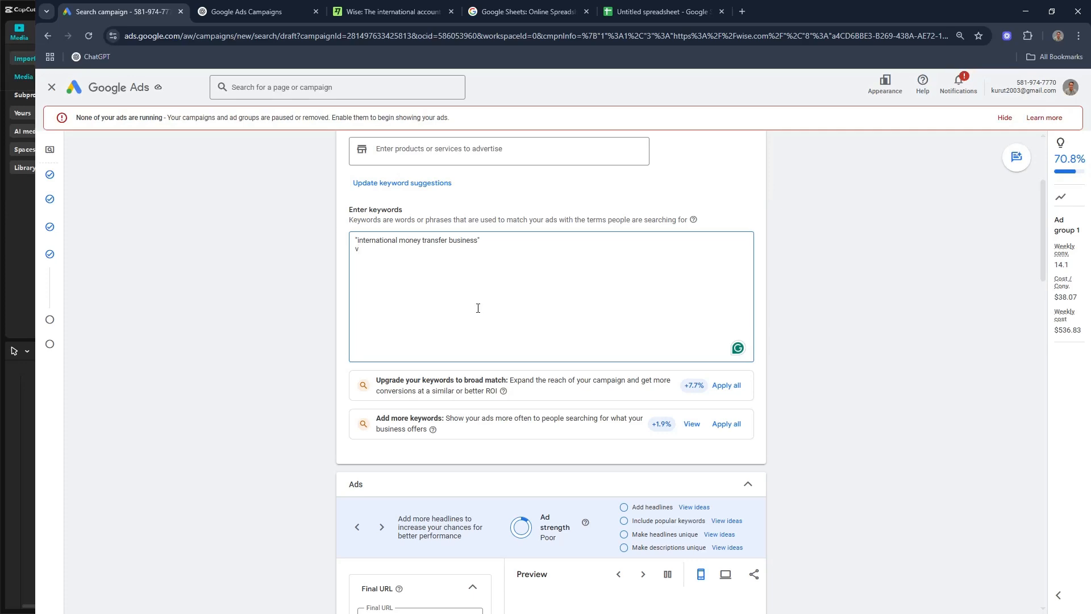
key(ctrl+v)
scroll(477, 312, down, 5)
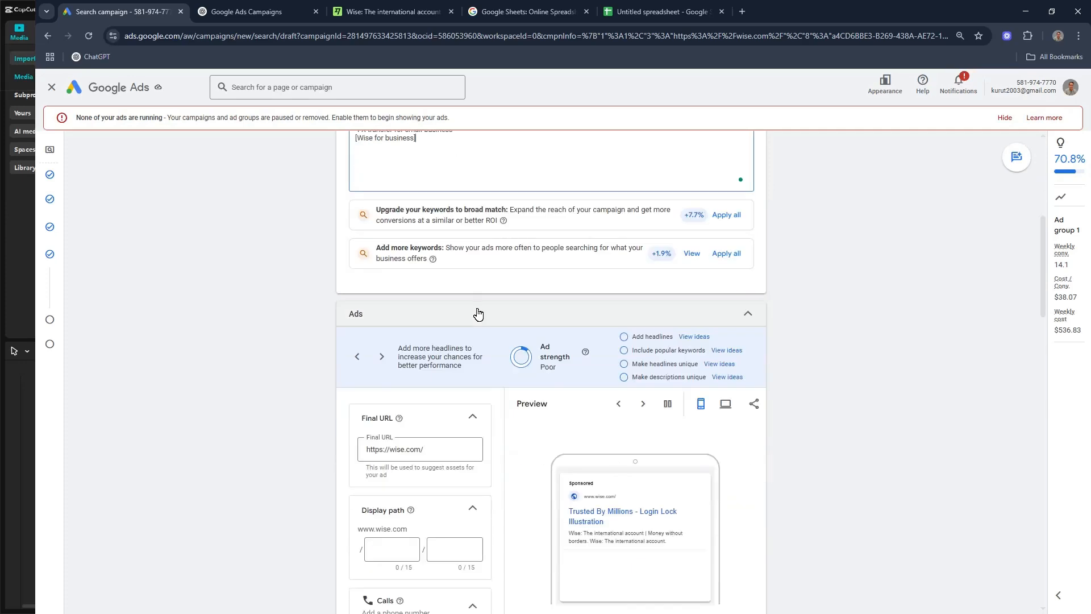
click(254, 11)
scroll(568, 363, down, 10)
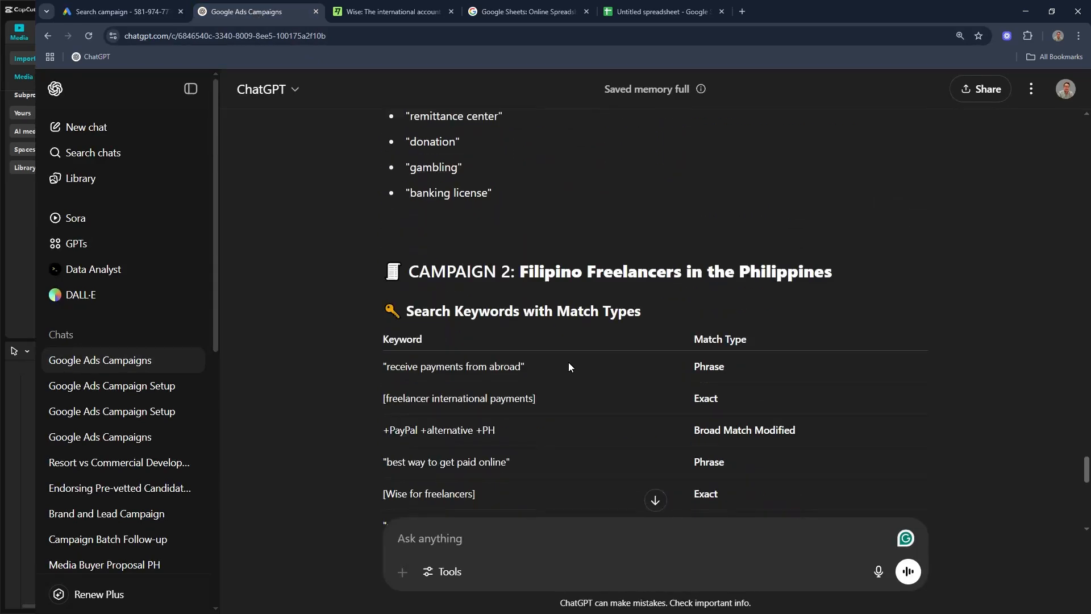
scroll(568, 366, up, 15)
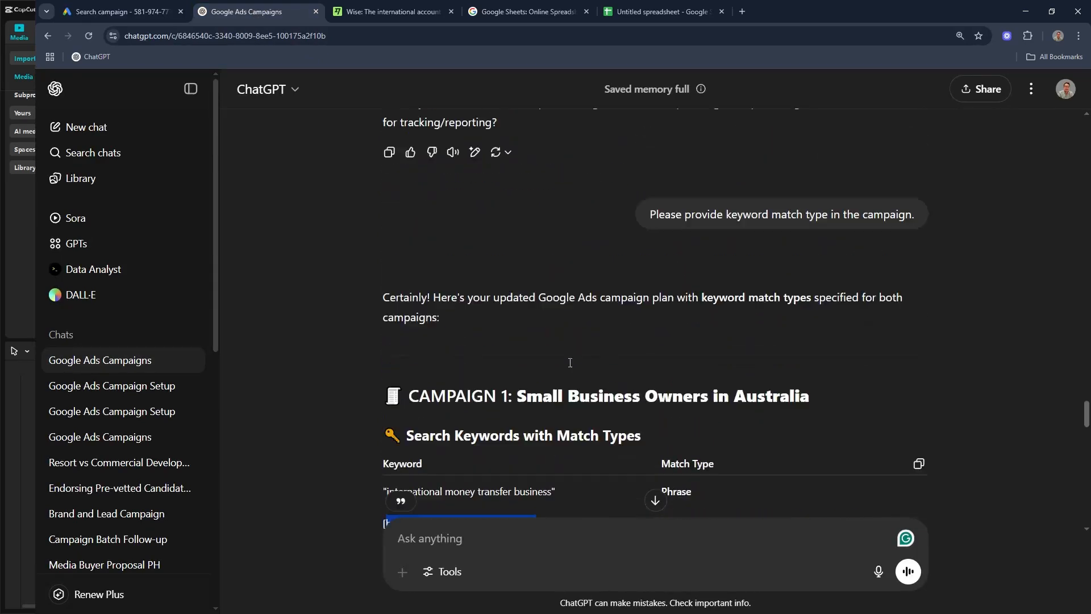
scroll(570, 363, up, 5)
scroll(500, 352, up, 10)
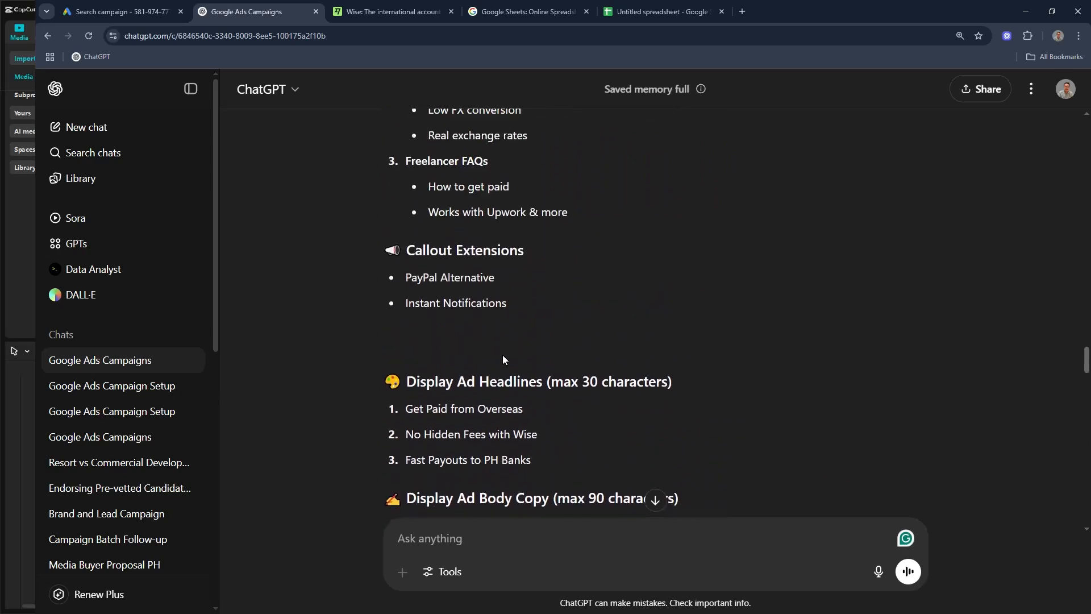
scroll(502, 359, up, 15)
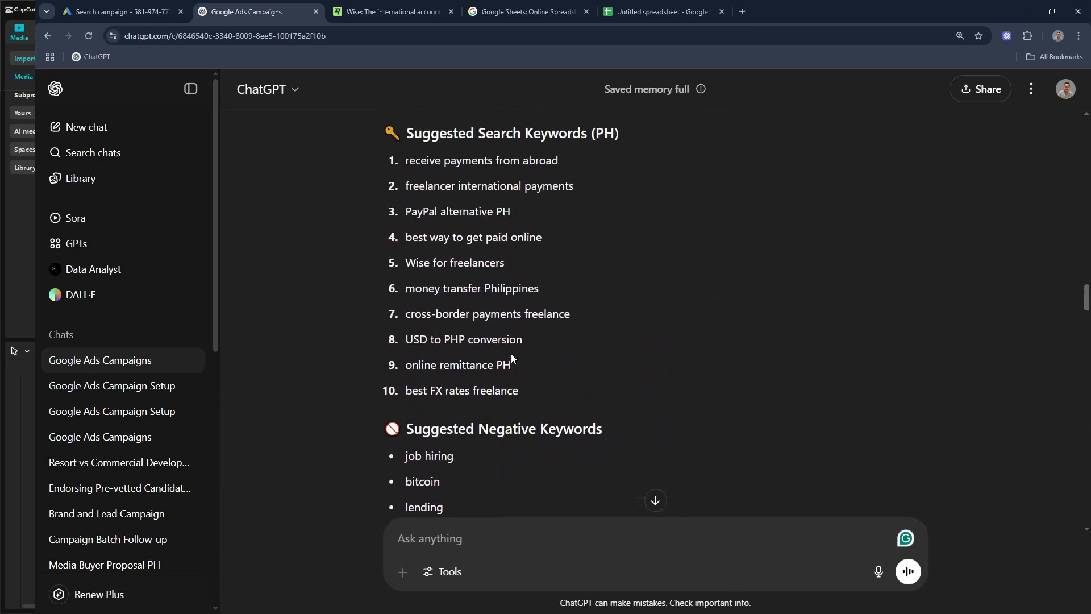
scroll(510, 354, up, 6)
drag(543, 333, 384, 332)
key(ctrl+c)
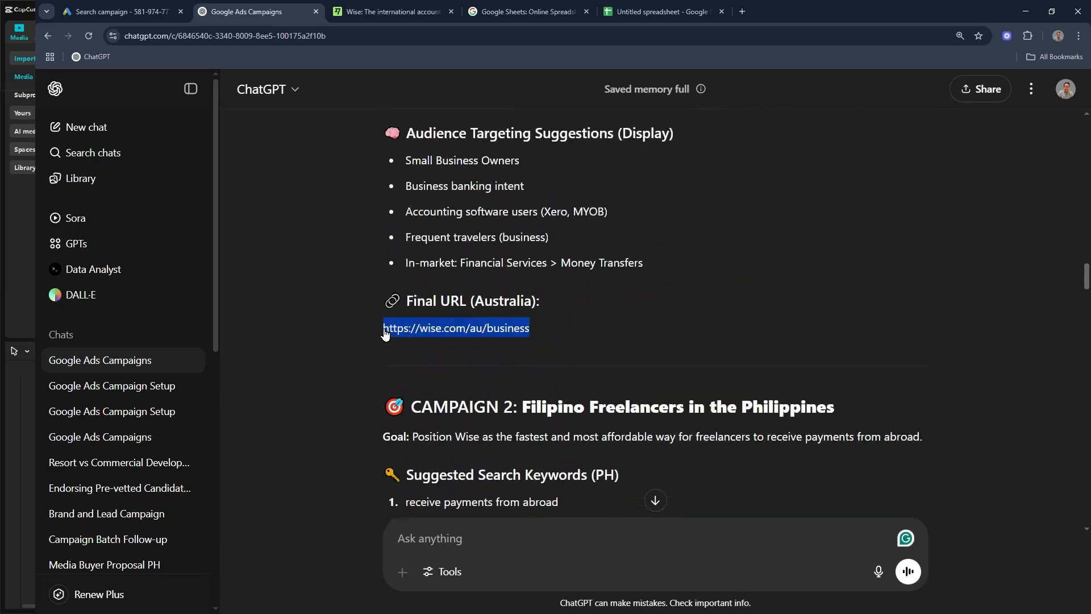
click(130, 8)
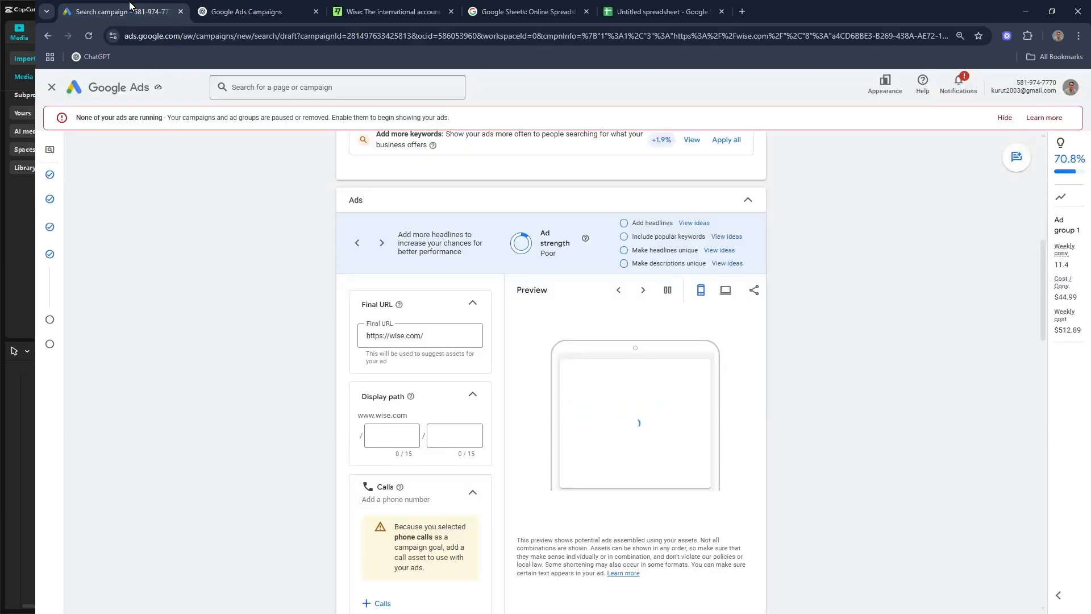
click(428, 340)
key(ctrl+a)
key(ctrl+v)
- Set the ad's display path to "business" and "owners"
click(402, 433)
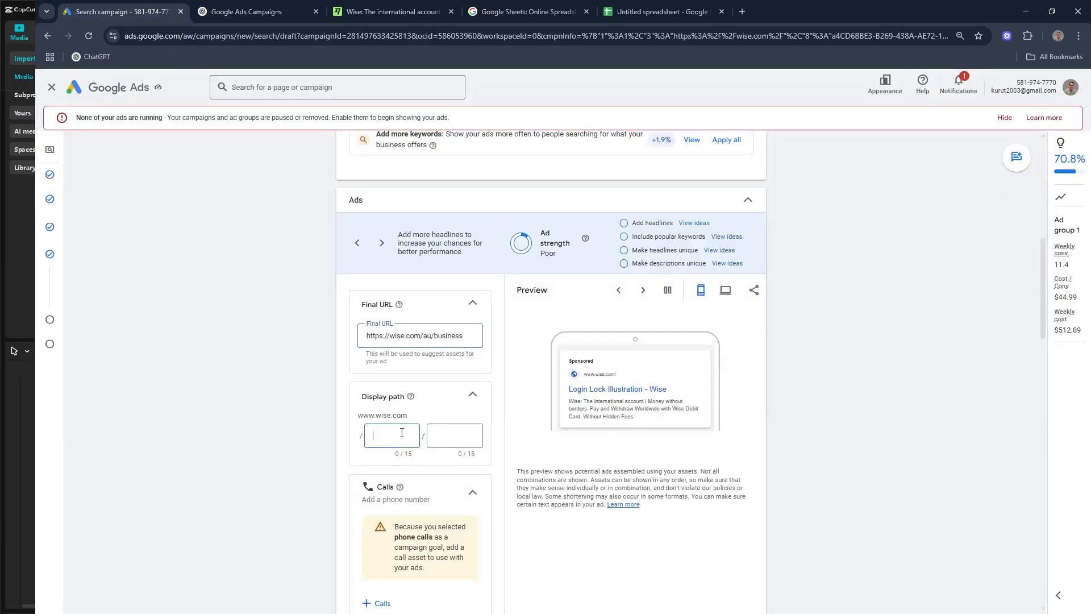
text(small)
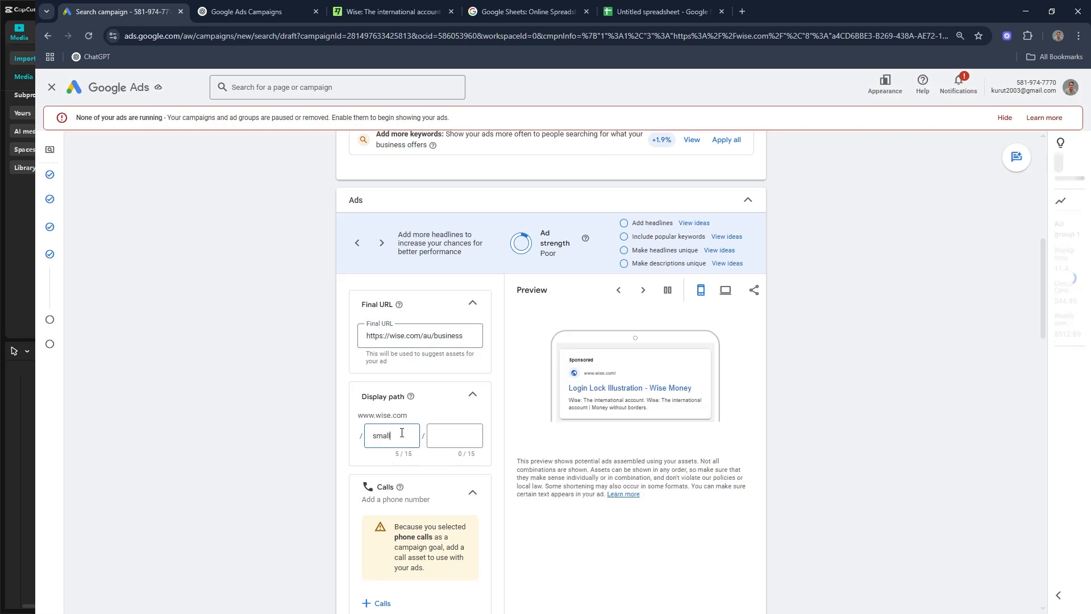
key(BackSpace)
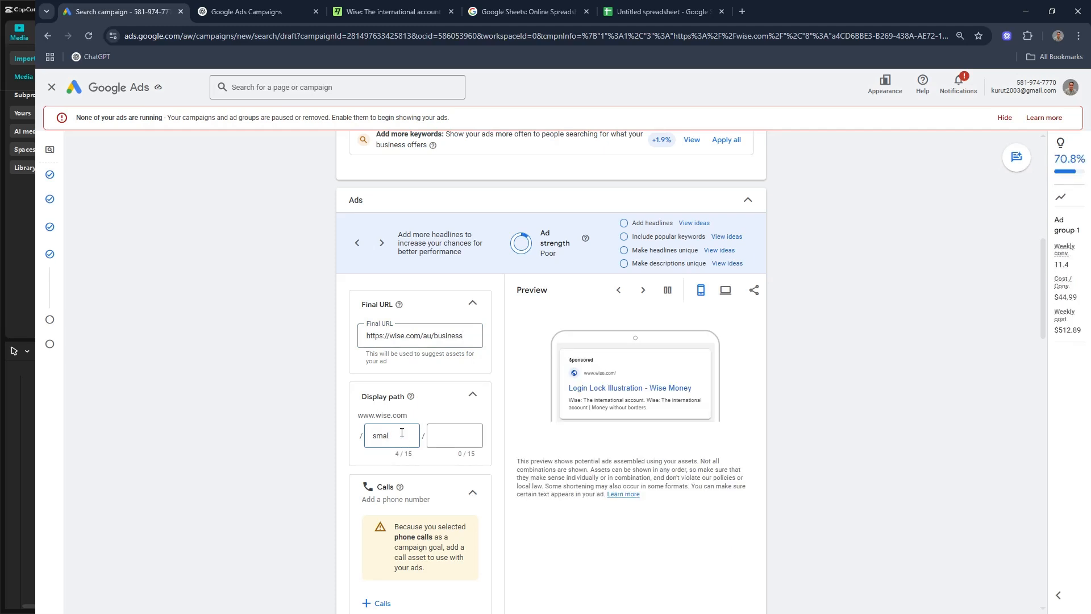
scroll(425, 434, down, 2)
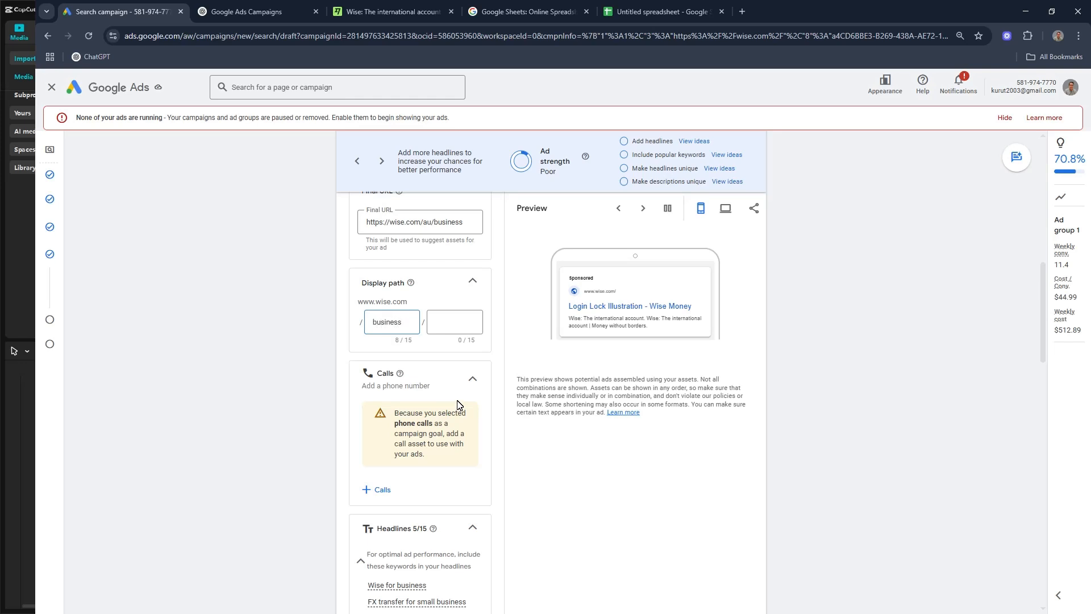
key(Tab)
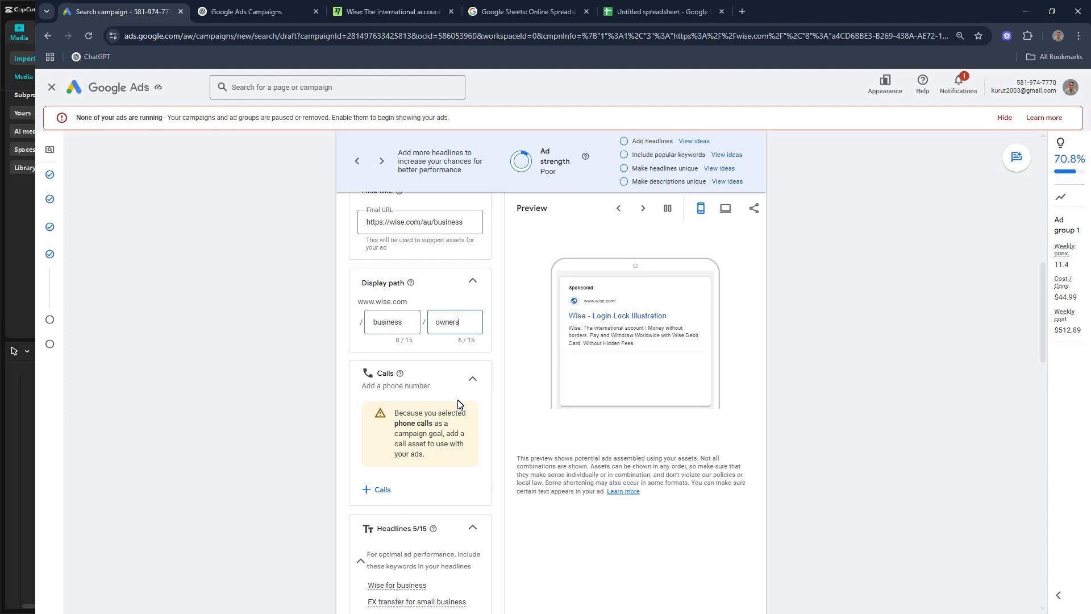
- Replace the ad's first headline with "Save on FX for Your Business", copied from Campaign 1's search ad headlines in ChatGPT
scroll(463, 409, down, 4)
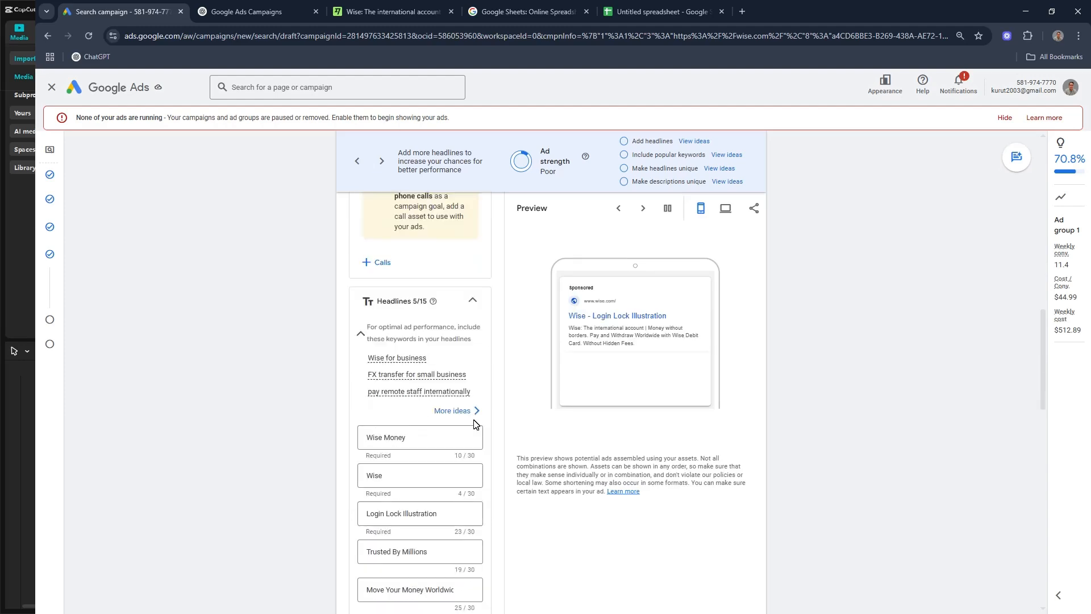
click(411, 436)
scroll(449, 435, down, 2)
click(267, 10)
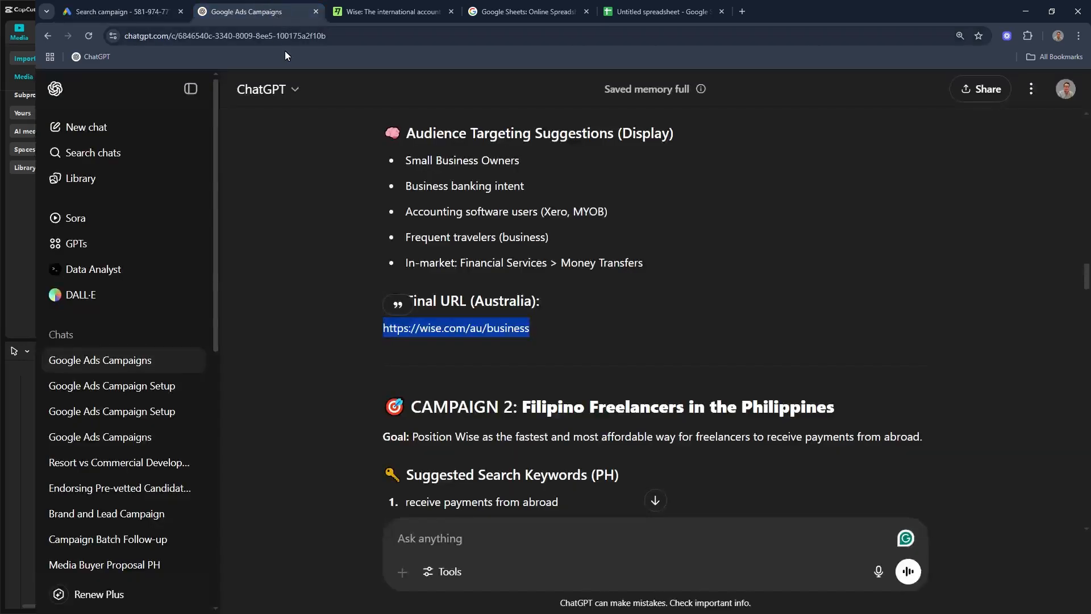
scroll(586, 415, up, 4)
scroll(585, 414, down, 5)
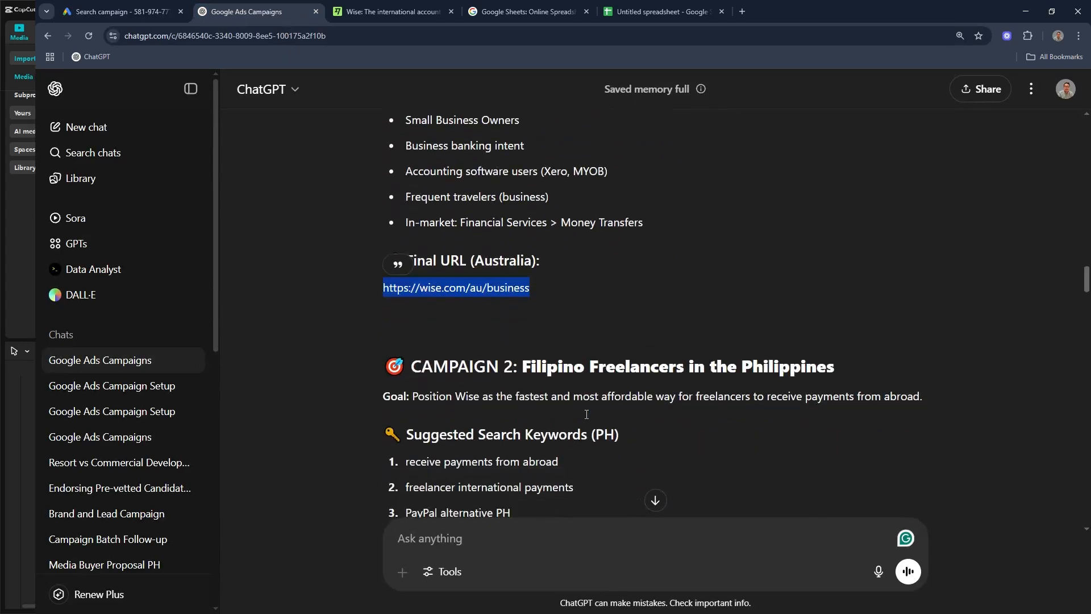
scroll(588, 408, down, 18)
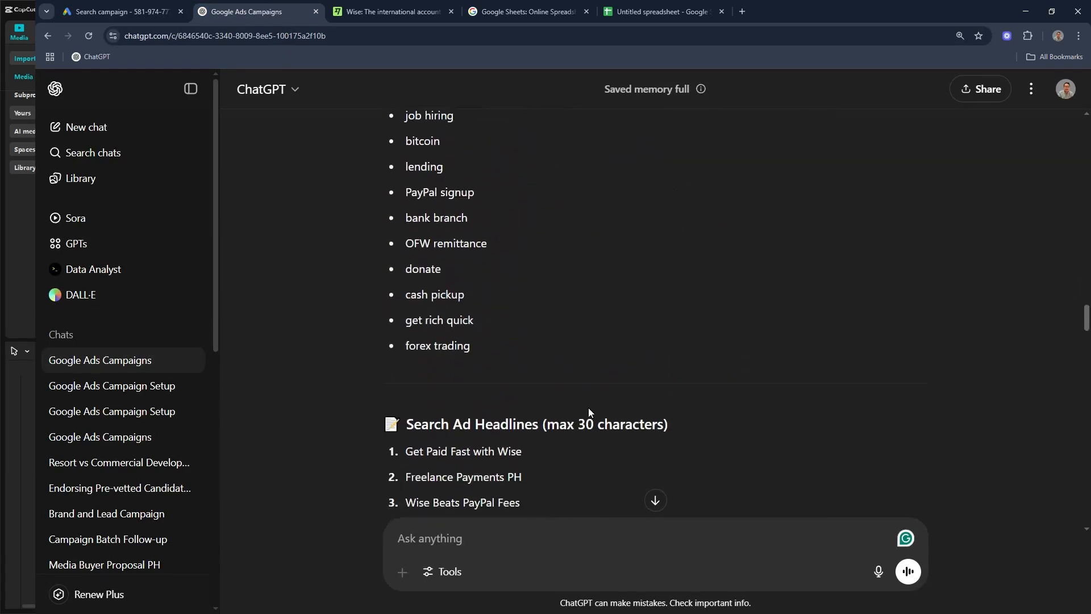
scroll(590, 407, down, 20)
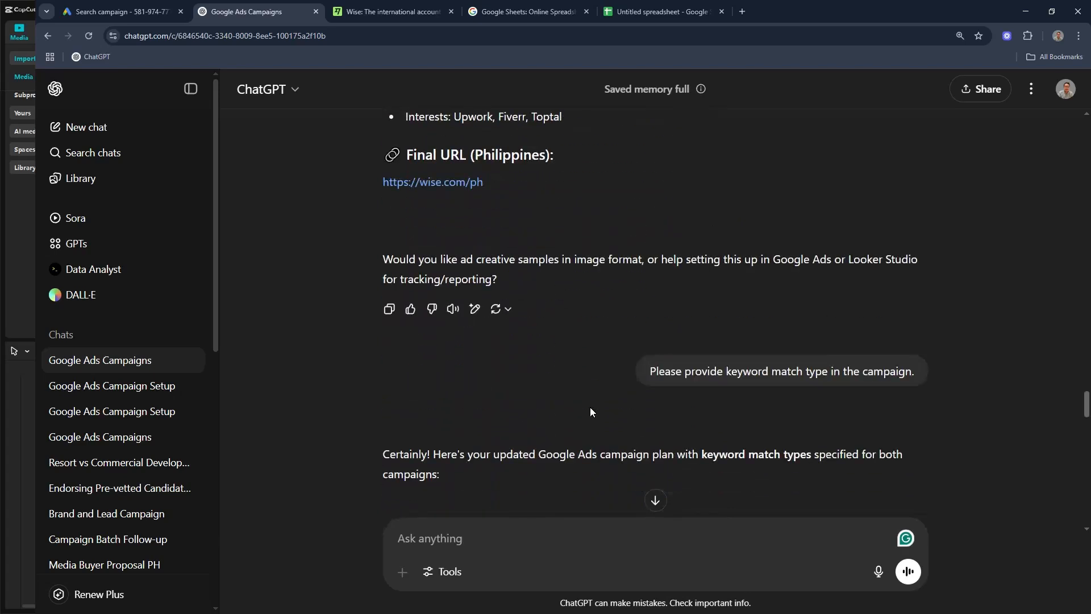
scroll(590, 409, down, 14)
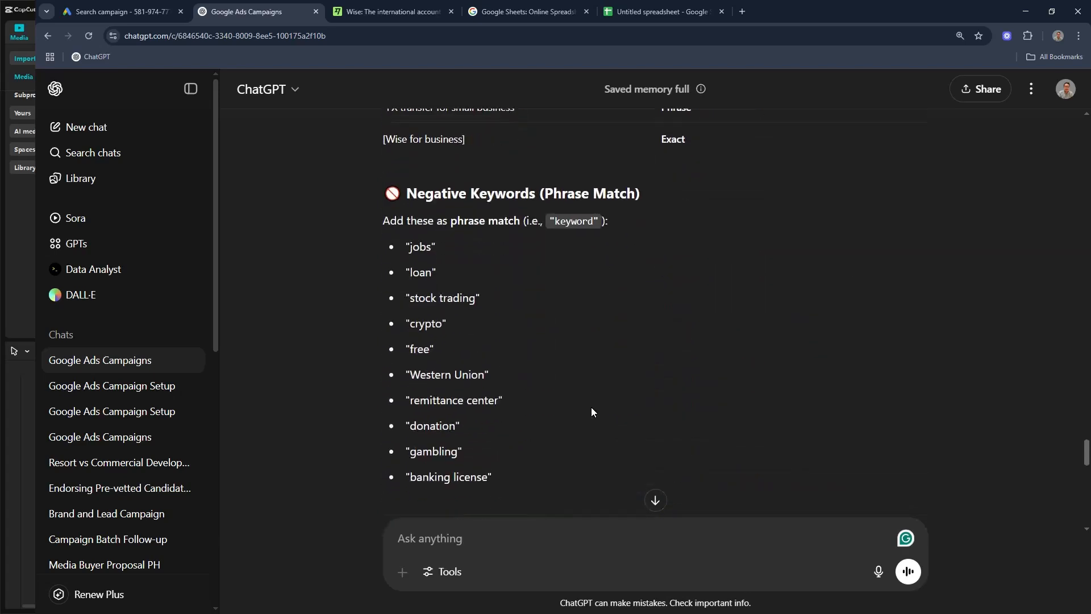
scroll(591, 409, up, 3)
scroll(591, 404, up, 20)
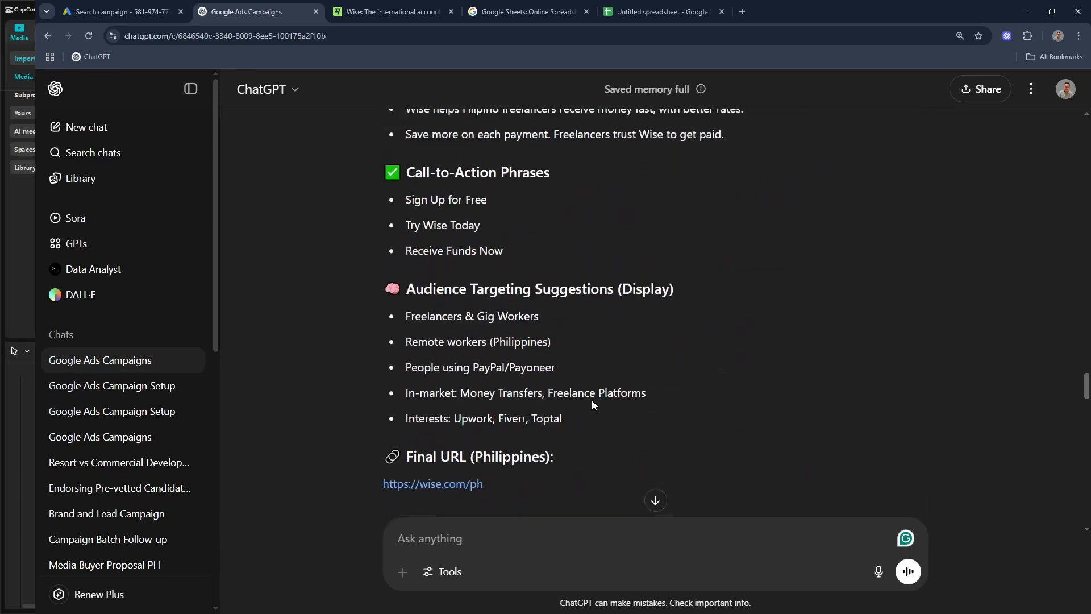
scroll(592, 400, up, 20)
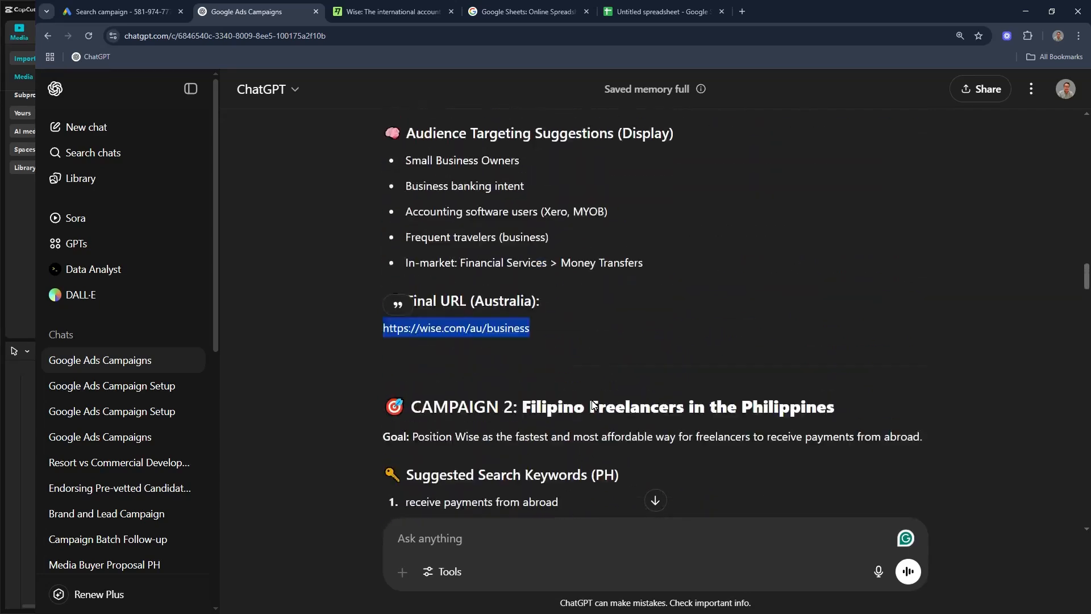
scroll(592, 400, up, 12)
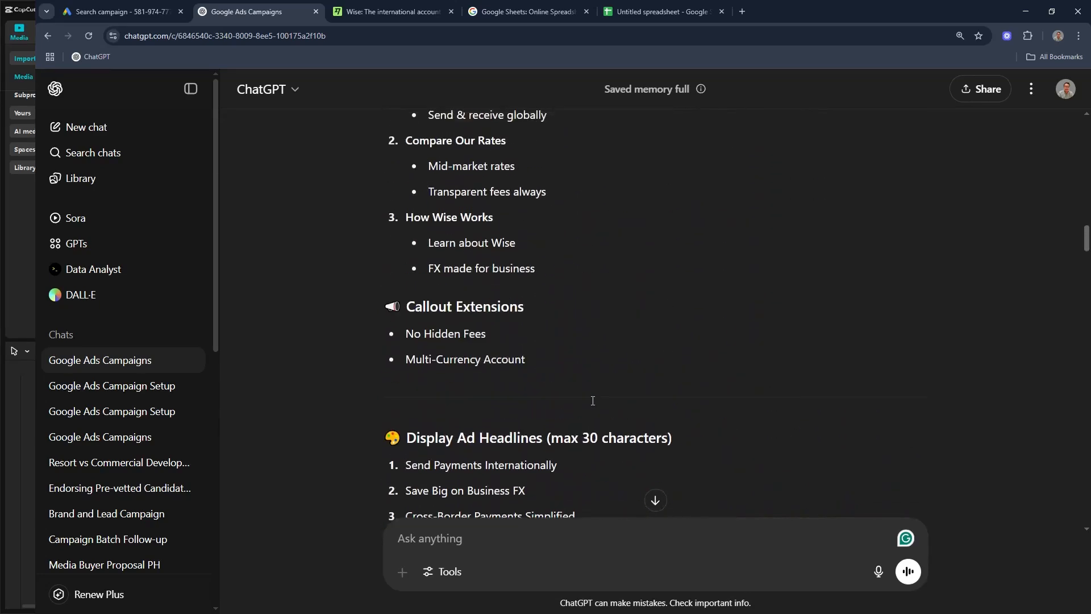
scroll(592, 404, up, 4)
scroll(591, 404, down, 2)
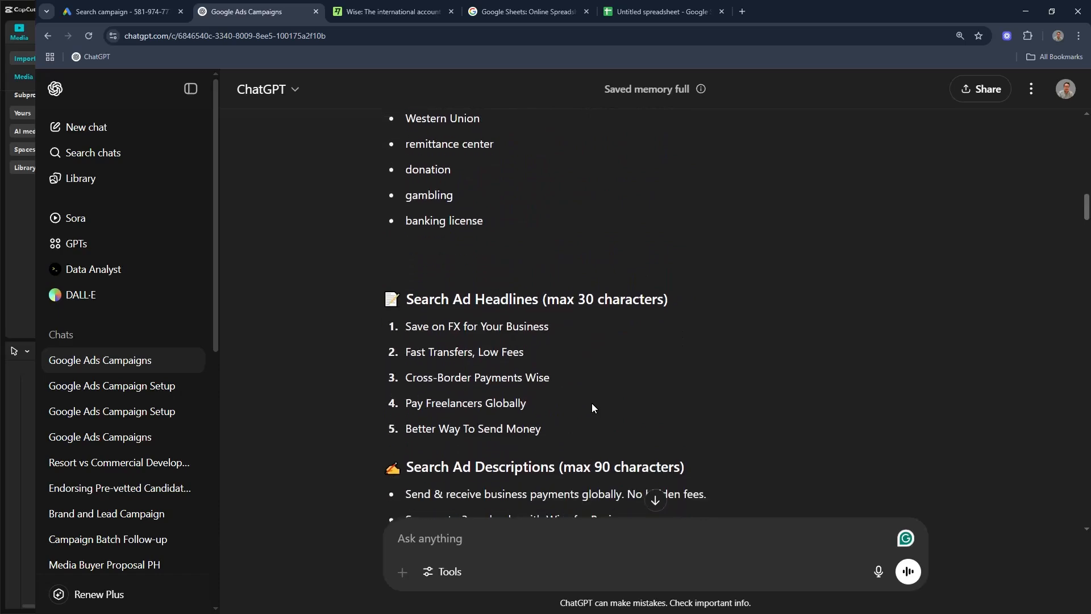
drag(559, 259, 404, 255)
key(ctrl+c)
click(104, 11)
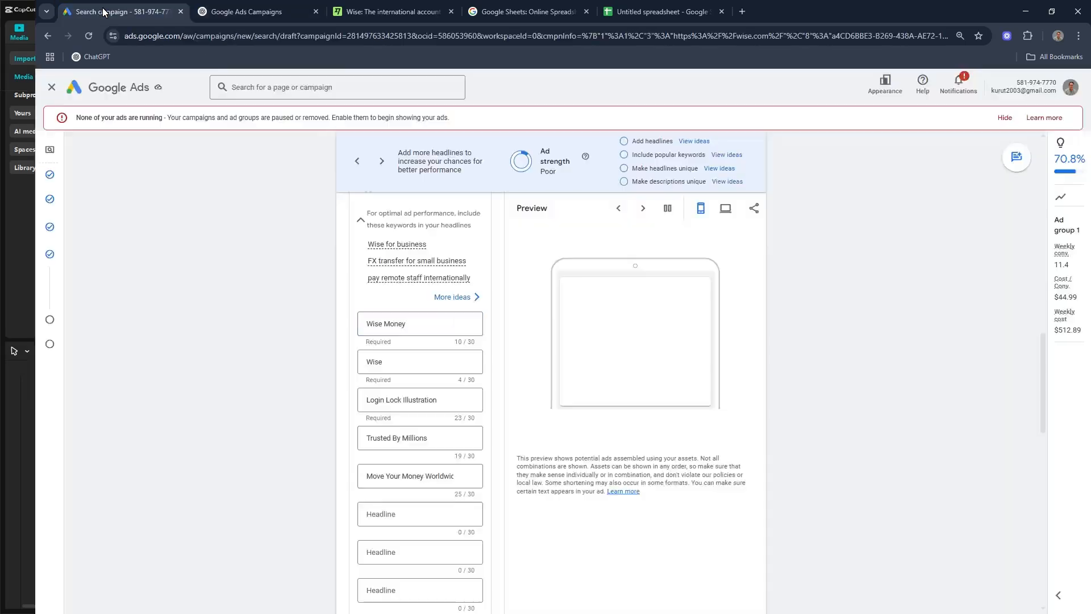
key(ctrl+v)
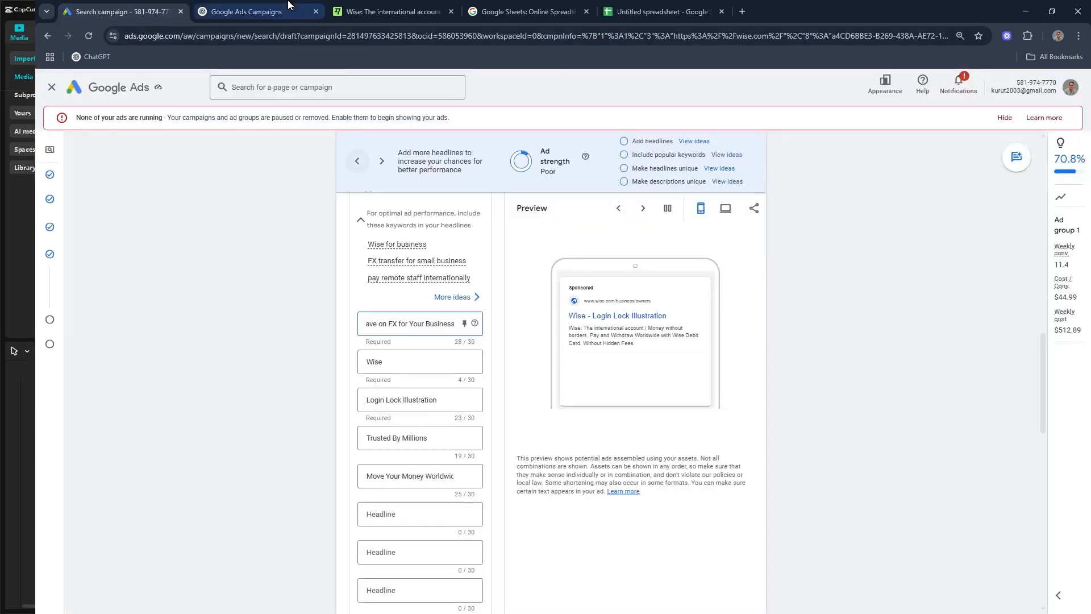
- Copy the second search ad headline "Fast Transfers, Low Fees" from ChatGPT and replace the ad's second headline in Google Ads with it
click(256, 12)
drag(526, 285, 405, 281)
key(ctrl+c)
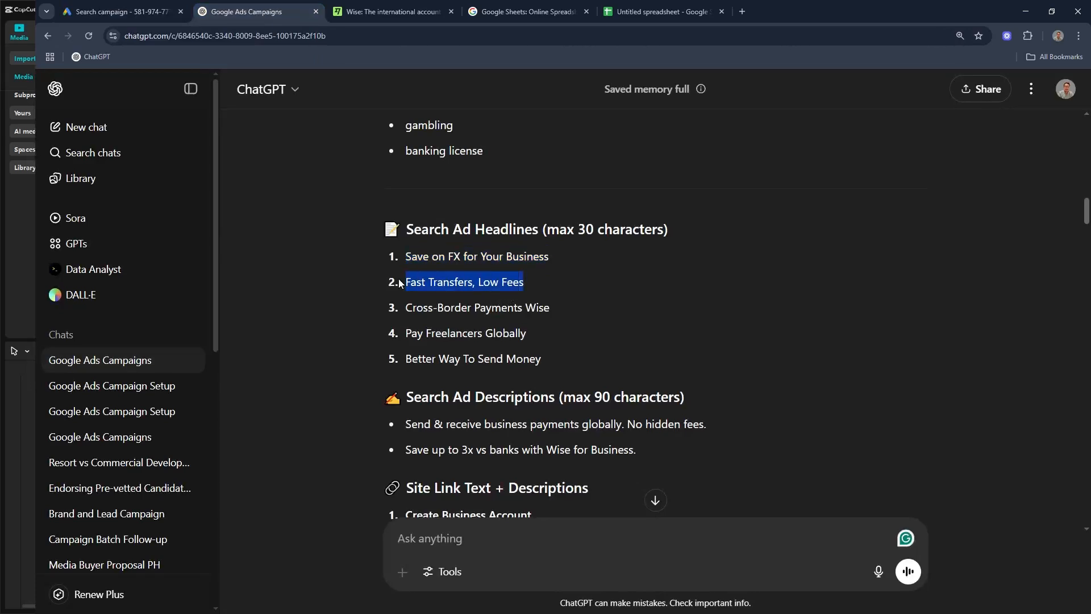
click(79, 6)
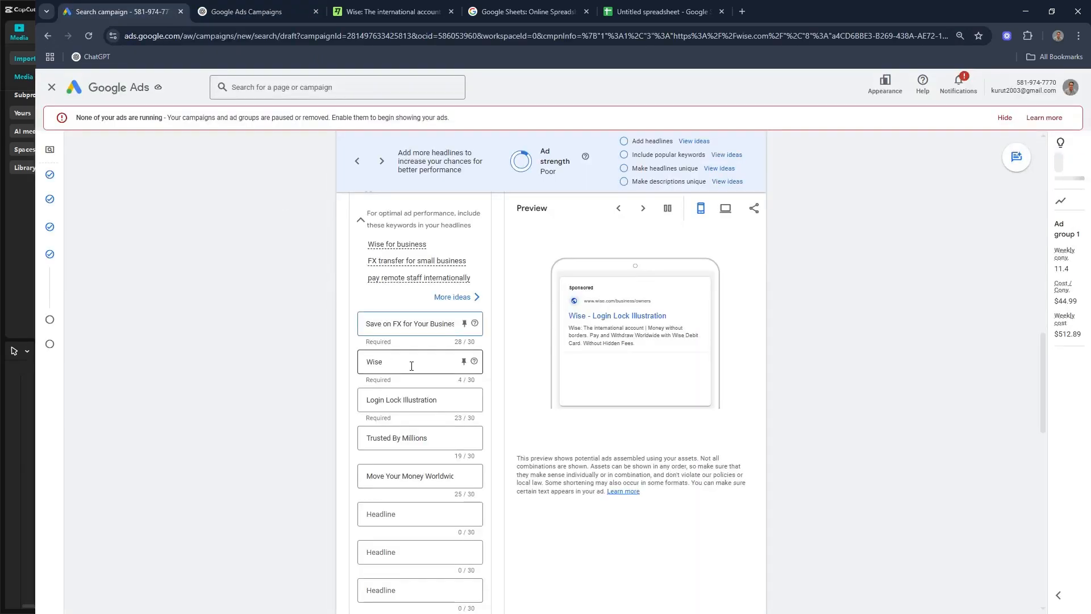
double_click(412, 366)
key(ctrl+v)
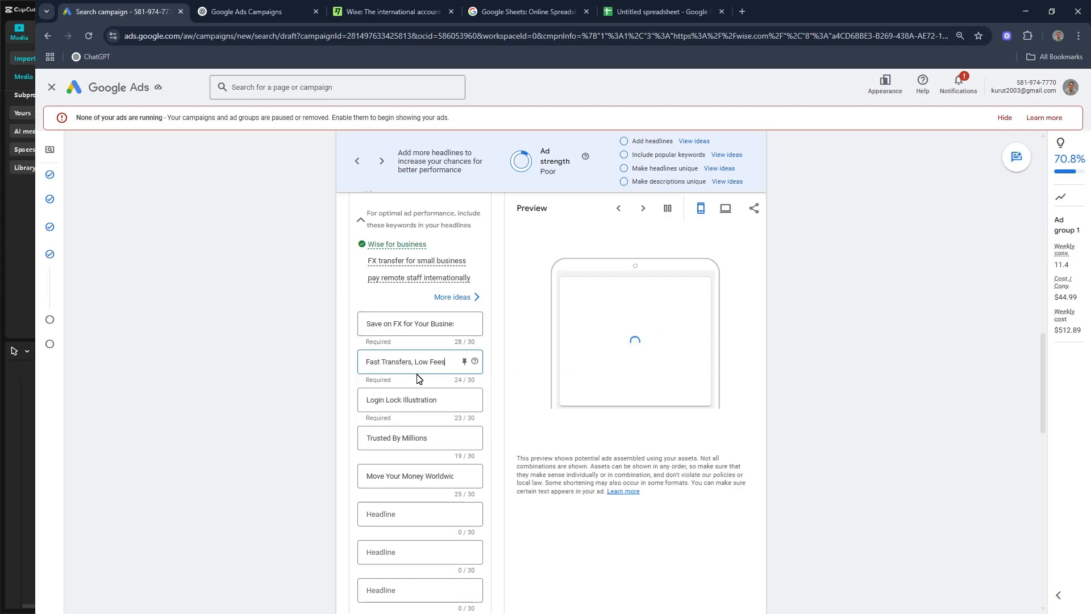
- Copy the third search ad headline "Cross-Border Payments Wise" from ChatGPT and replace the ad's third headline in Google Ads with it
click(256, 11)
scroll(370, 309, down, 1)
drag(557, 252, 405, 251)
key(ctrl+c)
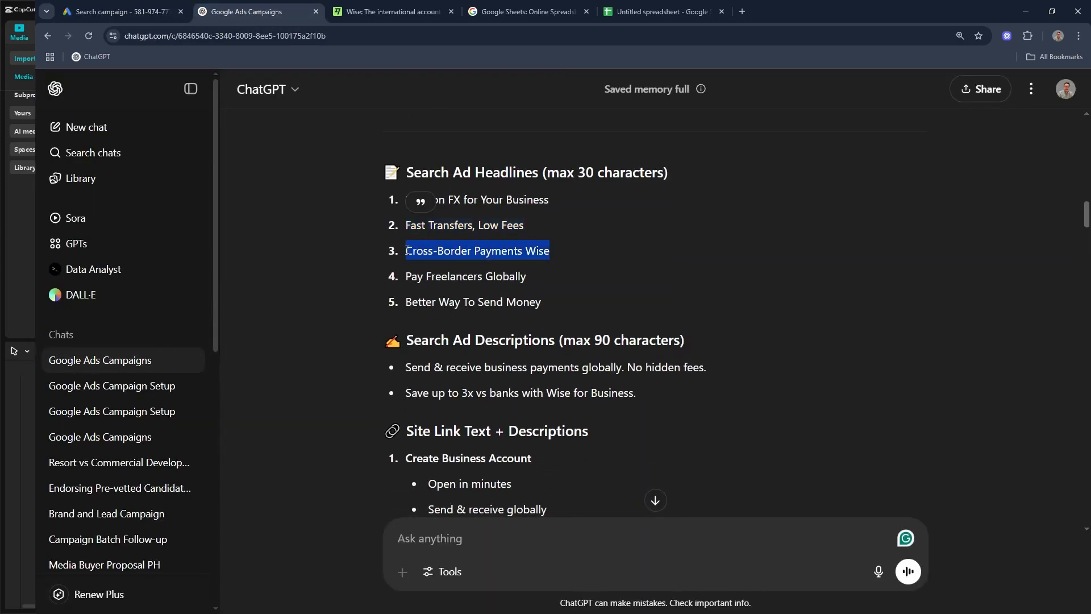
click(114, 11)
click(419, 401)
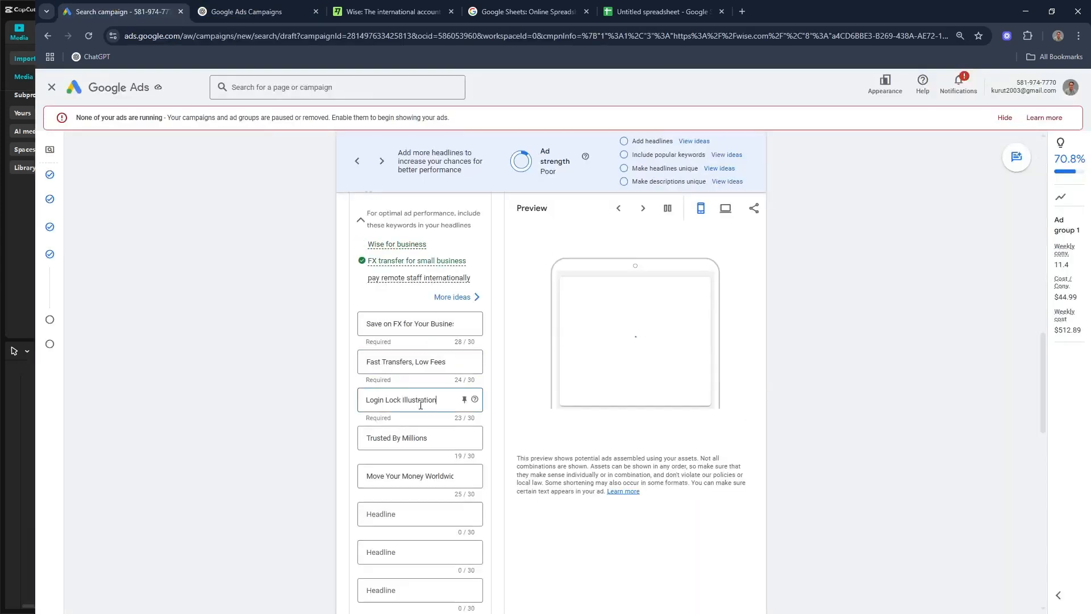
key(ctrl+a)
key(ctrl+v)
- Replace the ad's fourth headline in Google Ads with "Pay Freelancers Globally", copied from ChatGPT's search ad headlines
click(255, 12)
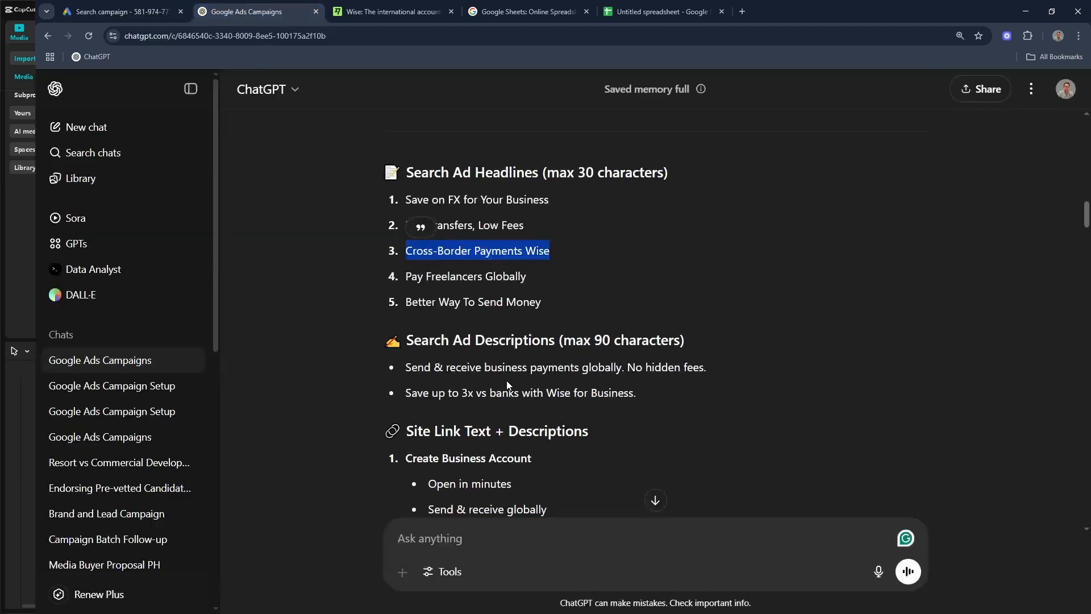
drag(530, 283, 404, 277)
key(ctrl+c)
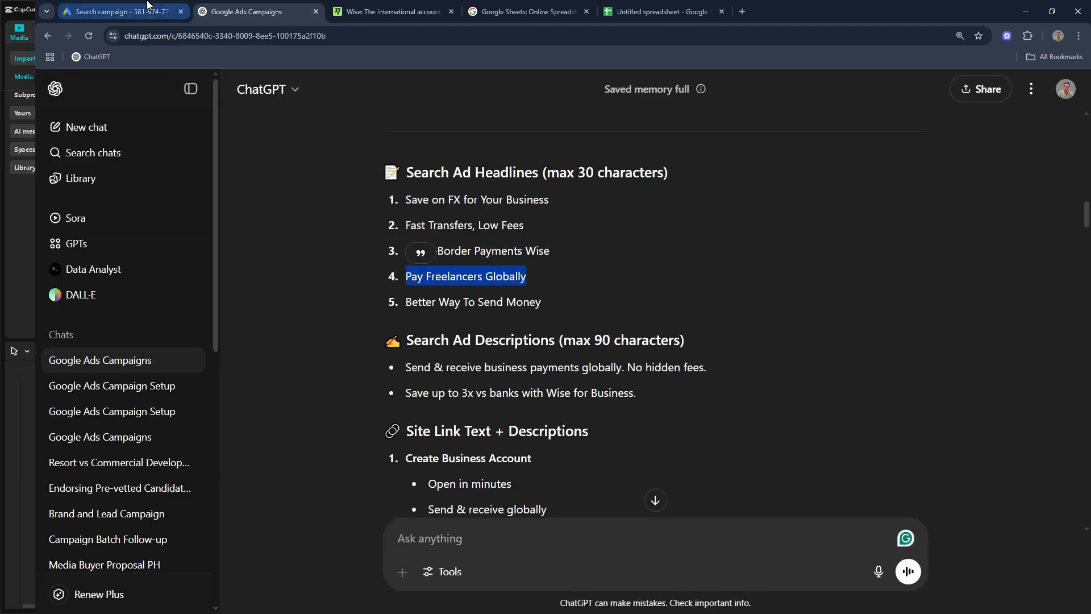
click(113, 11)
click(421, 438)
key(ctrl+a)
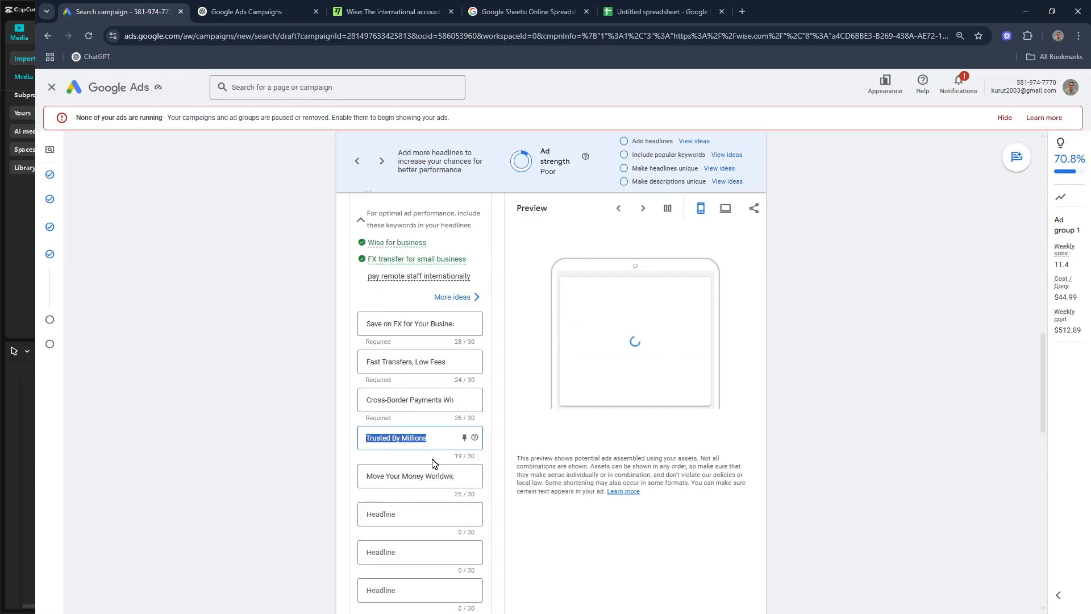
key(ctrl+v)
- Replace the ad's fifth headline in Google Ads with ChatGPT's fifth search ad headline, "Better Way To Send Money"
click(221, 10)
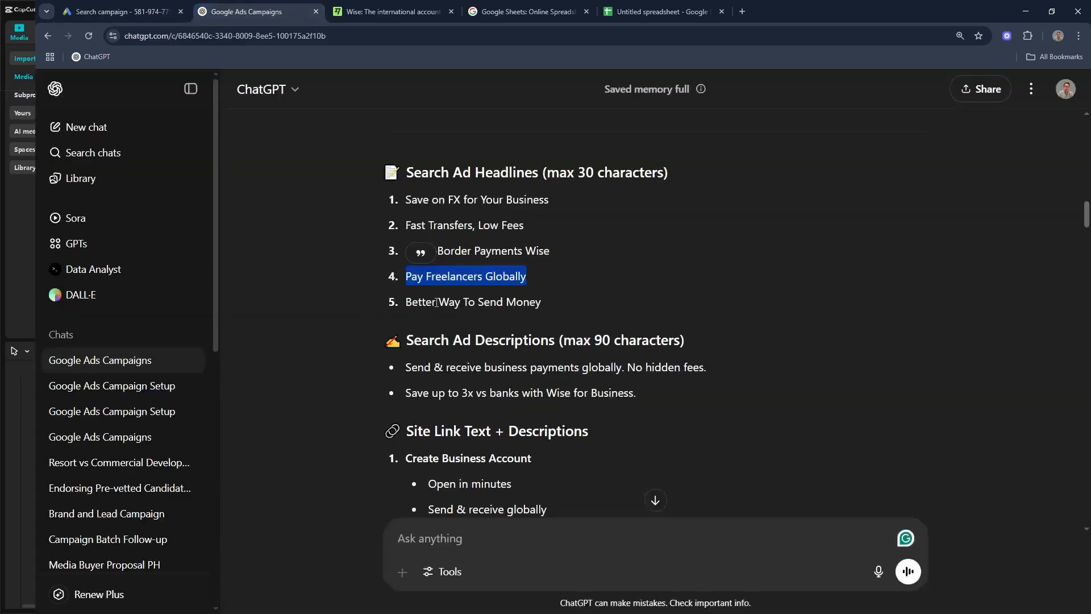
drag(542, 302, 416, 307)
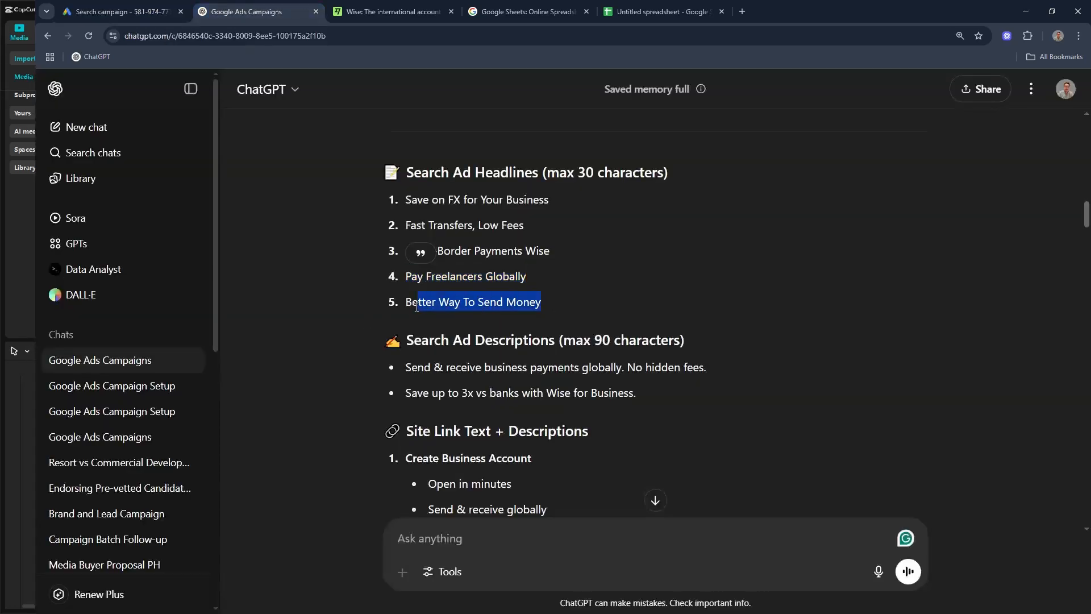
click(137, 10)
click(404, 476)
key(ctrl+a)
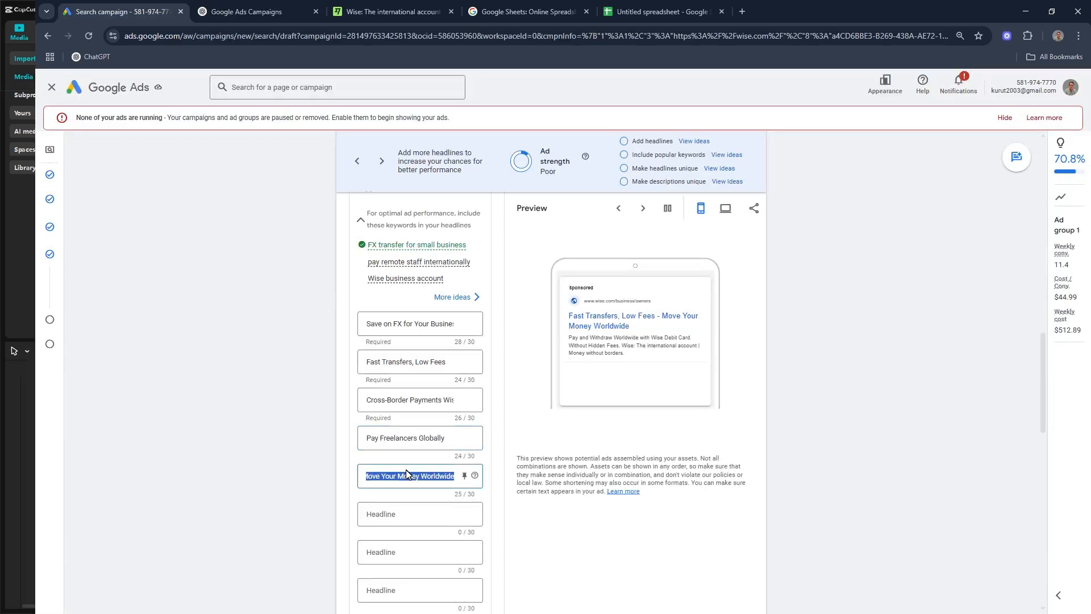
text(Better Way To Send Money)
- Replace the ad's first description with "Send & receive business payments globally. No hidden fees.", copied from ChatGPT's search ad descriptions
scroll(310, 439, down, 8)
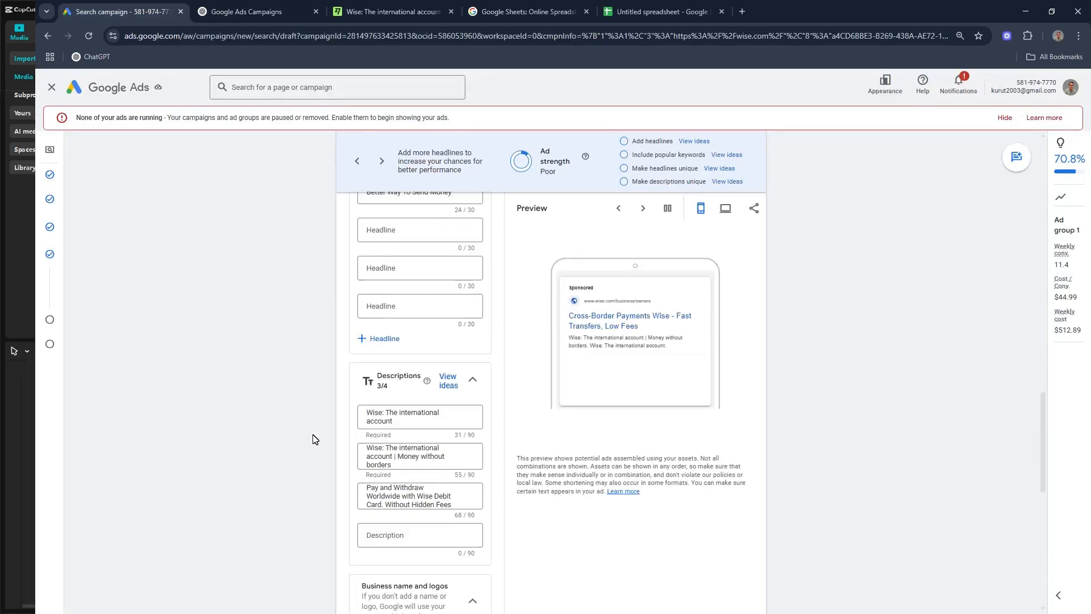
click(296, 11)
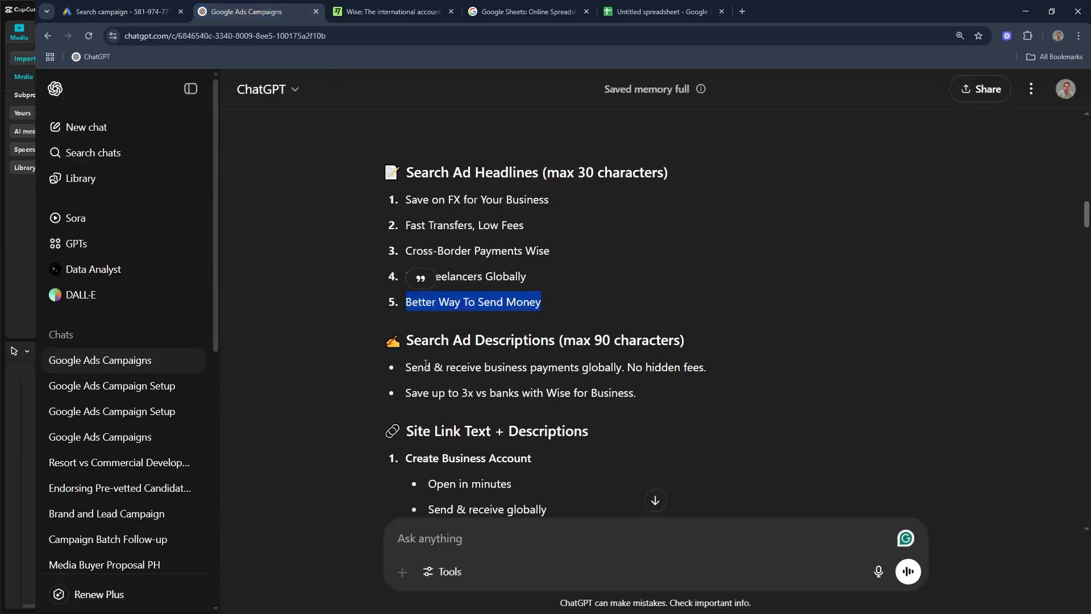
scroll(446, 309, down, 1)
drag(405, 310, 708, 310)
key(ctrl+c)
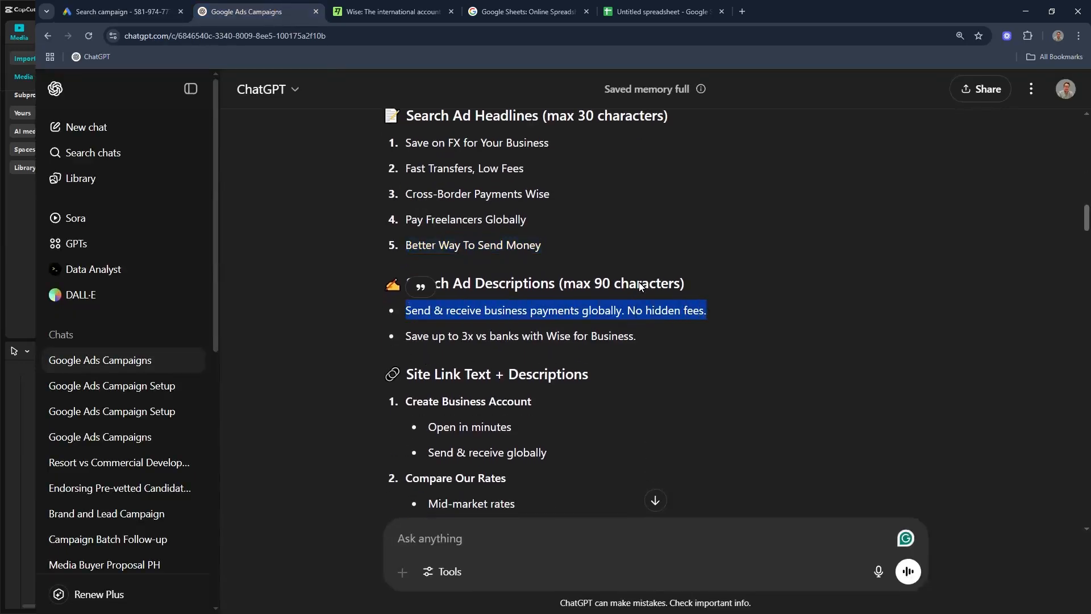
click(123, 12)
click(421, 303)
key(ctrl+a)
key(ctrl+v)
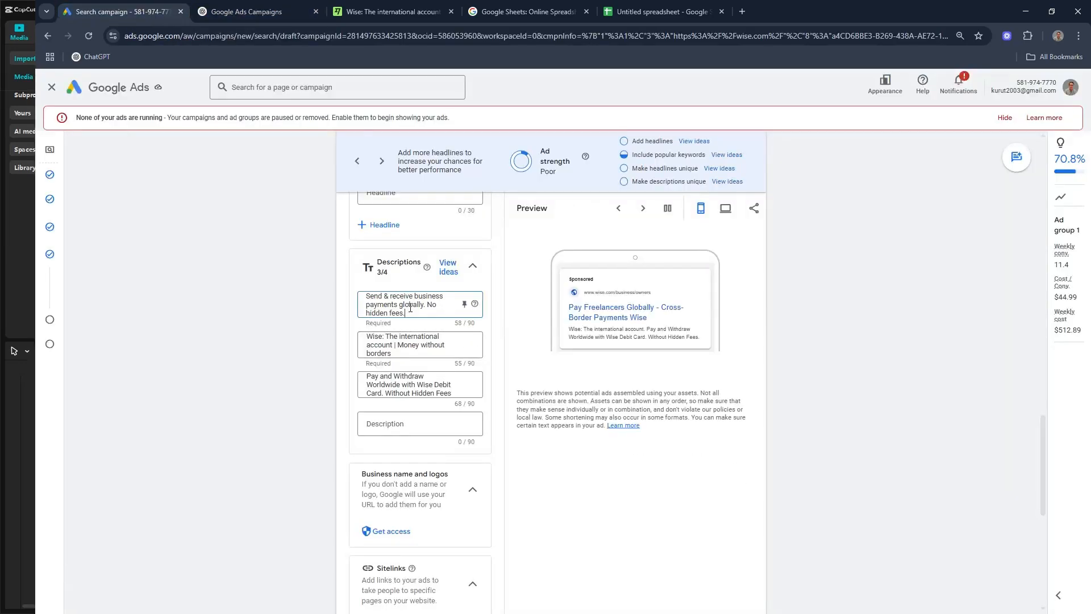
- Copy "Save up to 3x vs banks with Wise for Business." from ChatGPT and replace the ad's second description in Google Ads with it
click(230, 13)
drag(404, 335, 653, 334)
key(ctrl+c)
click(129, 7)
click(413, 353)
key(ctrl+a)
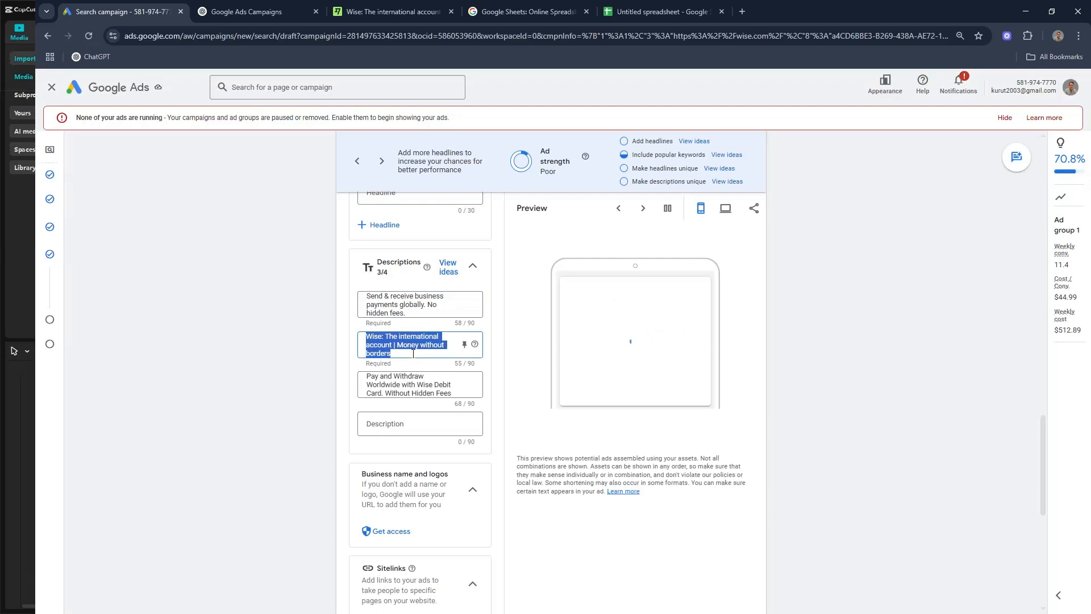
key(ctrl+v)
- Clear the ad's third description
click(418, 384)
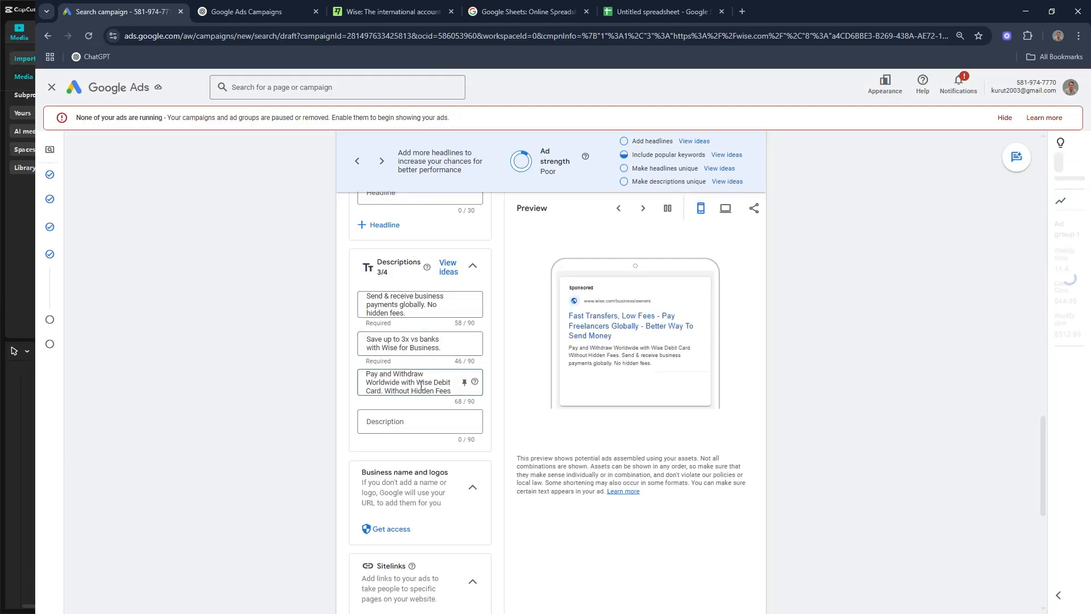
key(ctrl+a)
key(BackSpace)
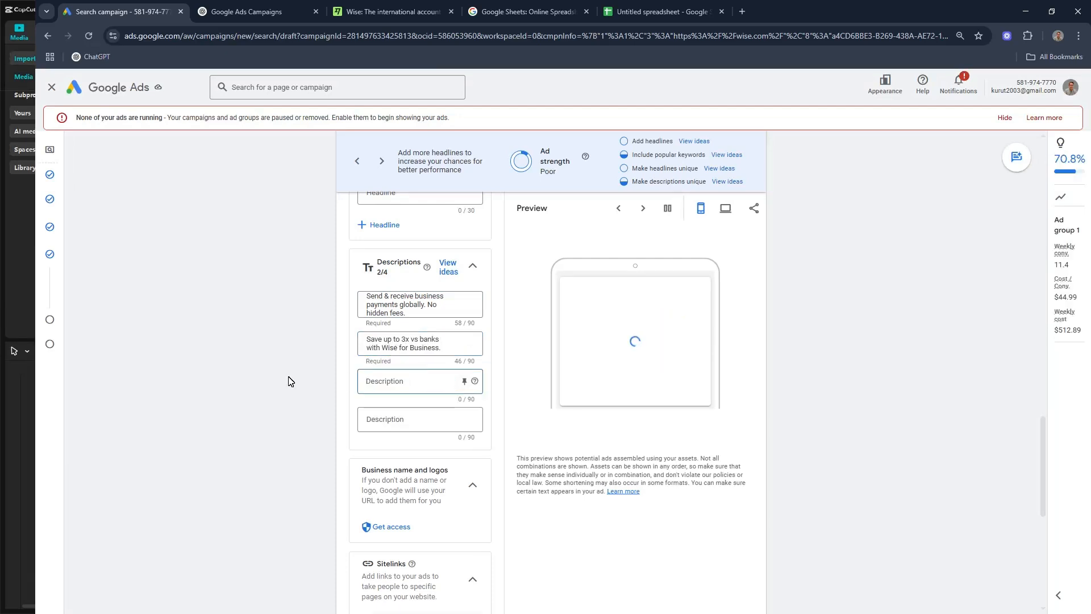
- Start creating Sitelink 1 and set its sitelink text to "Create Business Account", copied from ChatGPT's site link list
scroll(293, 387, down, 5)
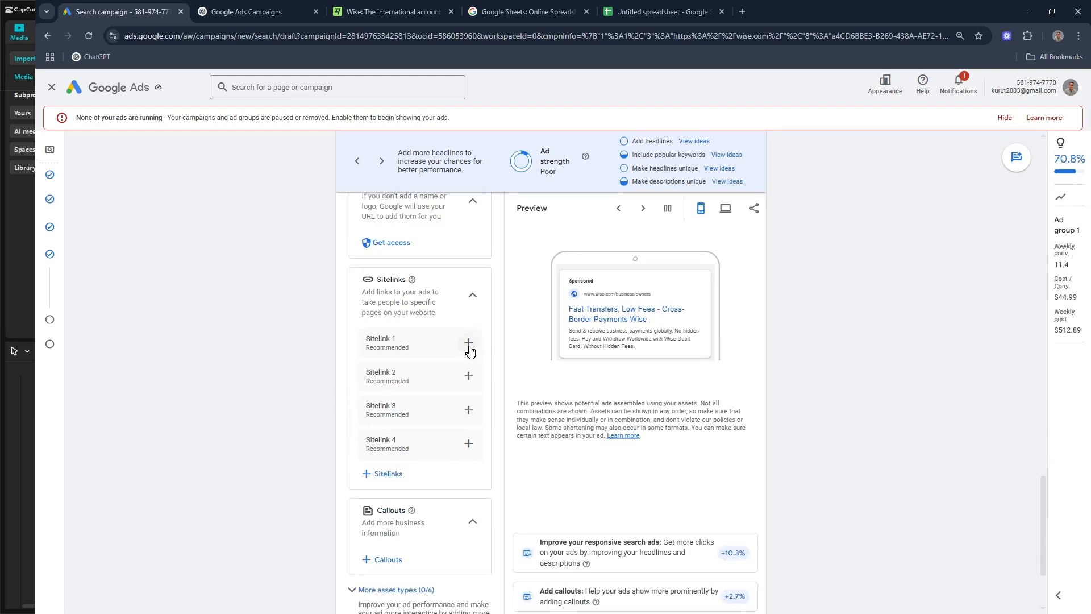
click(470, 349)
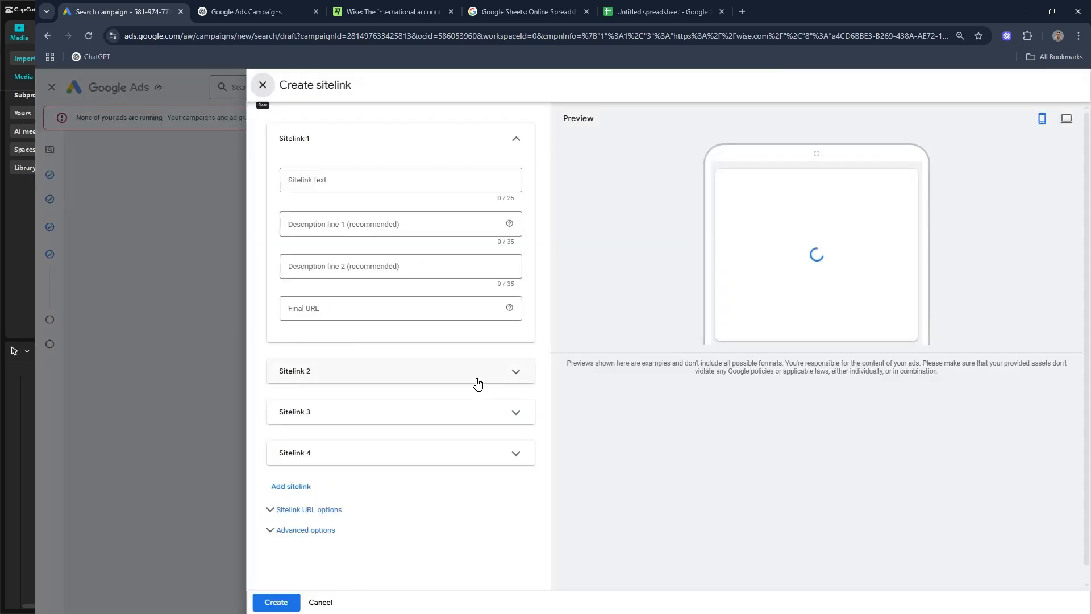
click(250, 7)
scroll(521, 354, down, 2)
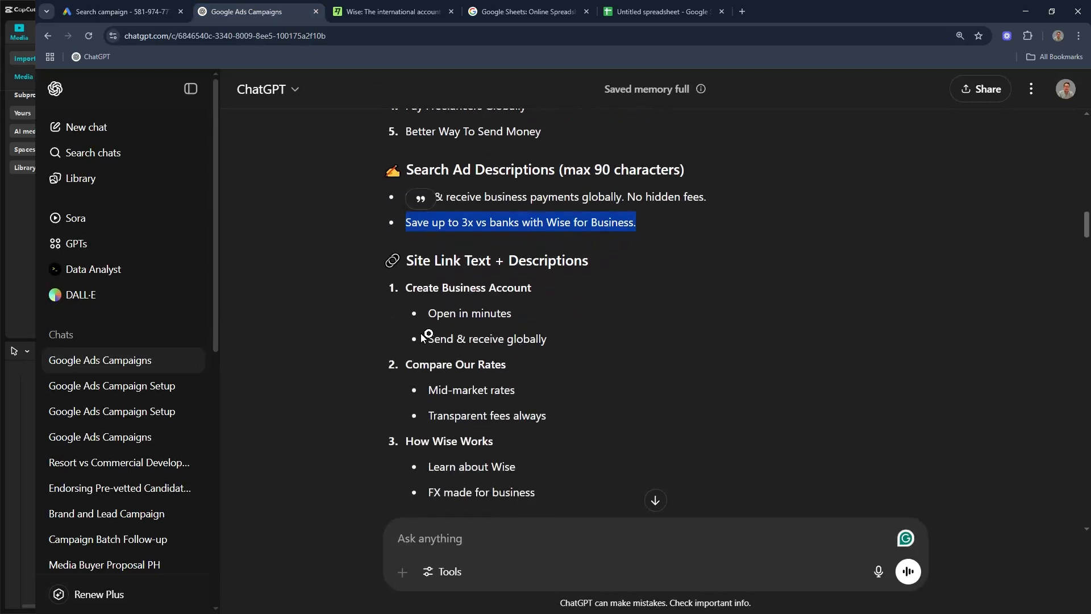
drag(404, 291, 541, 291)
key(ctrl+c)
click(119, 12)
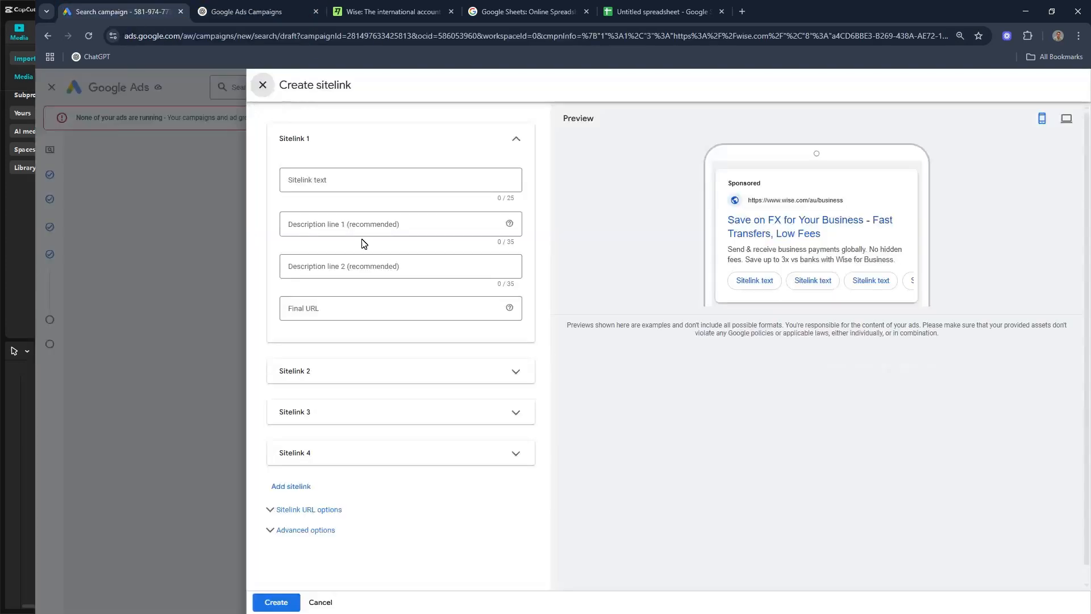
click(352, 183)
key(ctrl+v)
- Set the first sitelink's description line 1 to "Open in minutes", copied from ChatGPT
click(355, 223)
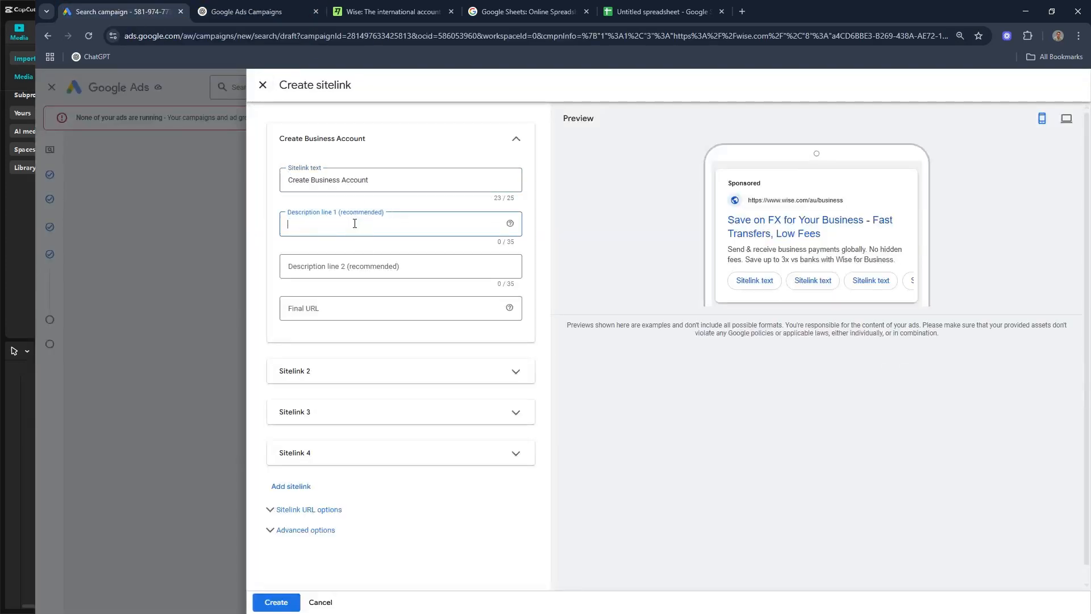
click(247, 11)
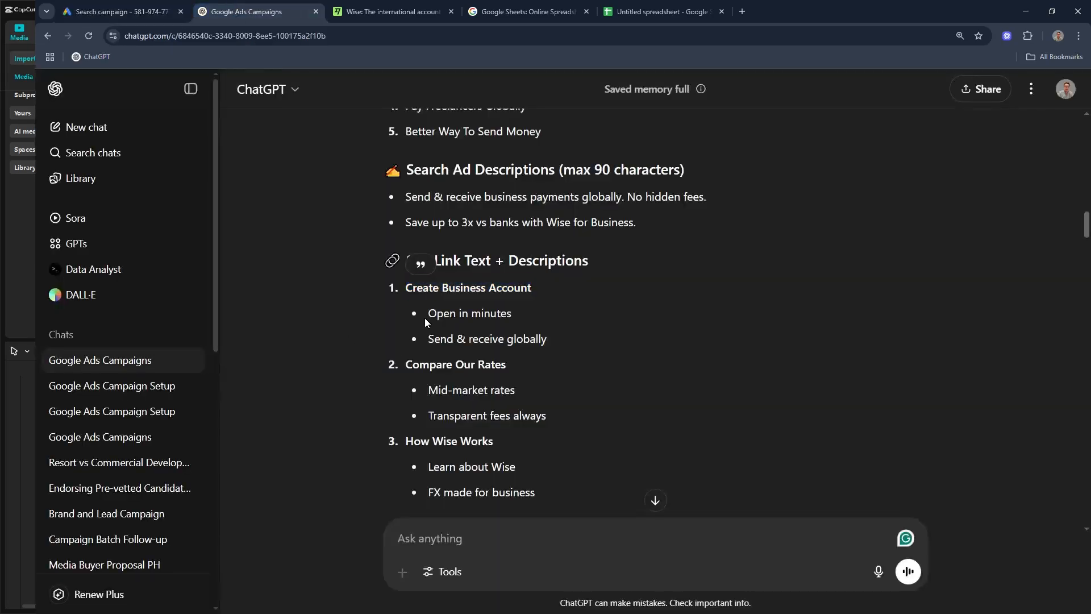
drag(426, 316, 483, 316)
key(ctrl+c)
click(119, 11)
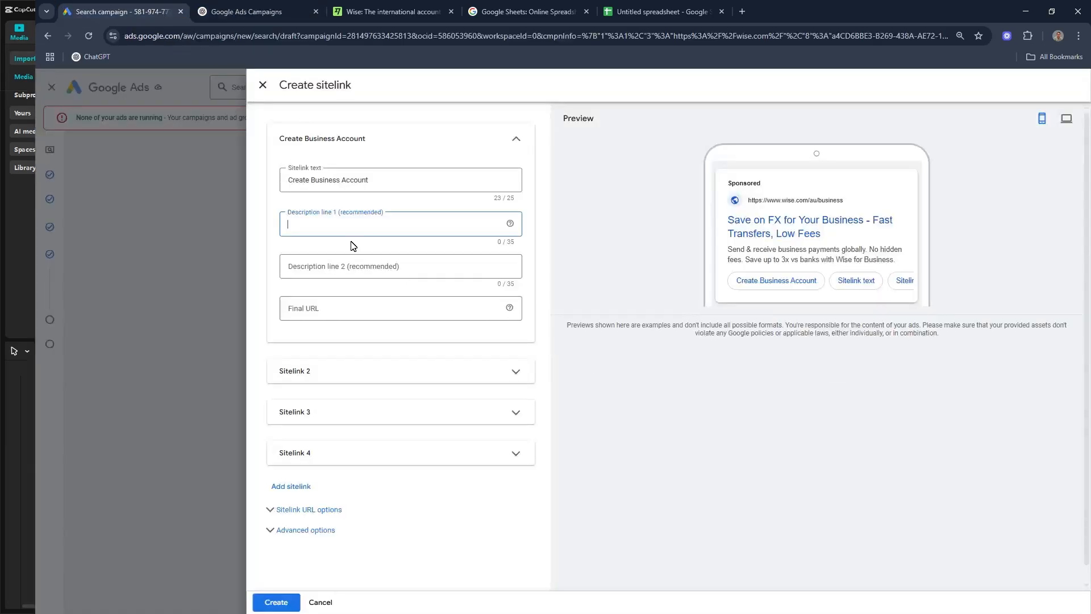
key(ctrl+v)
- Set the first sitelink's description line 2 to "Send & receive globally", copied from ChatGPT
click(350, 270)
click(267, 11)
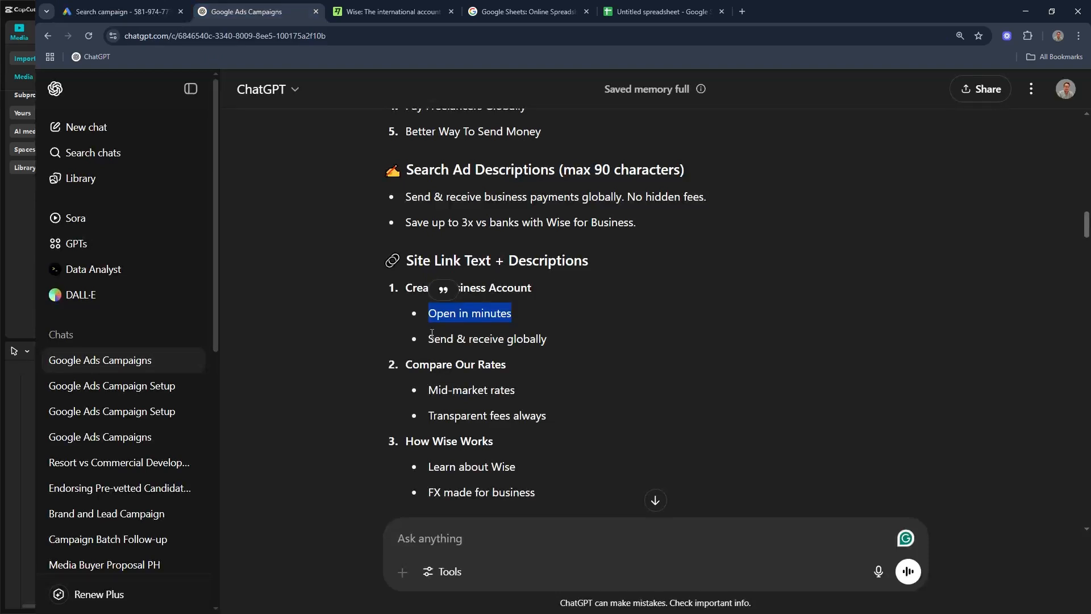
drag(428, 339, 557, 339)
key(ctrl+c)
click(119, 11)
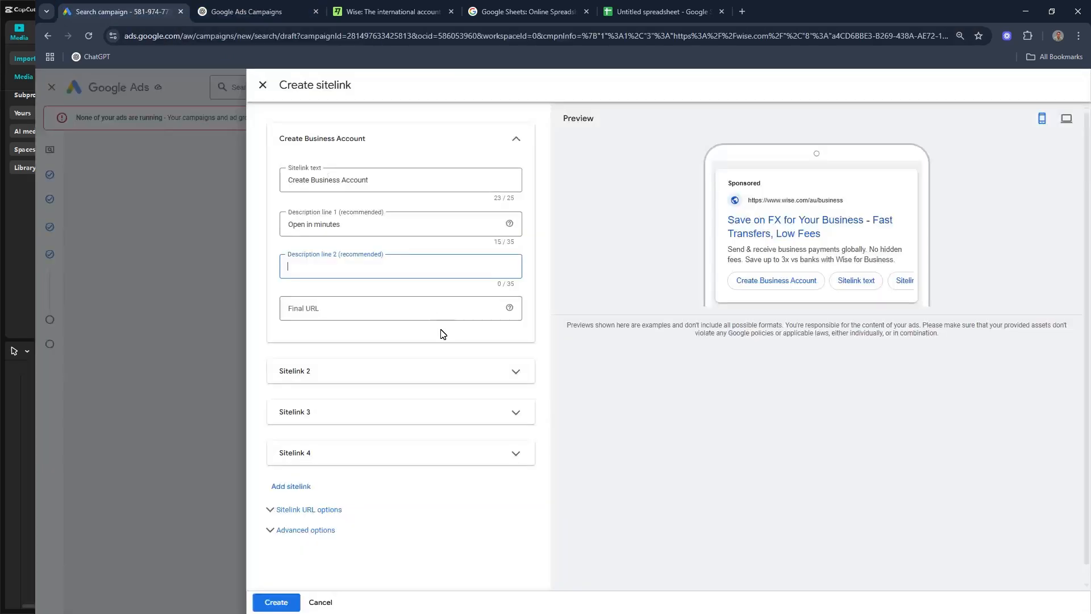
key(ctrl+v)
click(393, 310)
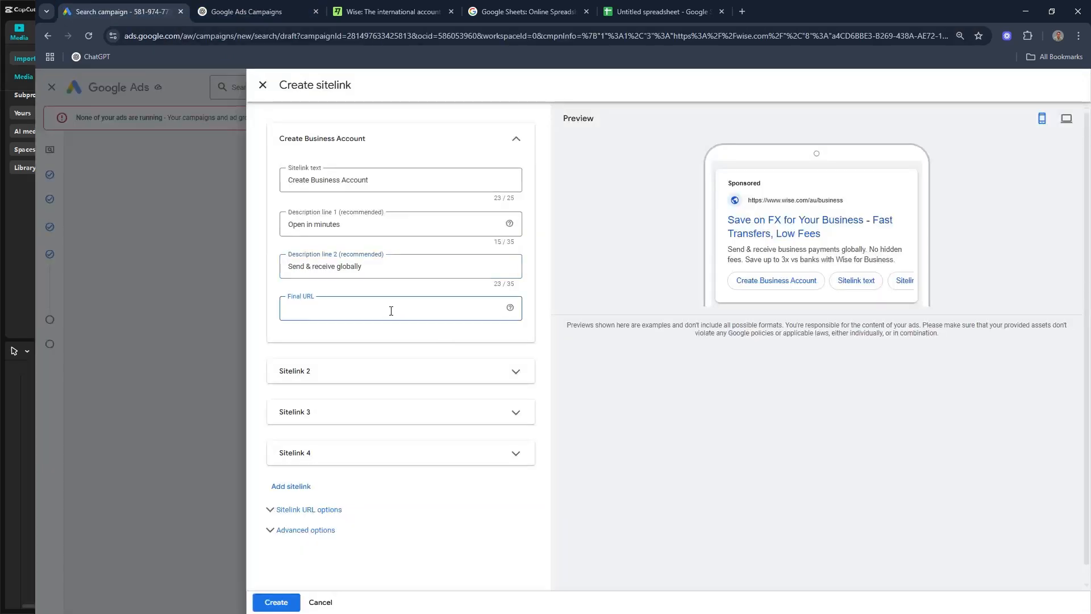
click(255, 11)
scroll(384, 350, down, 2)
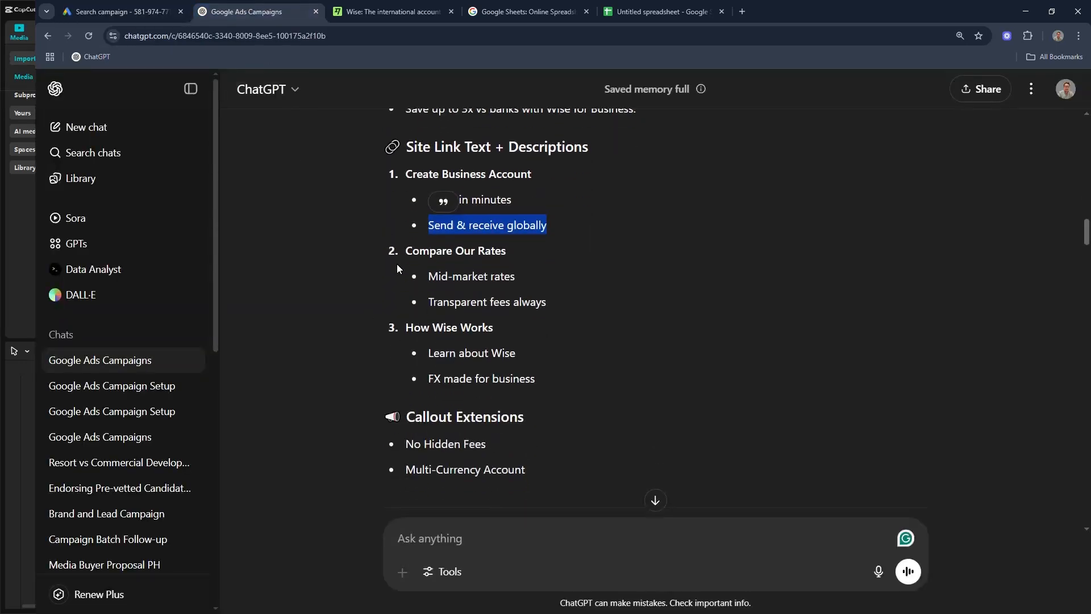
drag(397, 267, 506, 258)
click(119, 11)
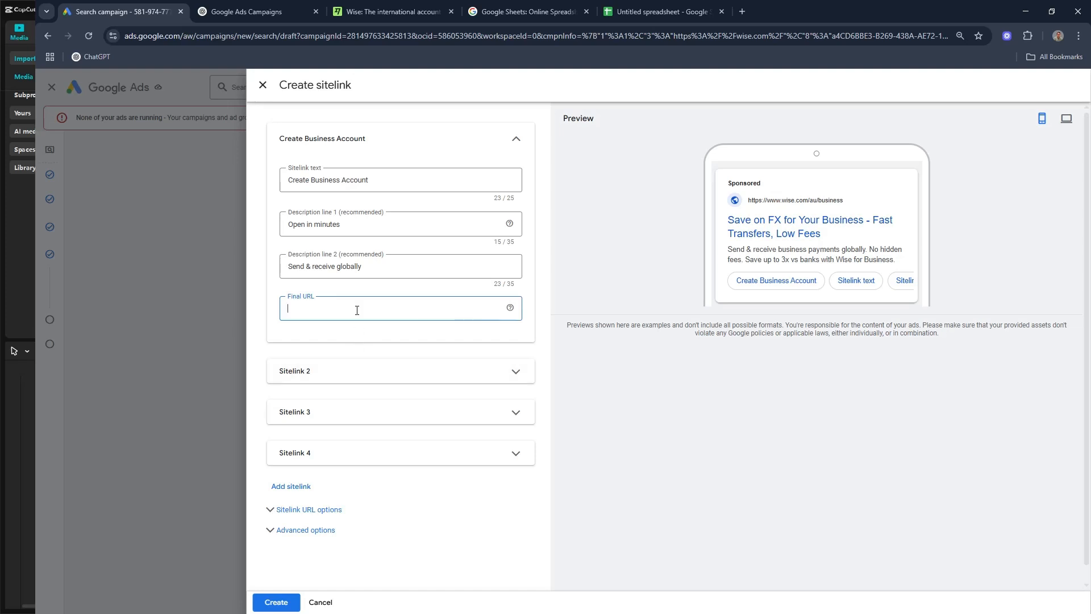
- Return to ChatGPT and send the prompt "Please provide site link url for each" to get the sitelink URLs
key(ctrl+Tab)
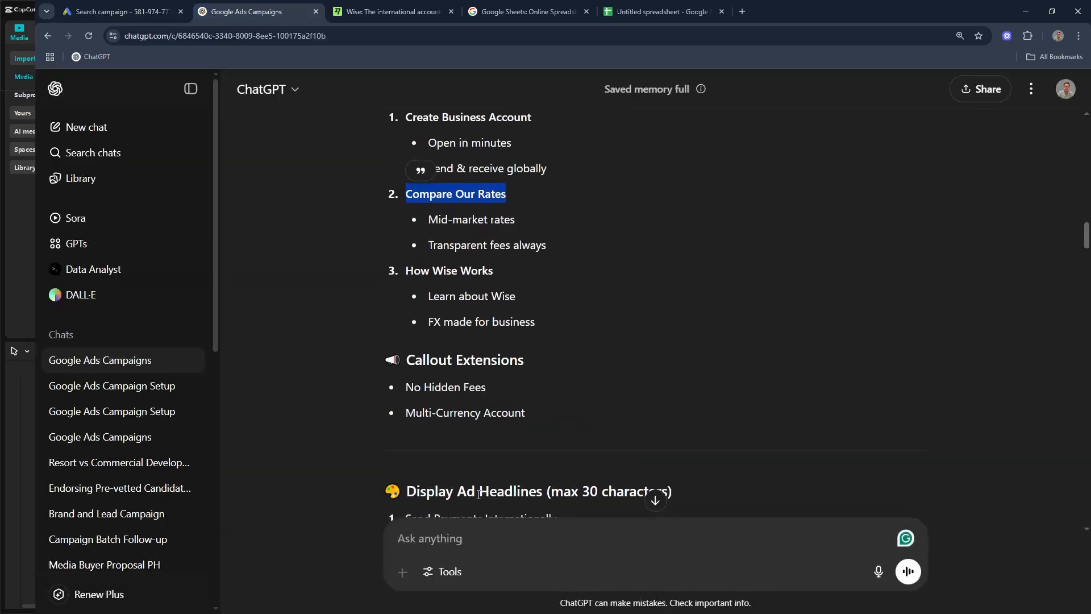
click(491, 526)
text(Please provi)
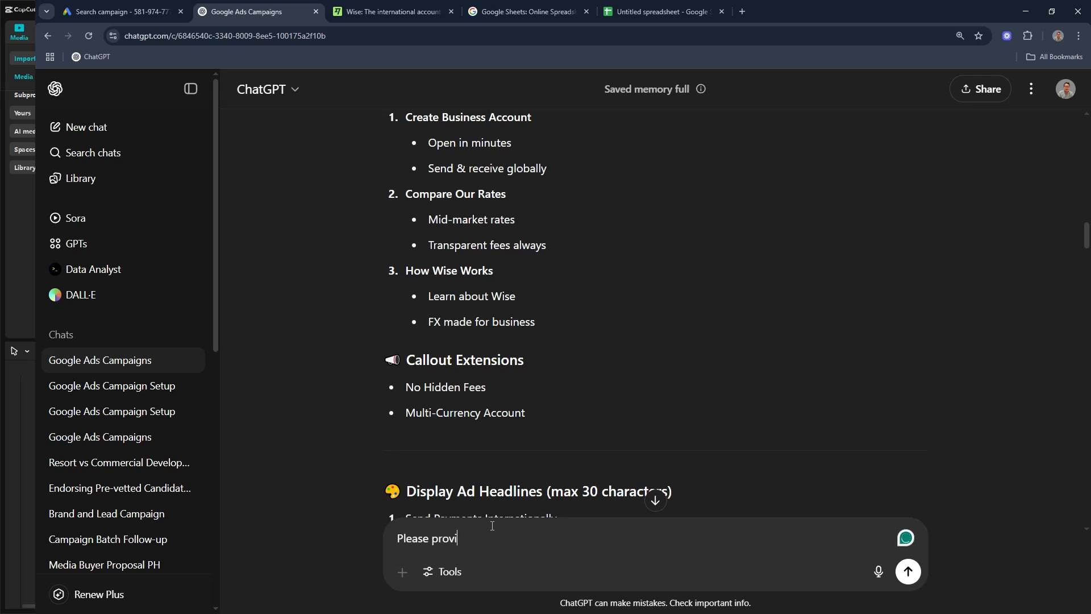
text(de)
click(151, 7)
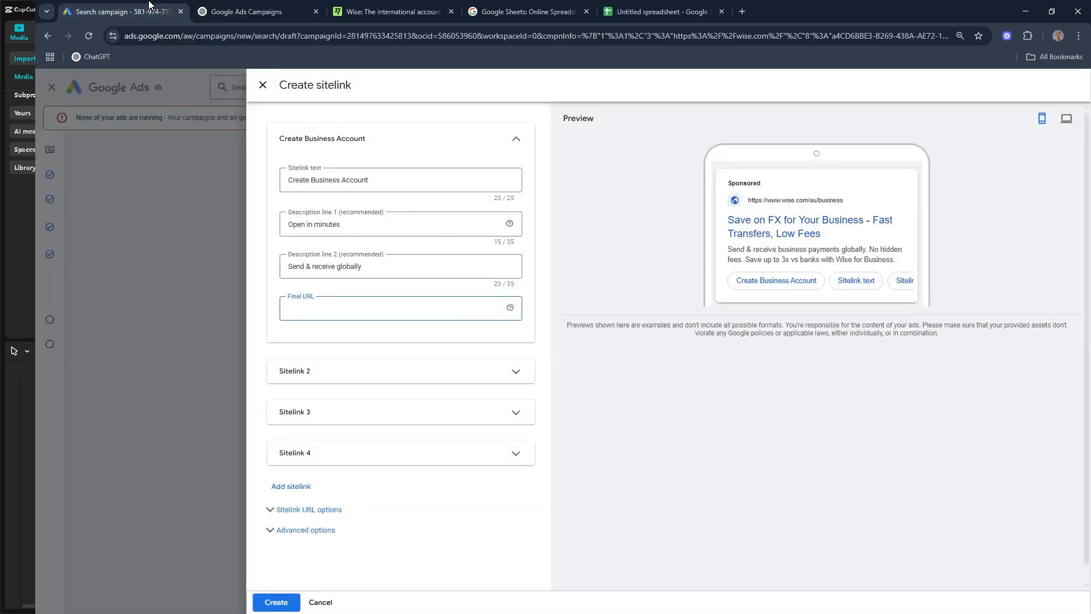
click(244, 11)
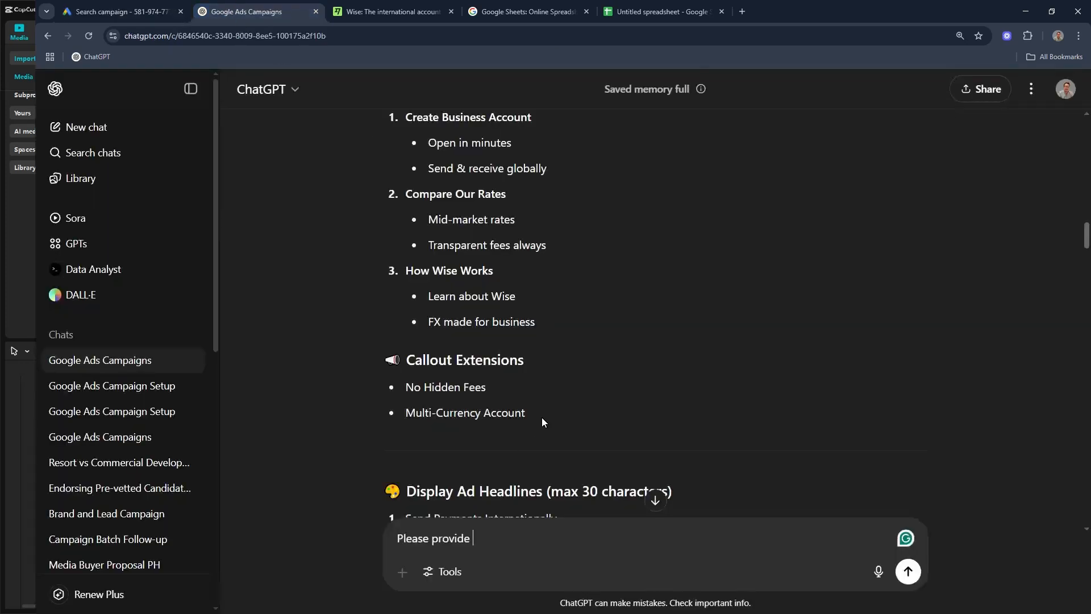
scroll(544, 414, down, 1)
text(site)
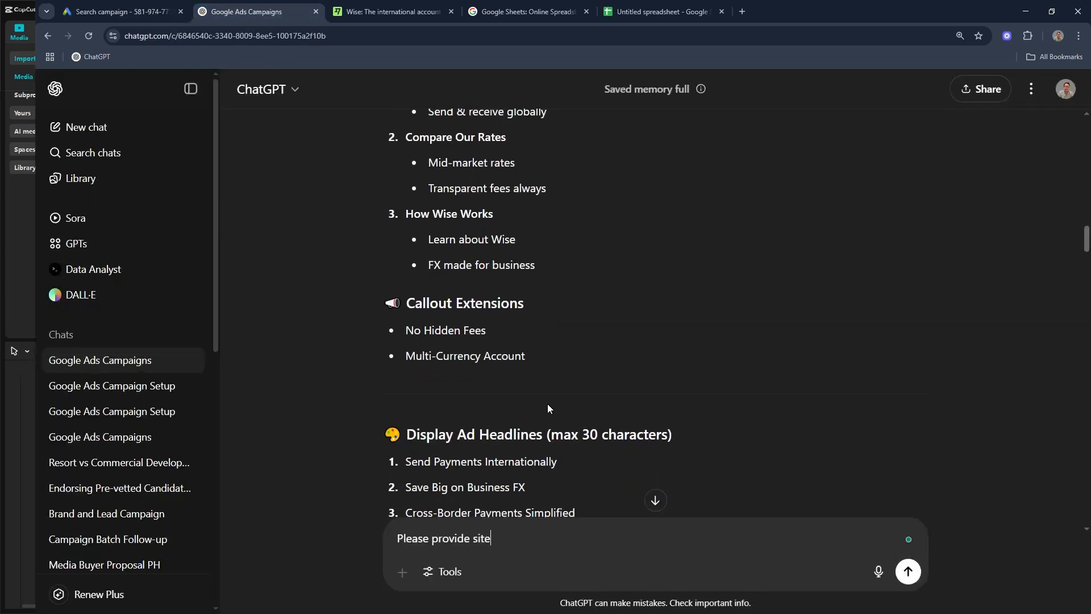
text( link url for each)
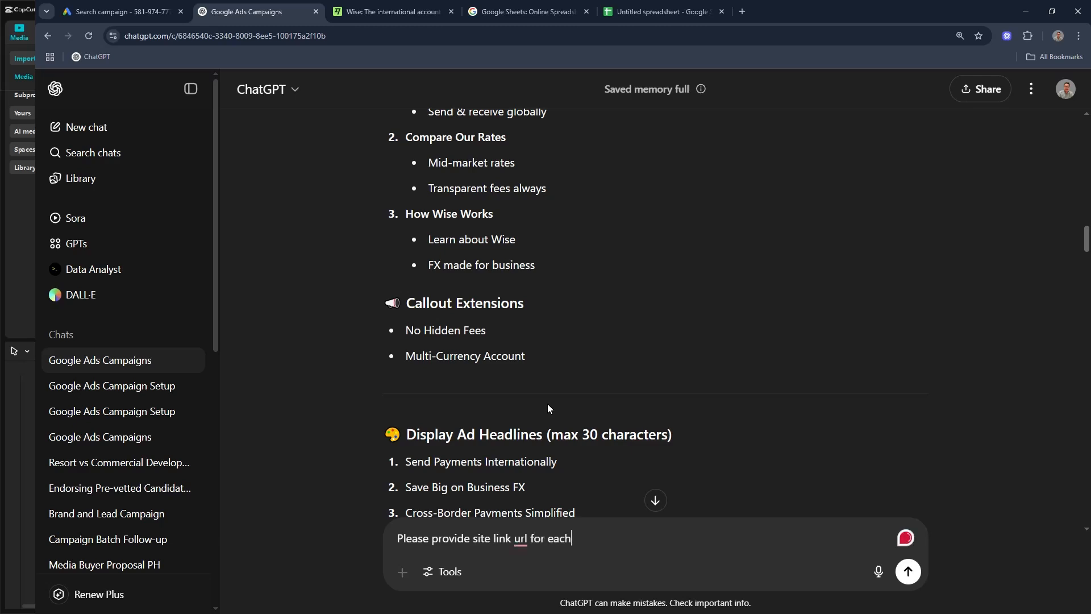
key(Return)
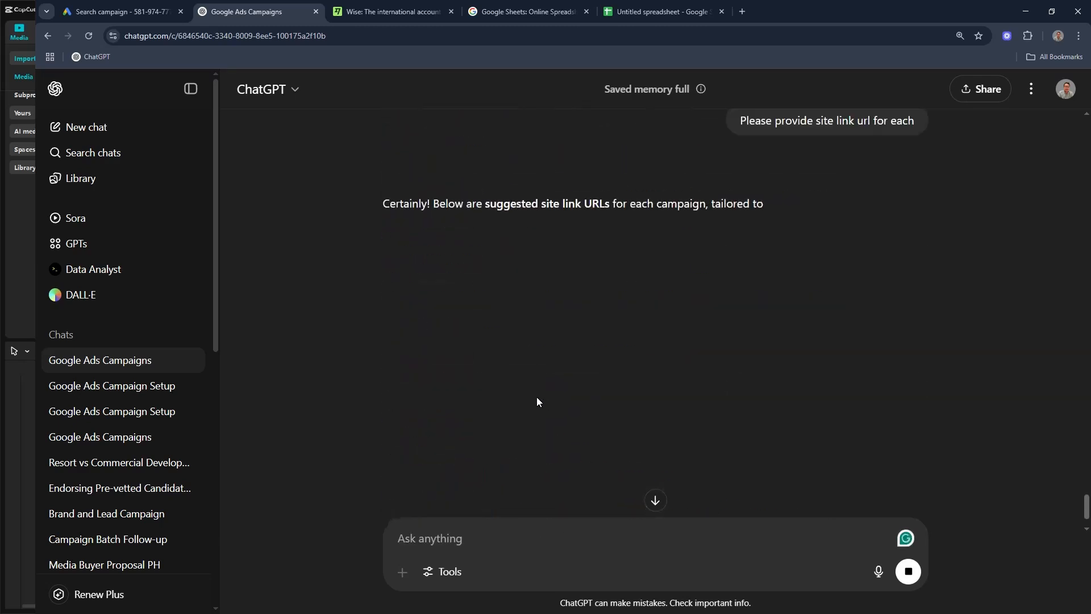
scroll(536, 397, down, 2)
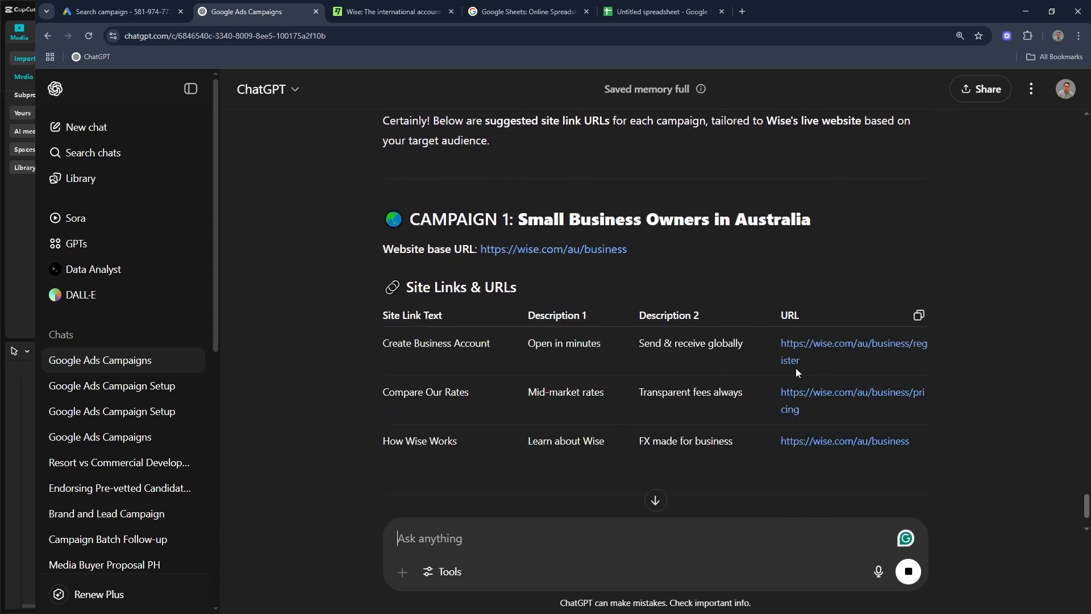
drag(800, 361, 778, 346)
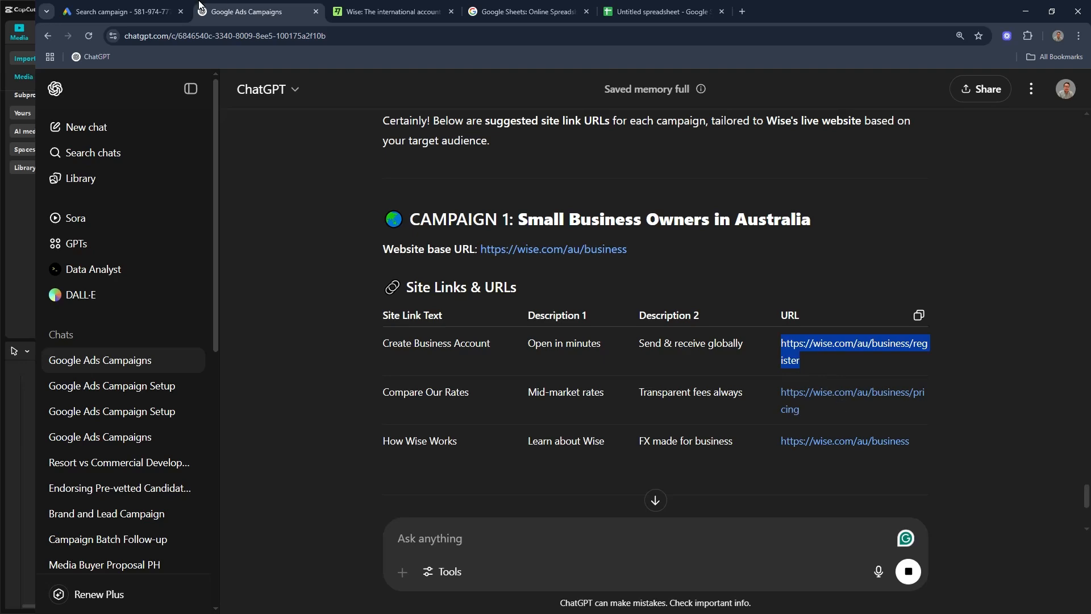
click(138, 9)
key(ctrl+v)
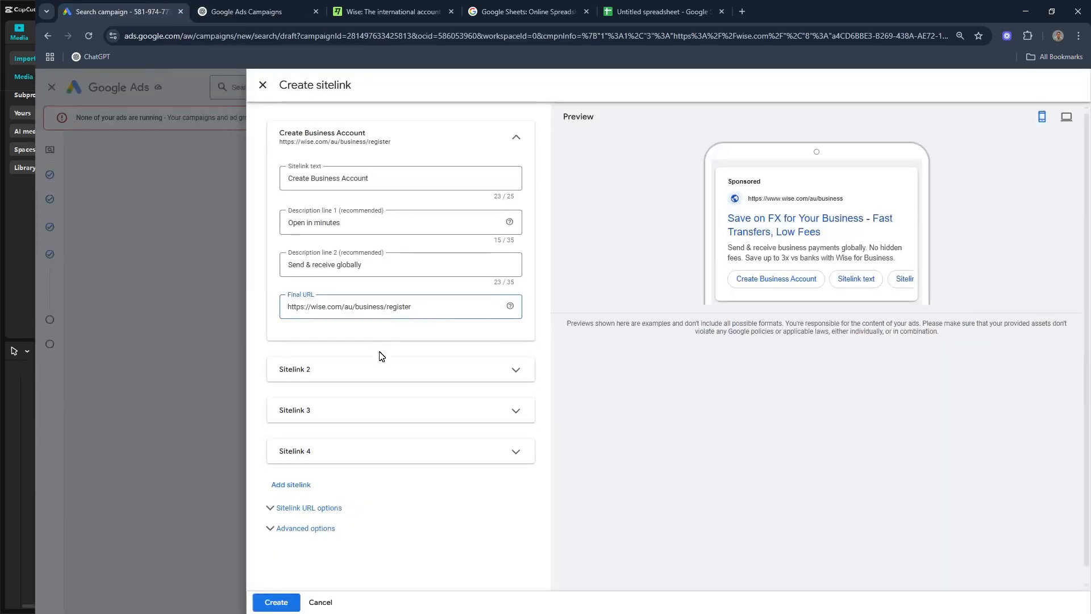
- Expand Sitelink 2 and set its sitelink text to "Compare Our Rates", copied from ChatGPT's table
click(385, 353)
click(346, 260)
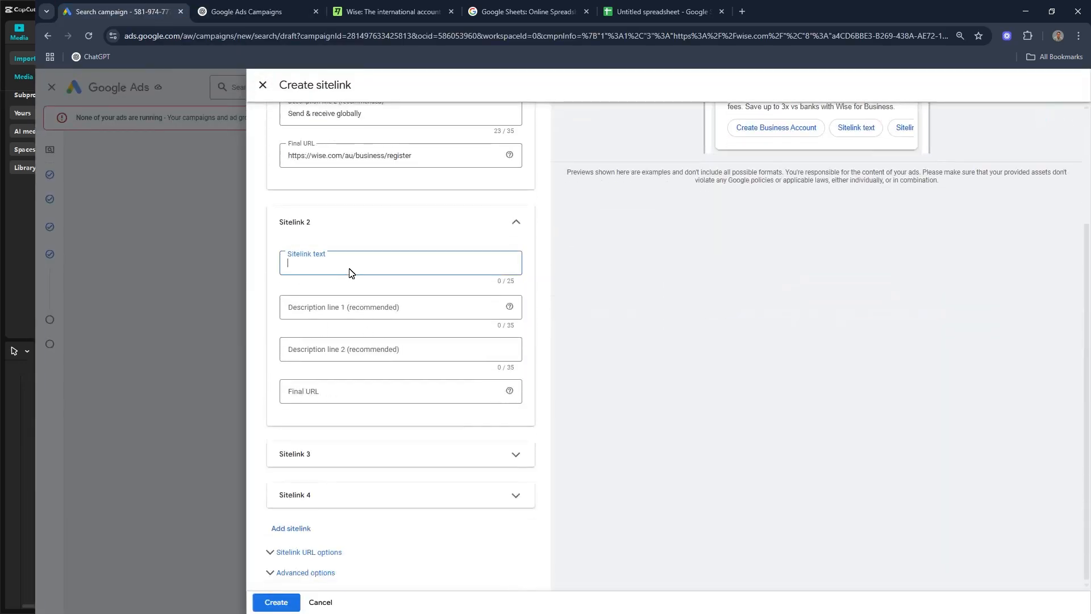
click(256, 12)
mouse_move(380, 392)
mouse_down()
mouse_move(472, 392)
mouse_move(382, 392)
mouse_up()
key(ctrl+c)
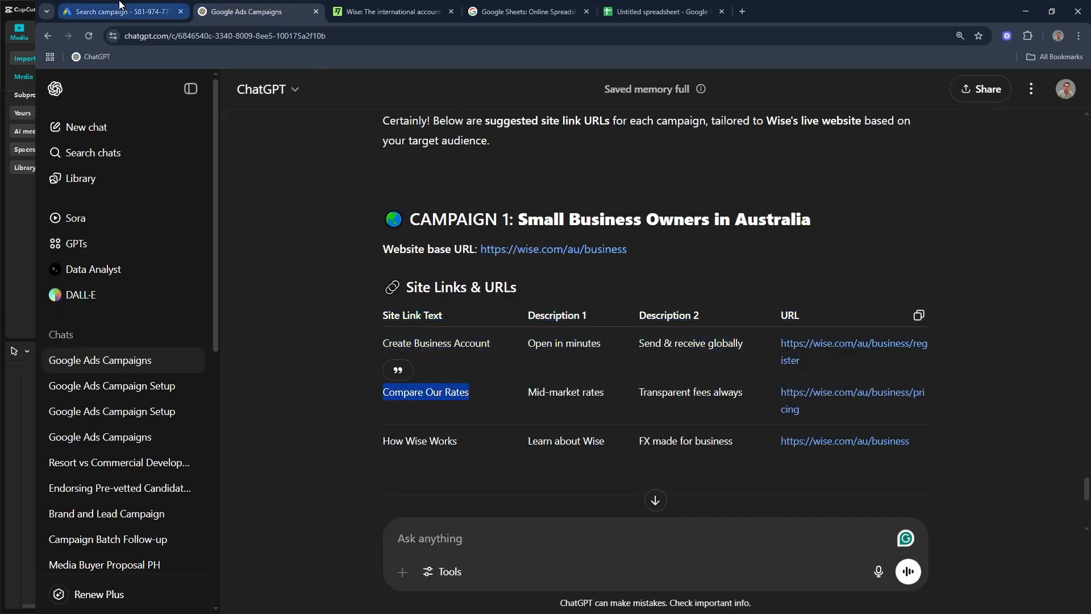
click(120, 11)
key(ctrl+v)
- Set the second sitelink's description line 1 to "Mid-market rates", copied from ChatGPT
click(344, 301)
click(255, 11)
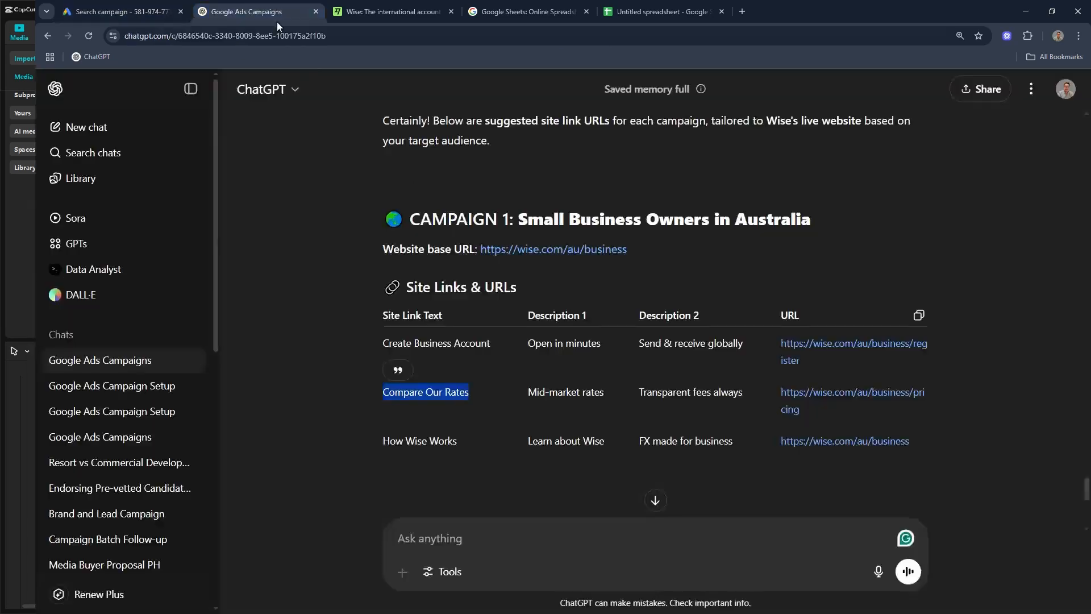
drag(529, 395, 608, 395)
key(ctrl+c)
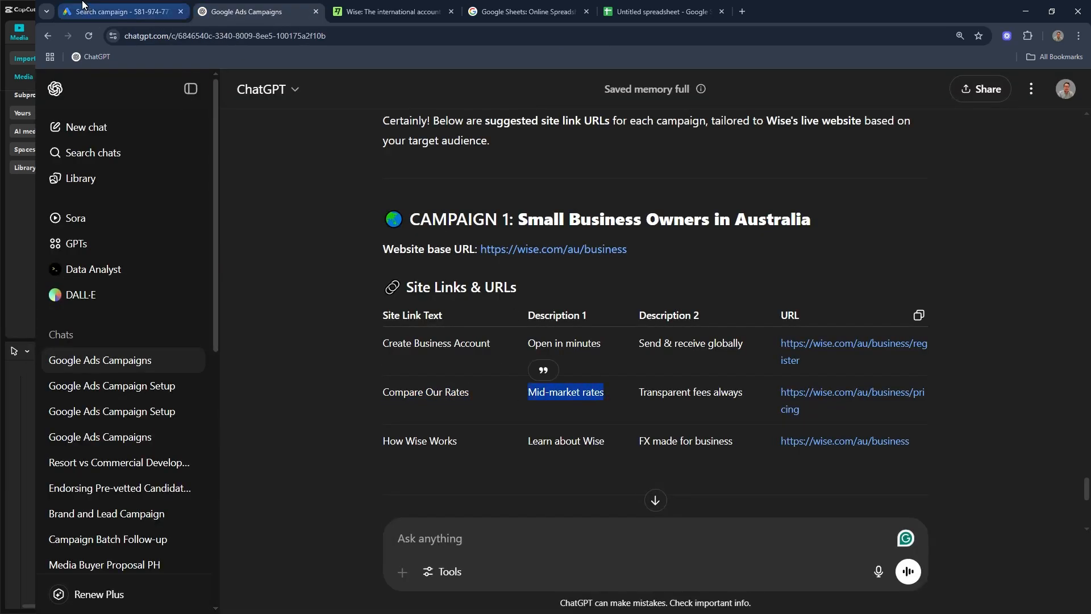
click(121, 11)
key(ctrl+v)
- Set the second sitelink's description line 2 to "Transparent fees always", copied from ChatGPT
click(409, 349)
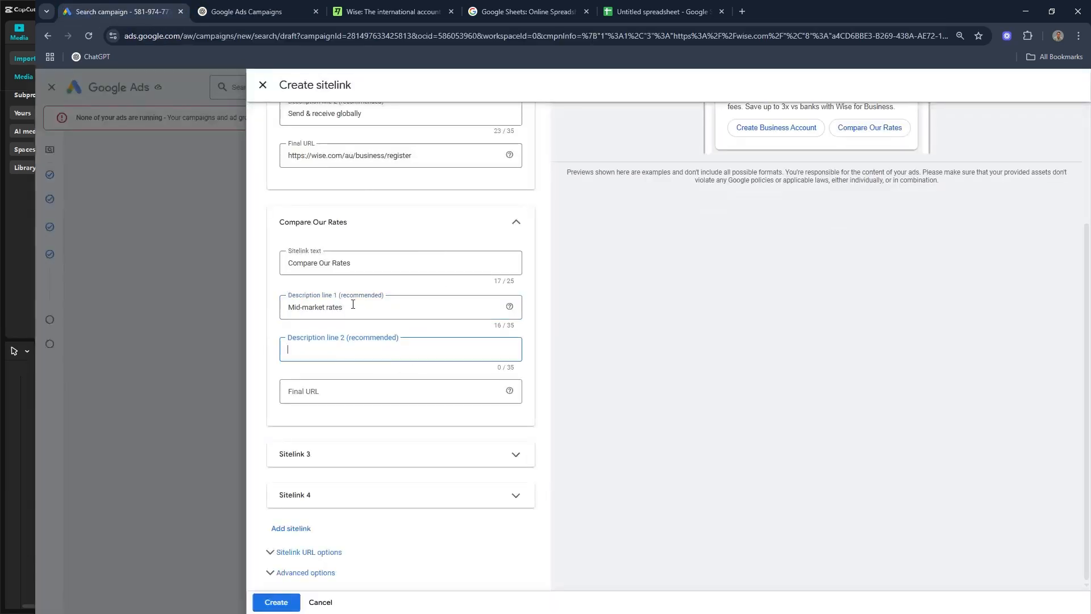
click(256, 12)
drag(640, 392, 743, 393)
key(ctrl+c)
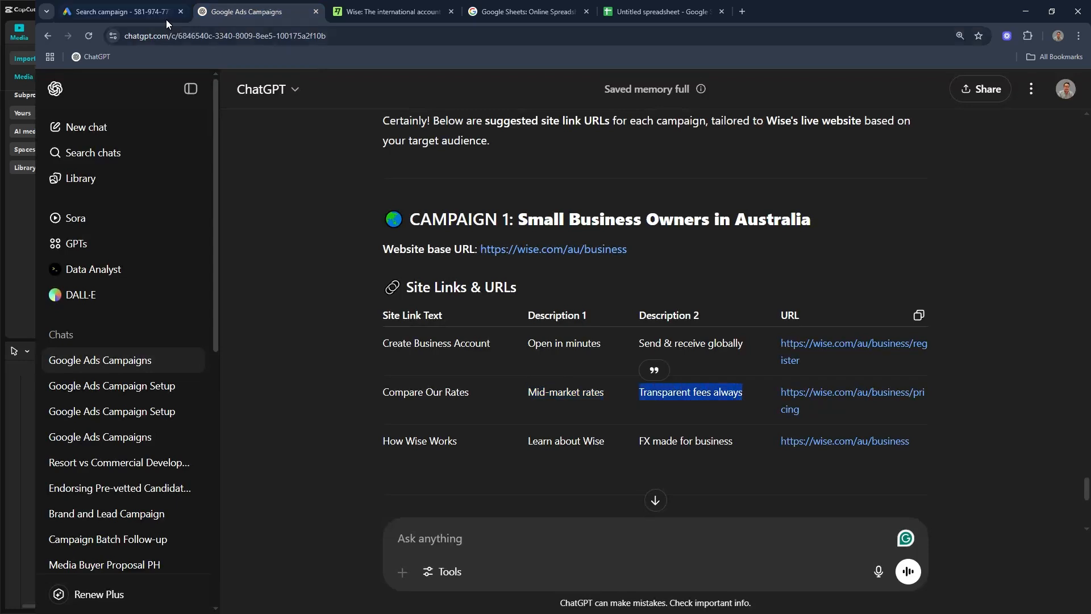
click(121, 12)
key(ctrl+v)
click(347, 391)
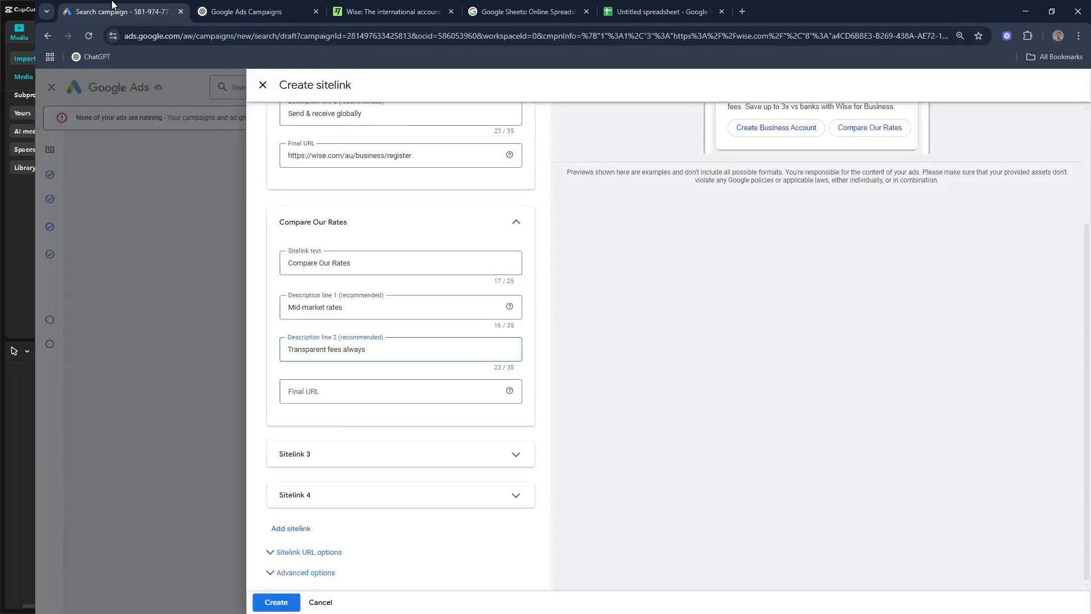
click(239, 11)
drag(782, 393, 806, 411)
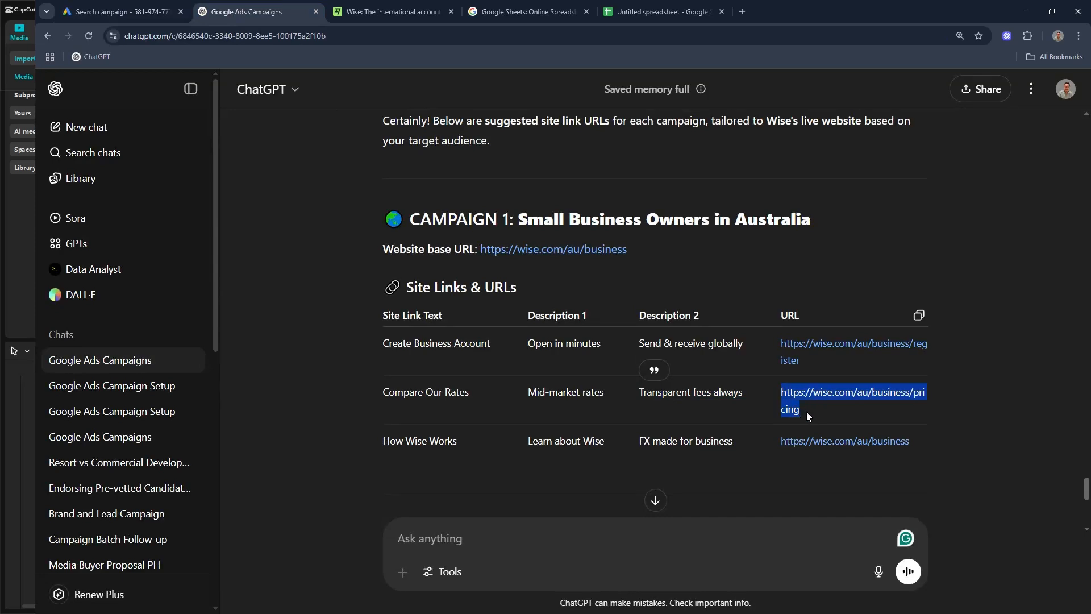
key(ctrl+c)
click(94, 7)
click(335, 389)
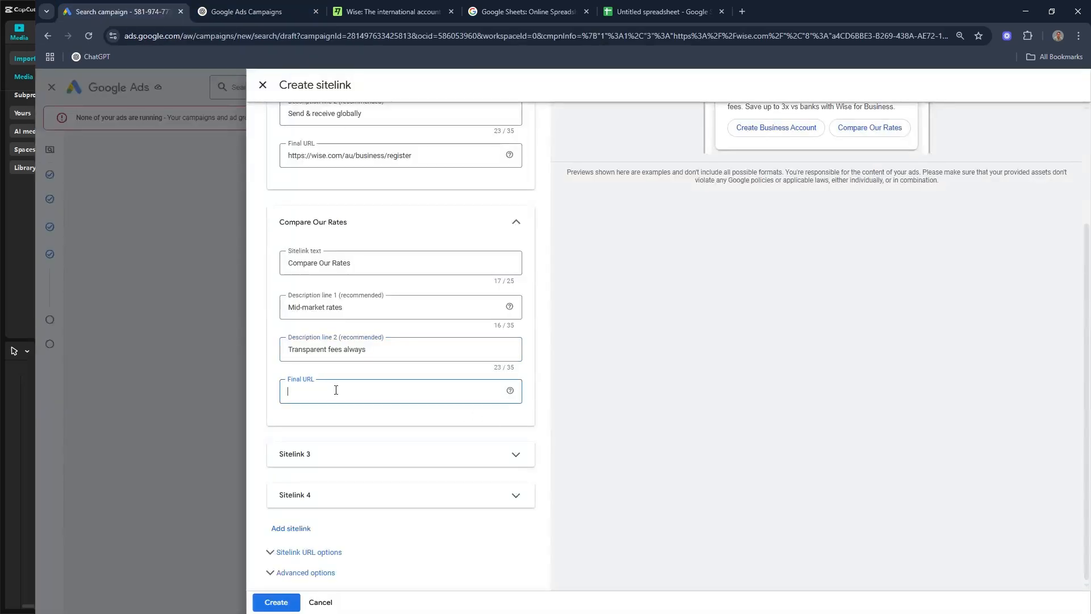
key(ctrl+v)
- Expand Sitelink 3 and set its sitelink text to "How Wise Works", copied from ChatGPT's table
click(349, 454)
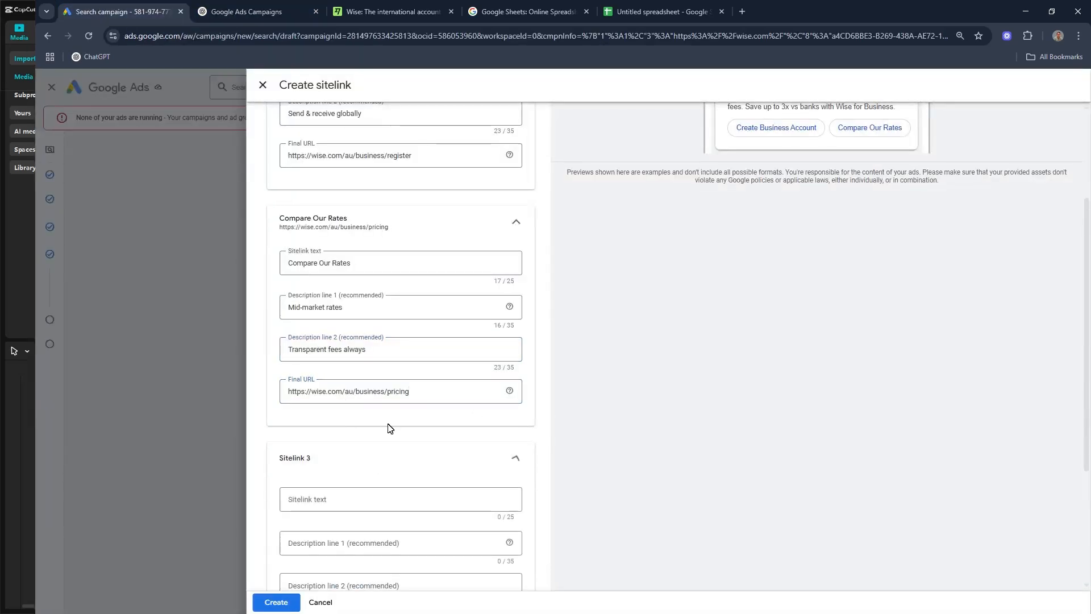
scroll(341, 387, down, 3)
click(323, 333)
click(246, 12)
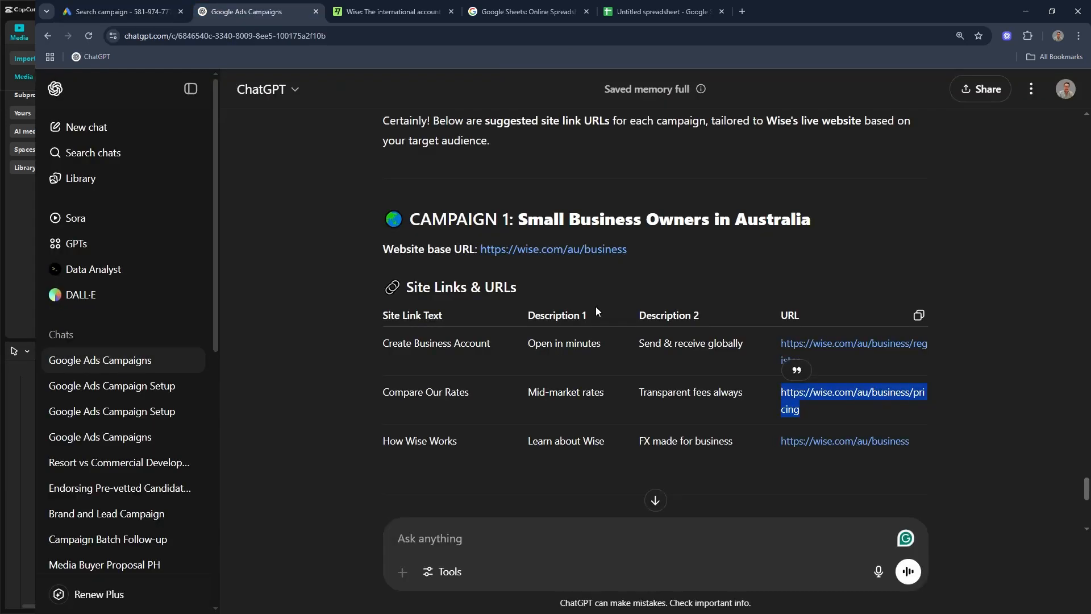
drag(364, 441, 390, 443)
click(459, 444)
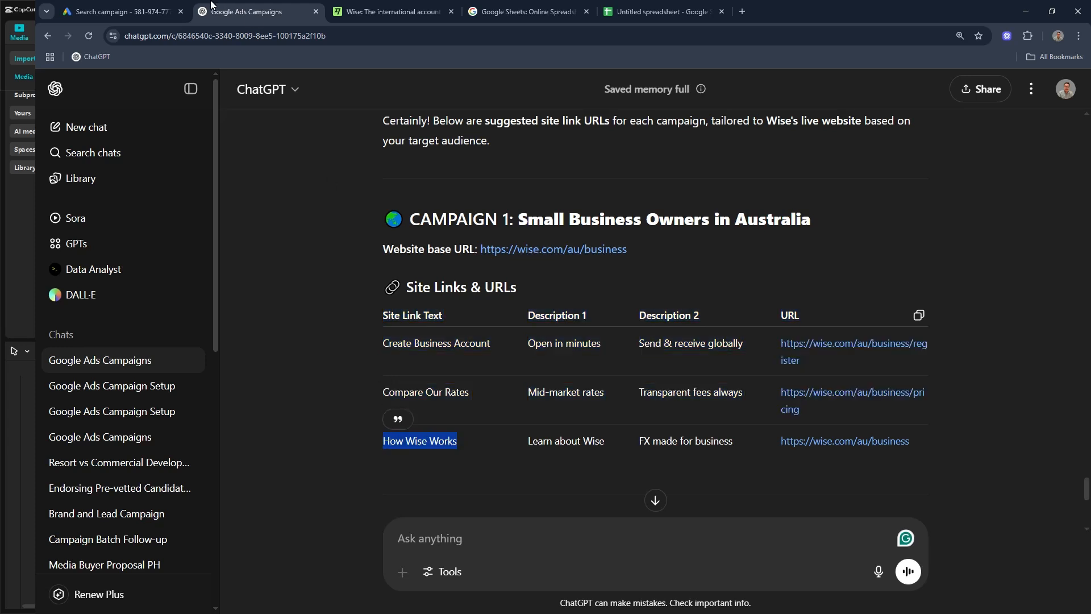
click(150, 10)
key(ctrl+v)
- Set the third sitelink's description line 1 to "Learn about Wise", copied from ChatGPT
click(344, 379)
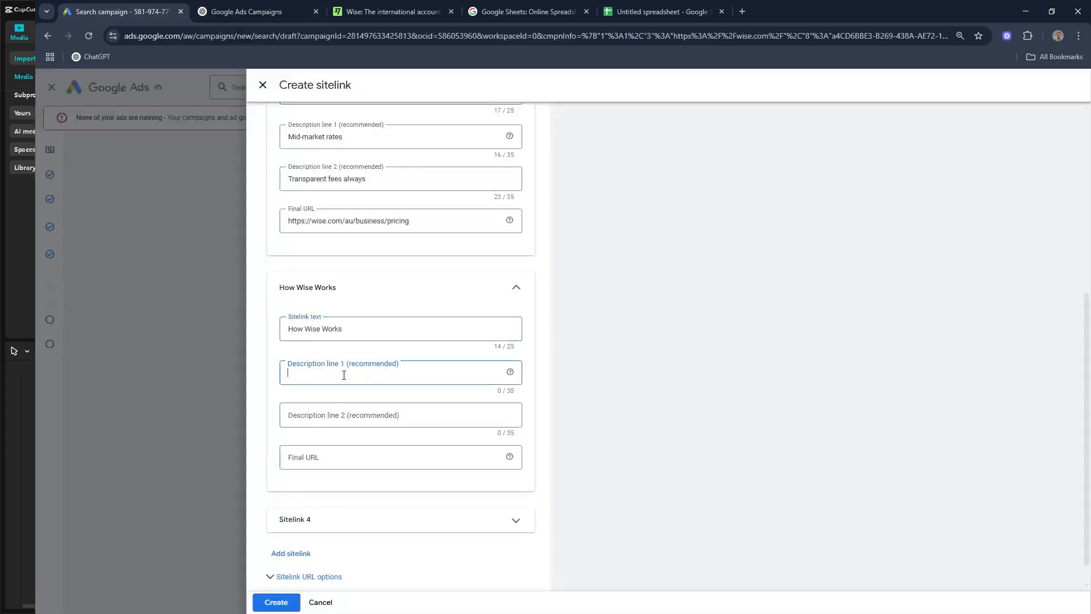
click(256, 11)
drag(533, 444, 604, 444)
key(ctrl+c)
click(122, 12)
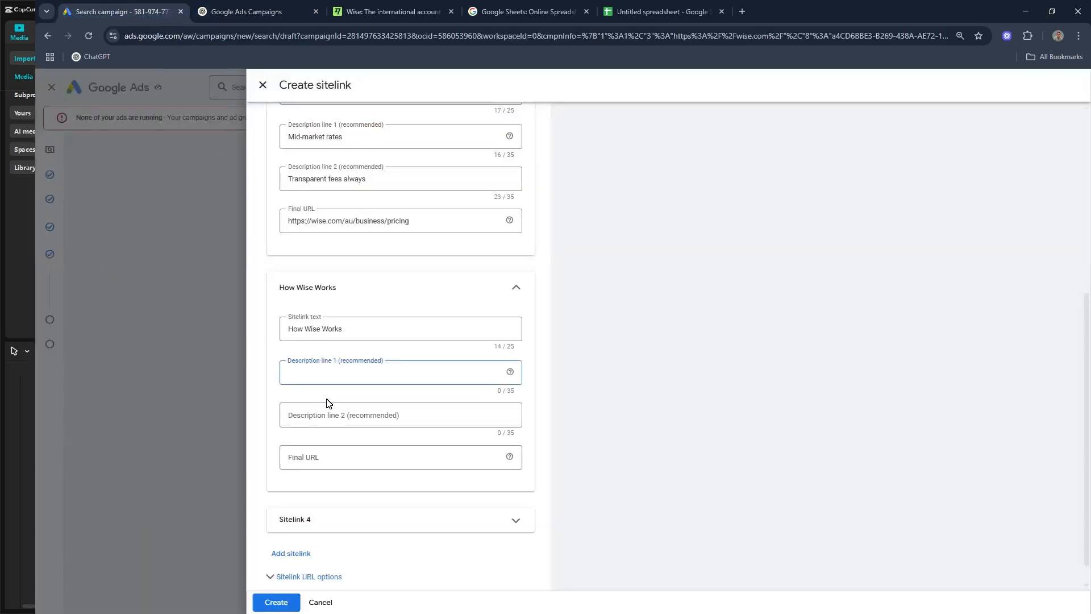
click(325, 411)
click(302, 373)
key(ctrl+v)
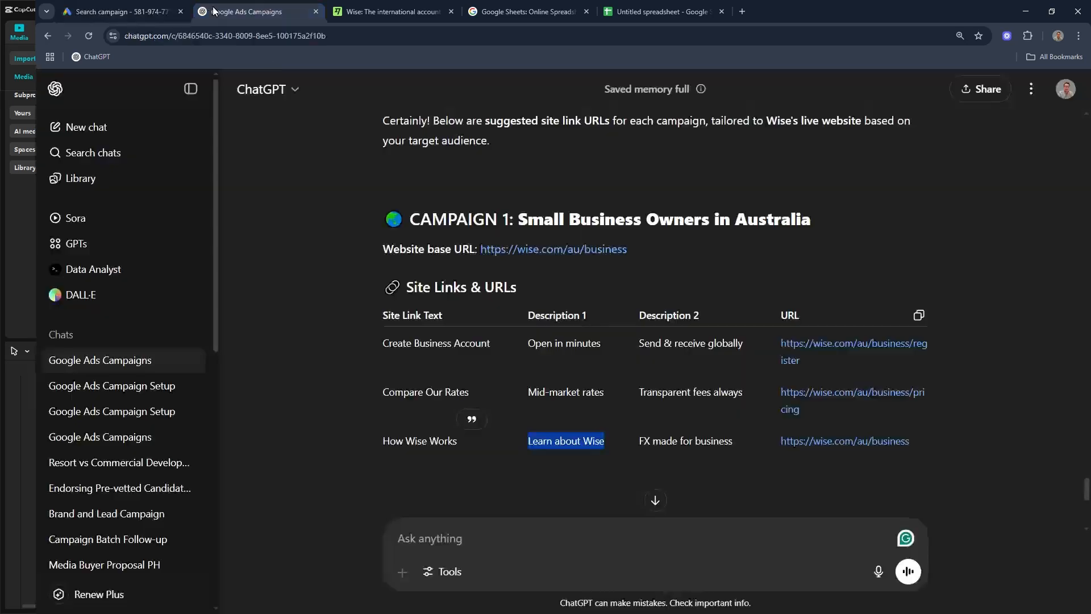
- Set the third sitelink's description line 2 to "FX made for business", copied from ChatGPT
click(239, 12)
drag(640, 443, 732, 448)
key(ctrl+c)
click(122, 12)
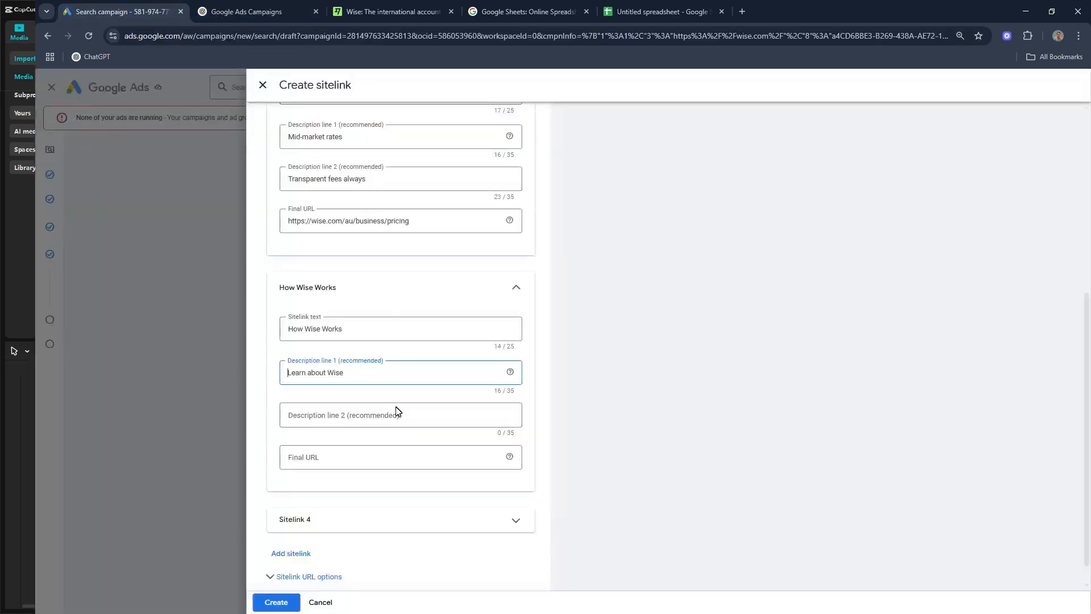
click(333, 426)
key(ctrl+v)
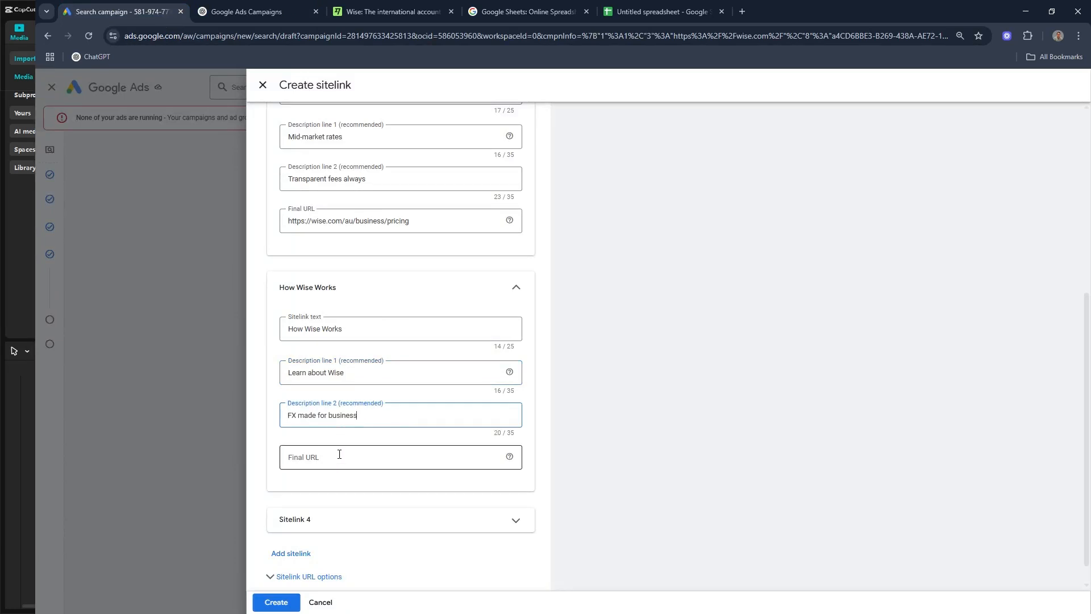
click(336, 455)
click(238, 12)
drag(910, 442, 779, 450)
key(ctrl+c)
click(122, 11)
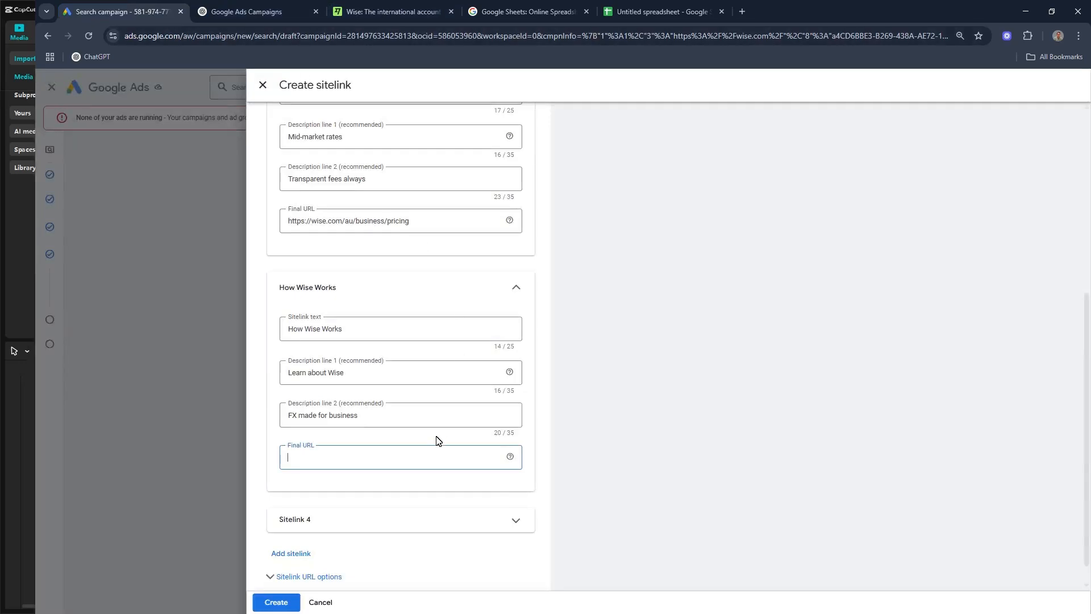
key(ctrl+v)
click(748, 396)
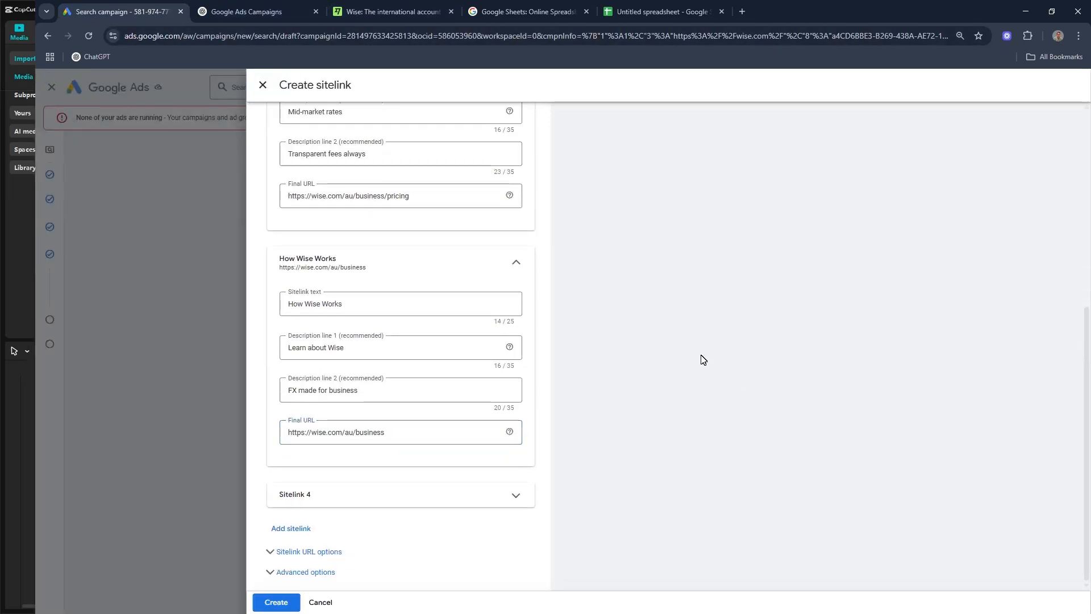
- Check ChatGPT's Campaign 1 sitelink table for further entries and create the three filled-in sitelinks in Google Ads
click(241, 11)
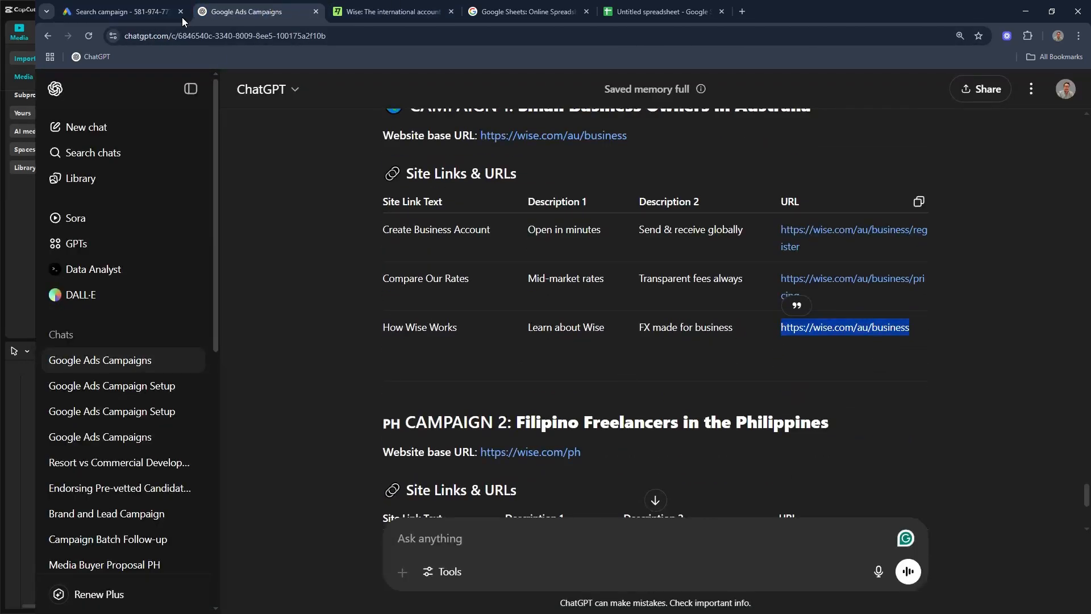
click(124, 17)
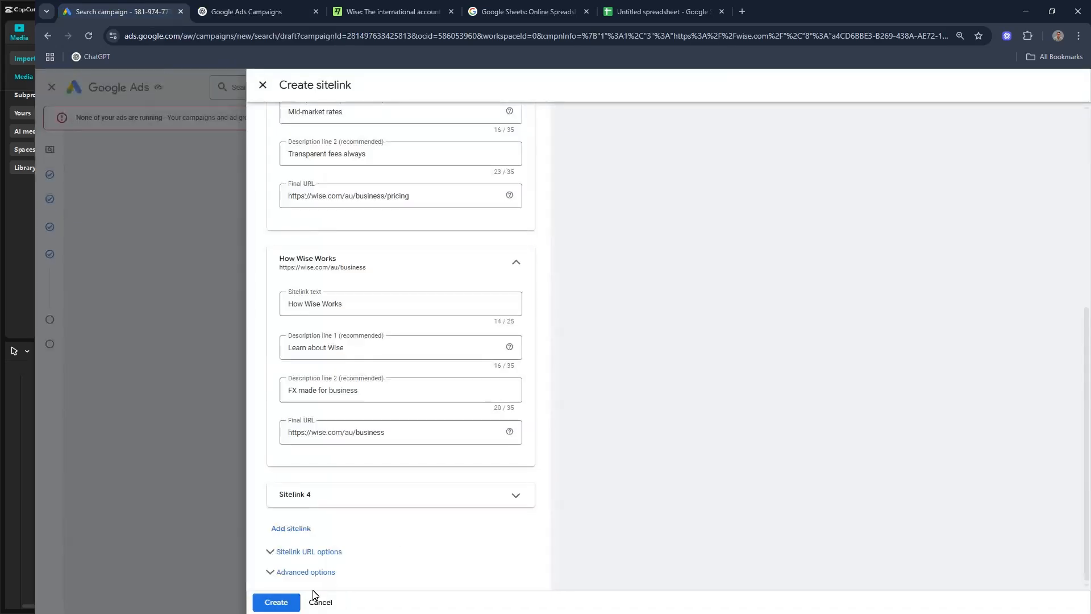
click(276, 603)
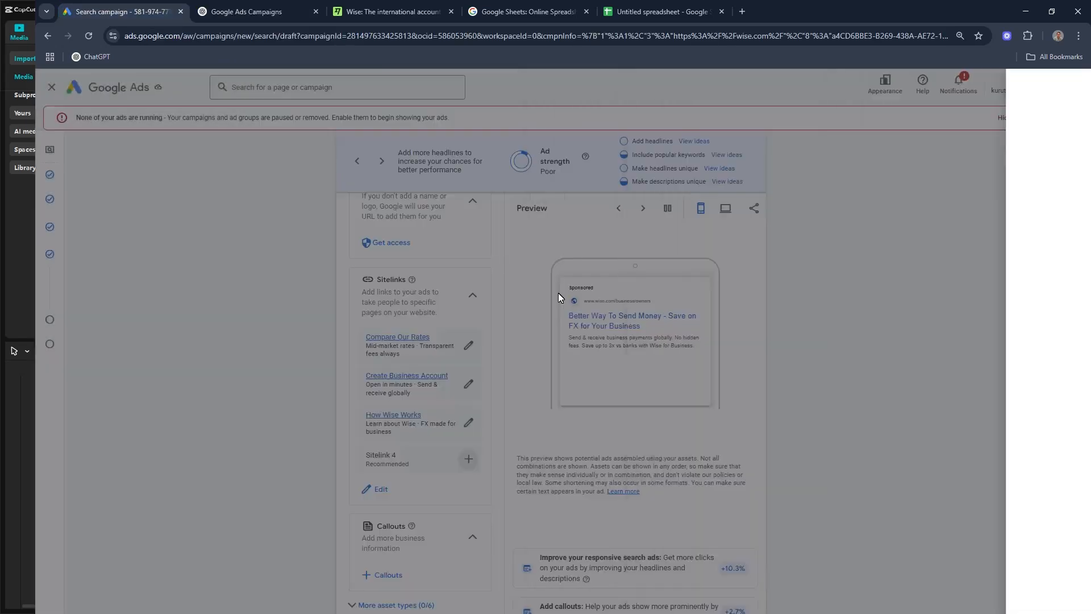
- Start adding new campaign-level callouts to the Search campaign
scroll(560, 299, down, 3)
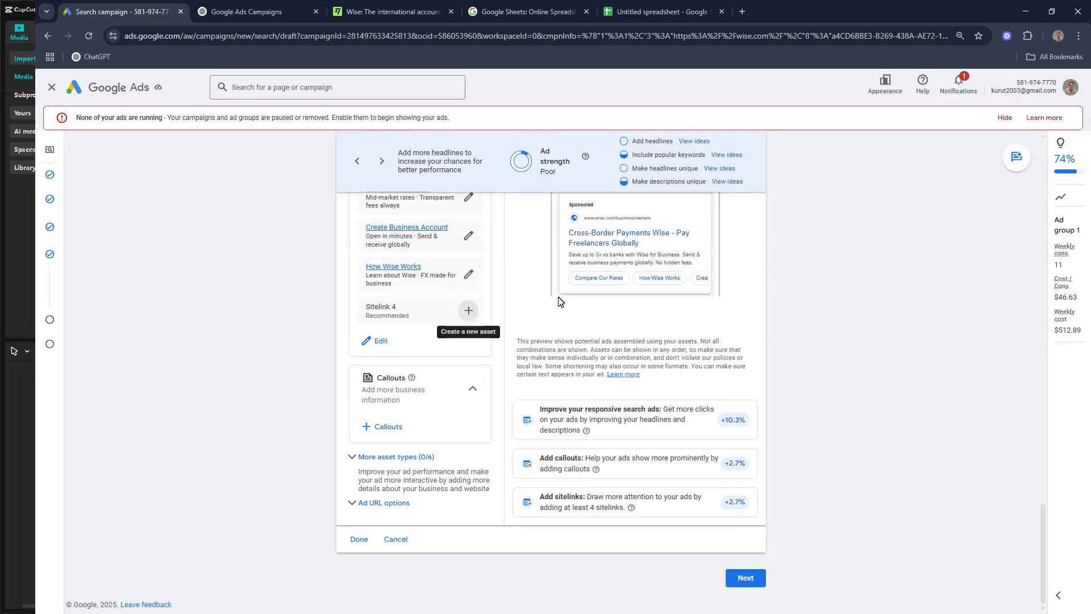
click(386, 428)
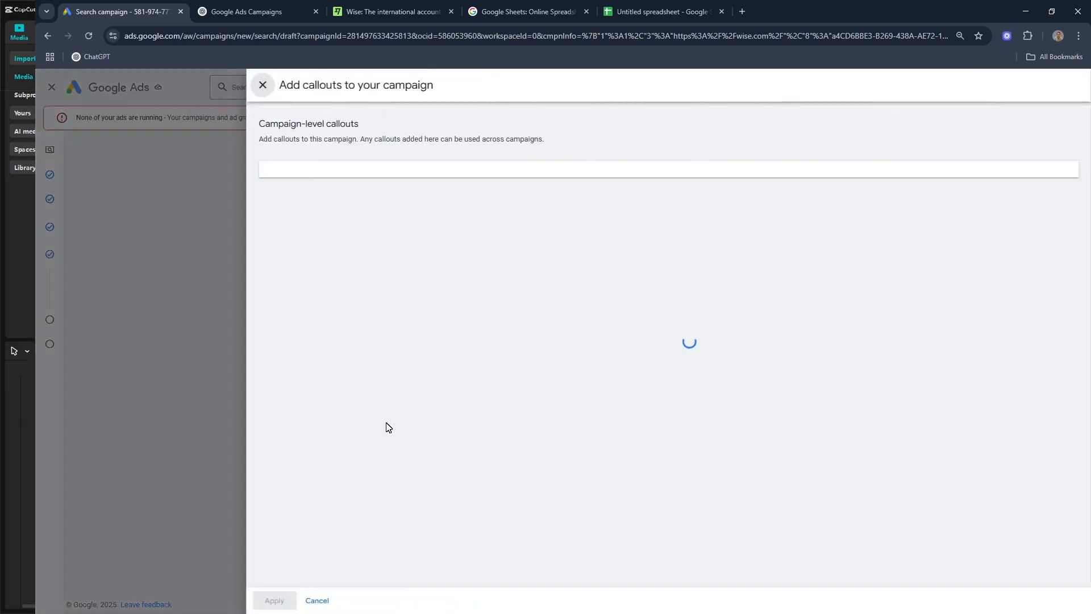
click(310, 401)
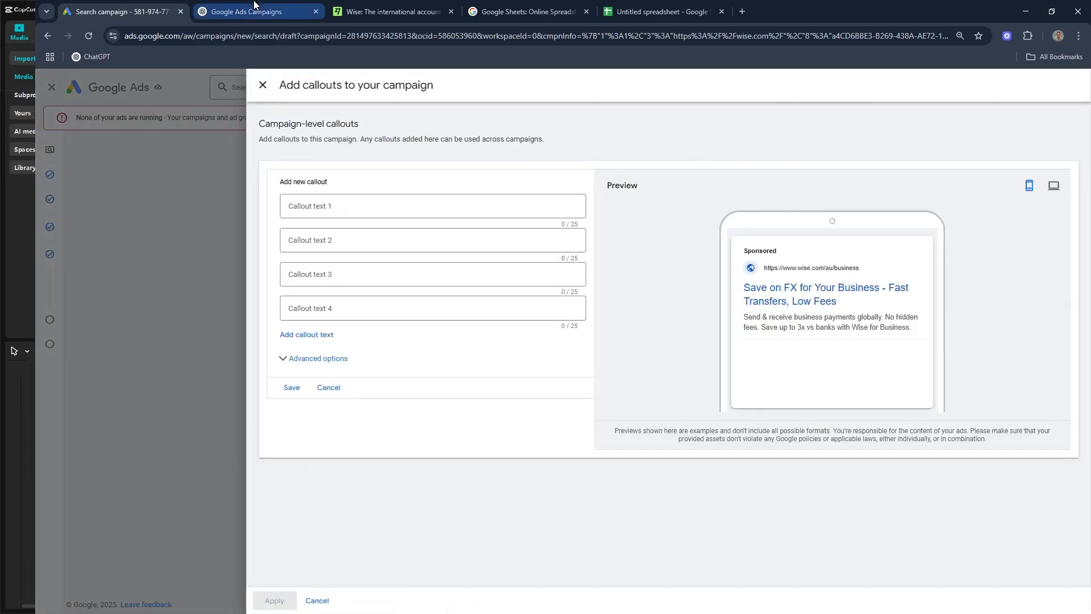
- Look through the ChatGPT conversation for the callout extensions of Campaign 1, Small Business Owners in Australia
click(256, 10)
scroll(480, 431, up, 3)
scroll(482, 431, up, 15)
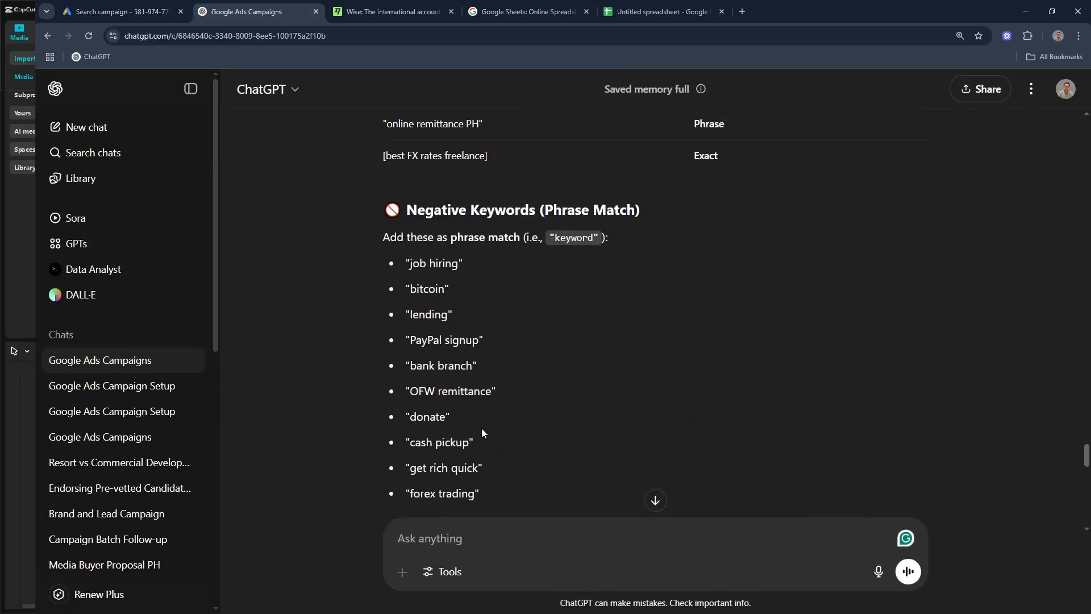
scroll(483, 428, up, 9)
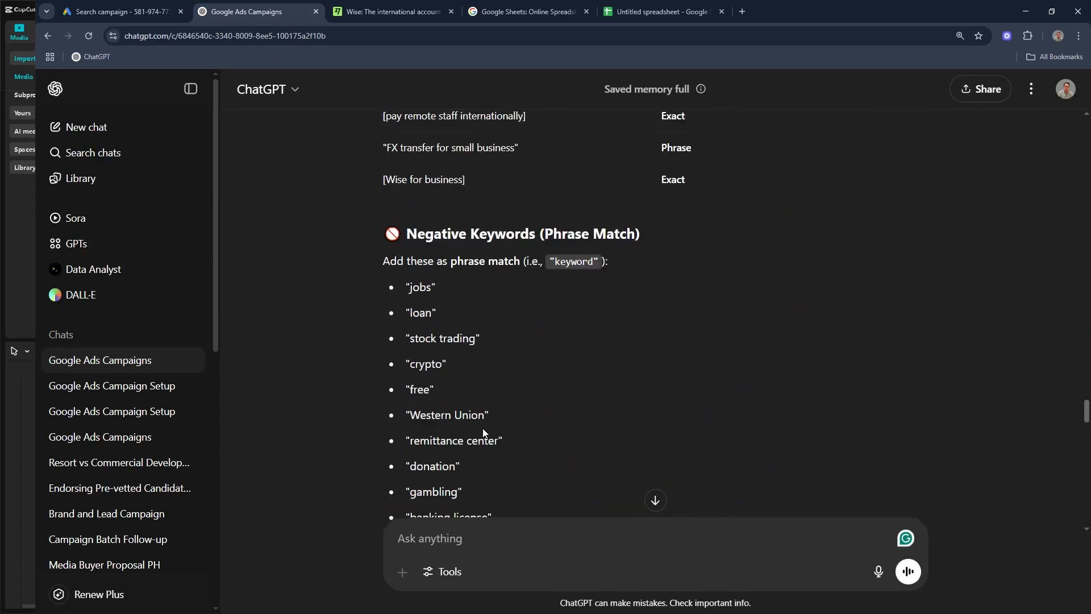
scroll(483, 427, up, 4)
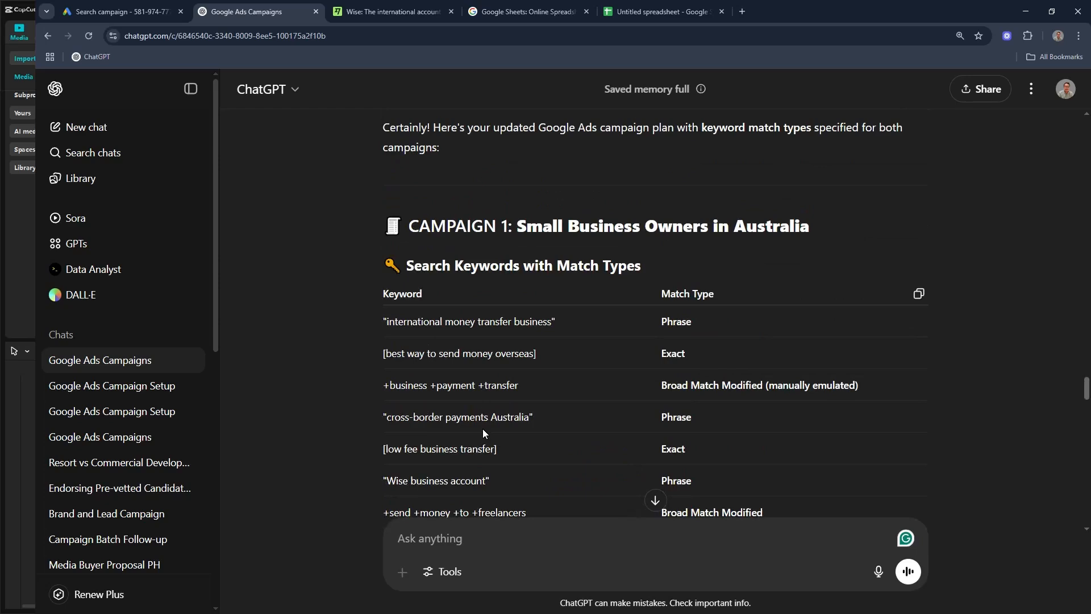
scroll(483, 431, up, 15)
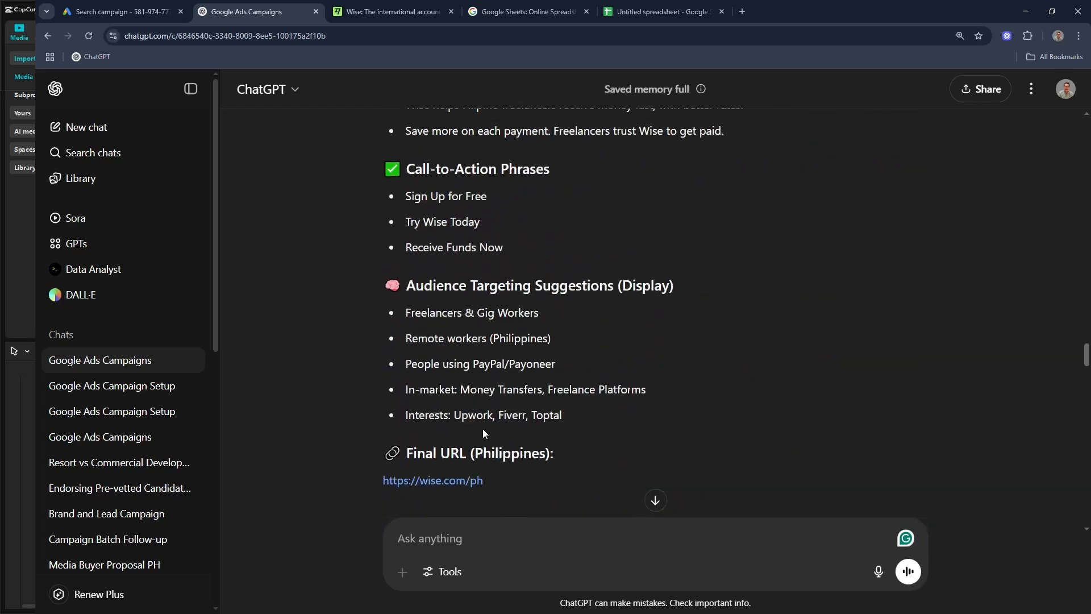
scroll(483, 428, up, 5)
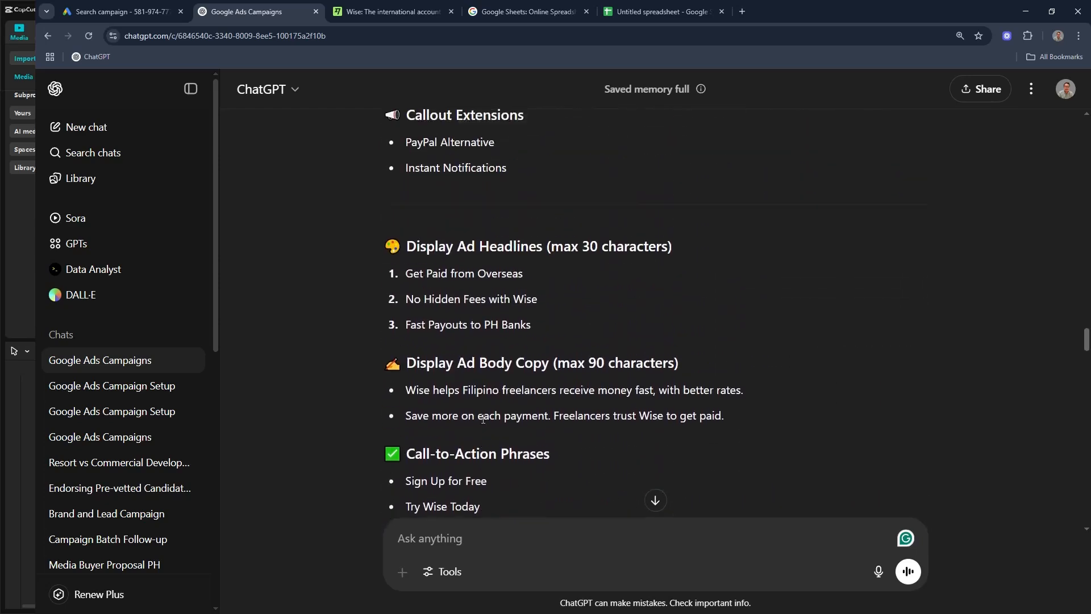
scroll(483, 419, up, 4)
scroll(496, 318, down, 5)
scroll(495, 341, down, 1)
scroll(496, 369, up, 5)
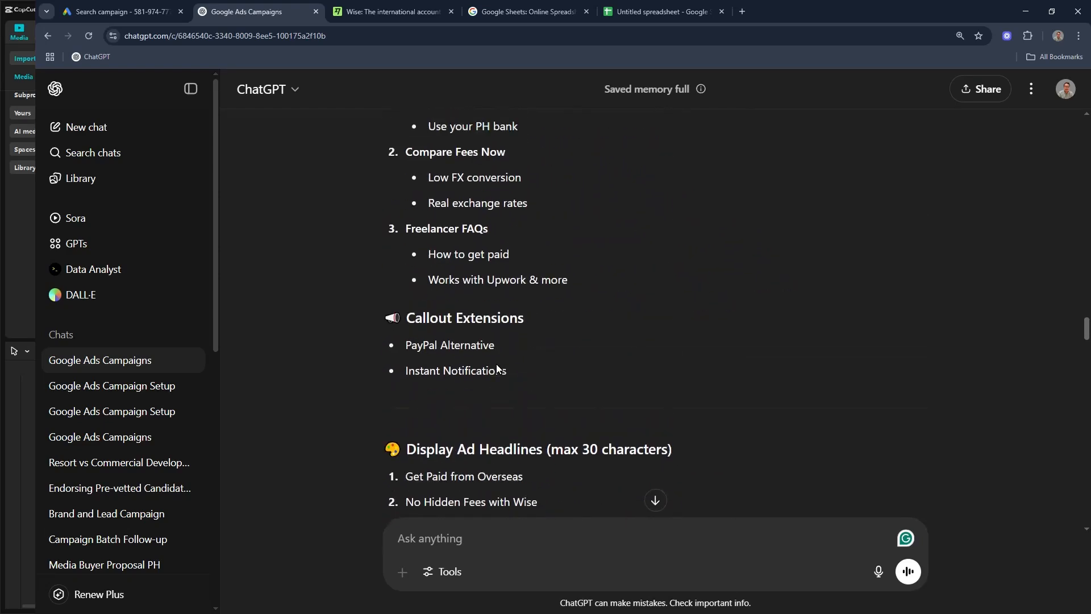
scroll(496, 367, up, 20)
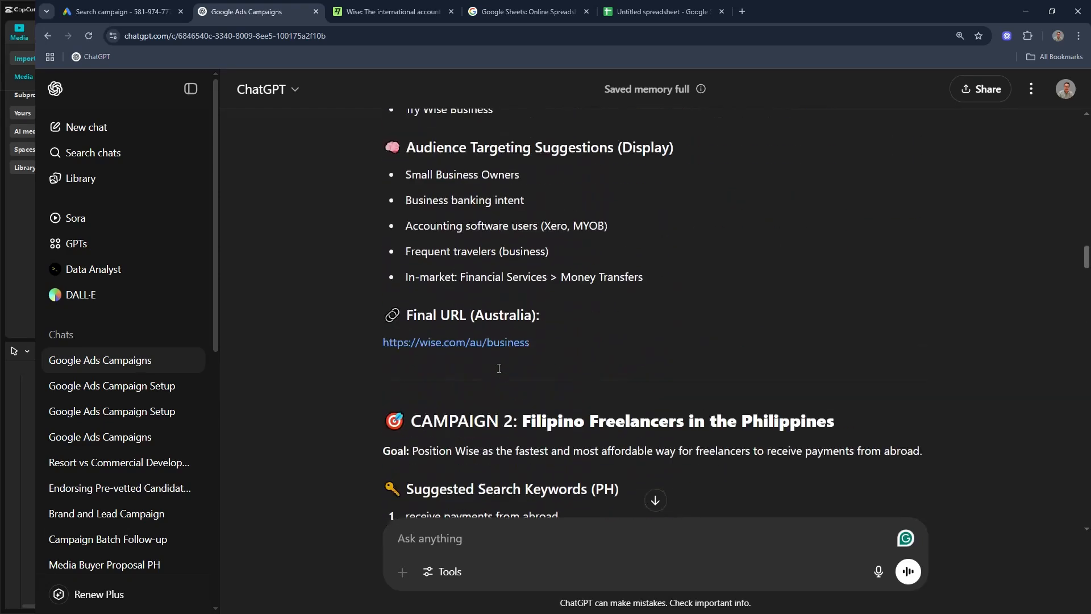
scroll(498, 369, up, 16)
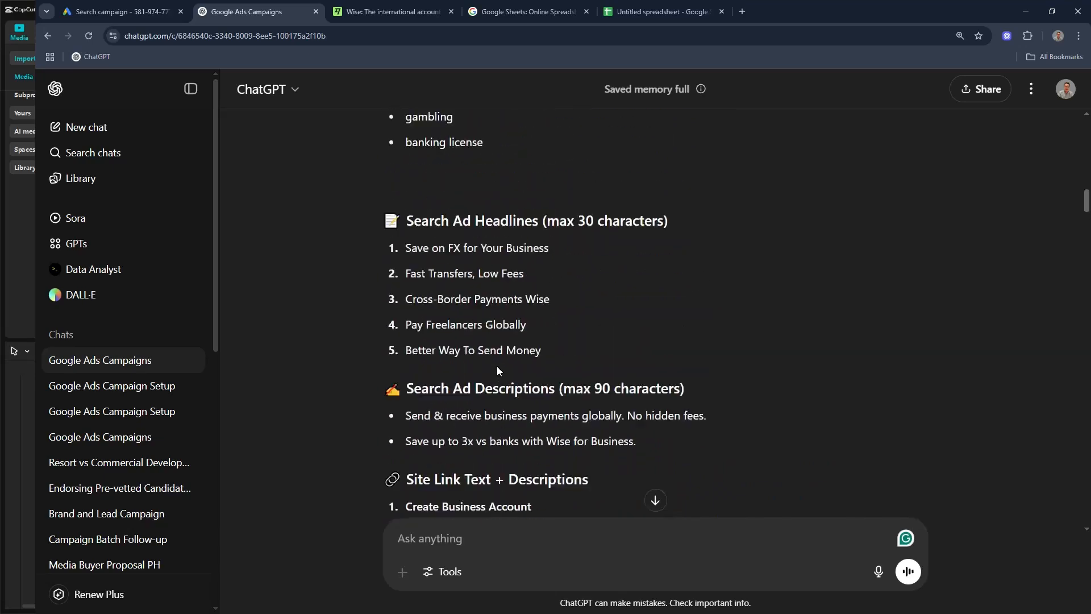
scroll(497, 370, up, 13)
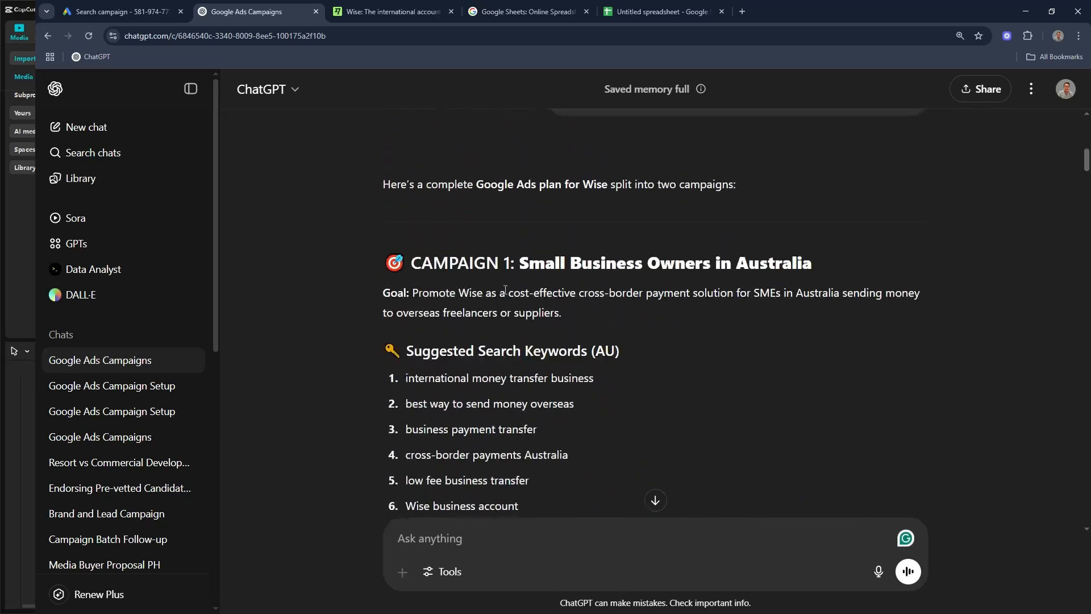
scroll(483, 341, down, 20)
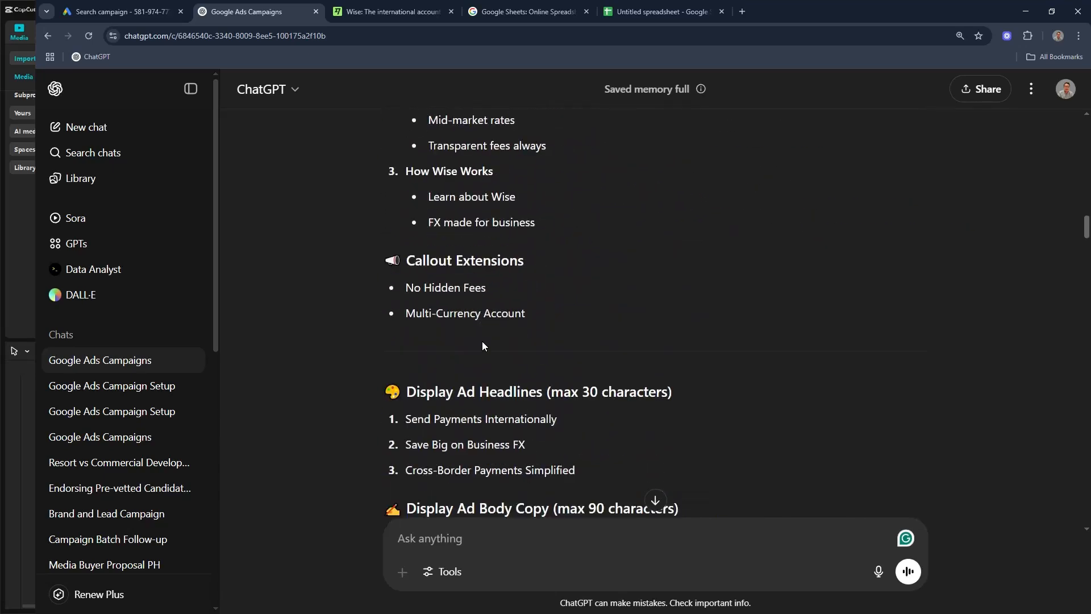
- Set the first callout text in Google Ads to "No Hidden Fees", copied from ChatGPT
drag(487, 288, 404, 286)
key(ctrl+c)
click(119, 11)
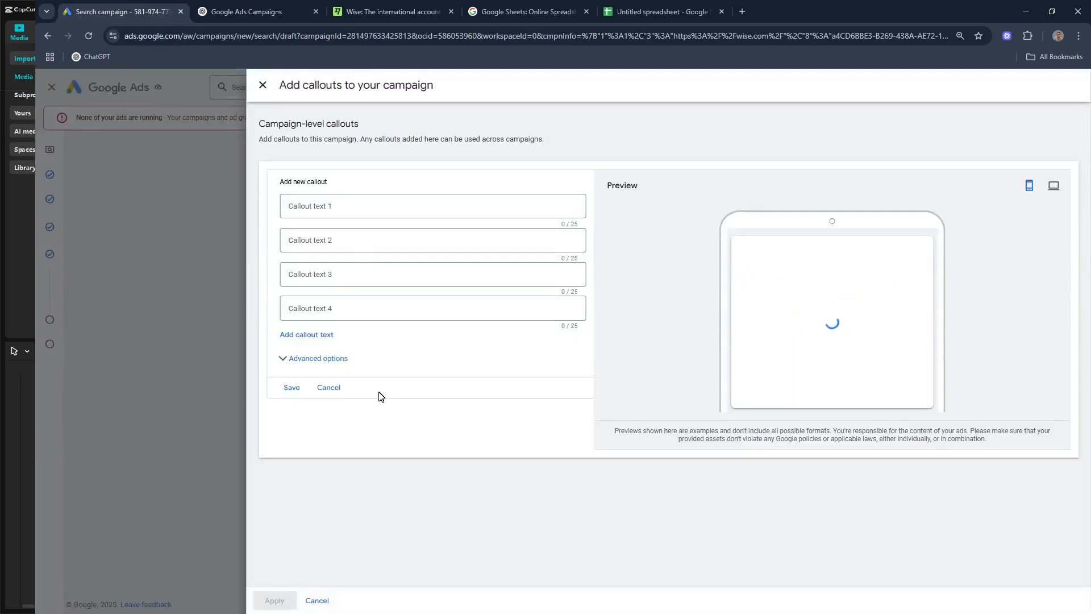
click(363, 208)
key(ctrl+v)
- Set the second callout text to "Multi-Currency Account", copied from ChatGPT, and save and apply both callouts to the campaign
click(360, 239)
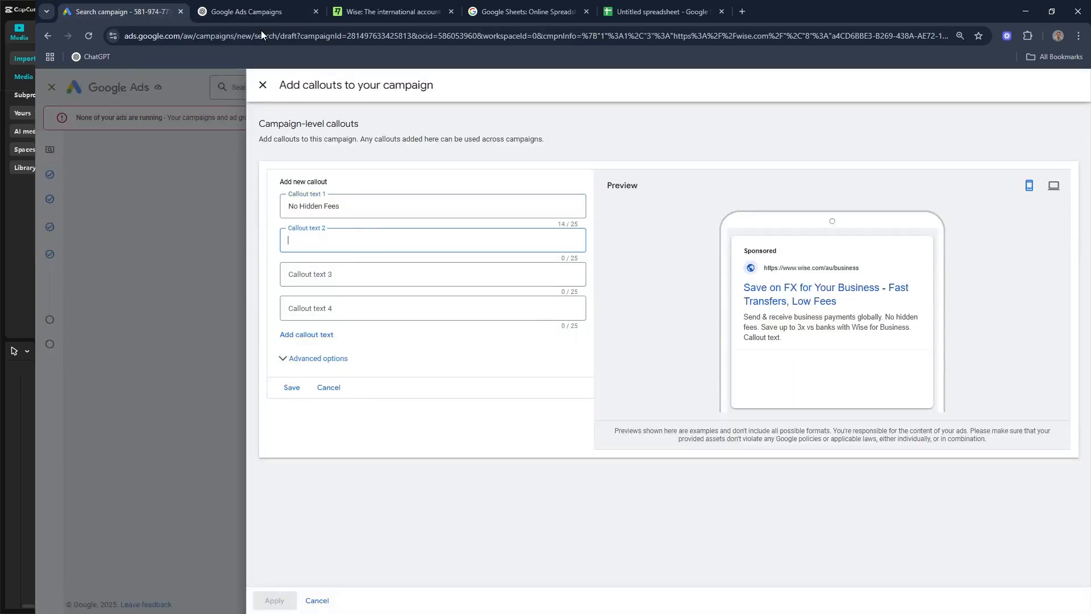
click(255, 11)
drag(543, 316, 369, 316)
key(ctrl+c)
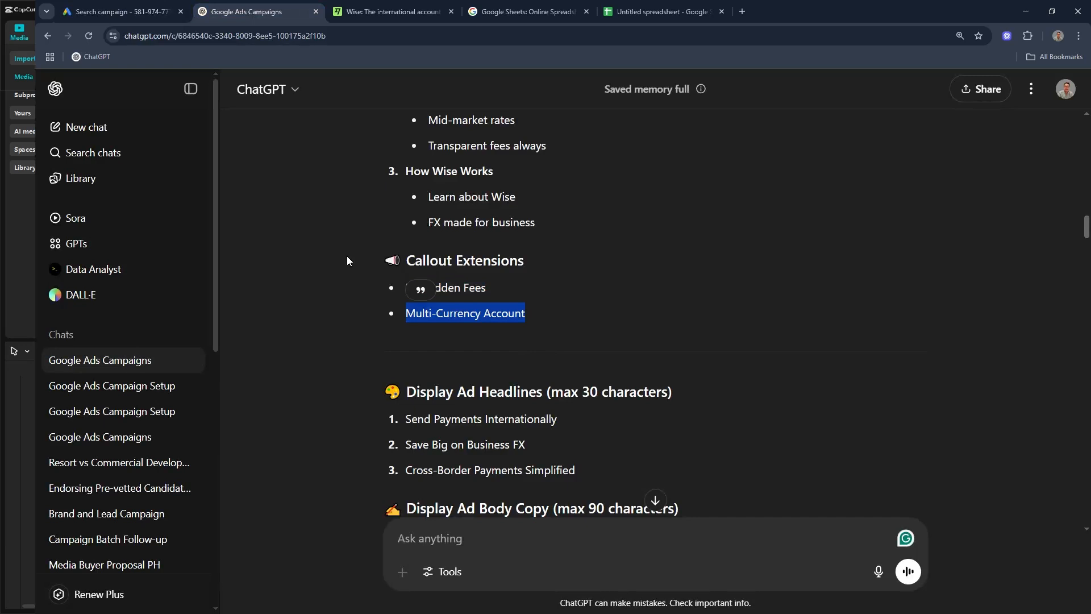
click(120, 12)
key(ctrl+v)
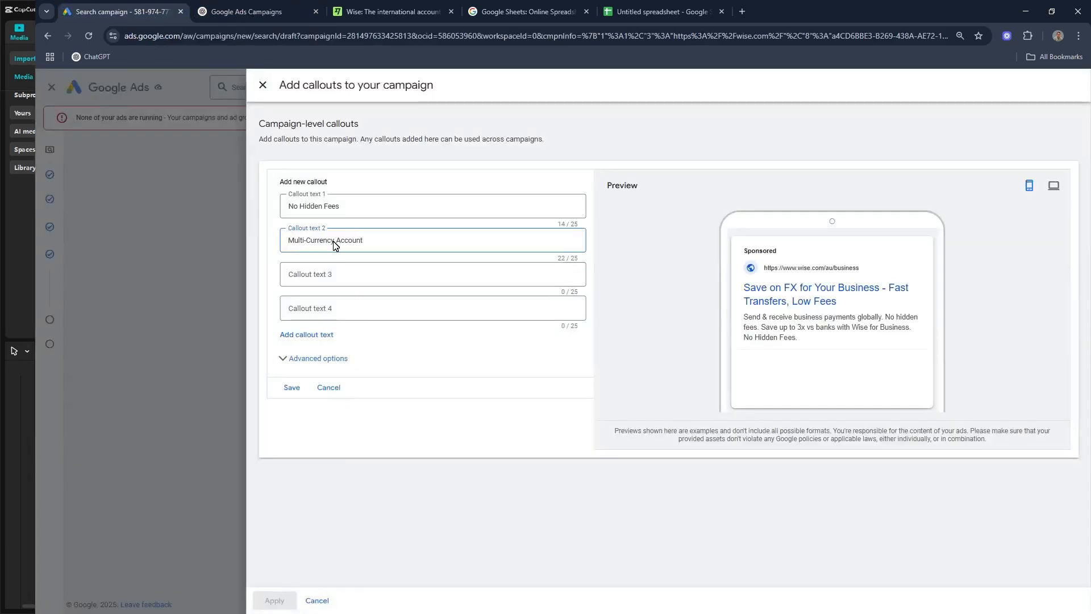
click(293, 387)
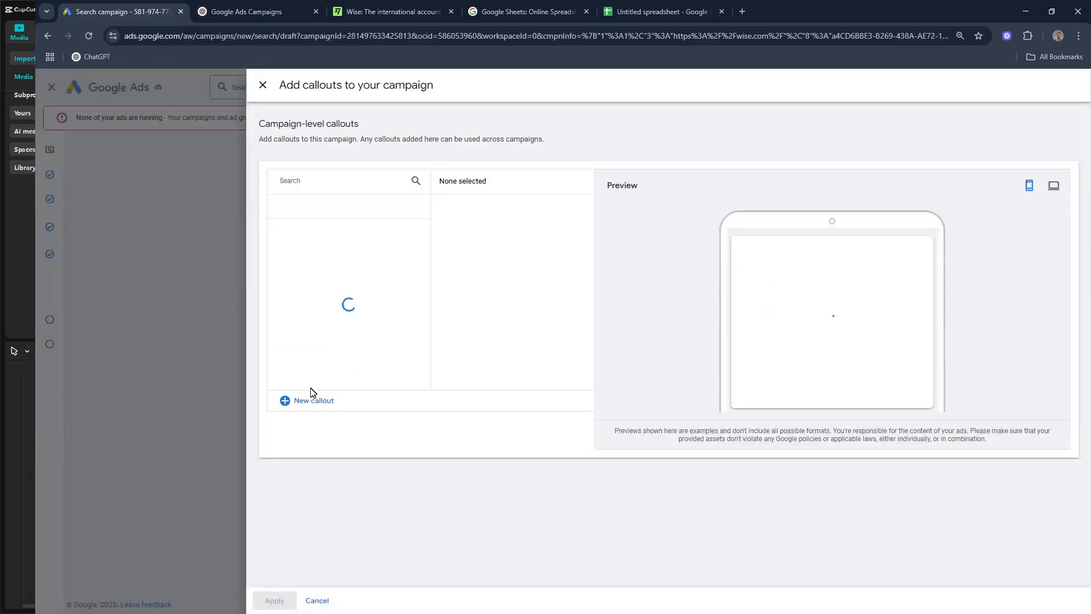
click(284, 601)
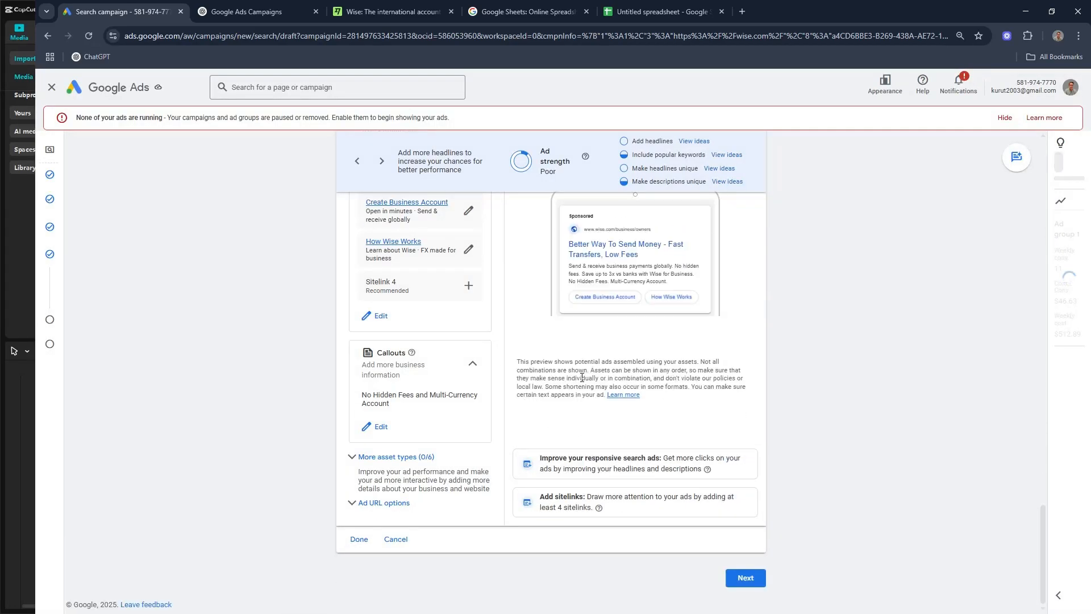
- Finish the responsive search ad with its sitelinks and callouts and continue to the campaign's budget settings
scroll(568, 408, up, 5)
scroll(566, 410, down, 5)
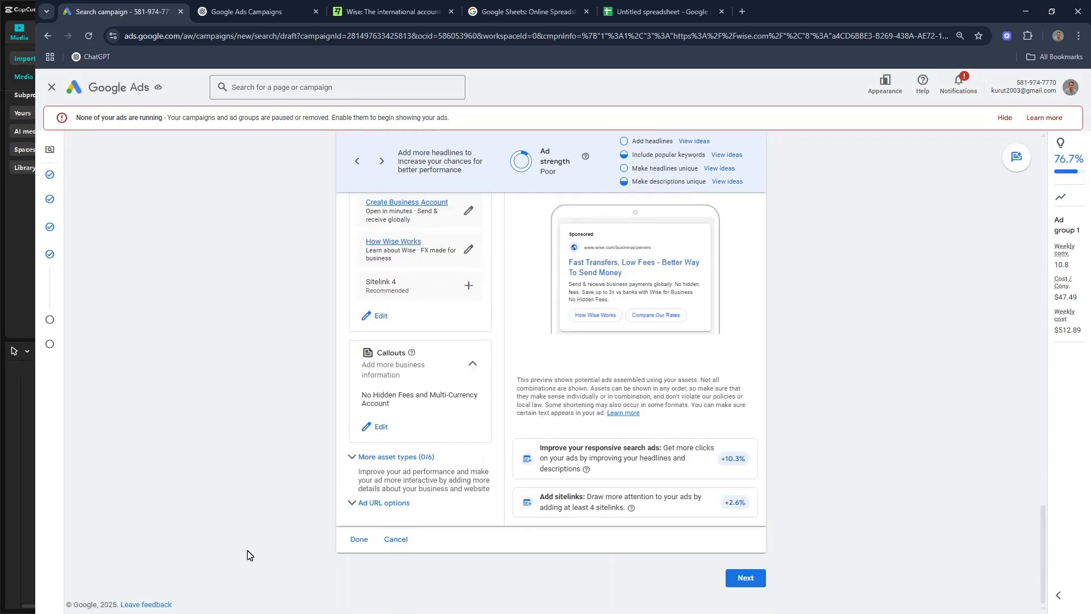
click(366, 544)
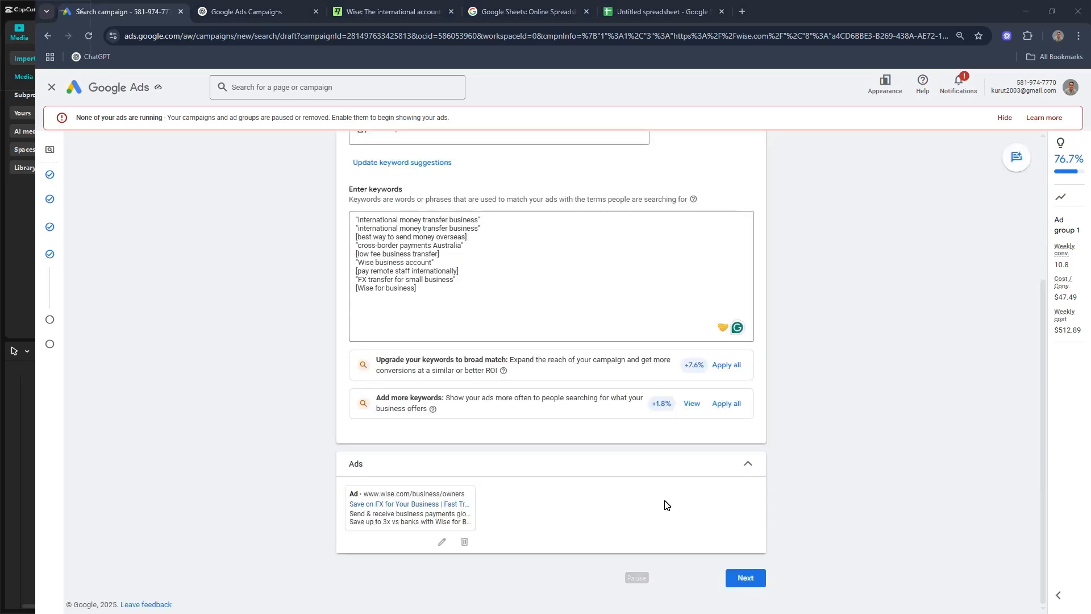
click(754, 469)
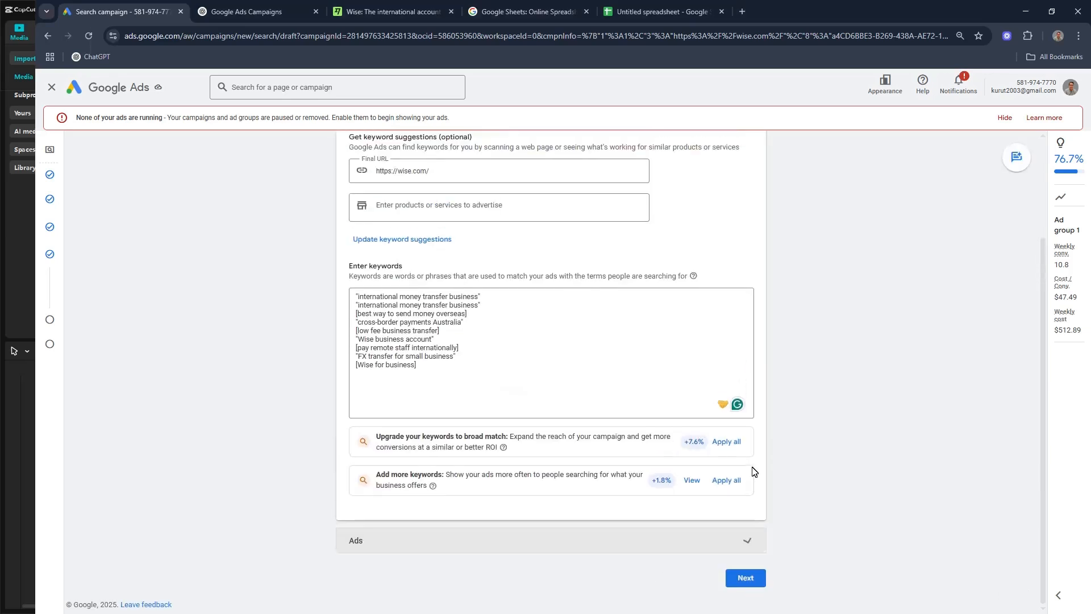
click(736, 543)
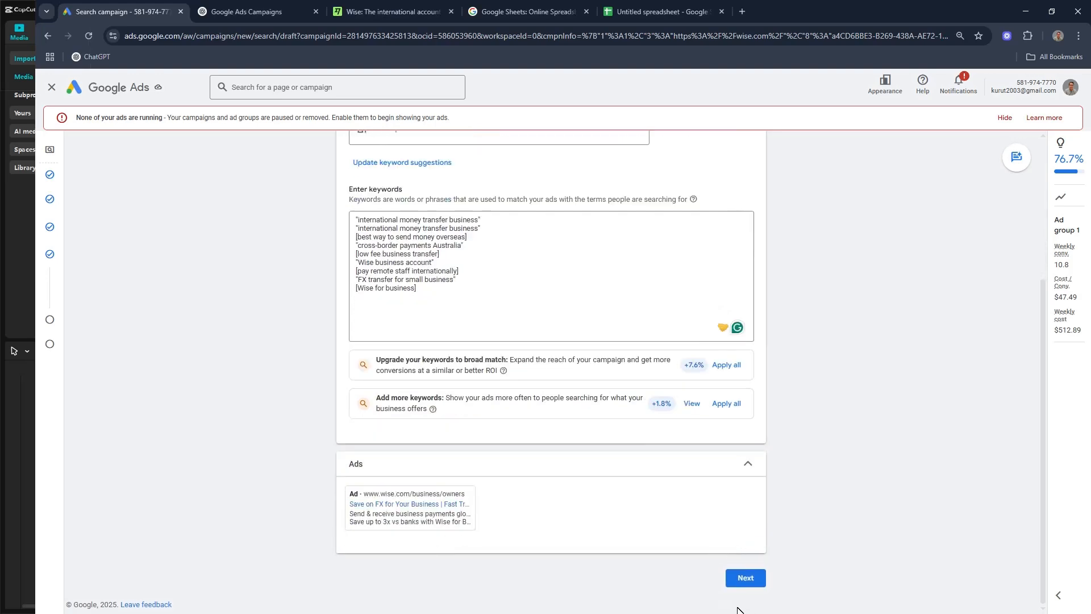
click(748, 581)
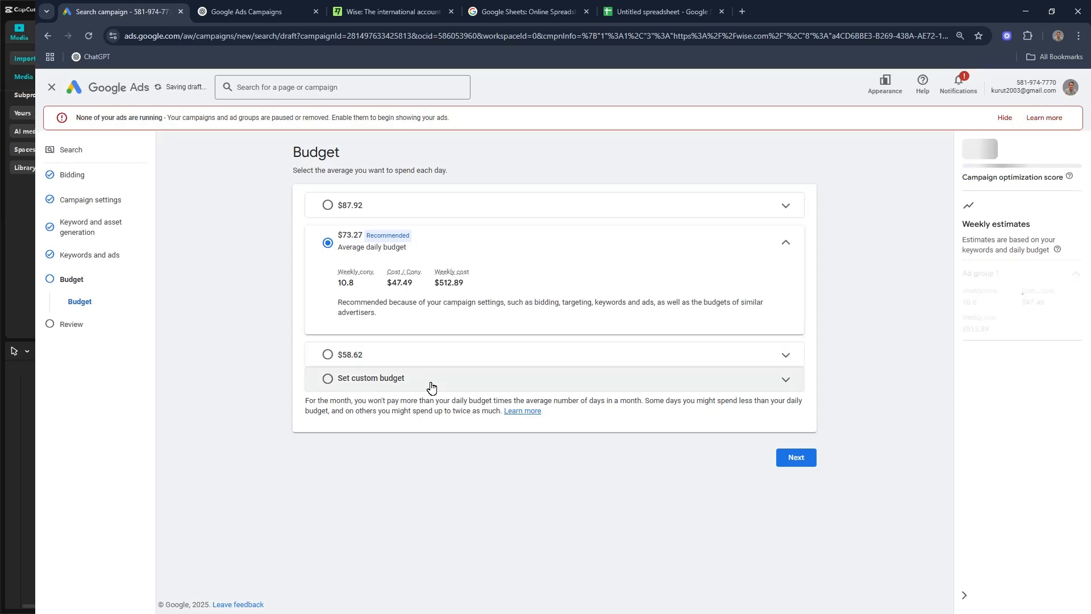
- Set a custom average daily budget of $33.33 and publish the Small Business Owners in Australia campaign
click(369, 379)
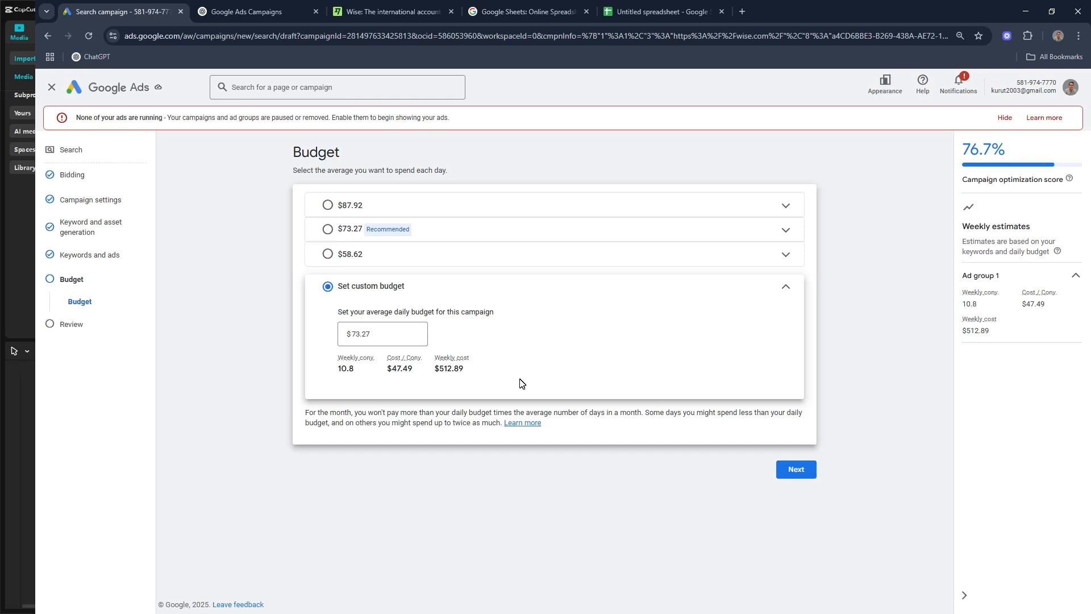
drag(381, 332, 288, 326)
click(798, 474)
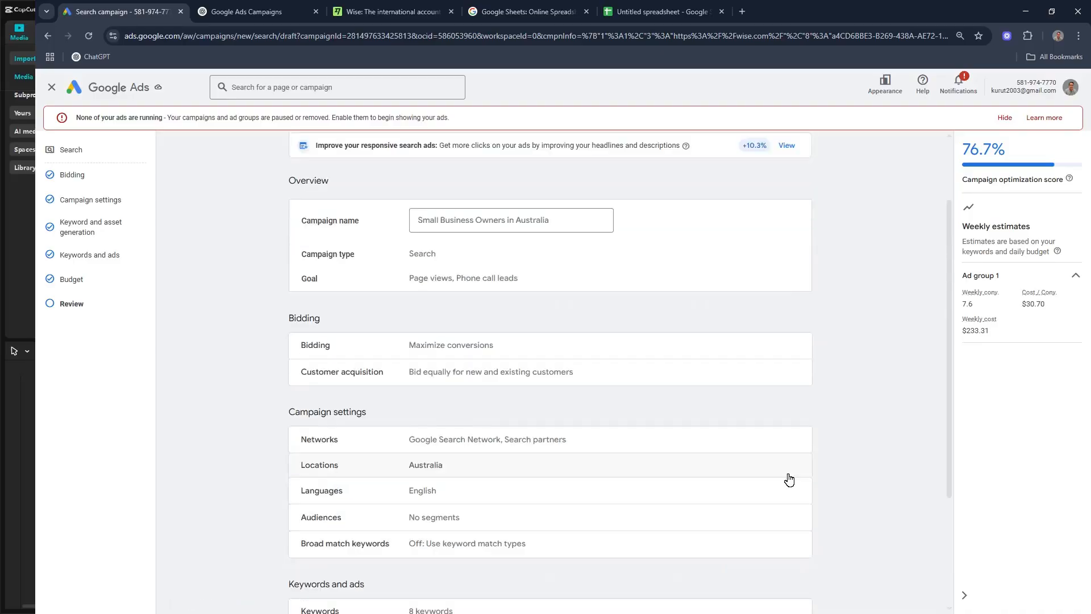
scroll(788, 479, down, 4)
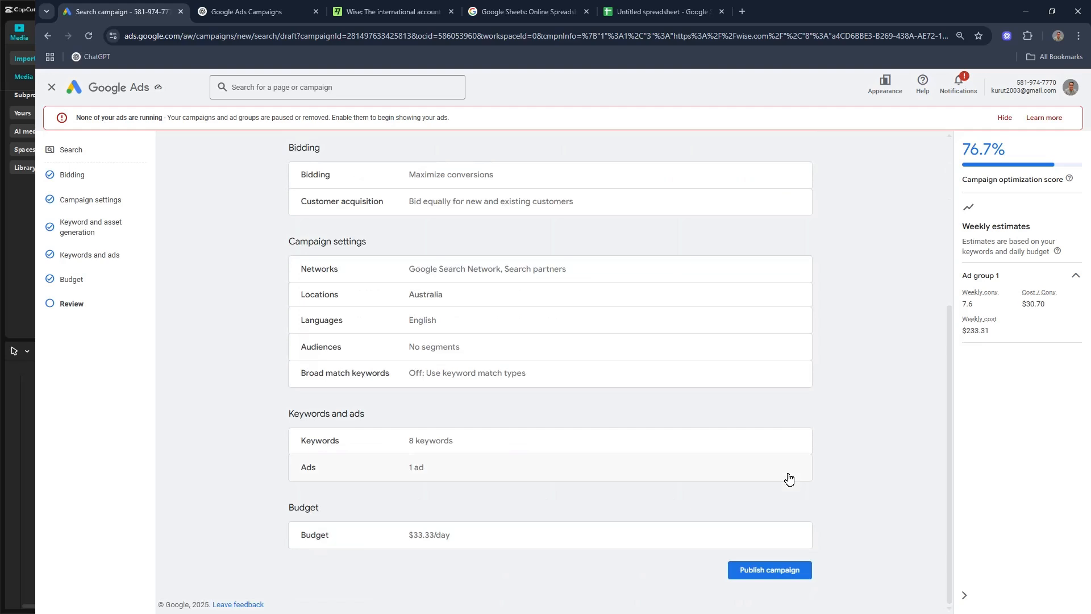
click(789, 570)
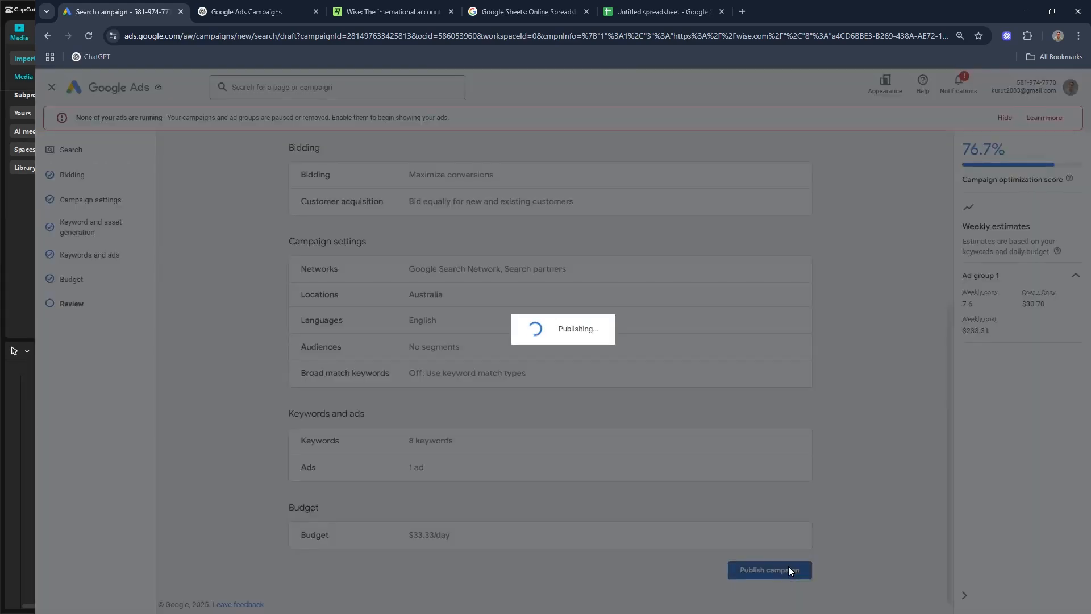
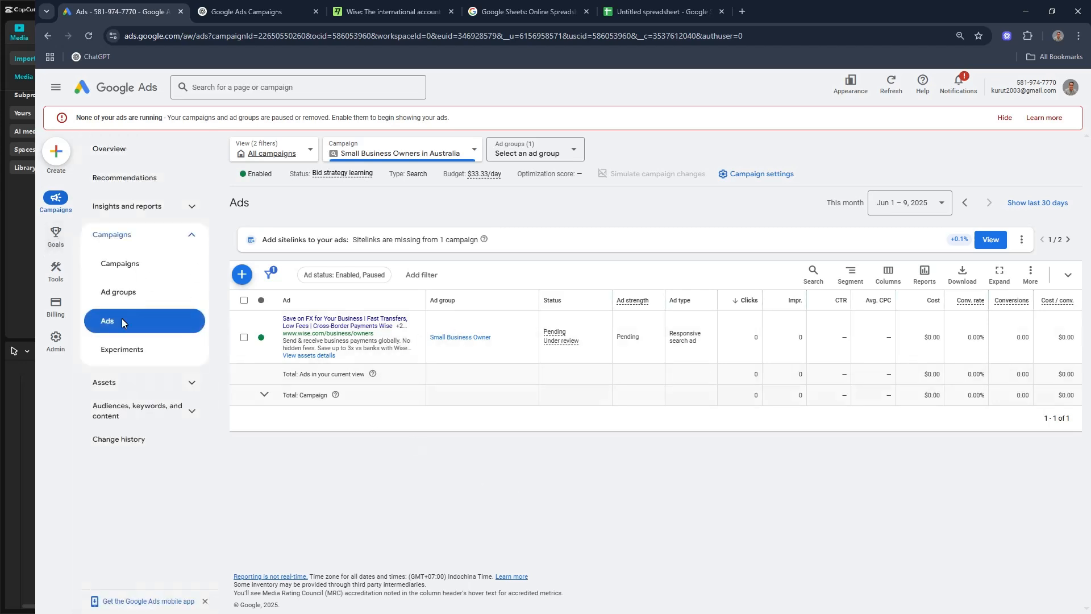
- Start a new campaign without guidance, choose Search as its type and keep the default conversion goals
click(186, 265)
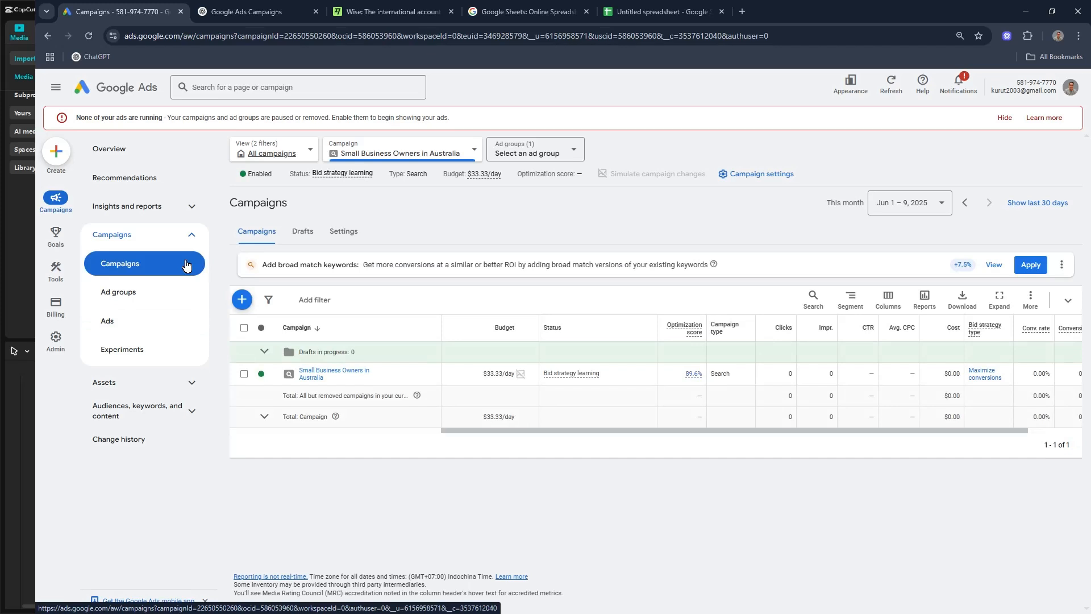
click(242, 300)
click(261, 308)
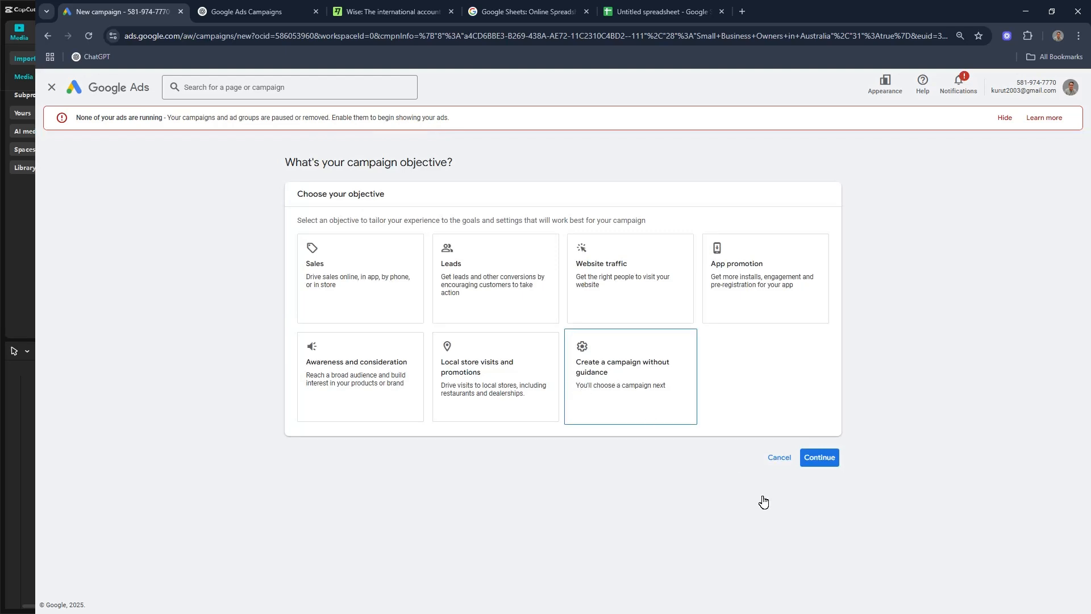
click(490, 383)
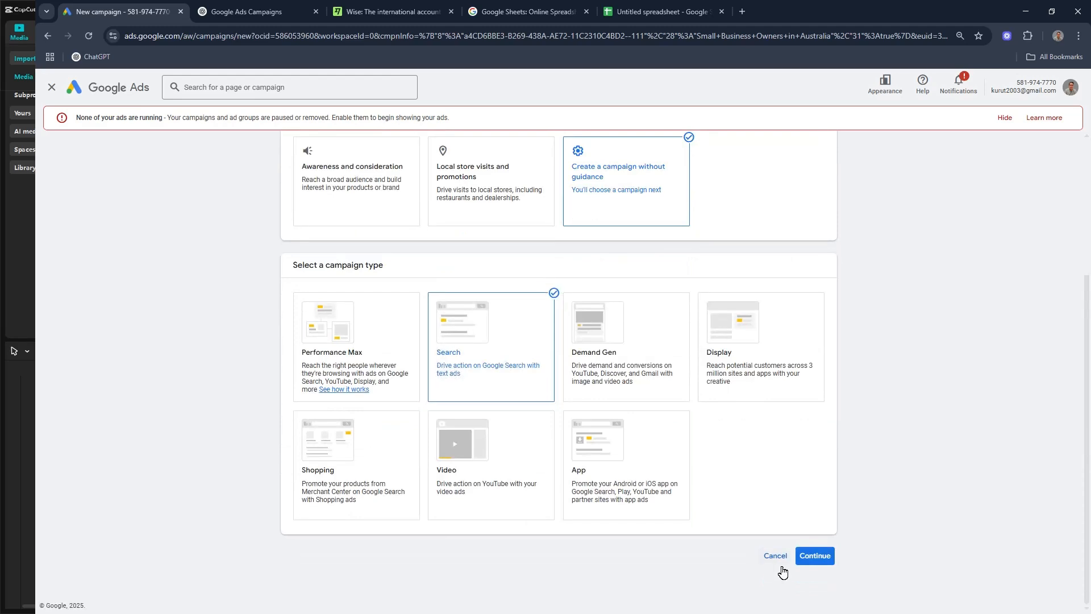
scroll(807, 535, down, 3)
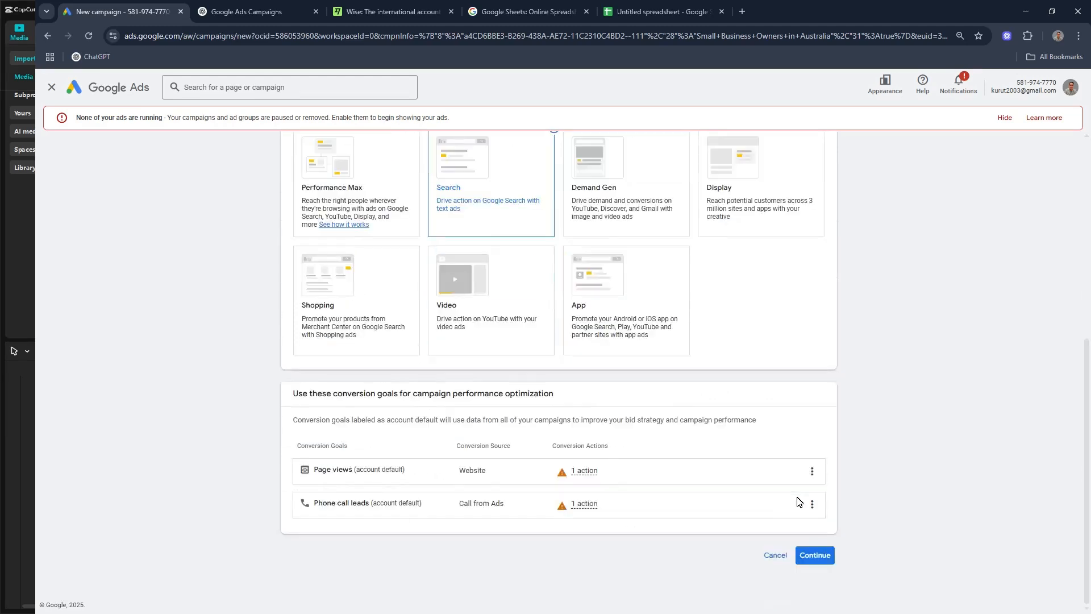
click(819, 561)
click(364, 495)
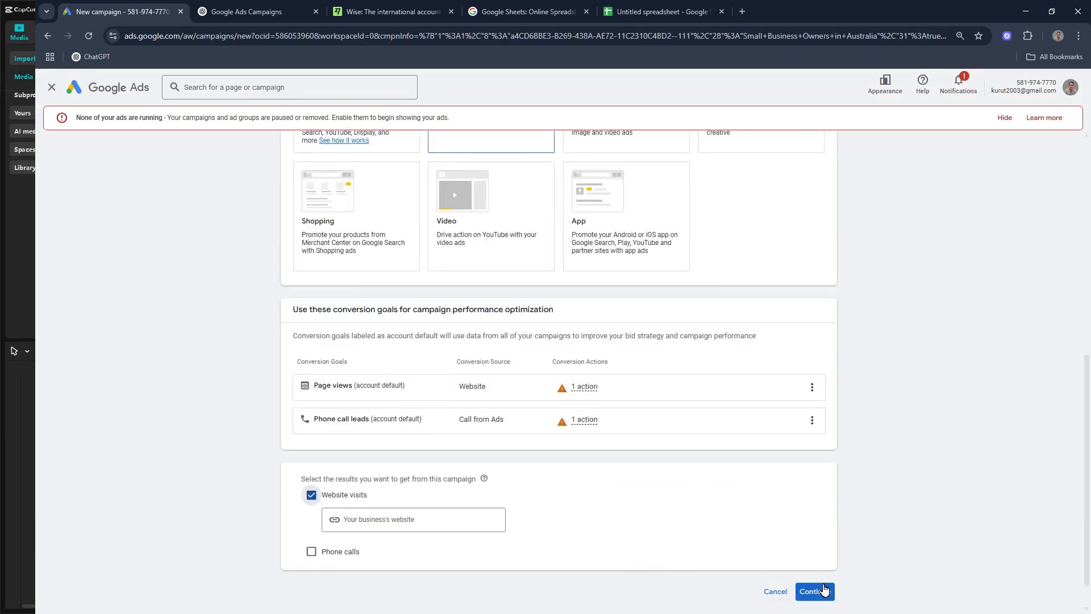
click(387, 7)
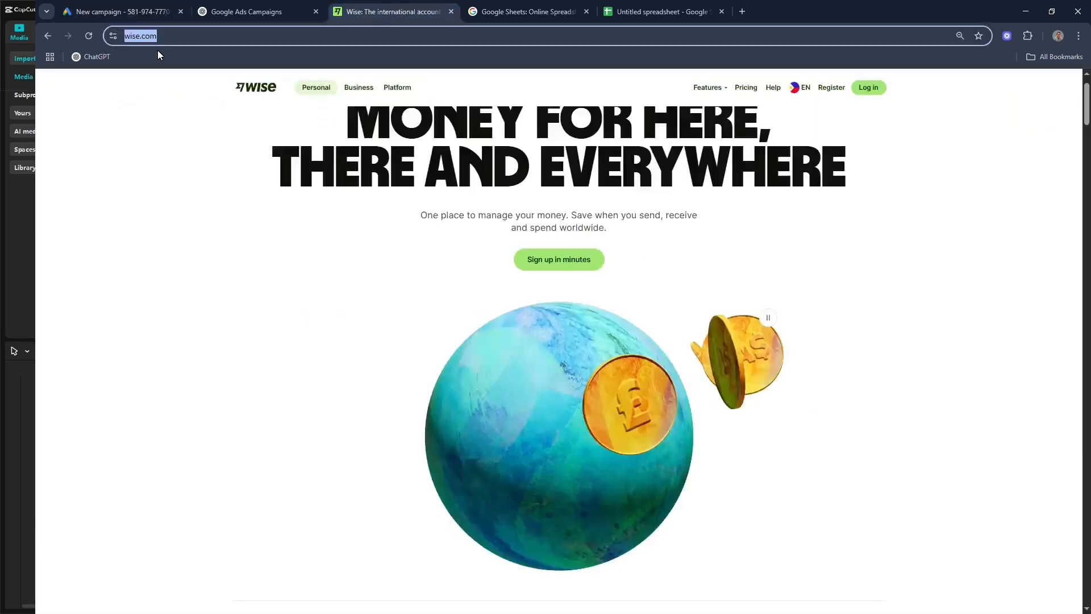
click(125, 12)
click(442, 520)
text(https://wise.com/)
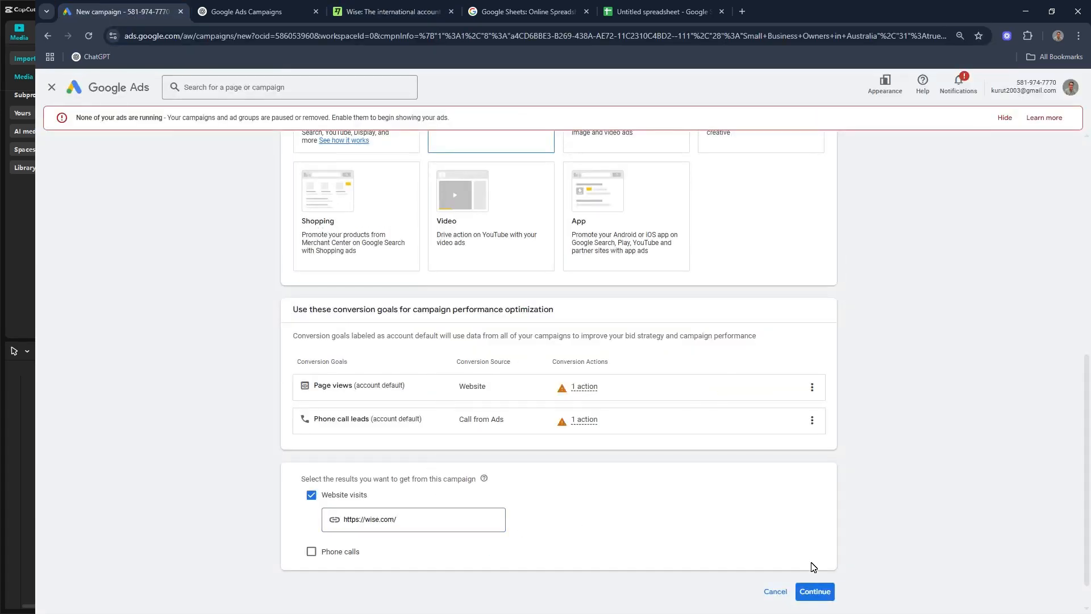
click(814, 591)
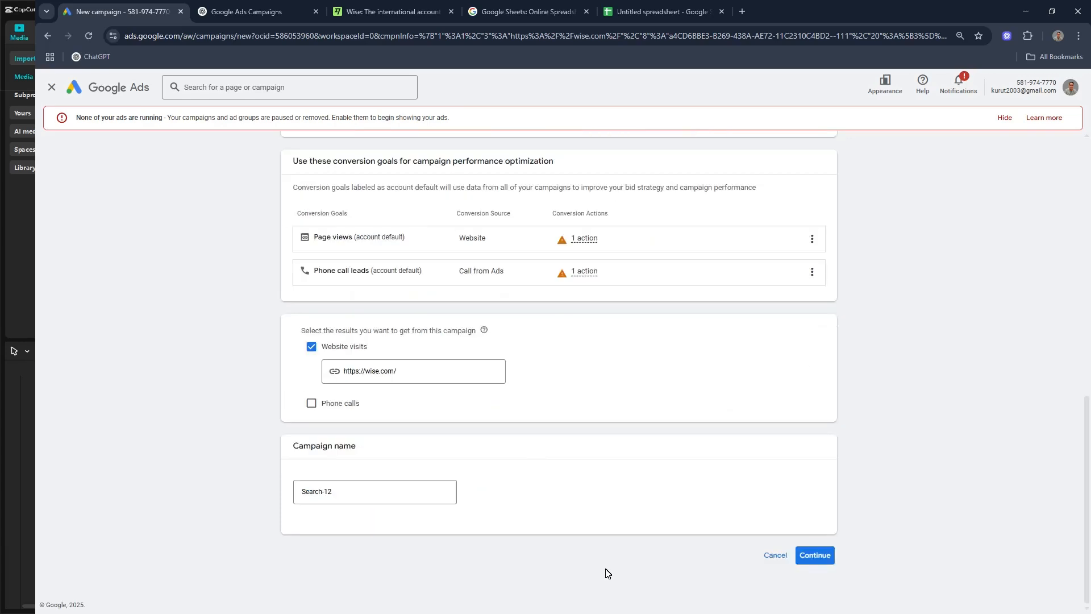
- Name the campaign "Filipino Freelancers in the Philippines", copied from the ChatGPT plan, and continue by starting a new draft
click(288, 11)
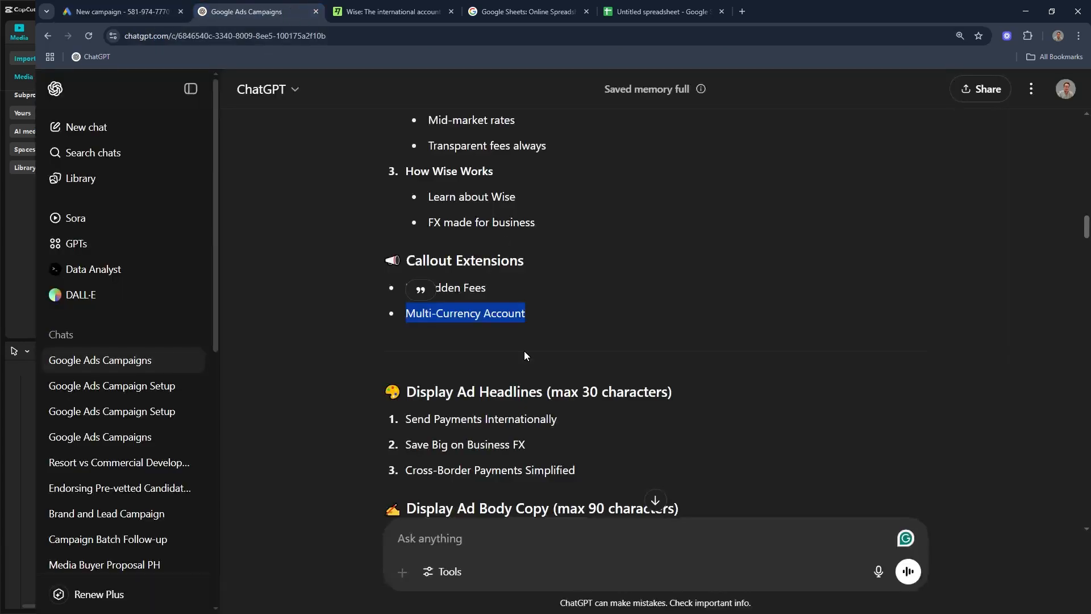
scroll(615, 326, down, 14)
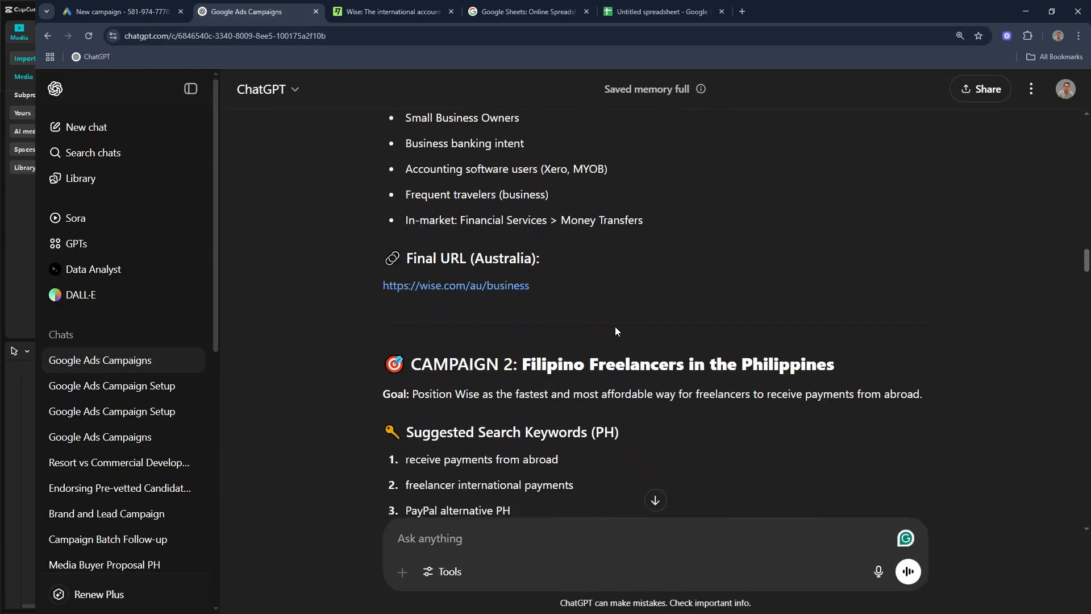
scroll(615, 326, down, 1)
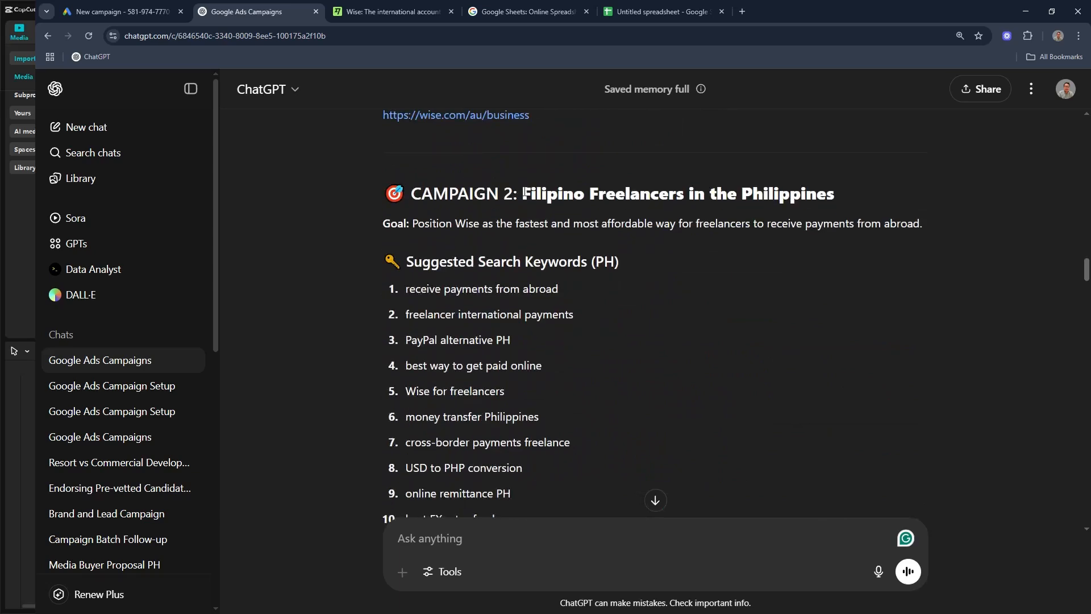
drag(524, 193, 848, 186)
key(ctrl+c)
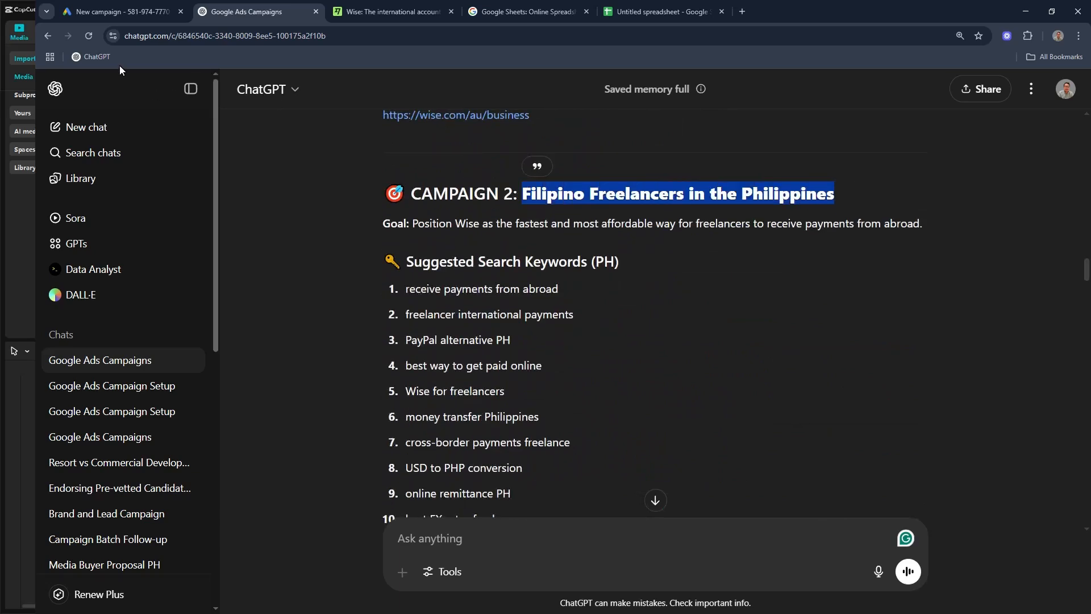
click(123, 11)
key(ctrl+a)
key(ctrl+v)
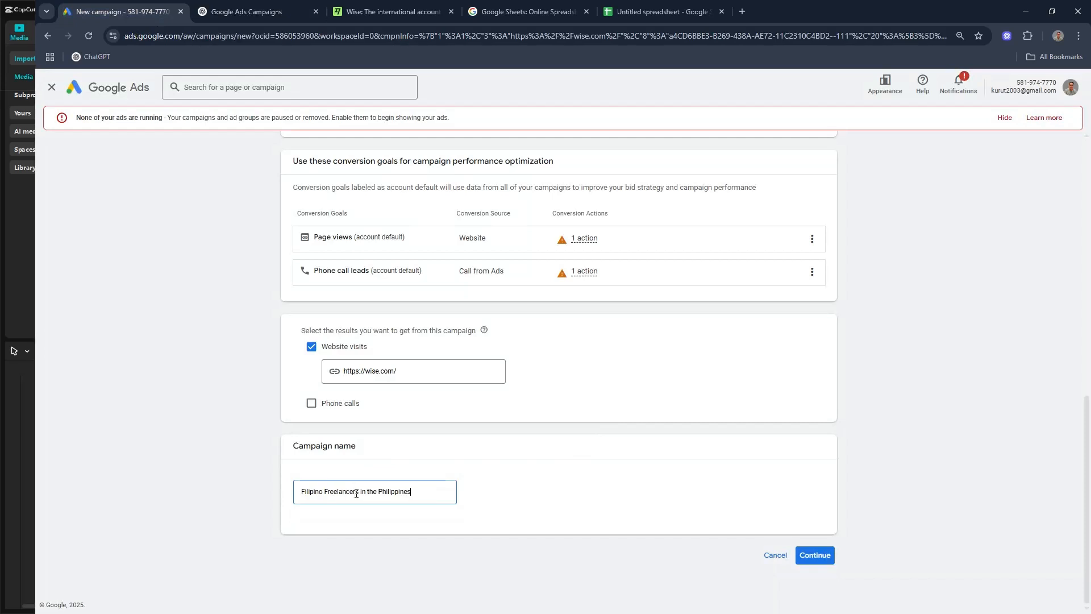
click(812, 556)
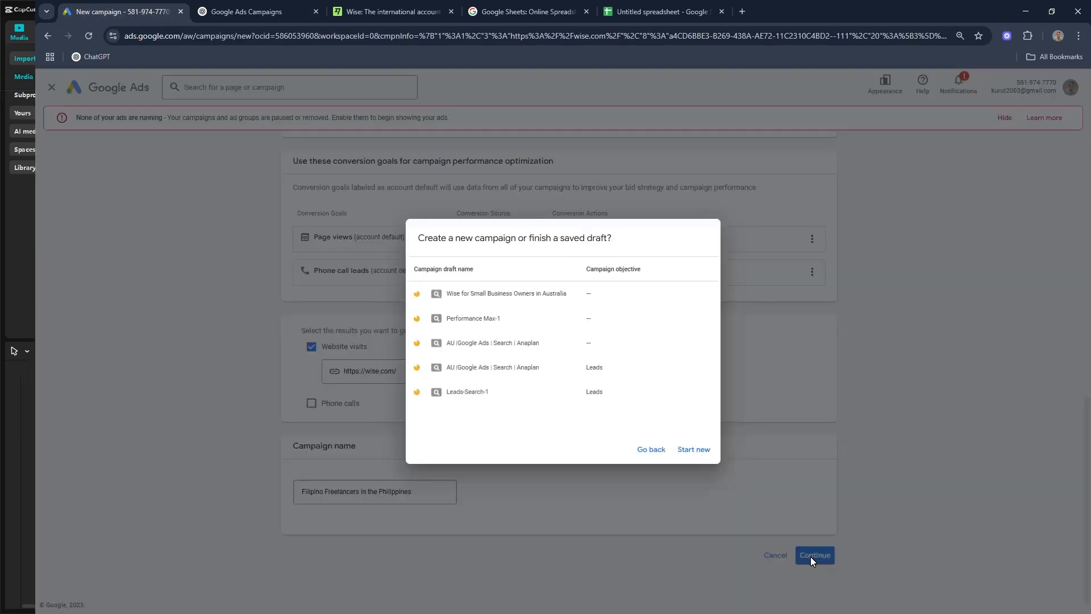
click(691, 449)
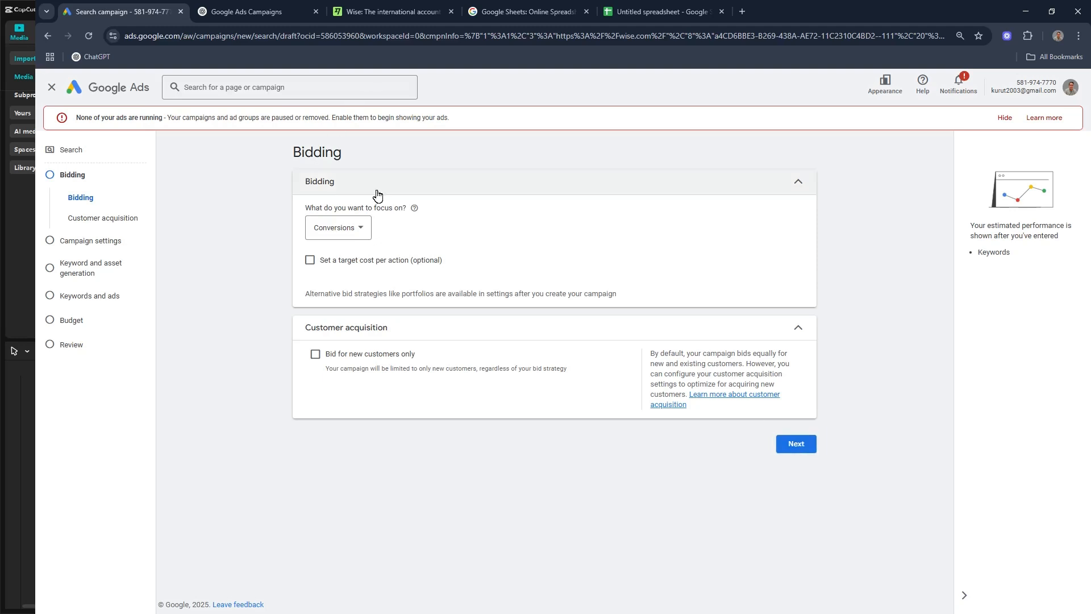
- Keep Conversions as the bidding focus and target the Philippines, including only people in or regularly in that location
click(796, 443)
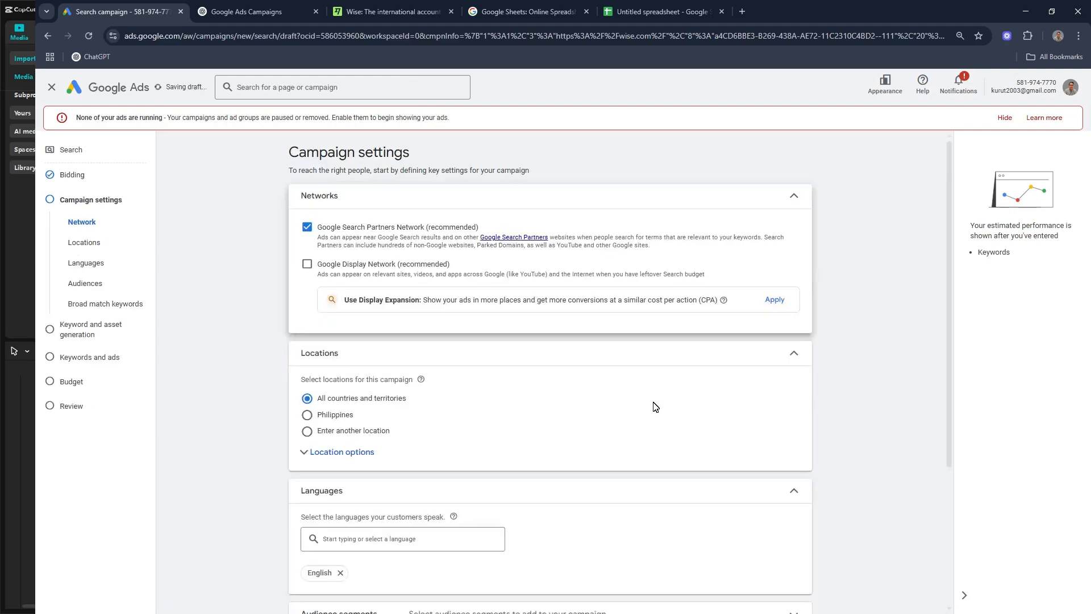
scroll(653, 407, down, 3)
click(308, 244)
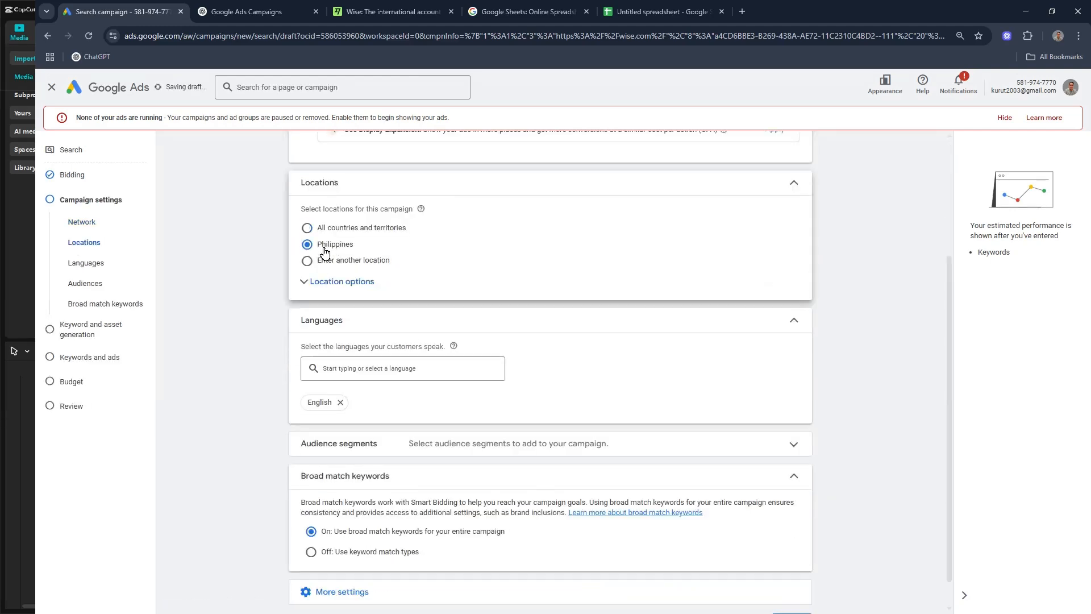
click(348, 282)
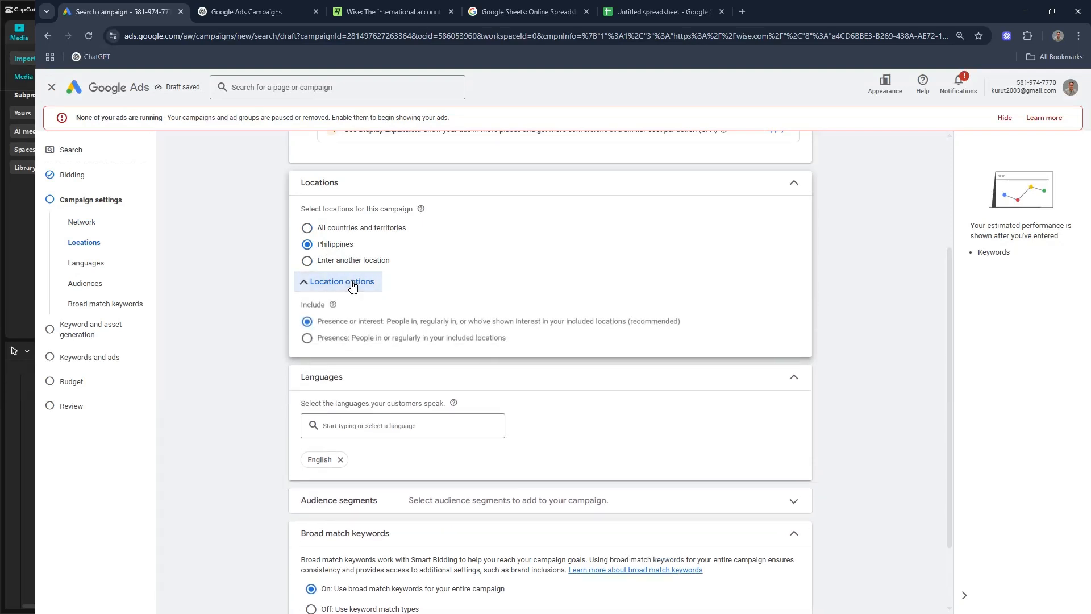
click(337, 340)
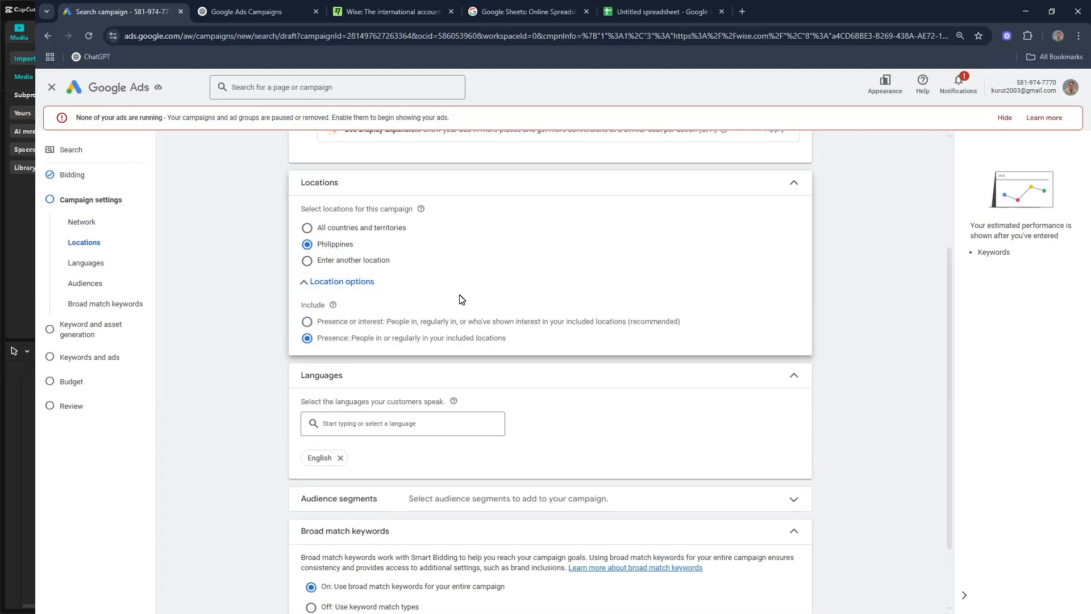
- Turn off broad match to use keyword match types, and skip the AI keyword and asset generation
scroll(462, 300, down, 2)
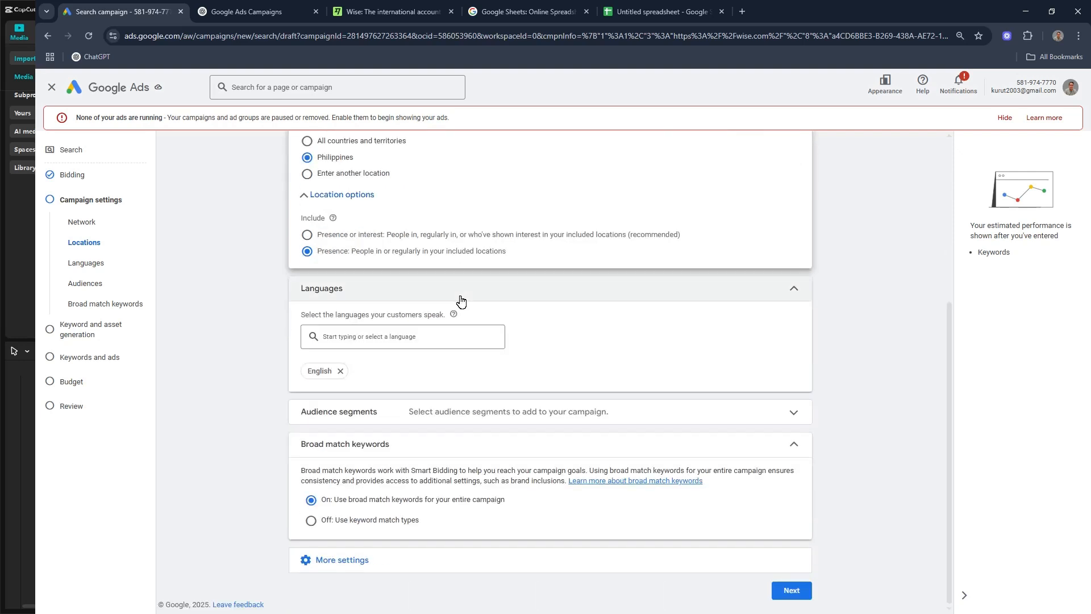
click(386, 528)
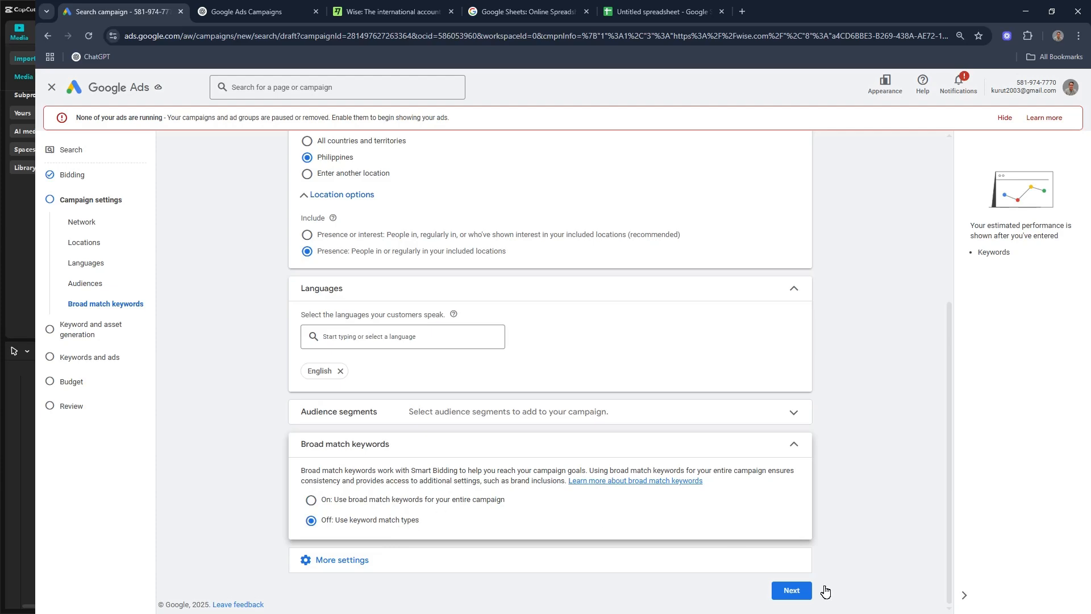
click(784, 594)
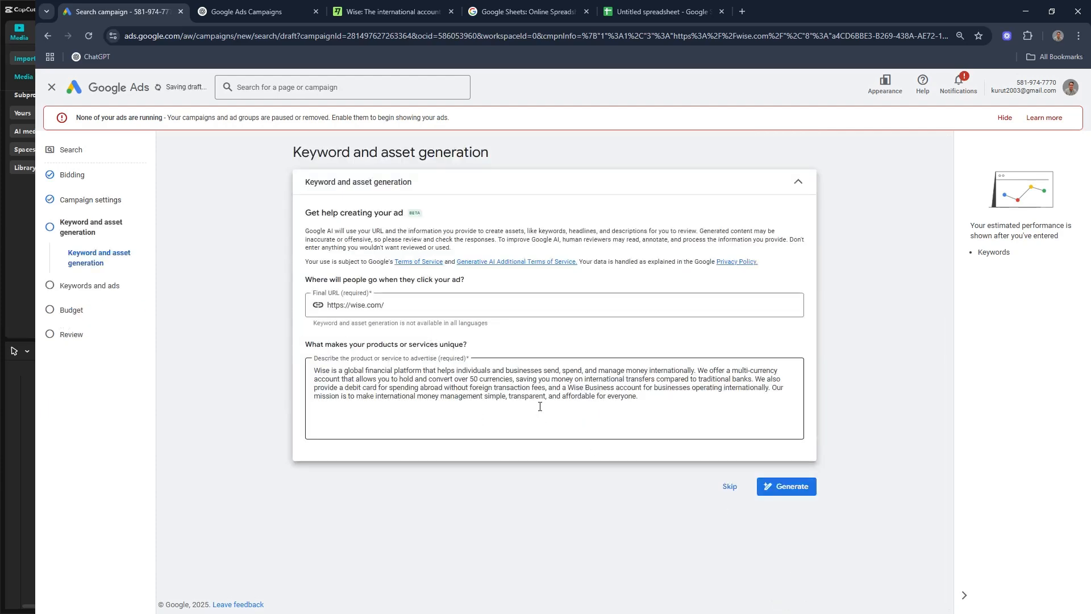
drag(720, 404, 250, 345)
click(730, 484)
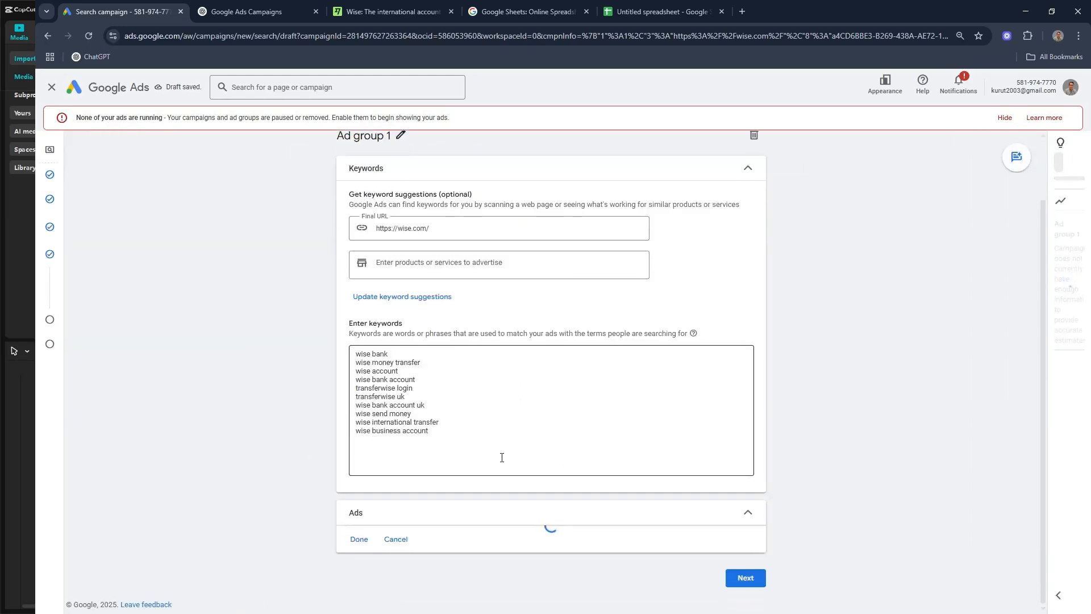
- Switch to ChatGPT and copy the table of search keywords with match types for Campaign 2: Filipino Freelancers in the Philippines
click(231, 12)
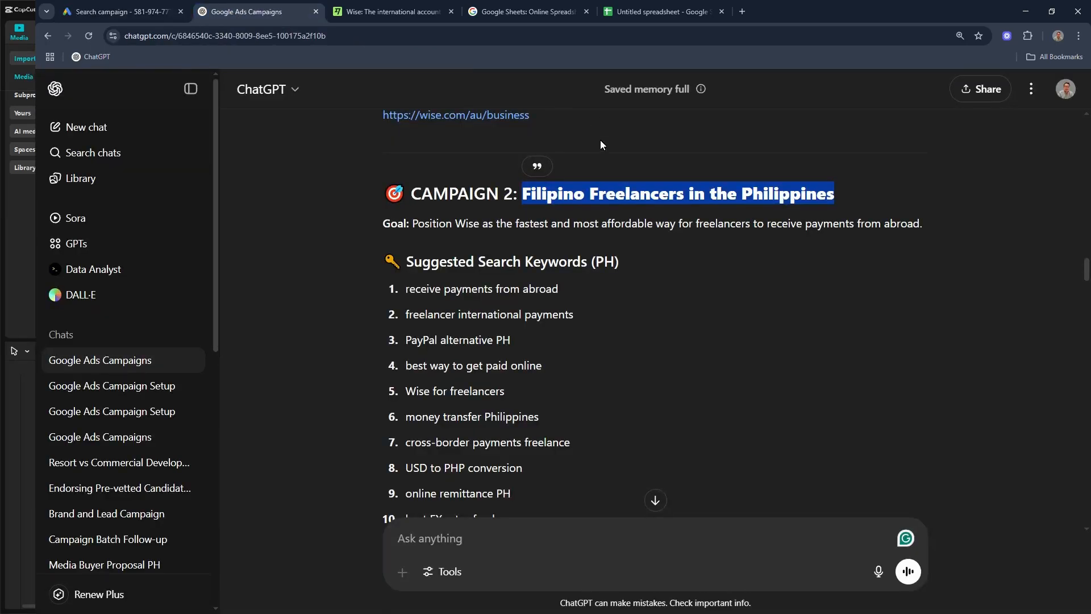
scroll(603, 314, down, 20)
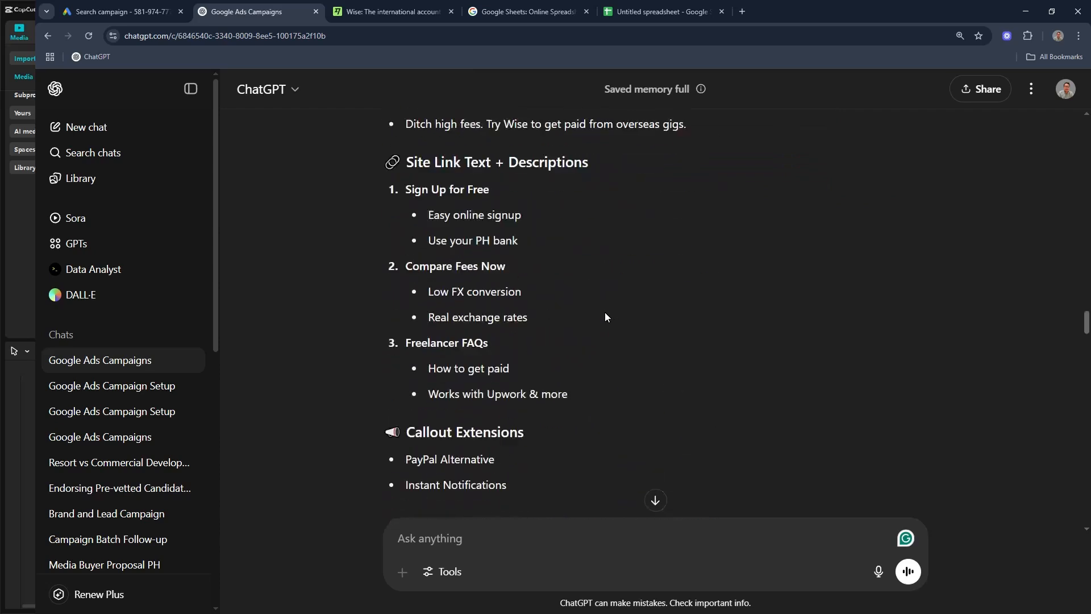
scroll(605, 312, down, 20)
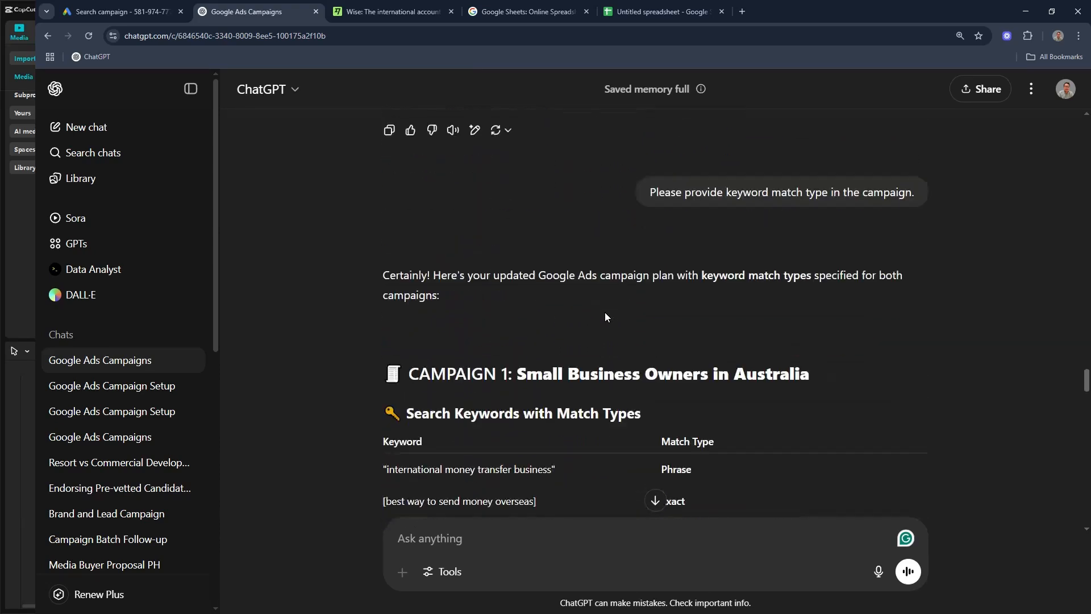
scroll(604, 312, down, 5)
scroll(604, 312, up, 4)
scroll(605, 312, down, 8)
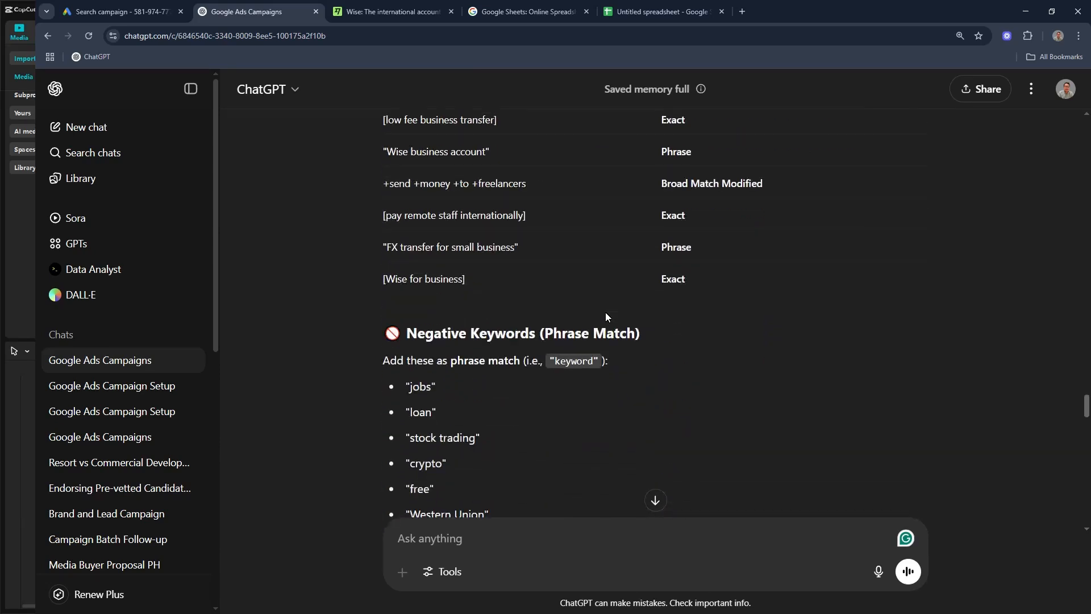
scroll(606, 312, down, 7)
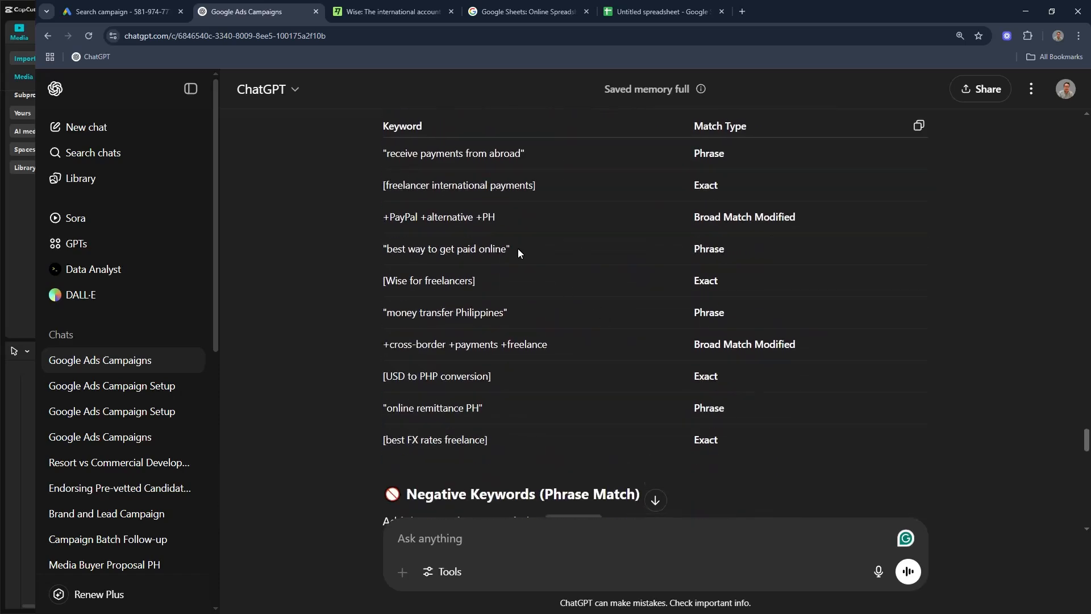
drag(383, 154, 558, 199)
click(919, 125)
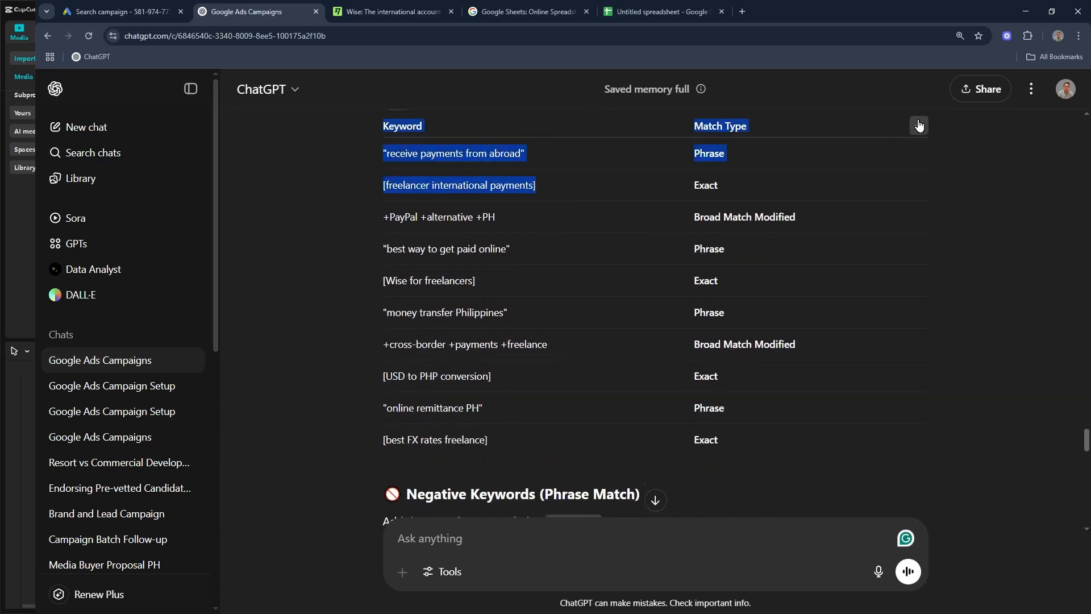
- Switch to the Google Sheets spreadsheet and clear the Australian campaign's keyword list, including its header, from column A
click(655, 13)
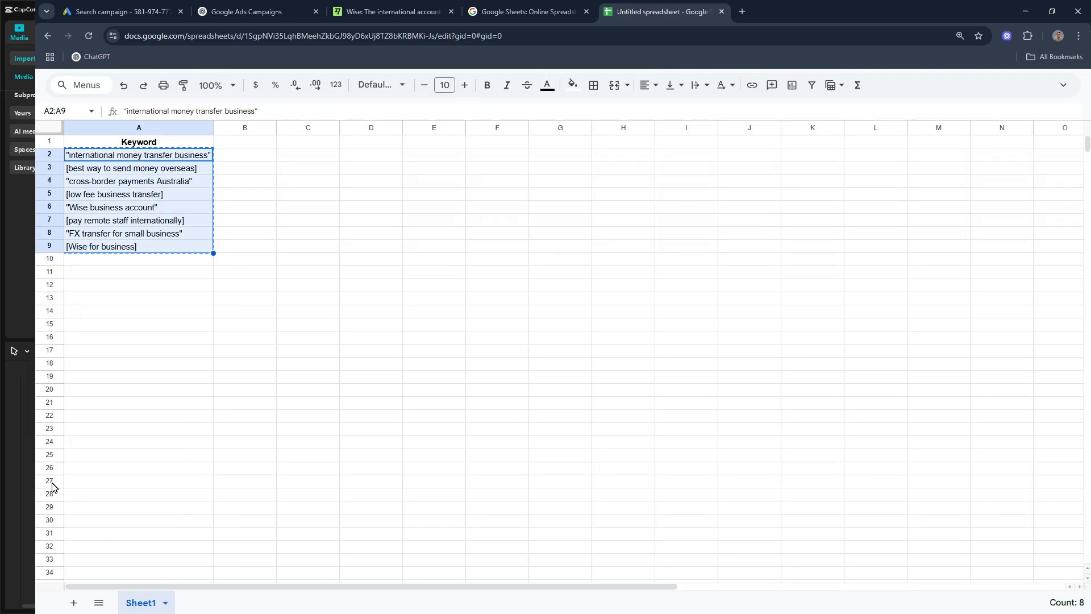
click(136, 276)
click(149, 299)
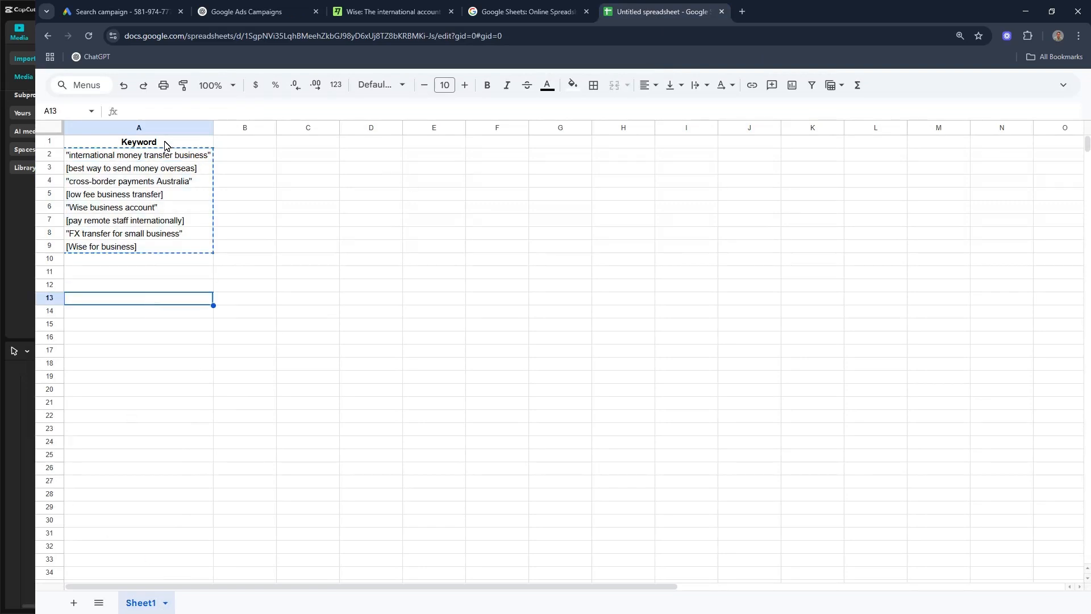
drag(170, 247, 177, 145)
key(Delete)
- Paste the copied keyword table starting at cell A1 and delete the Match Type column
click(181, 143)
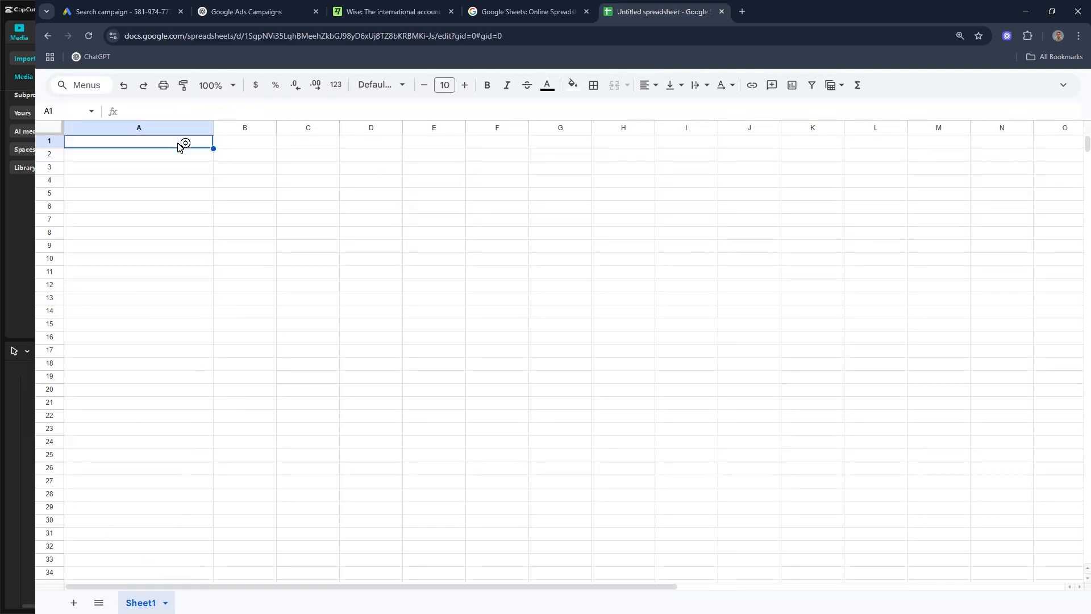
key(ctrl+v)
click(249, 124)
right_click(249, 124)
click(298, 283)
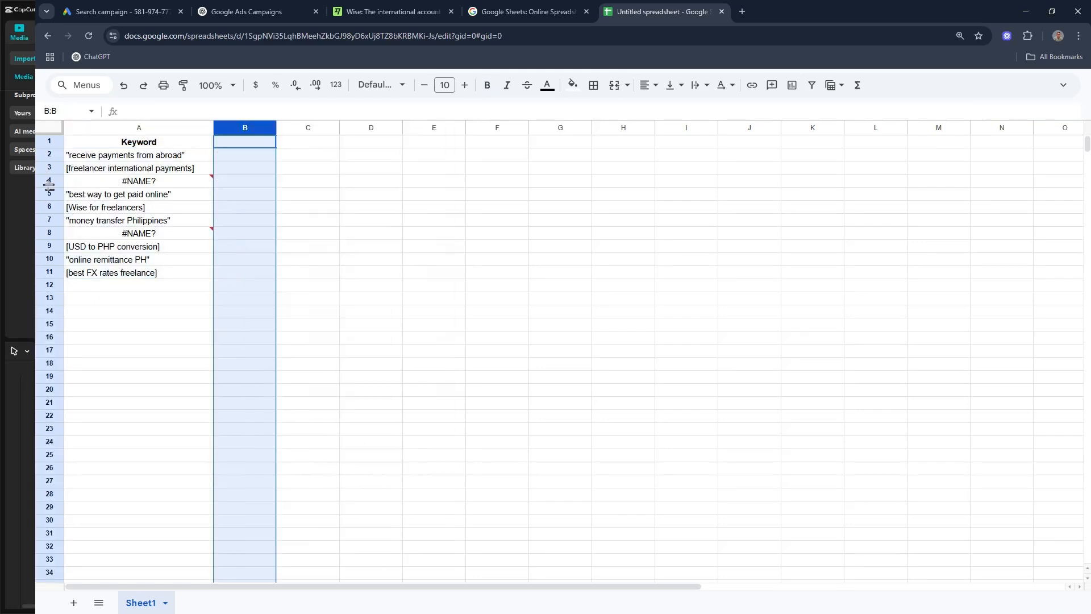
- Delete the rows holding the two broad match modified keywords, +PayPal +alternative +PH and +cross-border +payments +freelance
click(49, 181)
right_click(50, 180)
click(103, 324)
click(49, 220)
right_click(50, 220)
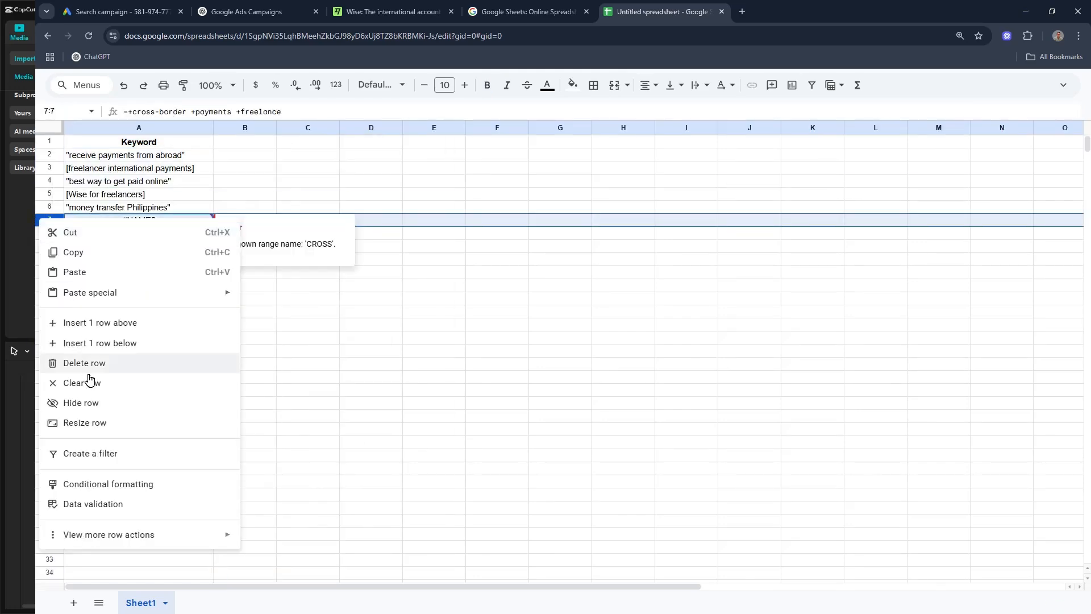
click(95, 364)
- Copy the keywords in A2:A9 and replace Ad group 1's suggested keywords in Google Ads with them
drag(136, 154, 142, 246)
key(ctrl+c)
click(145, 11)
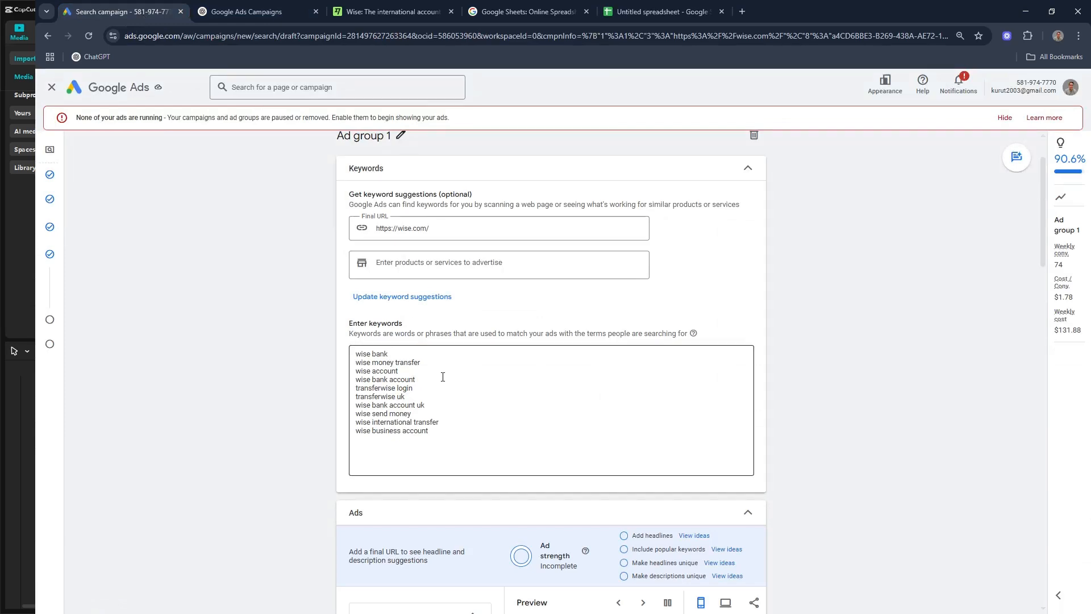
double_click(387, 362)
key(ctrl+a)
key(ctrl+v)
scroll(417, 282, down, 8)
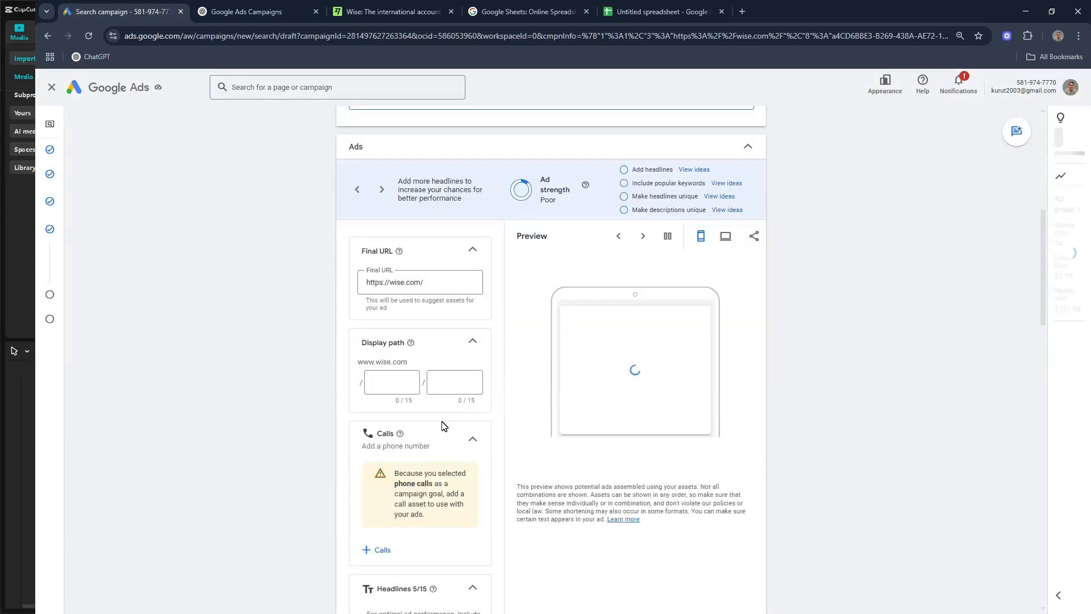
scroll(416, 282, up, 1)
click(473, 241)
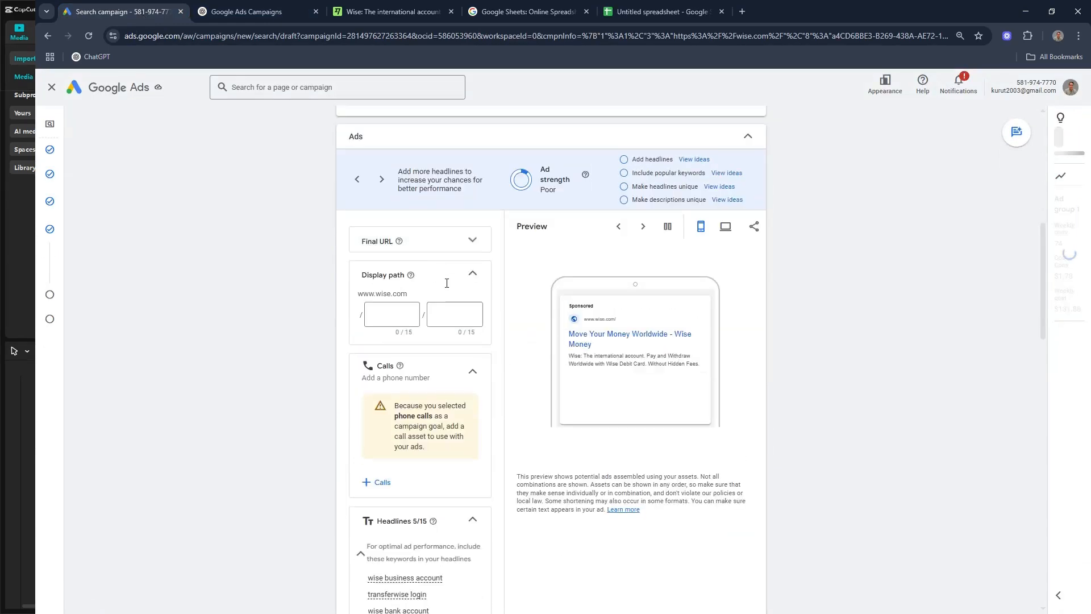
click(307, 12)
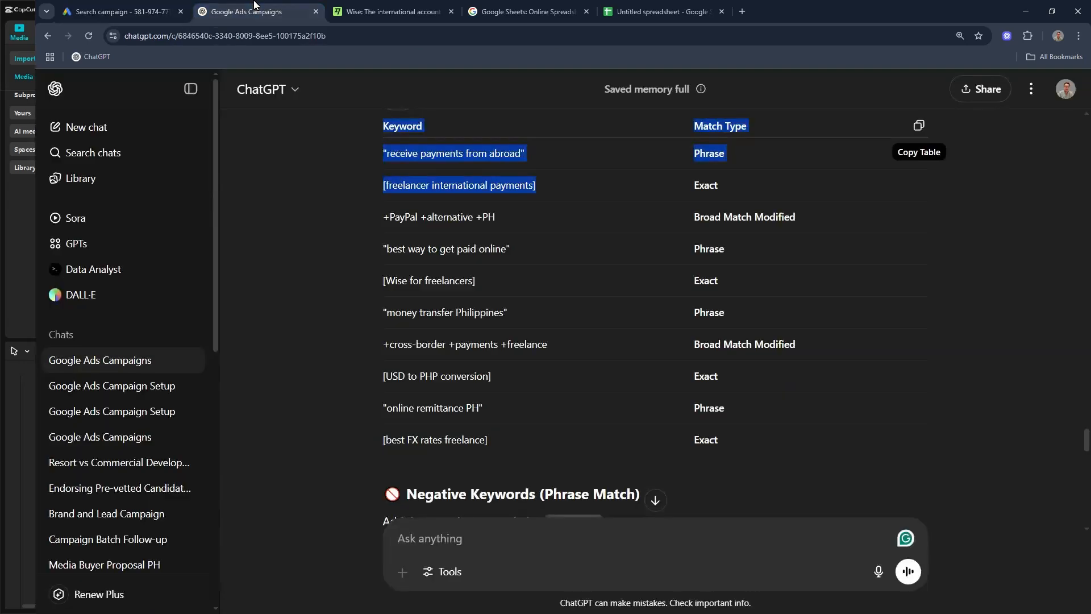
scroll(569, 298, up, 3)
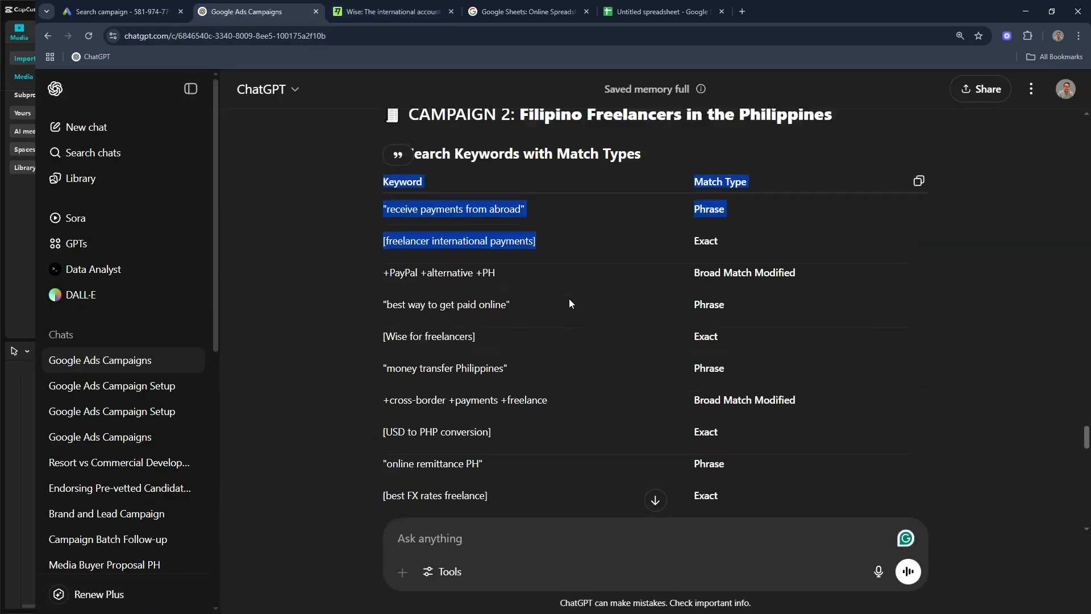
scroll(571, 292, down, 15)
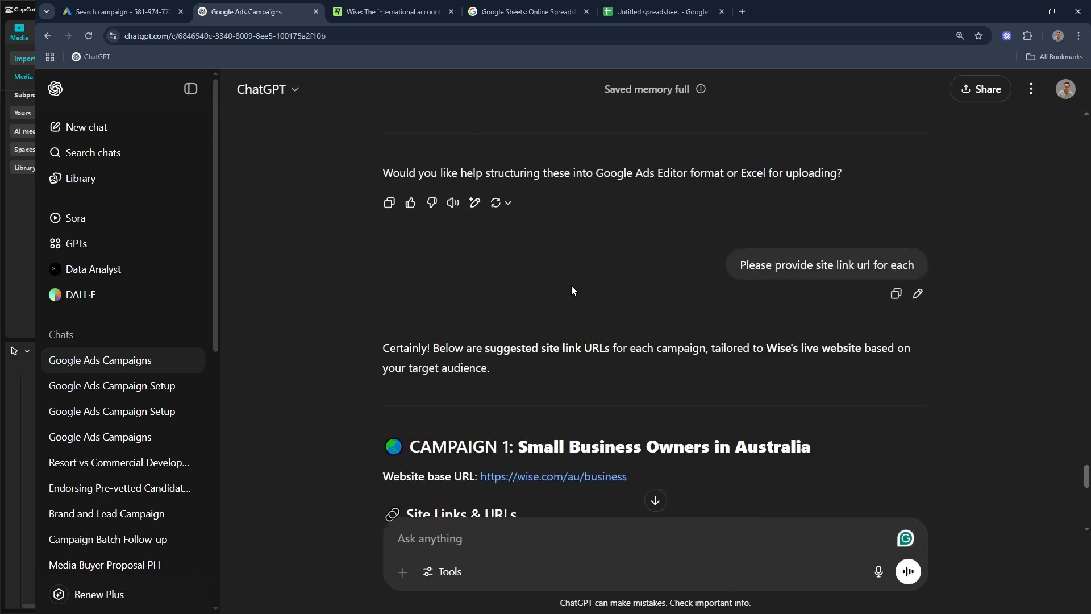
scroll(571, 291, down, 8)
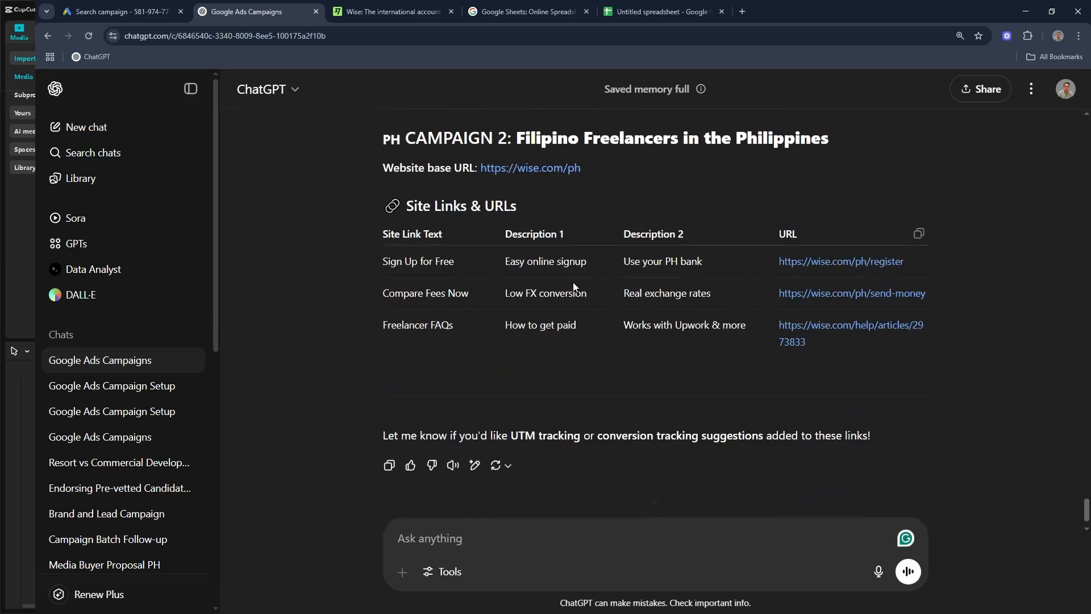
drag(602, 341, 483, 346)
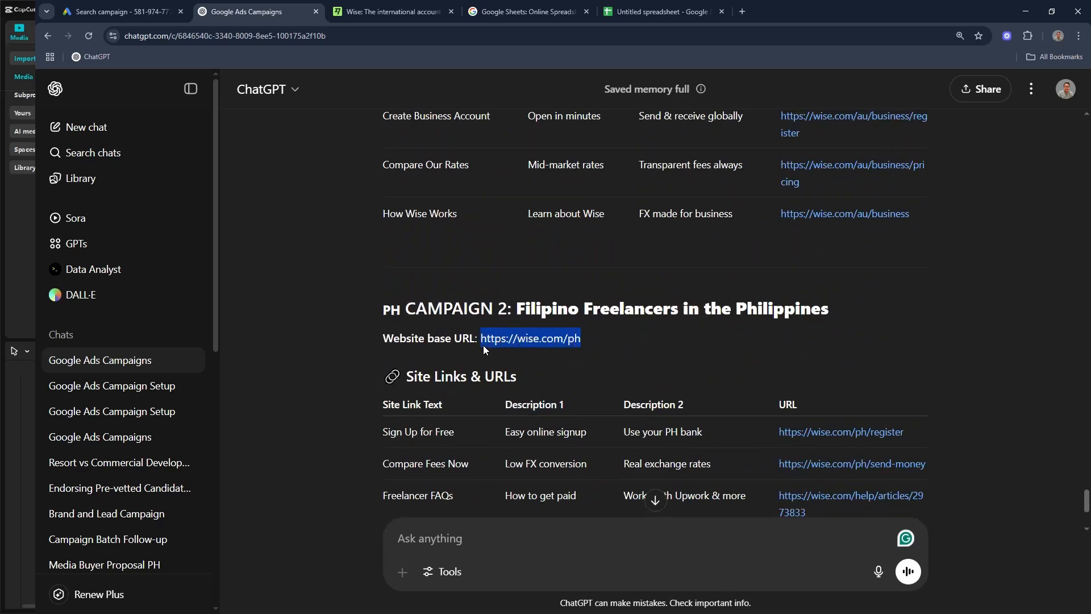
click(121, 12)
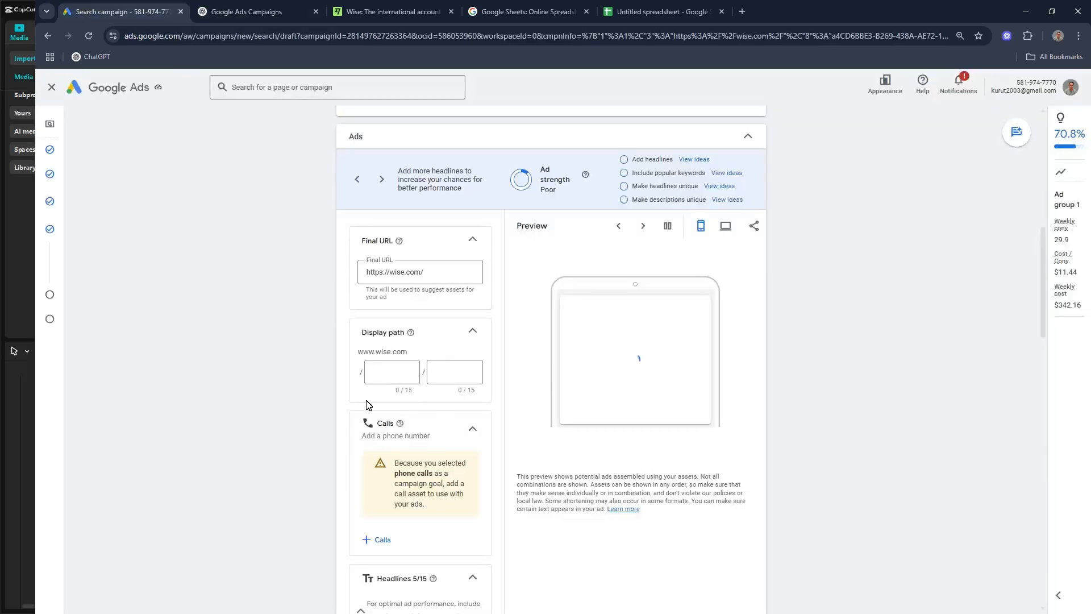
click(421, 277)
key(ctrl+a)
key(ctrl+v)
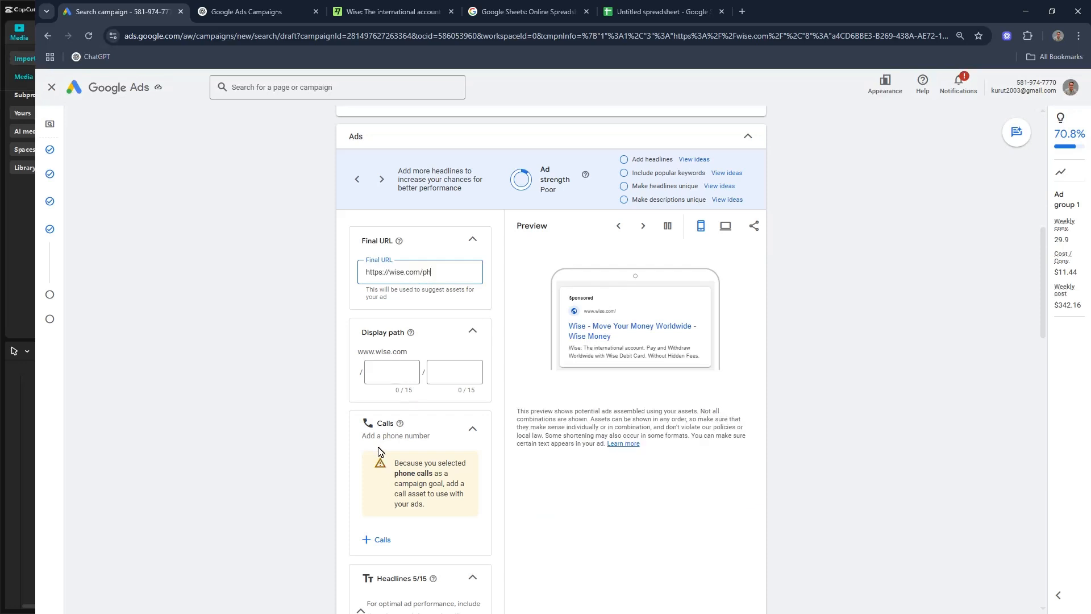
- Set the ad's two display path parts to filipino and freelancer
click(405, 375)
text(fil)
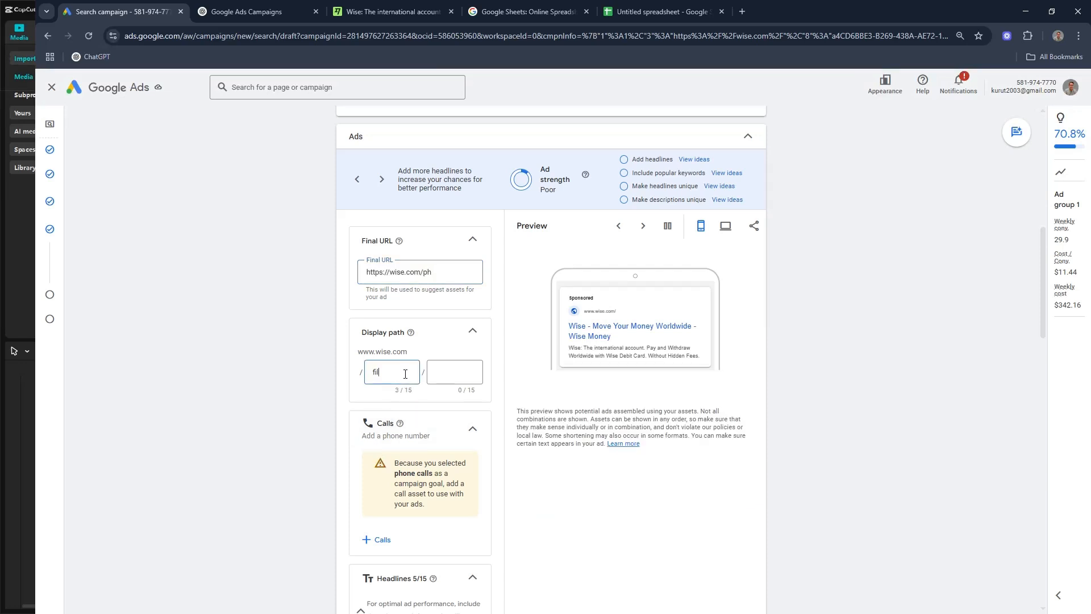
text(l)
text(pino)
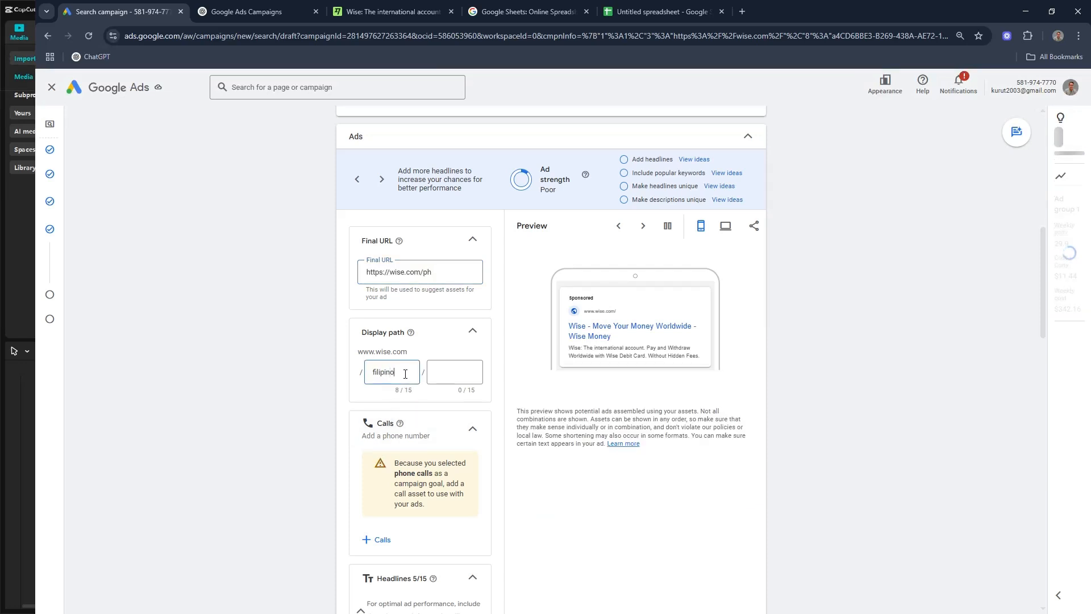
key(Tab)
text(fre)
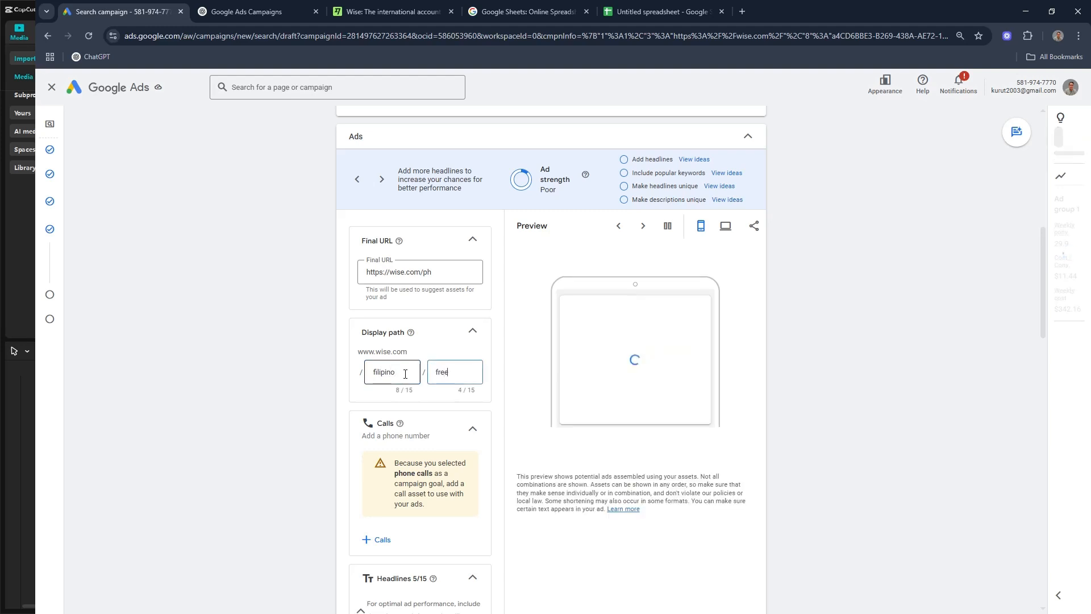
text(elancer)
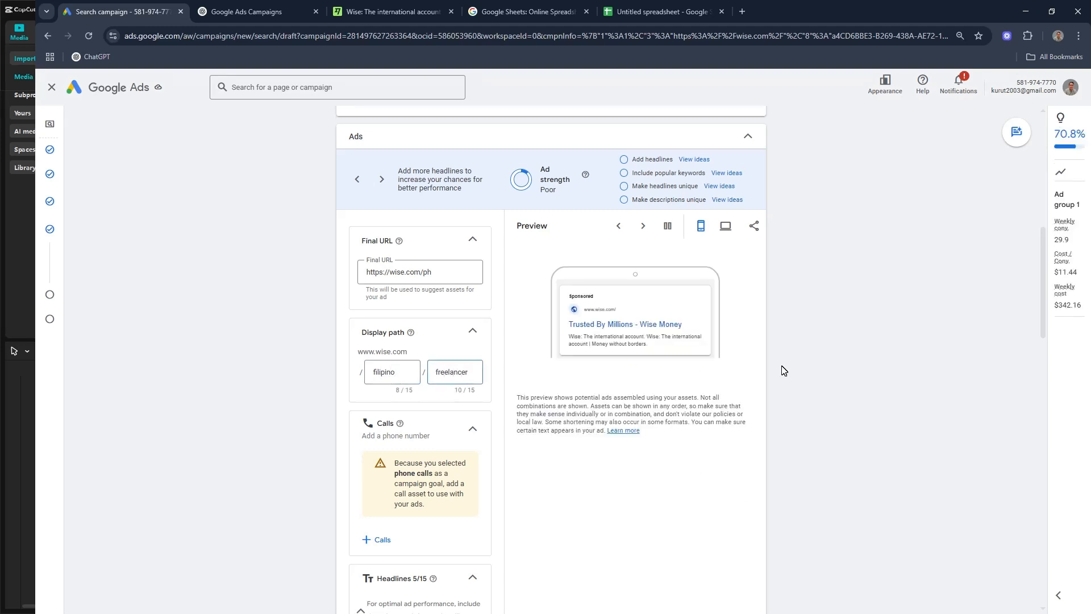
- Copy Get Paid Fast with Wise from ChatGPT's Campaign 2 headlines and replace the ad's first headline with it
scroll(806, 345, down, 6)
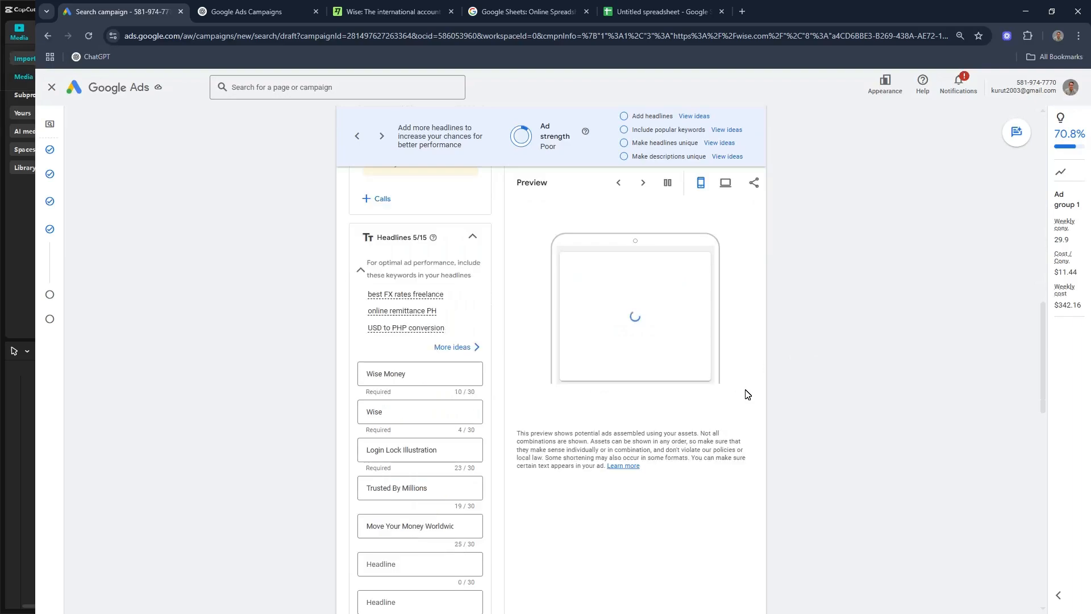
click(202, 7)
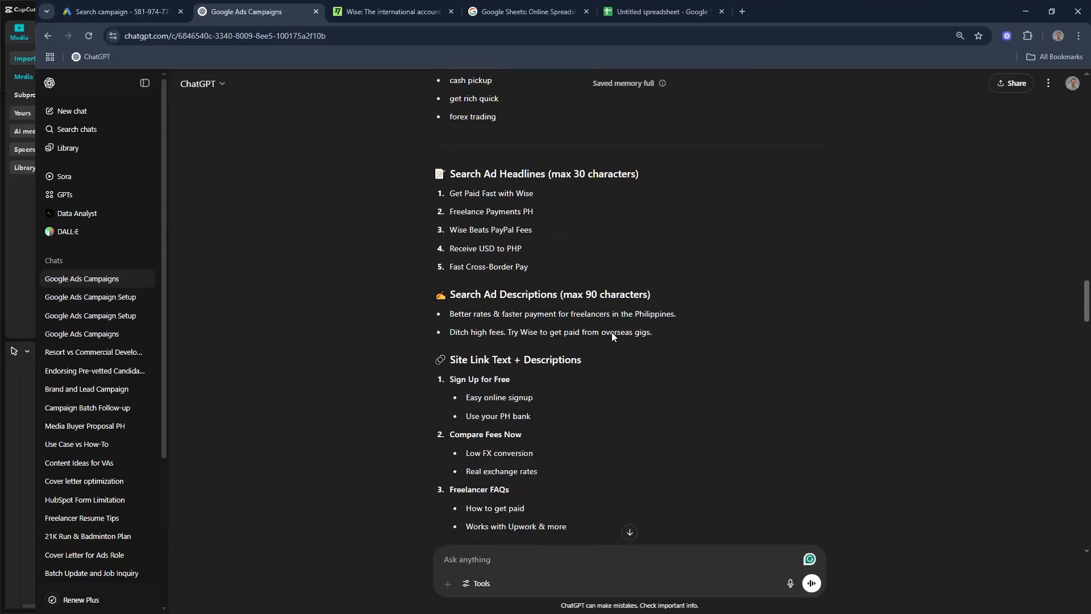
drag(534, 194, 451, 194)
key(ctrl+c)
click(122, 11)
drag(365, 373, 409, 376)
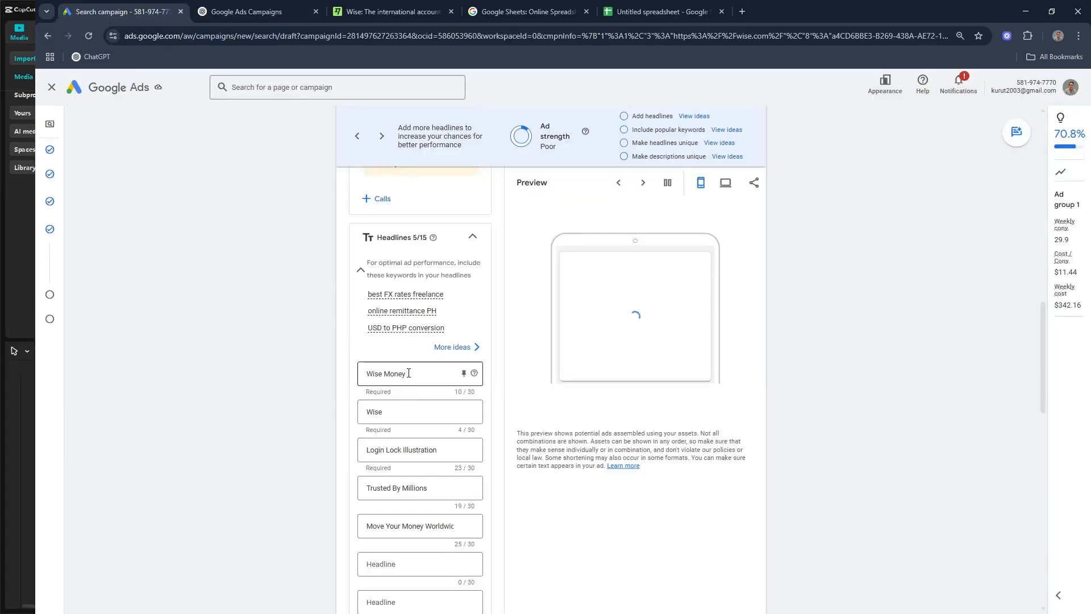
key(ctrl+v)
- Replace the ad's second headline with Freelance Payments PH from the ChatGPT headline list
click(239, 12)
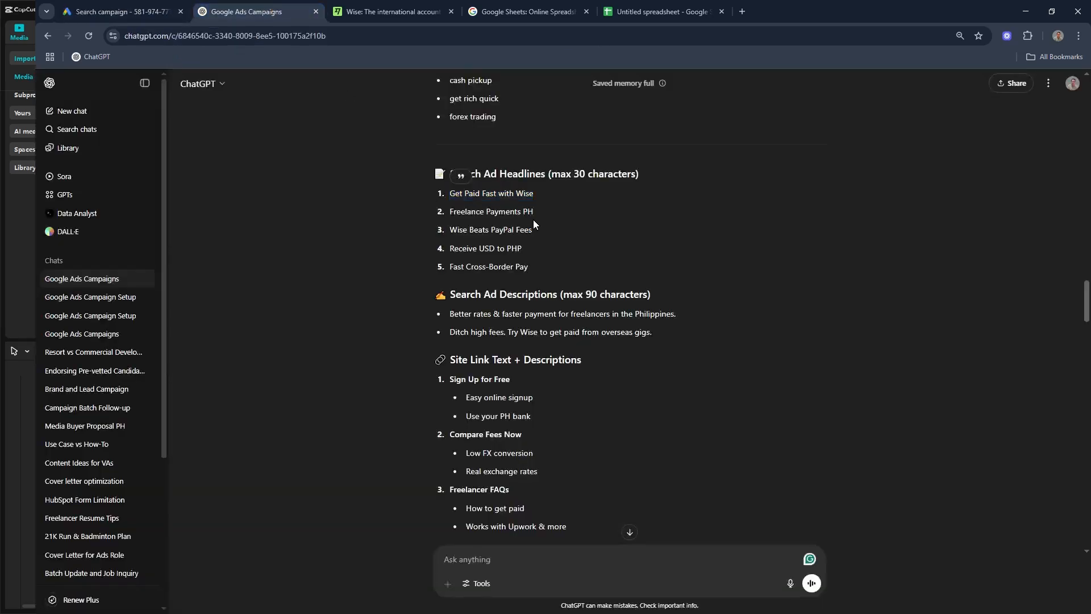
click(157, 12)
click(403, 414)
key(ctrl+a)
text(Freelance Payments PH)
scroll(407, 430, down, 2)
- Copy Wise Beats PayPal Fees from ChatGPT and replace the third headline, Login Lock Illustration, with it
click(435, 343)
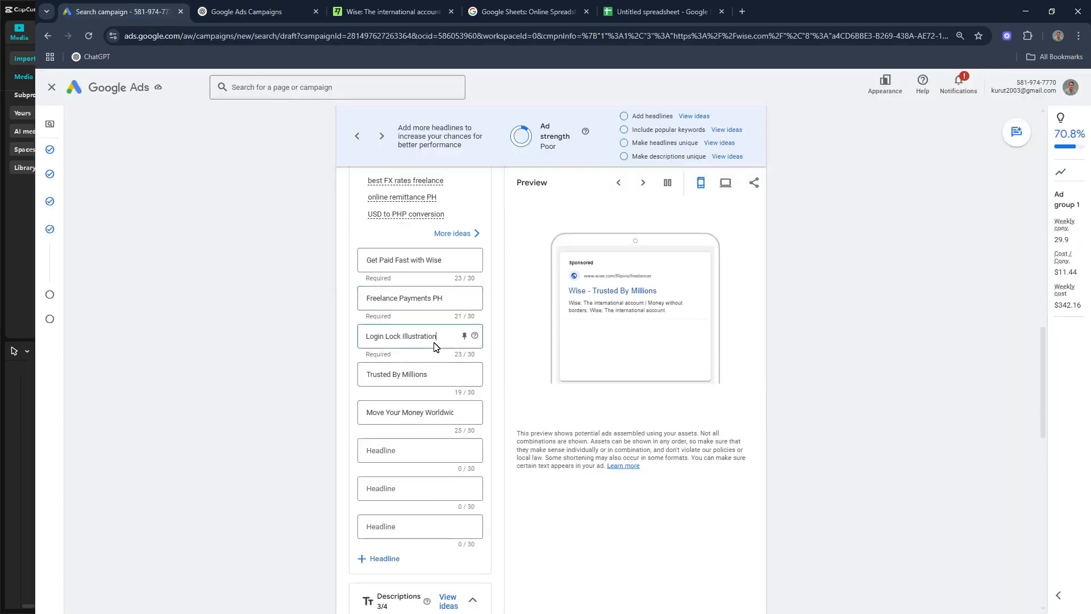
click(250, 12)
drag(535, 230, 446, 229)
key(ctrl+c)
click(136, 12)
key(ctrl+a)
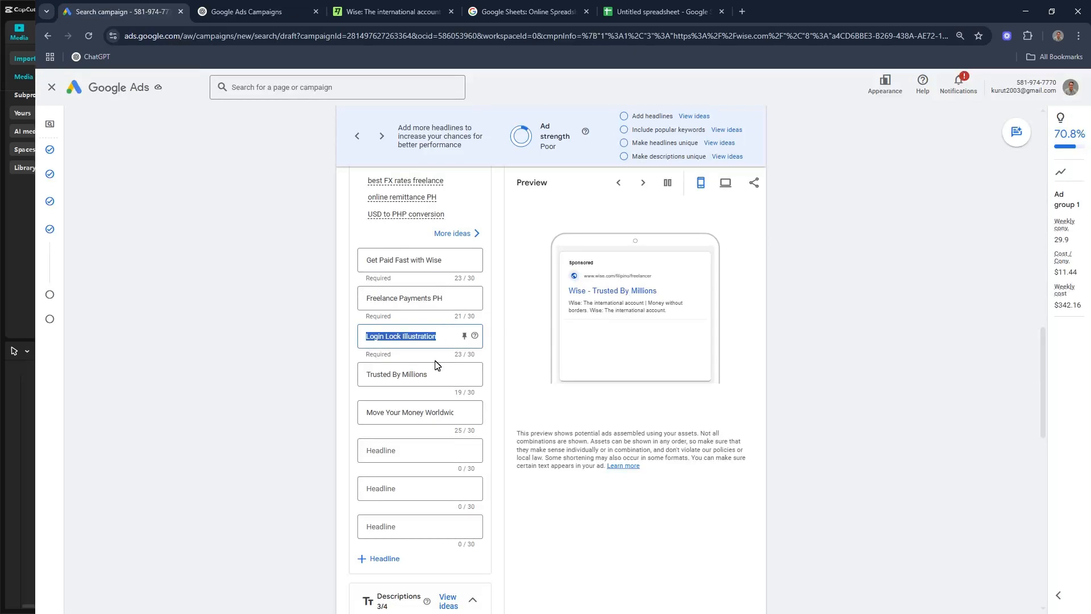
key(ctrl+v)
- Replace the fourth headline, Trusted By Millions, with ChatGPT's fourth suggestion, Receive USD to PHP
click(437, 367)
click(250, 12)
drag(433, 314, 366, 315)
click(137, 12)
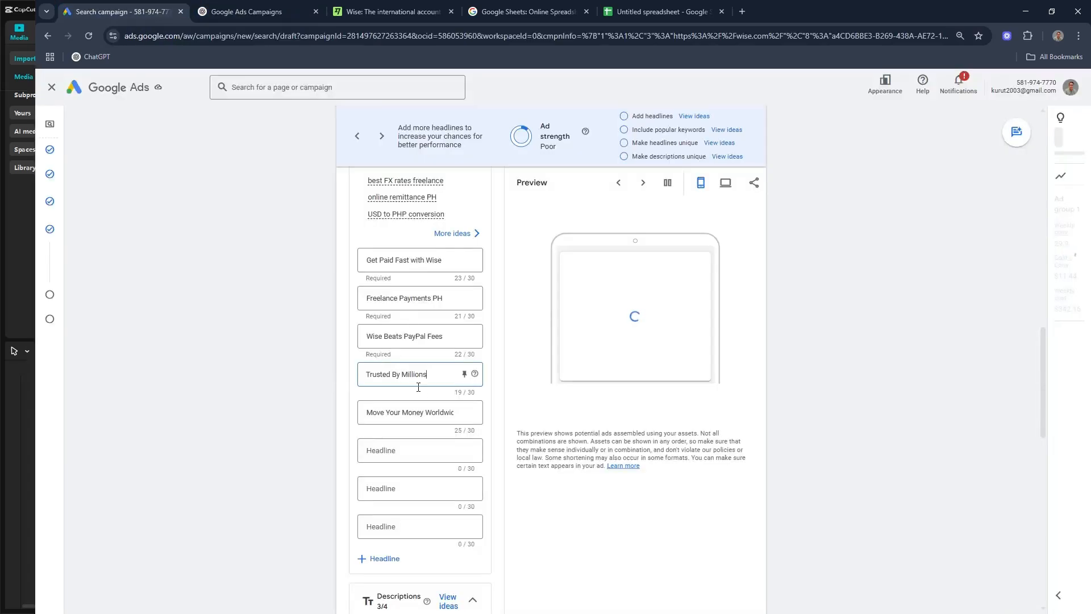
key(ctrl+a)
- Copy Fast Cross-Border Pay from ChatGPT and replace the ad's fifth headline with it
click(250, 12)
drag(473, 270, 447, 267)
key(ctrl+c)
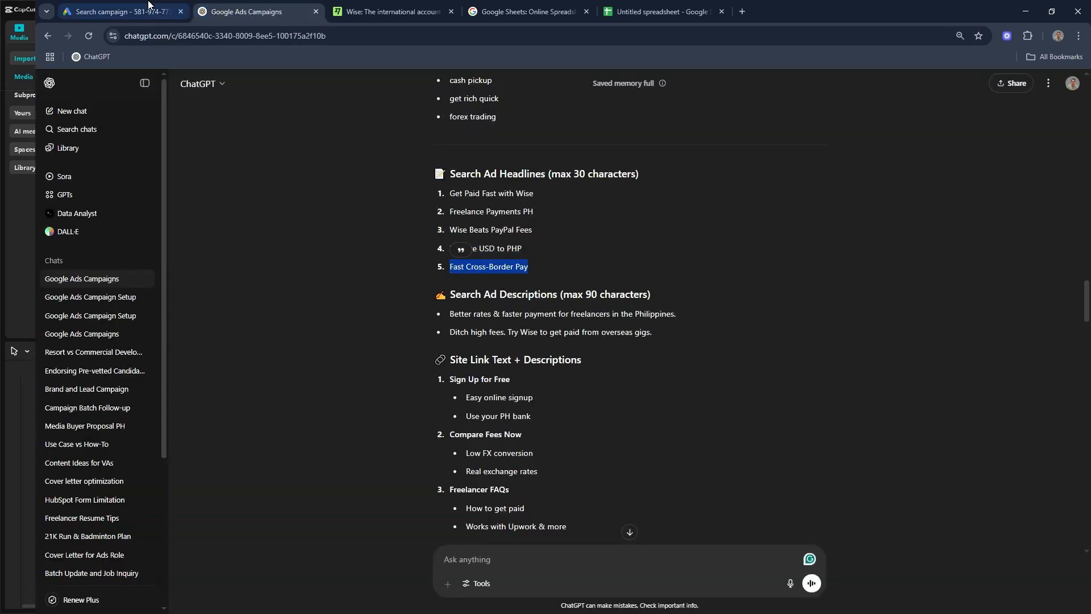
click(137, 12)
key(ctrl+v)
click(427, 409)
key(ctrl+a)
key(ctrl+v)
- Replace the first ad description with ChatGPT's "Better rates & faster payment for freelancers in the Philippines."
scroll(423, 364, down, 5)
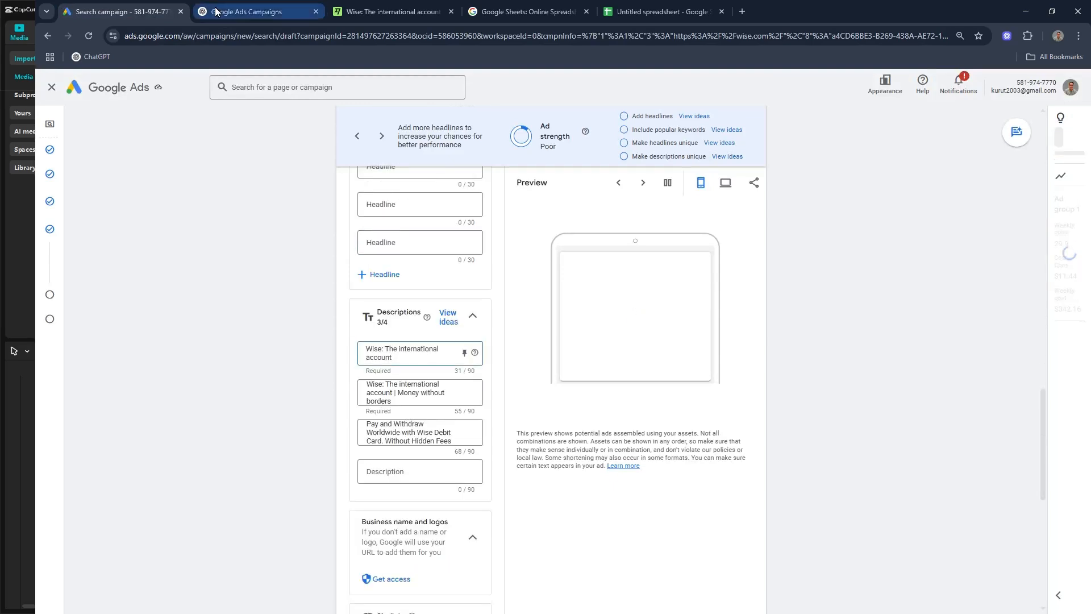
click(250, 12)
drag(449, 314, 674, 314)
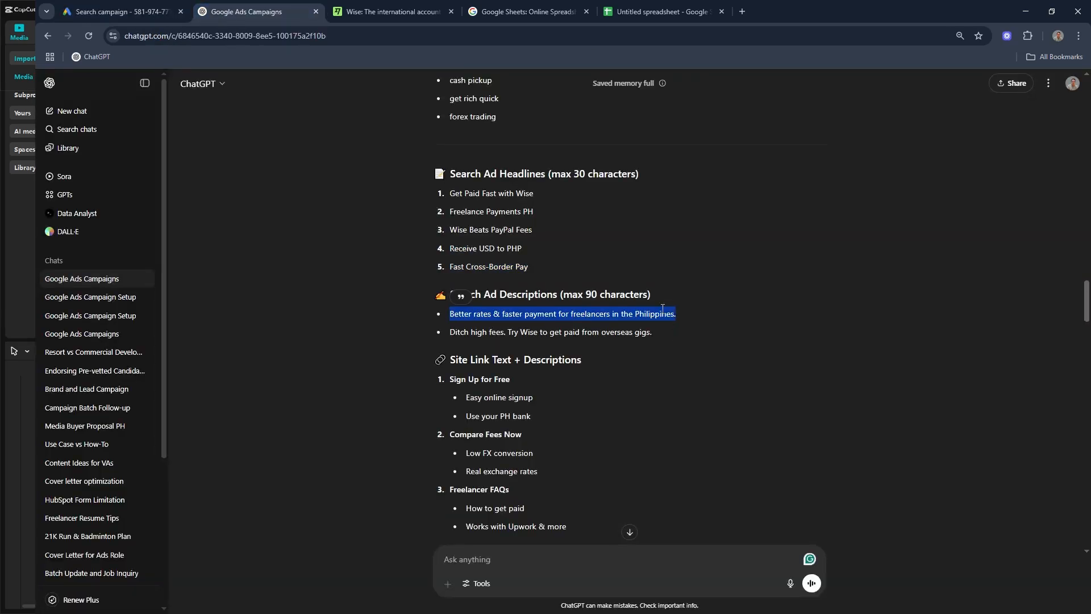
key(ctrl+c)
click(137, 12)
click(410, 353)
key(ctrl+a)
key(ctrl+v)
- Replace the second ad description with ChatGPT's "Ditch high fees. Try Wise to get paid from overseas gigs."
click(425, 394)
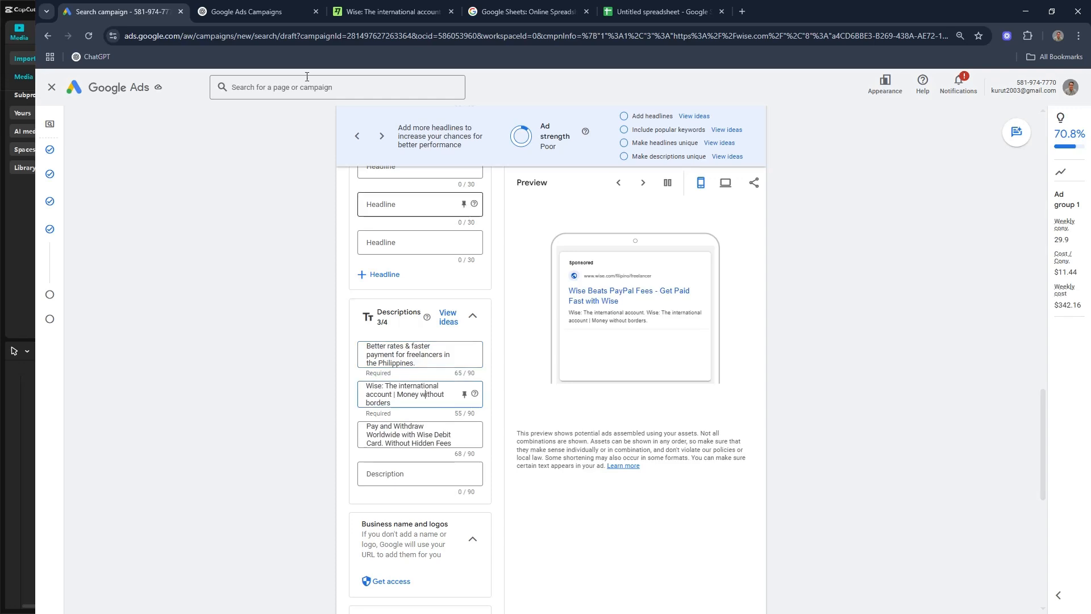
click(250, 12)
scroll(545, 284, down, 1)
drag(453, 275, 640, 275)
key(ctrl+c)
click(136, 12)
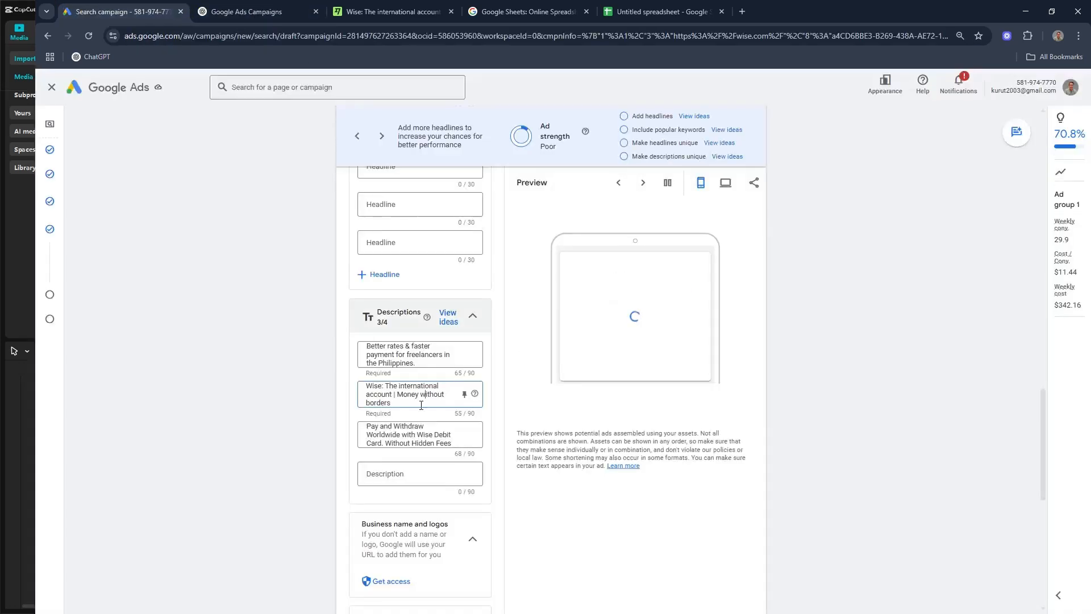
key(ctrl+a)
key(ctrl+v)
- Clear the third ad description about paying and withdrawing with the Wise Debit Card
click(421, 434)
key(ctrl+a)
key(BackSpace)
- Start creating Sitelink 1 and set its text to Sign Up for Free, copied from ChatGPT's Campaign 2 site links table
scroll(454, 453, down, 2)
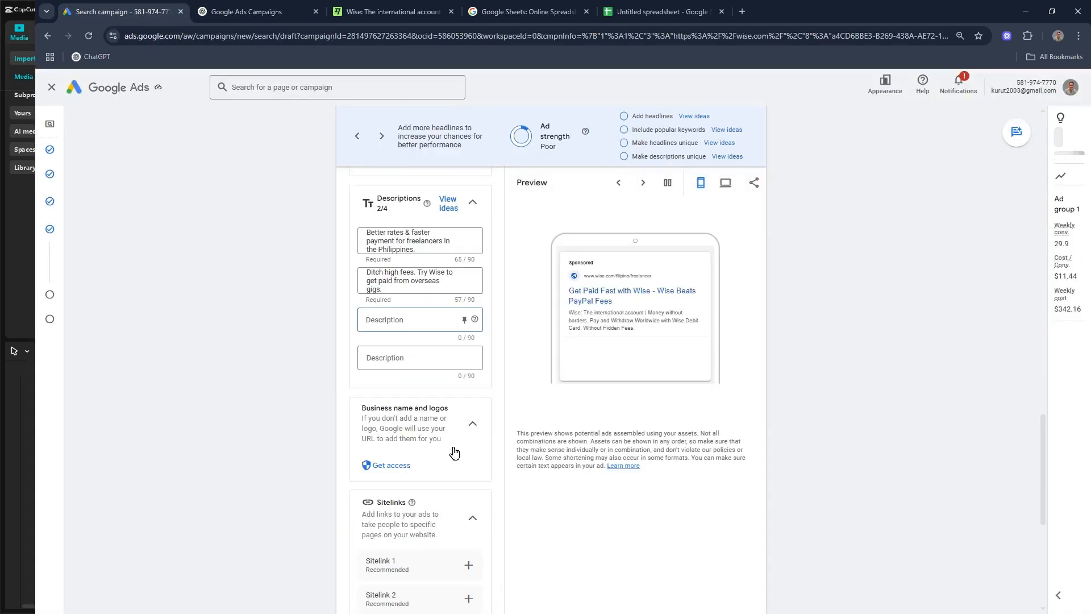
scroll(454, 452, down, 3)
click(466, 390)
click(255, 12)
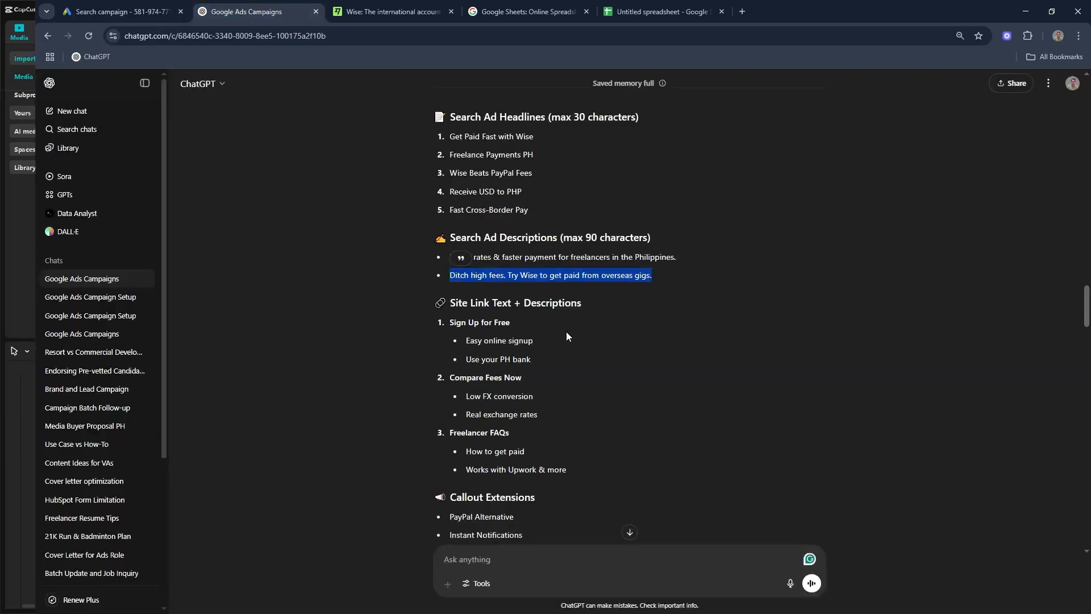
scroll(543, 299, down, 20)
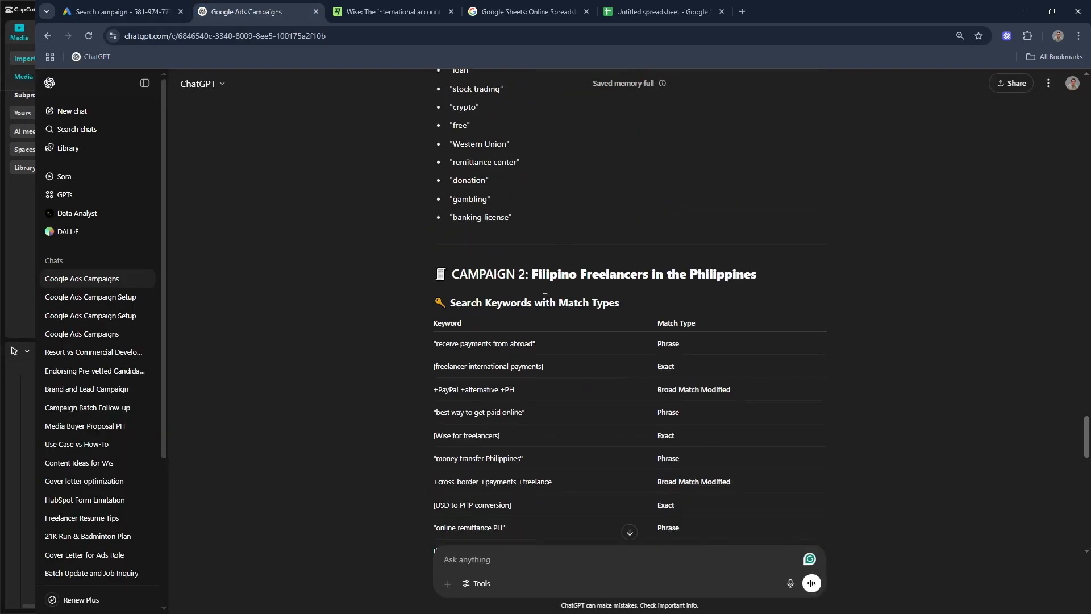
scroll(544, 297, down, 10)
drag(486, 329, 430, 329)
click(135, 10)
click(250, 12)
triple_click(484, 330)
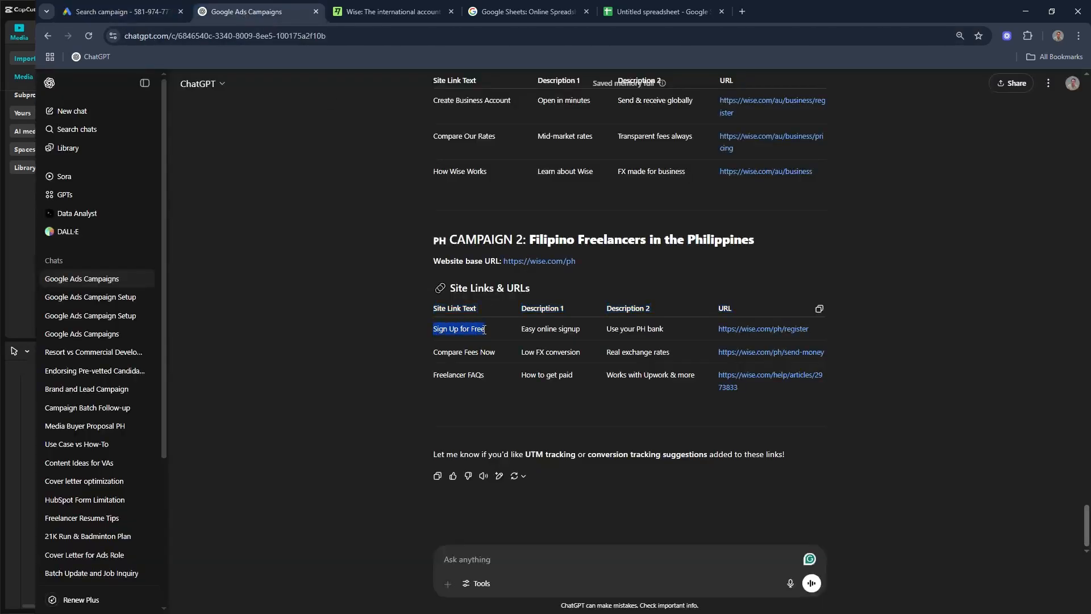
key(ctrl+c)
click(122, 11)
click(364, 178)
key(ctrl+v)
- Copy Easy online signup from ChatGPT and enter it as the first sitelink's description line 1
click(255, 11)
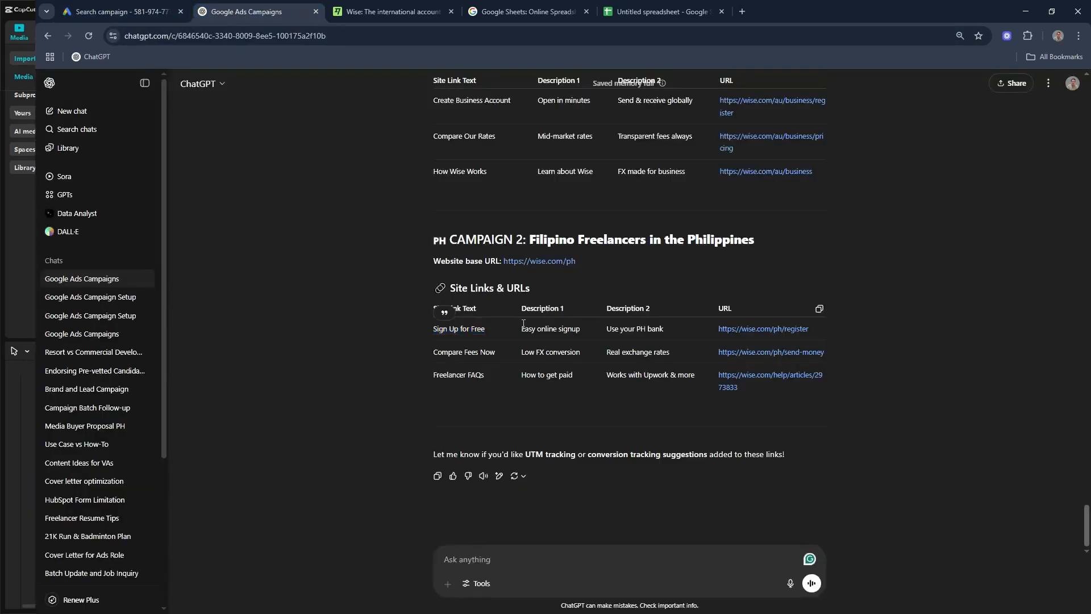
drag(523, 323, 603, 330)
key(ctrl+c)
click(122, 11)
click(346, 224)
key(ctrl+v)
- Copy Use your PH bank from ChatGPT's site links table for the first sitelink's description line 2 in Google Ads
click(250, 11)
key(ctrl+c)
click(122, 11)
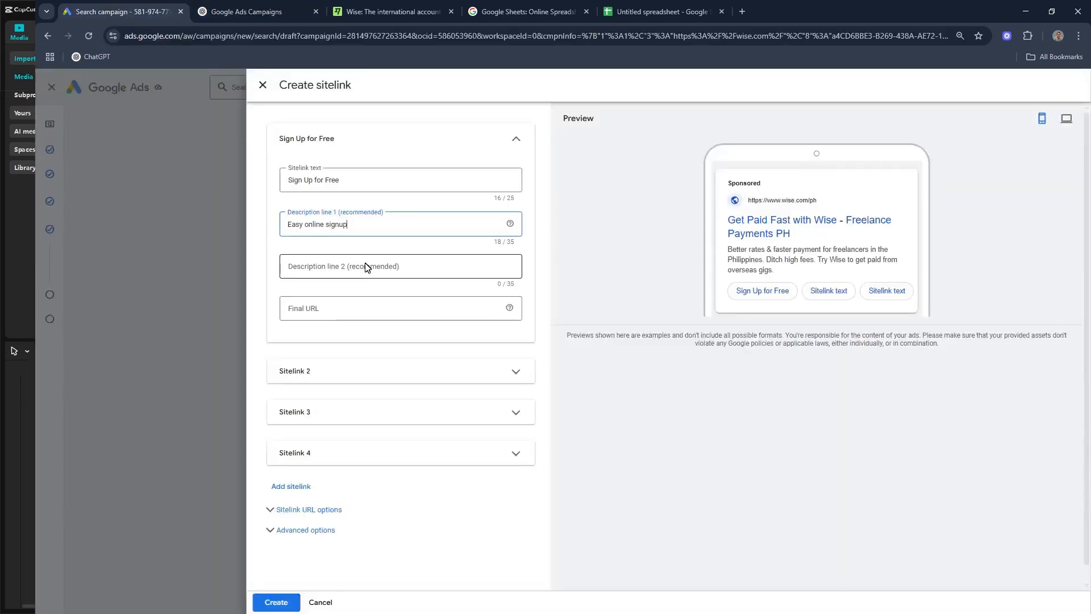
click(367, 267)
key(ctrl+v)
click(250, 11)
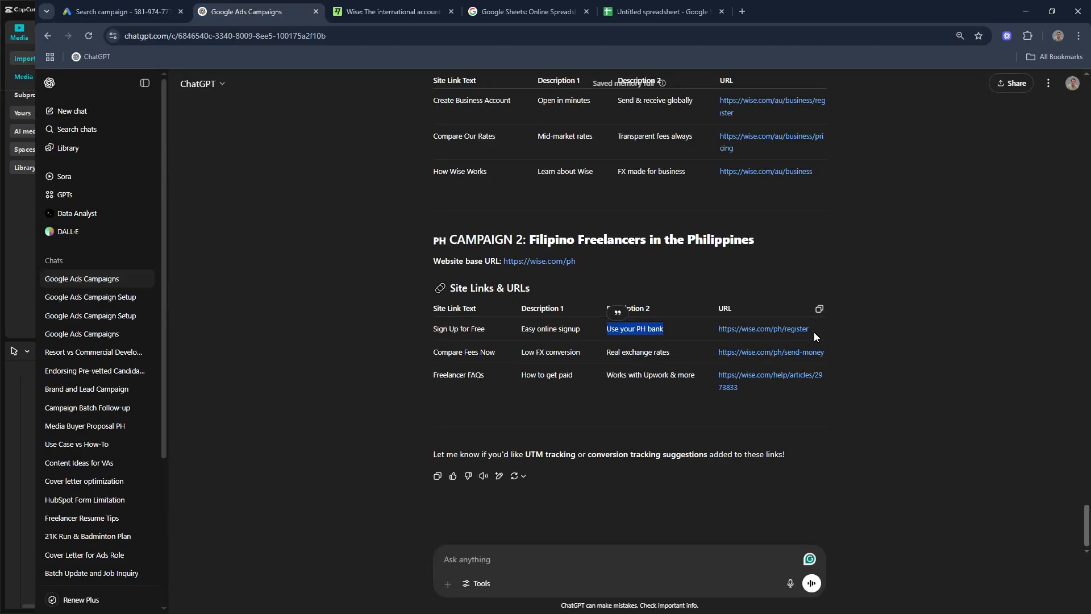
drag(814, 332, 718, 330)
key(ctrl+c)
click(123, 12)
click(334, 315)
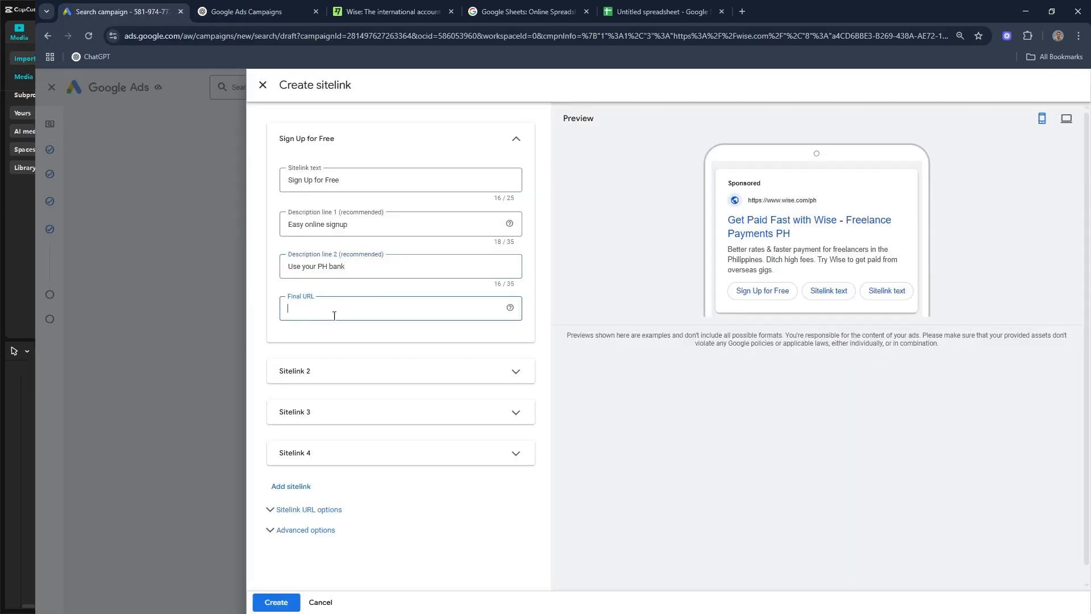
key(ctrl+v)
- Expand Sitelink 2 and set its text to "Compare Fees Now", copied from the Campaign 2 table in ChatGPT
click(341, 374)
scroll(341, 375, down, 2)
click(343, 302)
click(250, 11)
drag(431, 356, 498, 352)
key(ctrl+c)
click(122, 12)
key(ctrl+v)
- Copy "Low FX conversion" from ChatGPT into the Compare Fees Now sitelink's description line 1, without the leading spaces
key(Tab)
click(237, 12)
key(ctrl+c)
click(123, 12)
key(ctrl+v)
key(Tab)
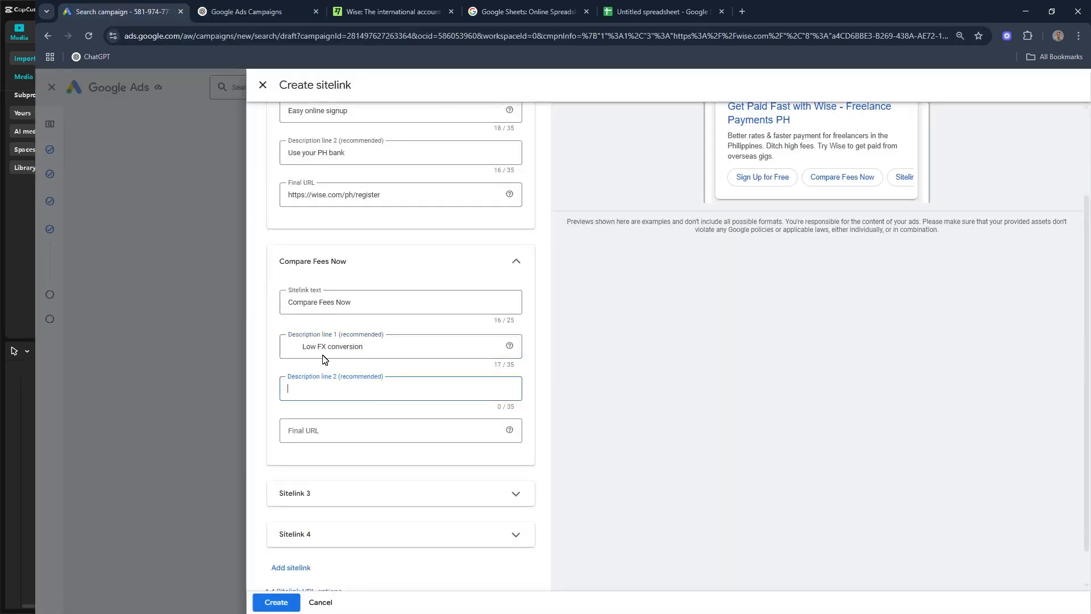
click(303, 347)
- Copy "Real exchange rates" from ChatGPT into description line 2 of the Compare Fees Now sitelink
click(247, 17)
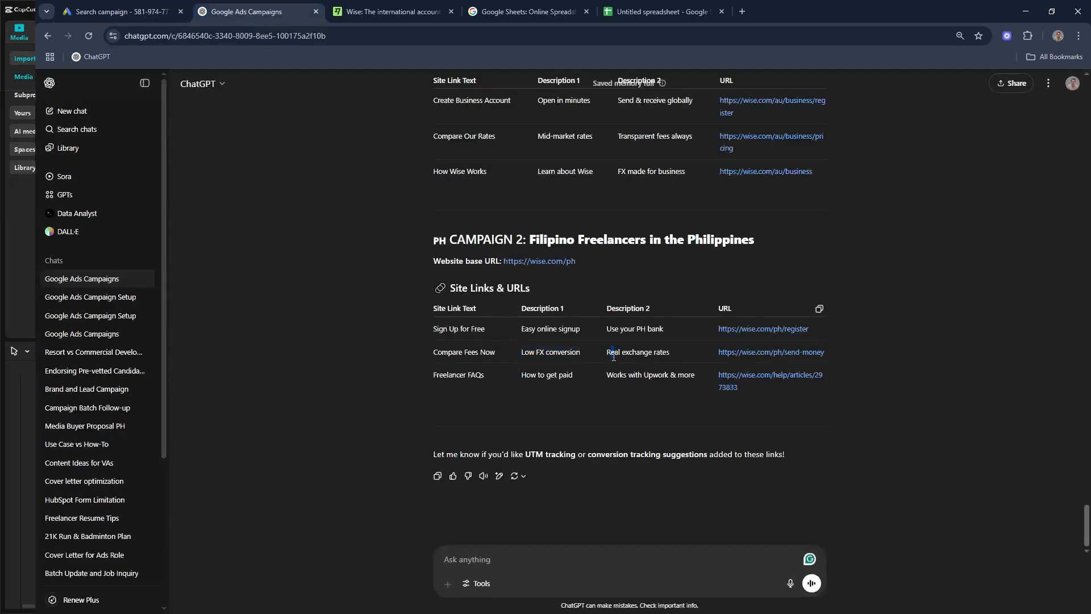
drag(606, 353, 670, 353)
click(136, 12)
click(347, 396)
key(ctrl+v)
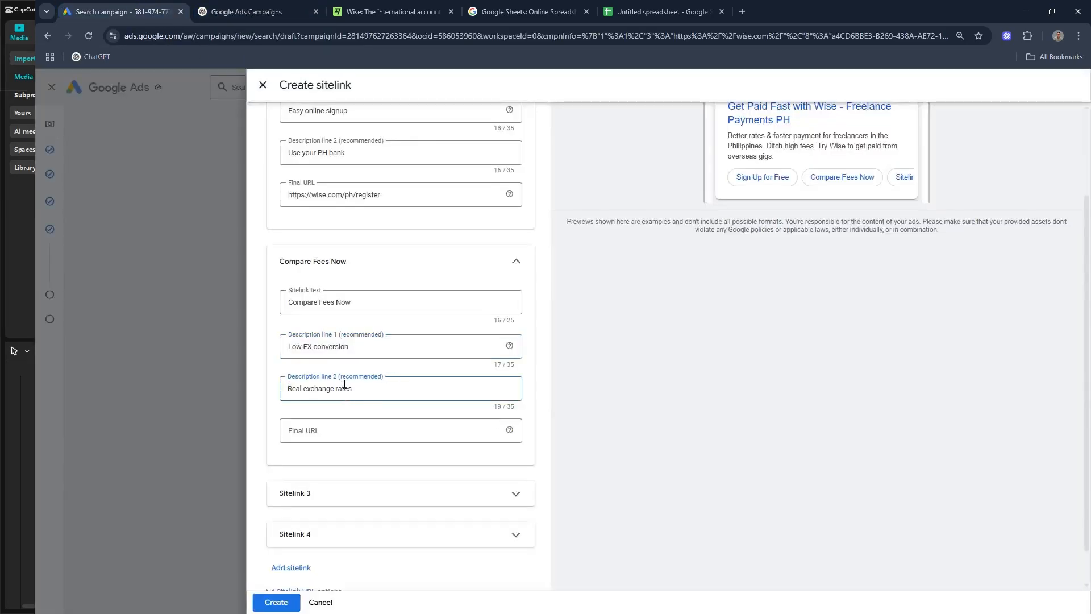
click(248, 12)
mouse_move(839, 352)
mouse_down()
mouse_move(703, 353)
mouse_move(826, 354)
mouse_up()
key(ctrl+c)
click(142, 12)
click(327, 429)
key(ctrl+v)
scroll(335, 493, down, 1)
click(334, 492)
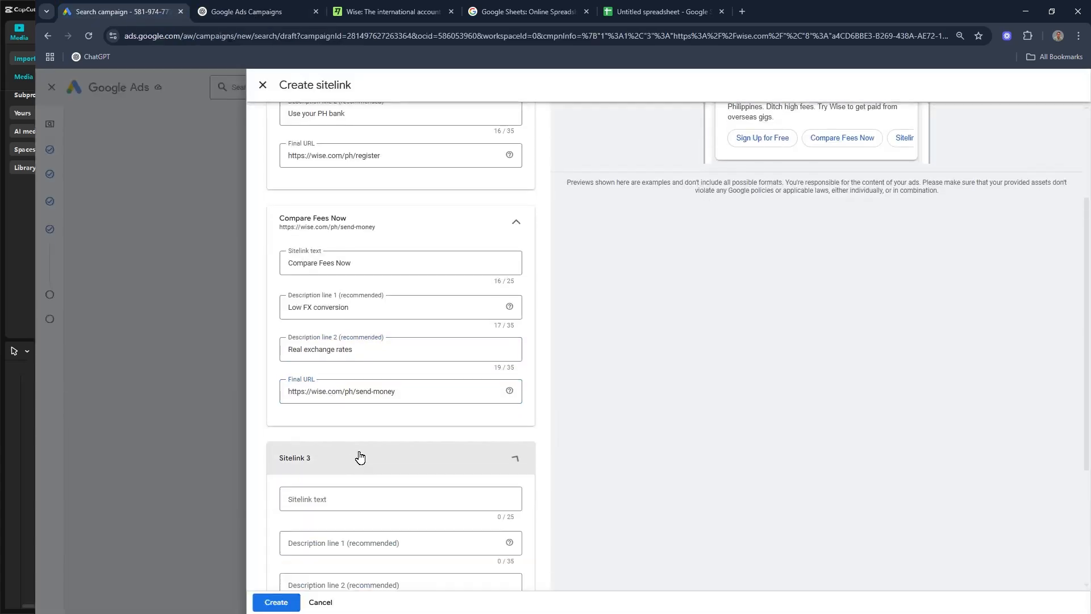
click(248, 11)
drag(427, 374, 399, 274)
key(ctrl+c)
click(122, 12)
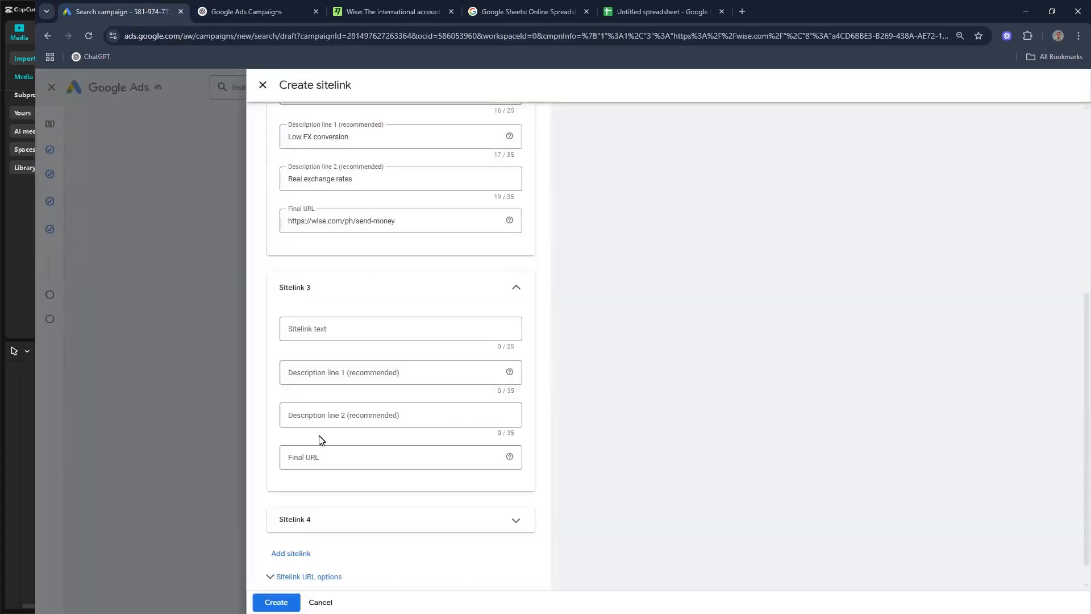
click(335, 328)
key(ctrl+v)
key(ctrl+z)
key(ctrl+v)
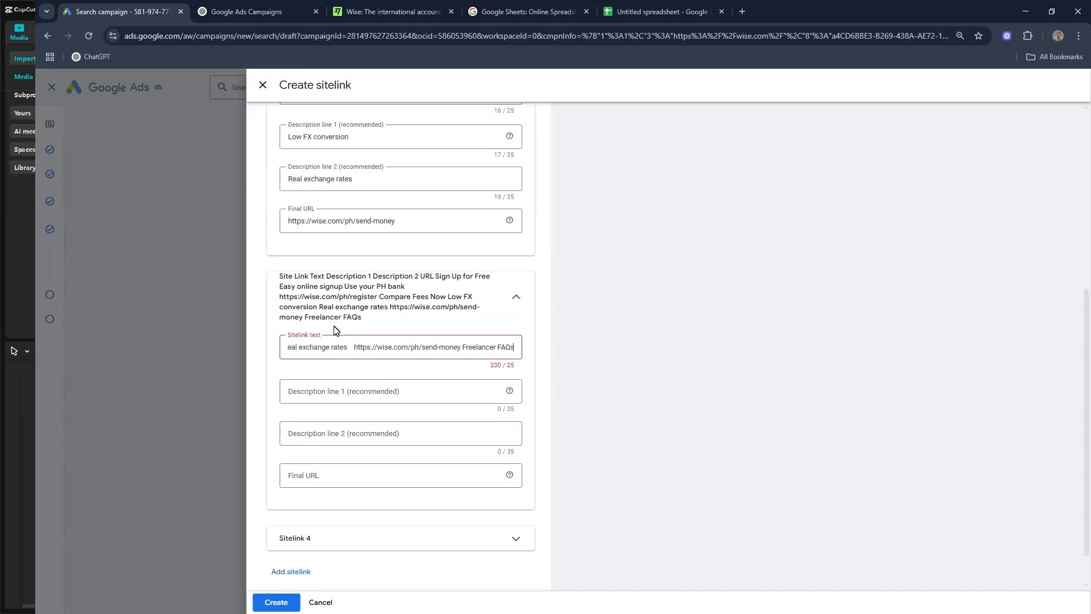
- Copy only "Freelancer FAQs" from the ChatGPT table and enter it as the text of Sitelink 3
click(248, 12)
drag(488, 376, 432, 375)
key(ctrl+c)
click(122, 11)
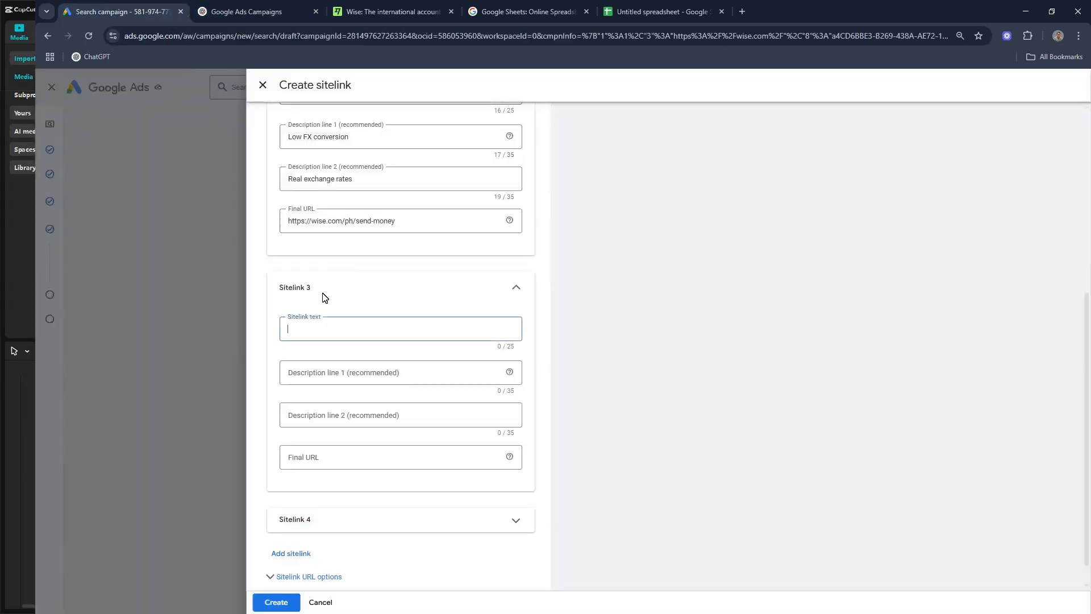
key(ctrl+v)
- Copy "How to get paid" from ChatGPT into description line 1 of the Freelancer FAQs sitelink
click(335, 372)
click(249, 11)
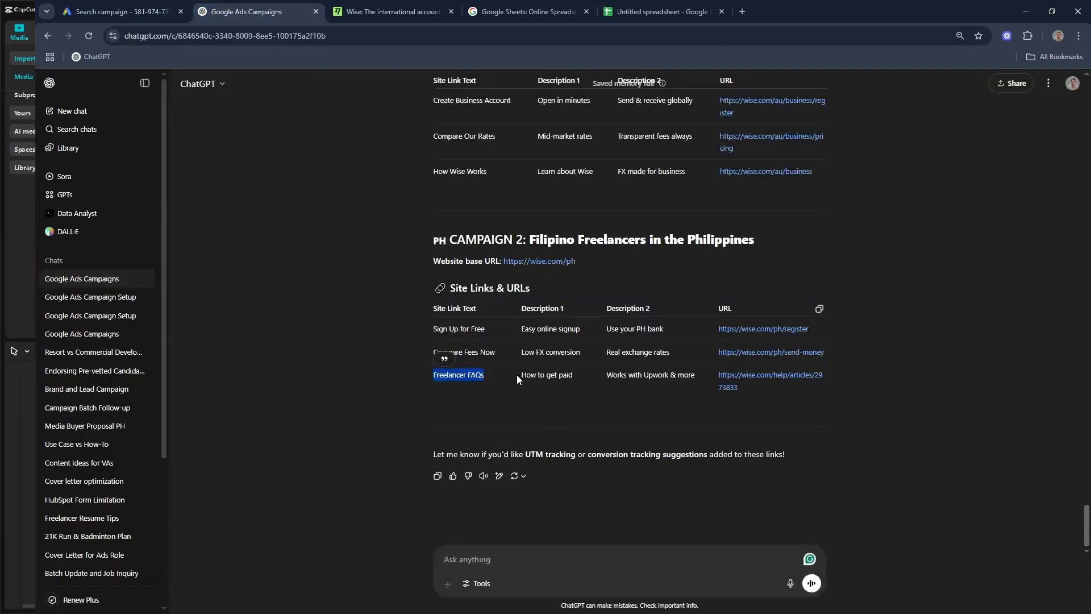
drag(576, 377, 521, 375)
key(ctrl+c)
click(122, 11)
key(ctrl+v)
- Copy "Works with Upwork & more" from ChatGPT into description line 2 of the Freelancer FAQs sitelink
click(341, 414)
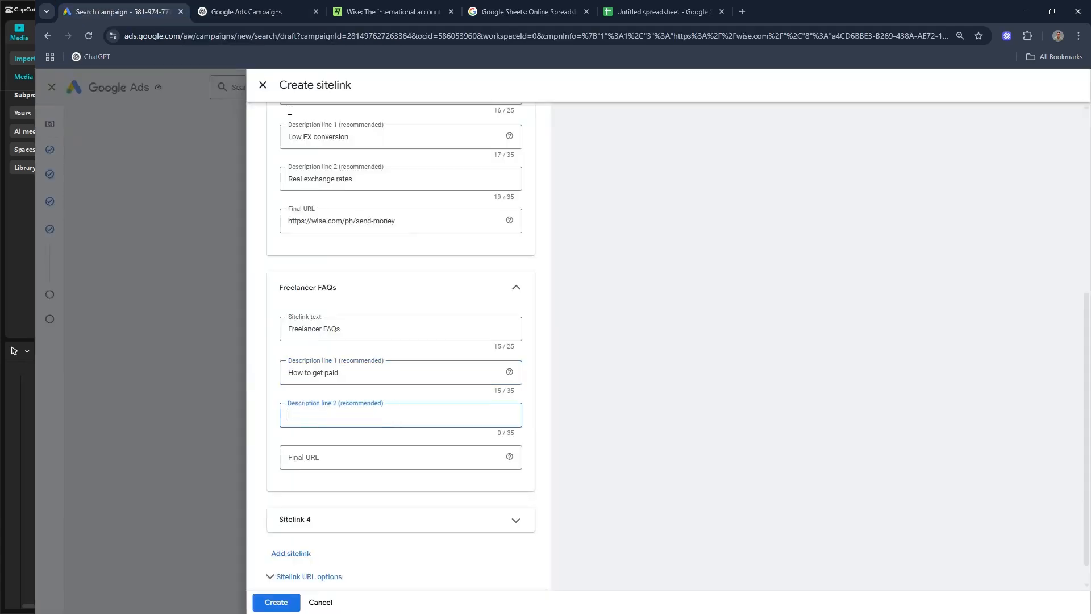
click(249, 12)
click(616, 380)
drag(607, 376, 739, 388)
key(ctrl+c)
click(122, 12)
key(ctrl+v)
click(249, 11)
click(669, 391)
key(ctrl+c)
click(122, 11)
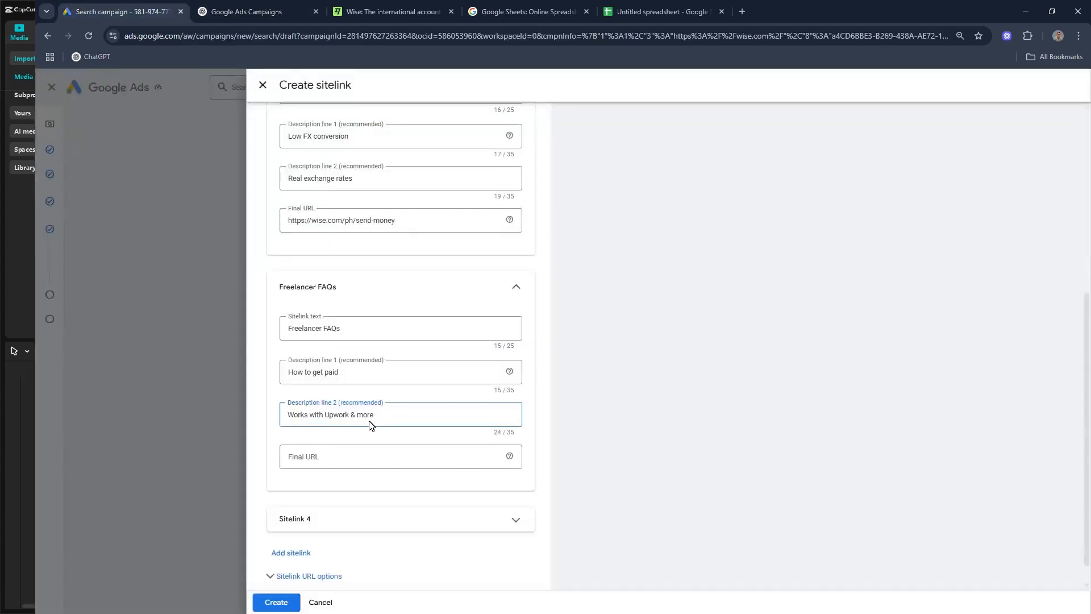
click(354, 436)
key(ctrl+v)
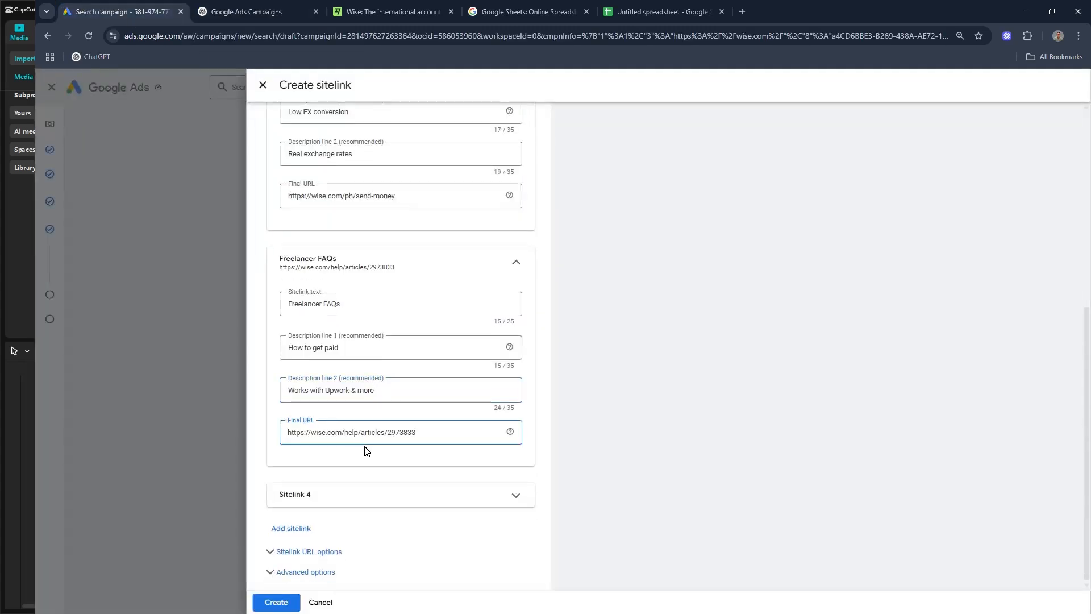
click(276, 602)
- Add the existing Multi-Currency Account and No Hidden Fees callouts to the campaign and finish editing the ad
scroll(568, 365, down, 4)
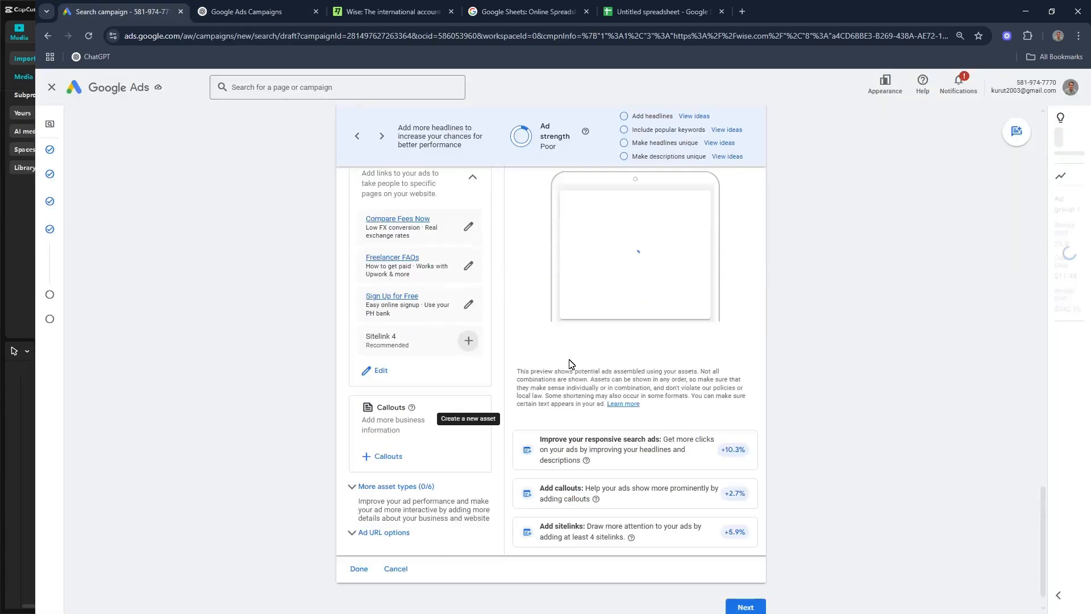
click(387, 426)
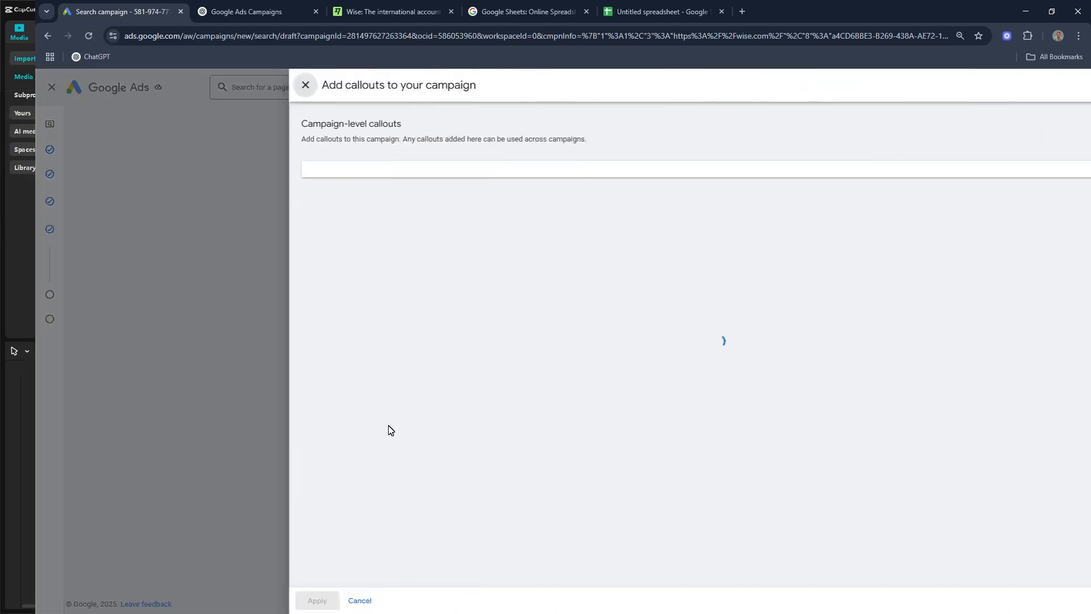
scroll(382, 356, down, 1)
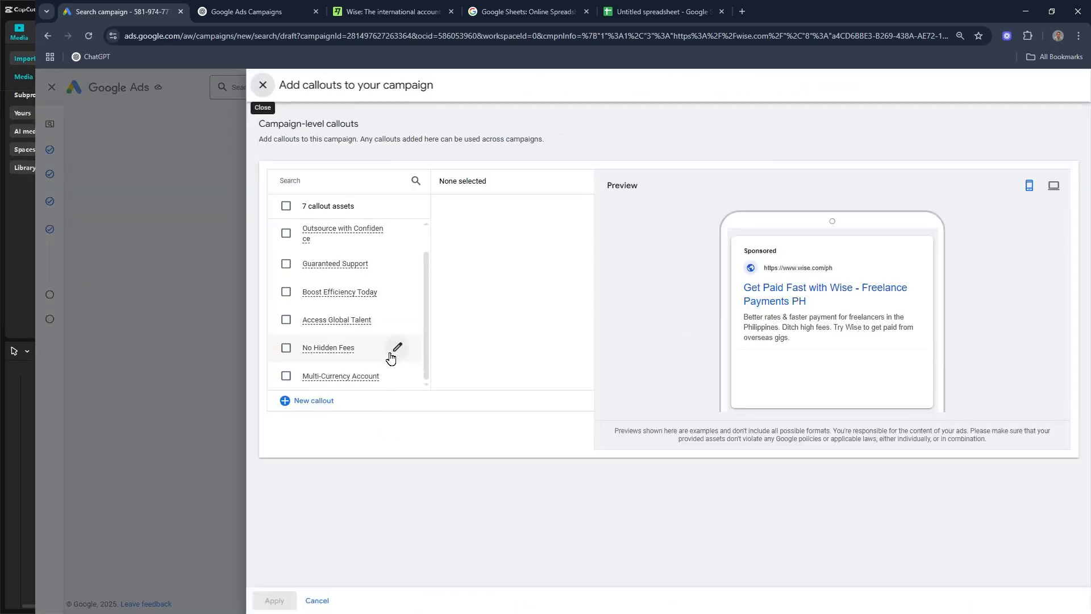
scroll(403, 346, up, 1)
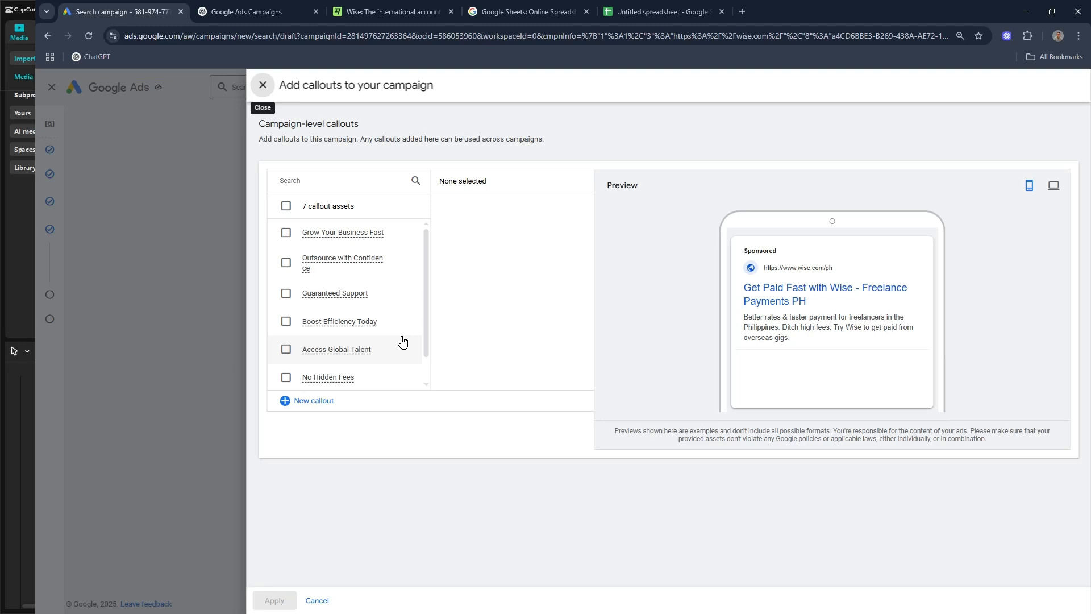
scroll(398, 343, down, 1)
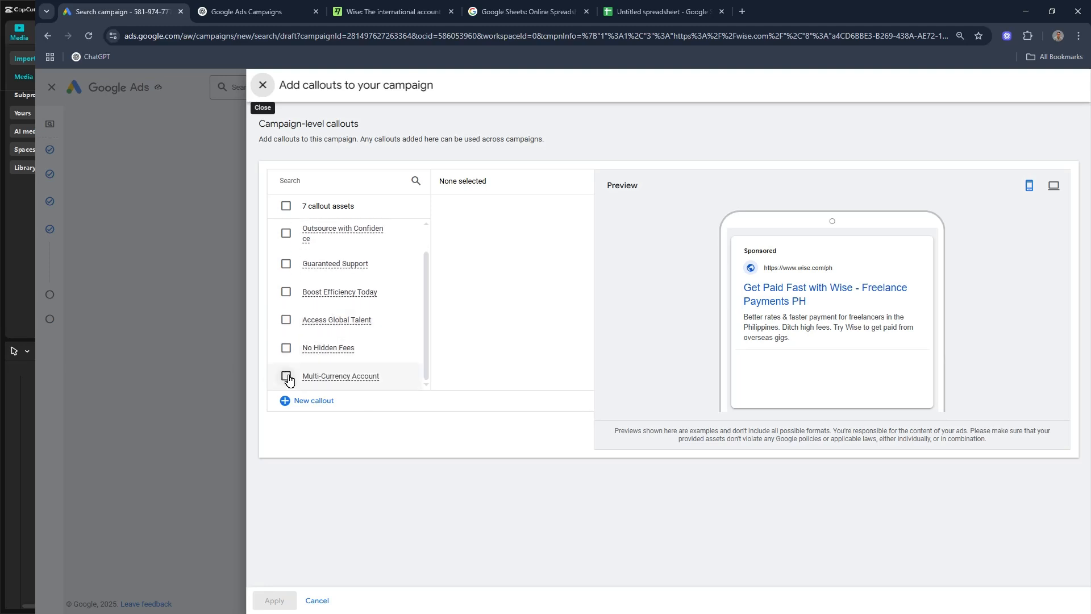
click(286, 376)
click(286, 349)
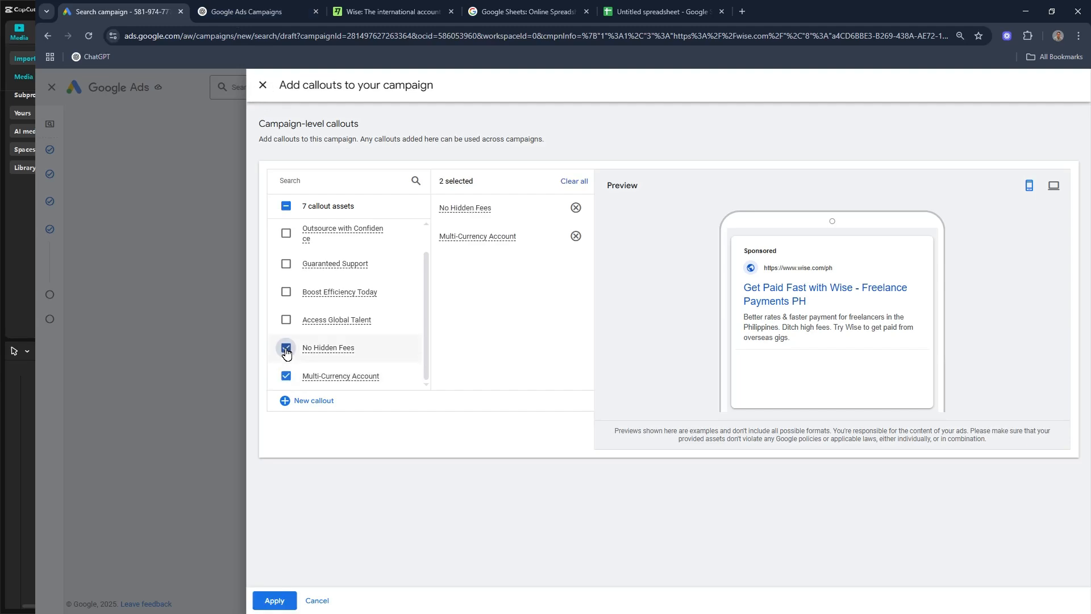
click(275, 602)
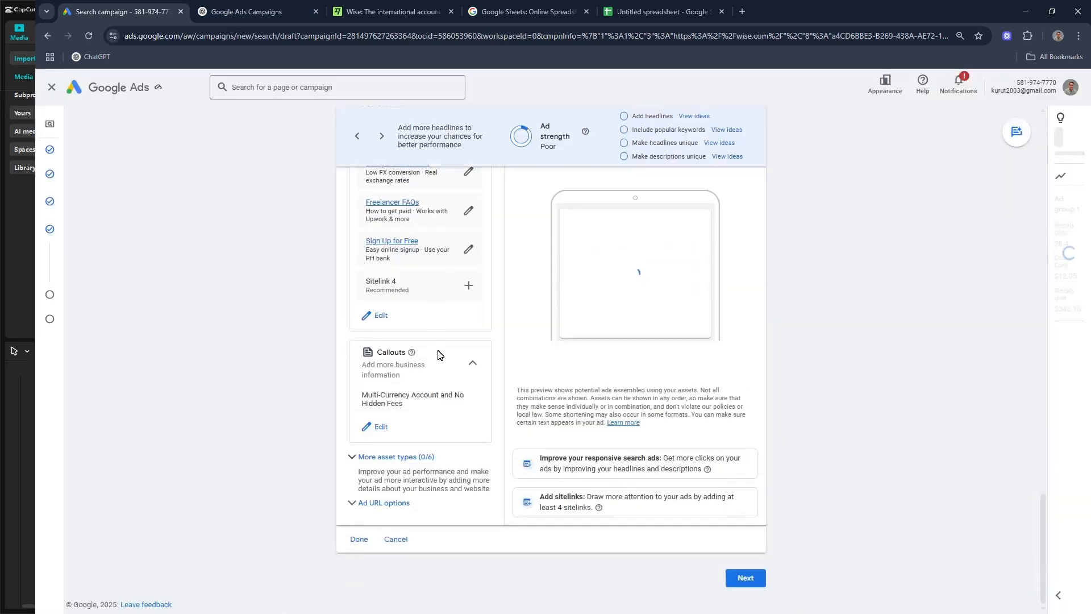
click(359, 539)
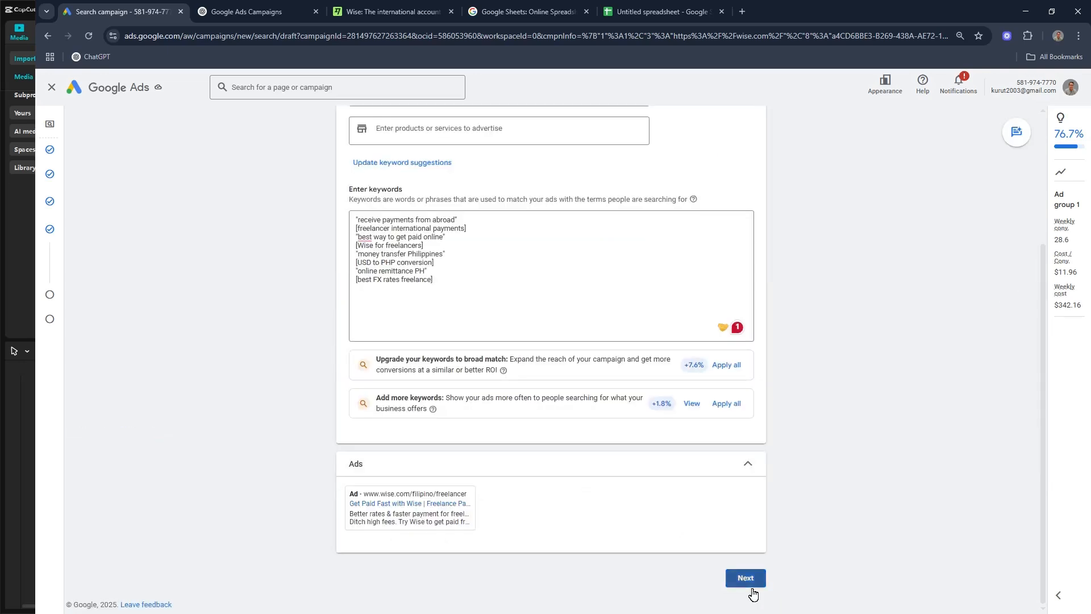
- Continue to the budget stage, set a custom average daily budget of $33.33, and proceed to the campaign review
click(745, 578)
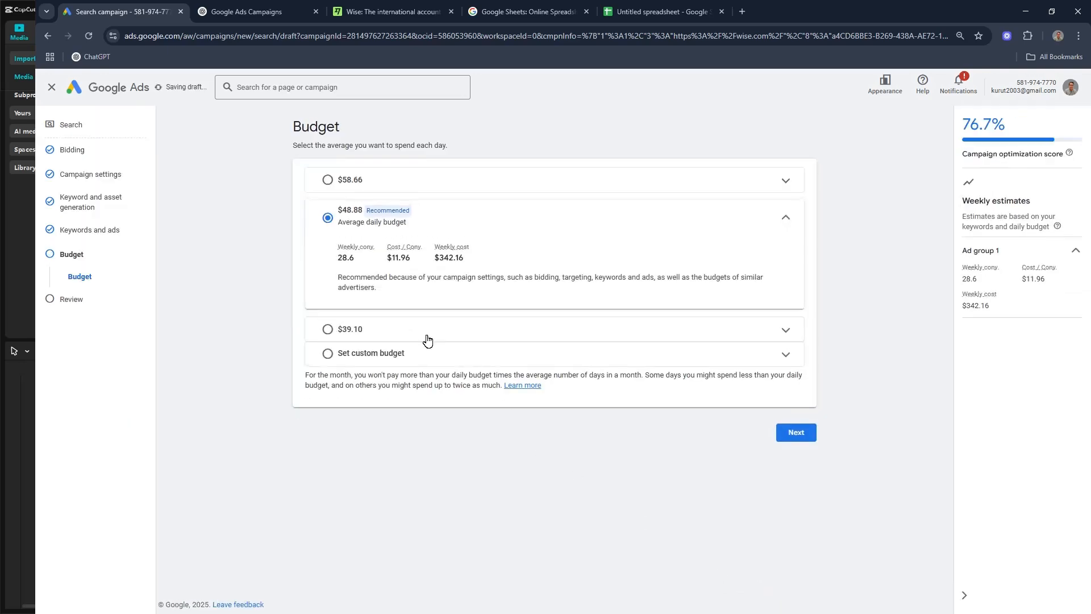
click(418, 356)
click(341, 309)
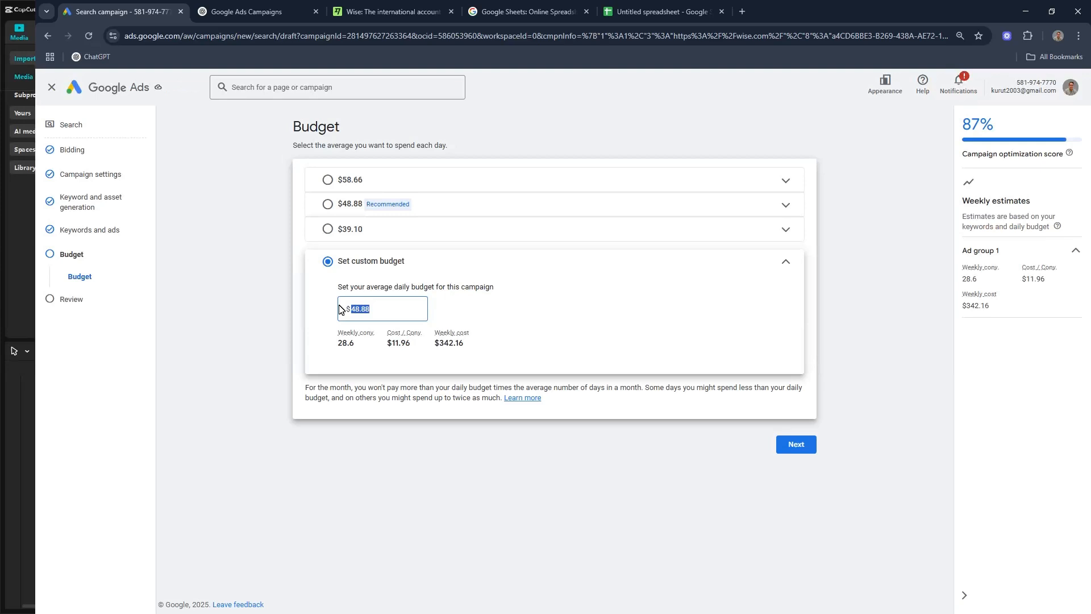
text(33.33)
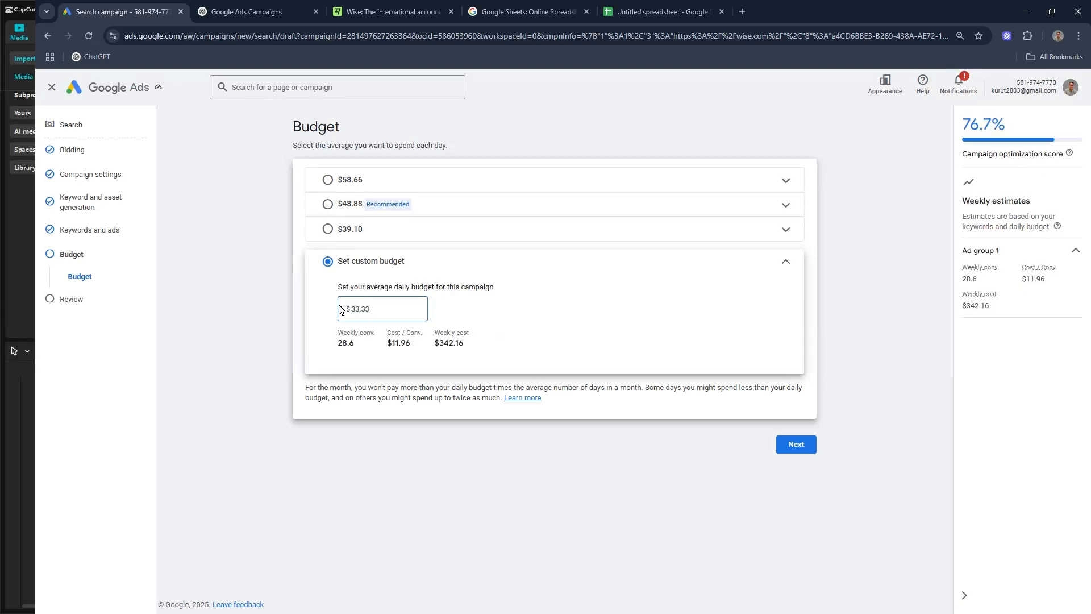
click(805, 446)
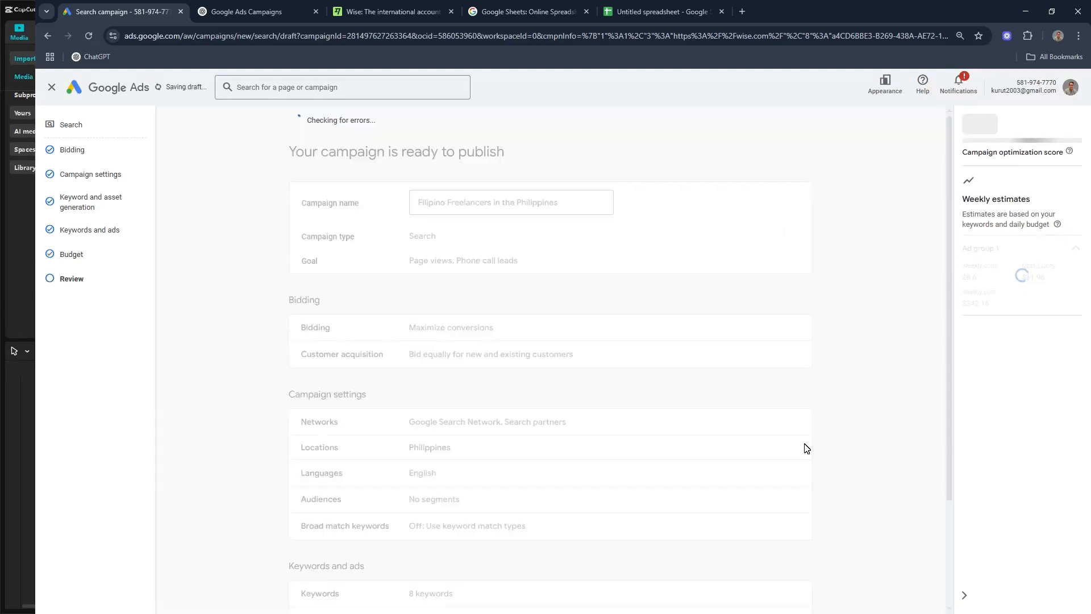
- Review the campaign summary through to the budget section and publish the campaign
scroll(825, 465, down, 3)
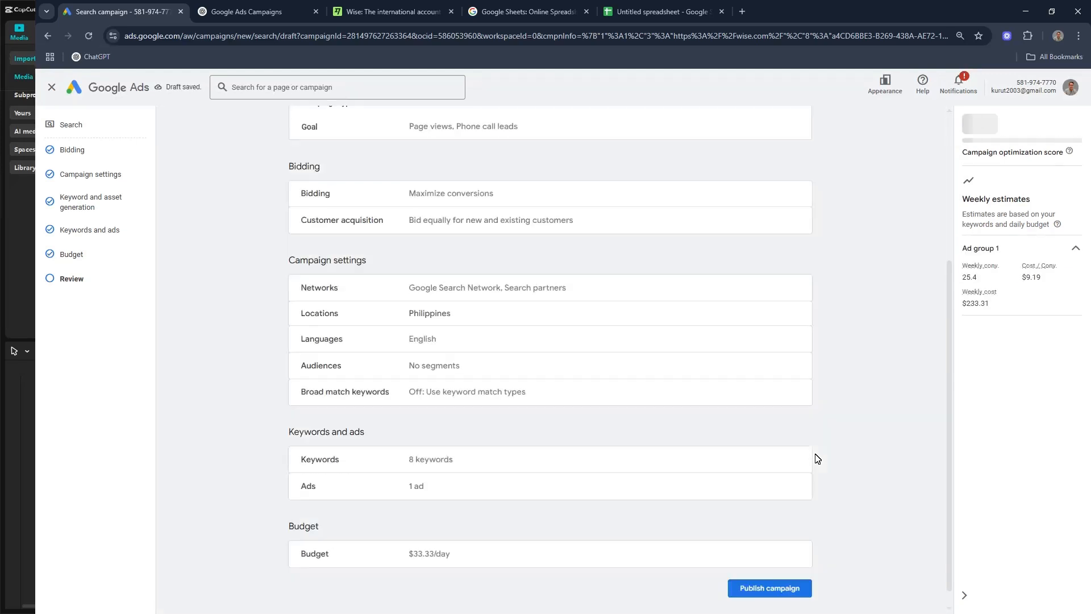
scroll(817, 458, down, 1)
click(766, 575)
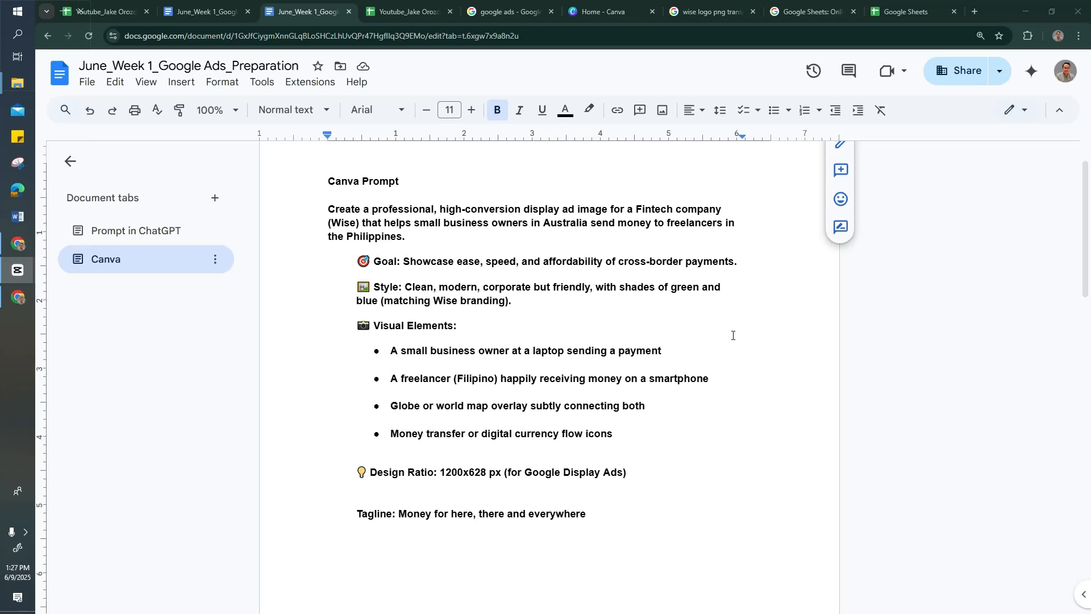
- Read the Canva prompt in the June_Week 1_Google_Ads_Preparation document, including its goal, style, visual elements and design ratio
click(334, 211)
drag(326, 208, 518, 263)
click(512, 240)
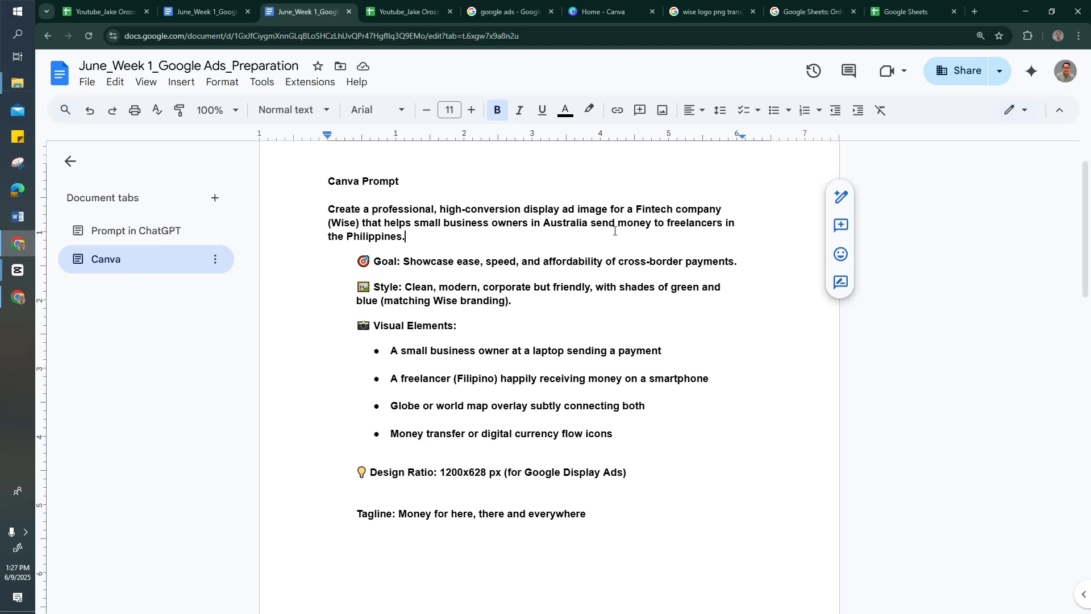
scroll(515, 240, down, 1)
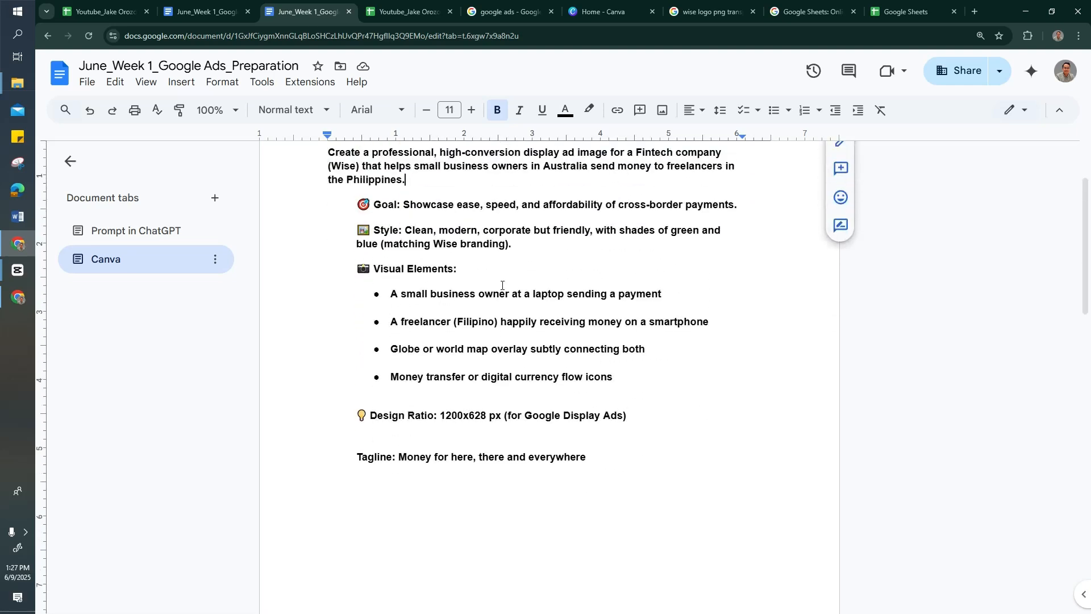
scroll(502, 285, up, 1)
scroll(388, 384, down, 1)
drag(370, 414, 638, 419)
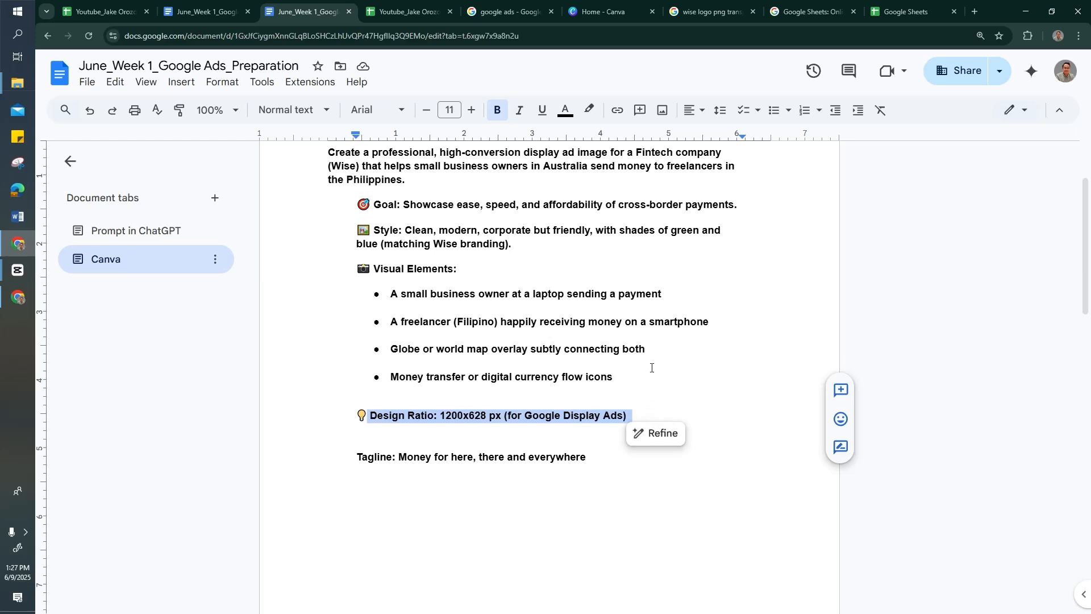
click(442, 424)
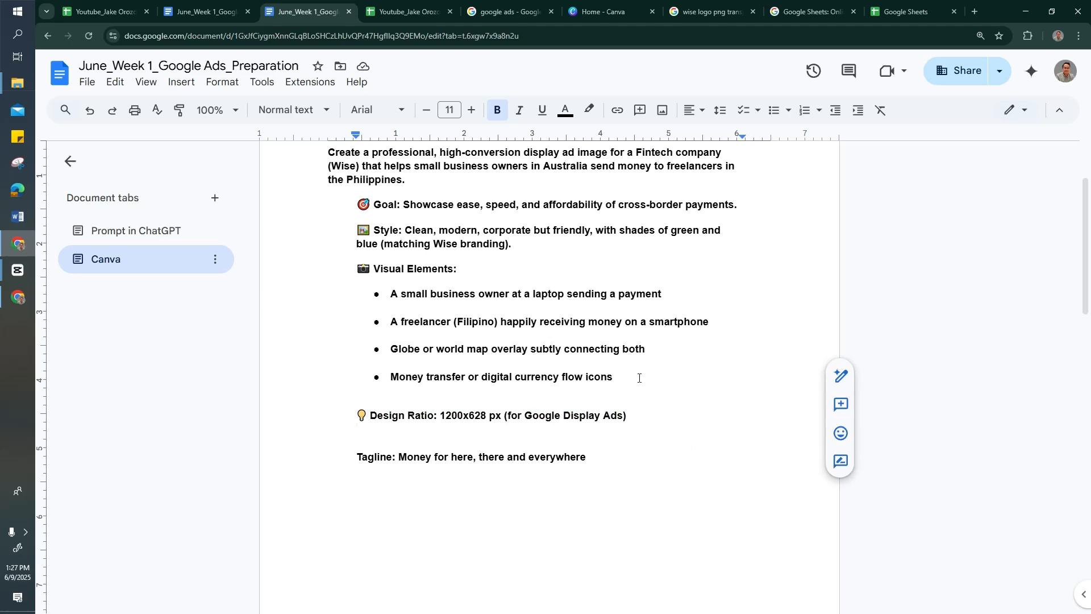
- Switch to Canva and create a new custom-size design of 1200 x 628 px
click(614, 11)
drag(614, 11, 410, 11)
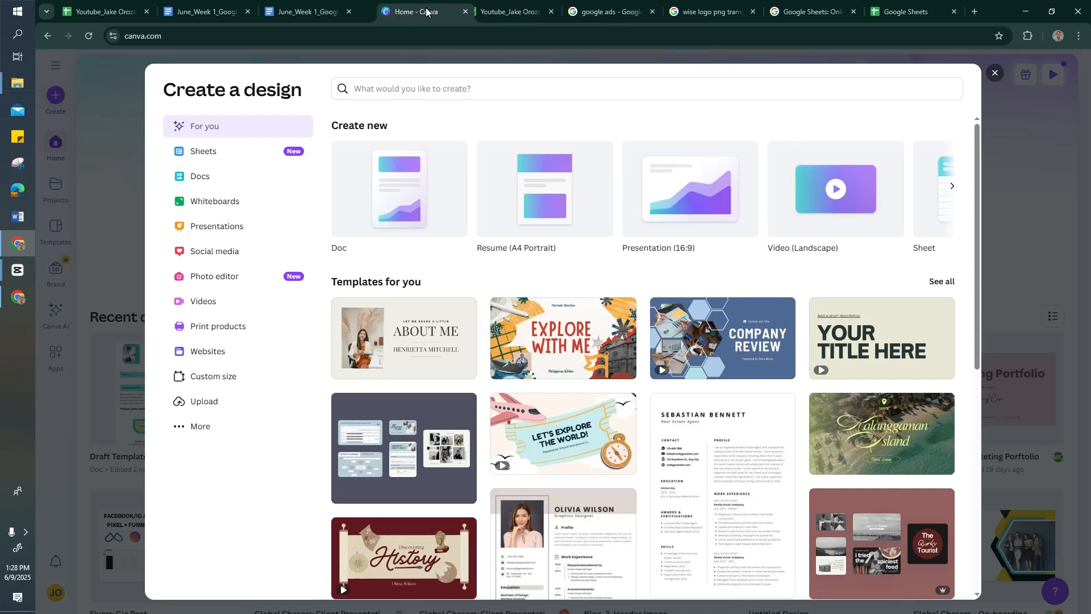
click(239, 377)
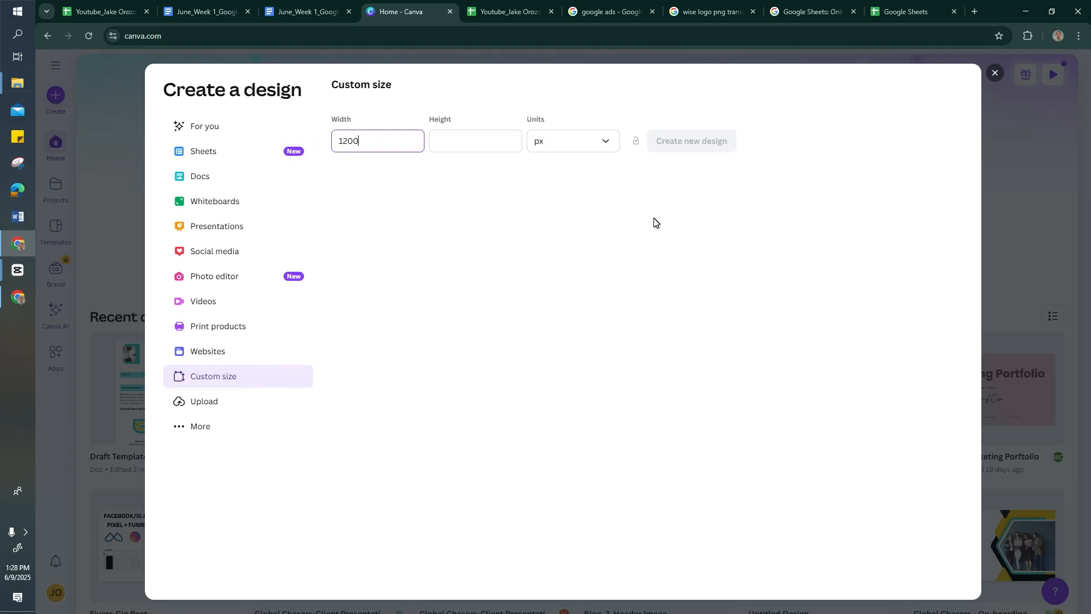
key(Tab)
text(6)
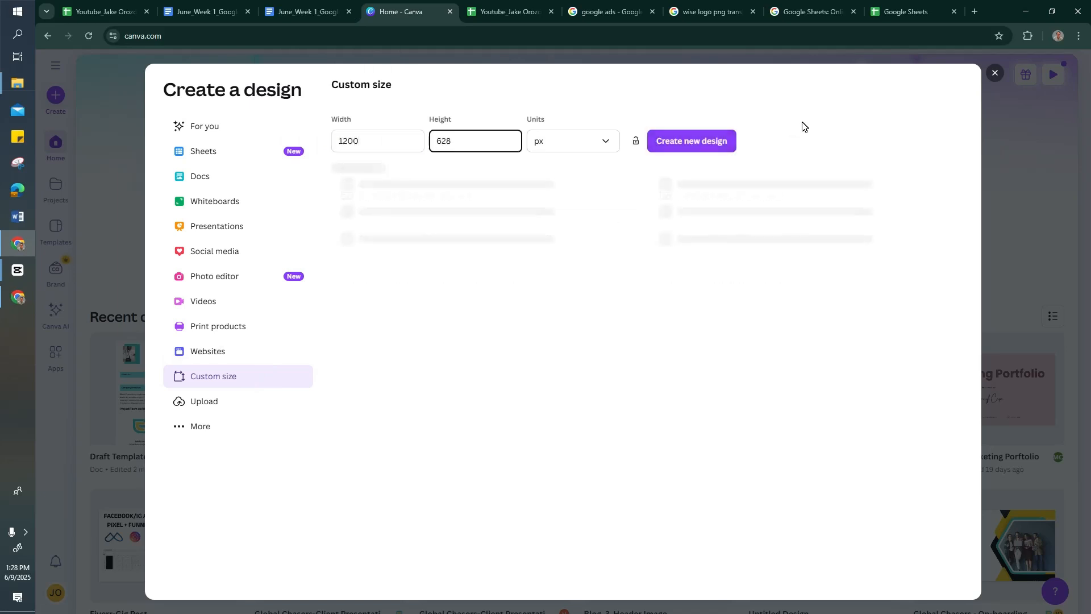
click(720, 143)
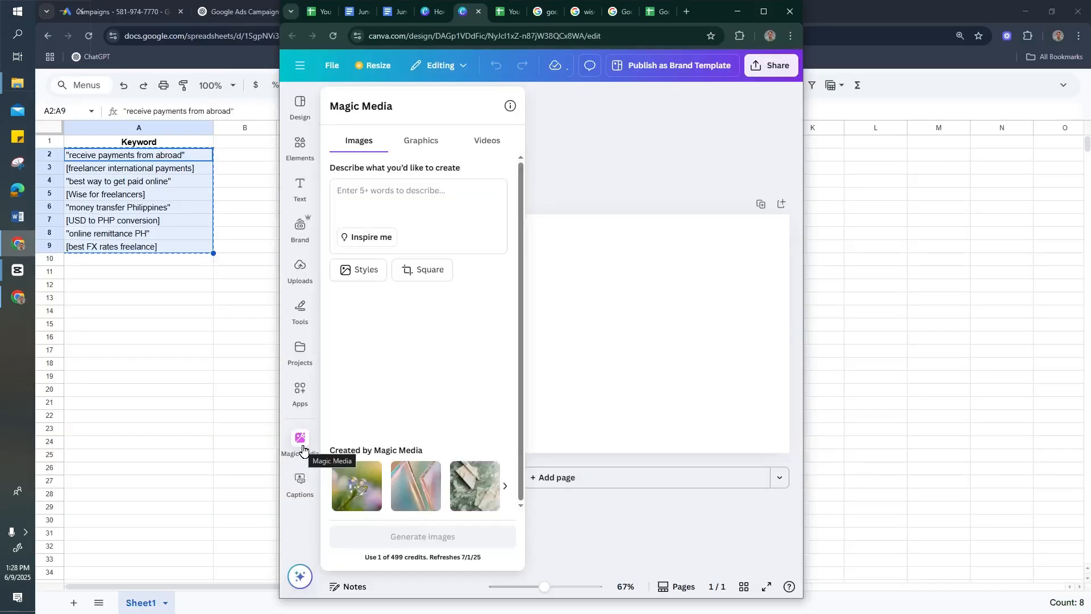
- Maximize the browser window and open Magic Media's image generator, ready for an image description
click(763, 12)
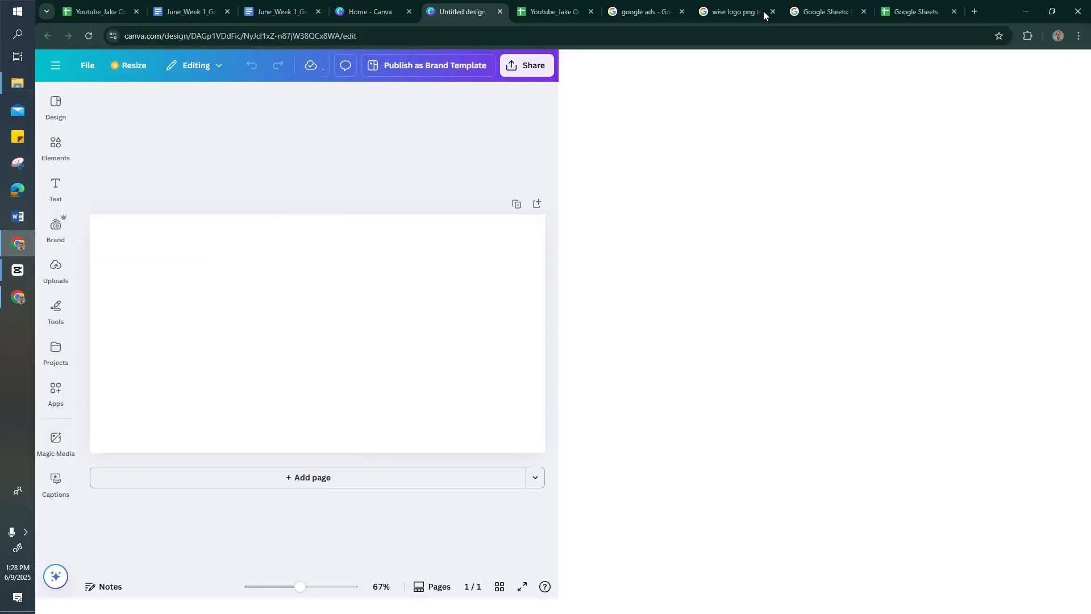
click(72, 456)
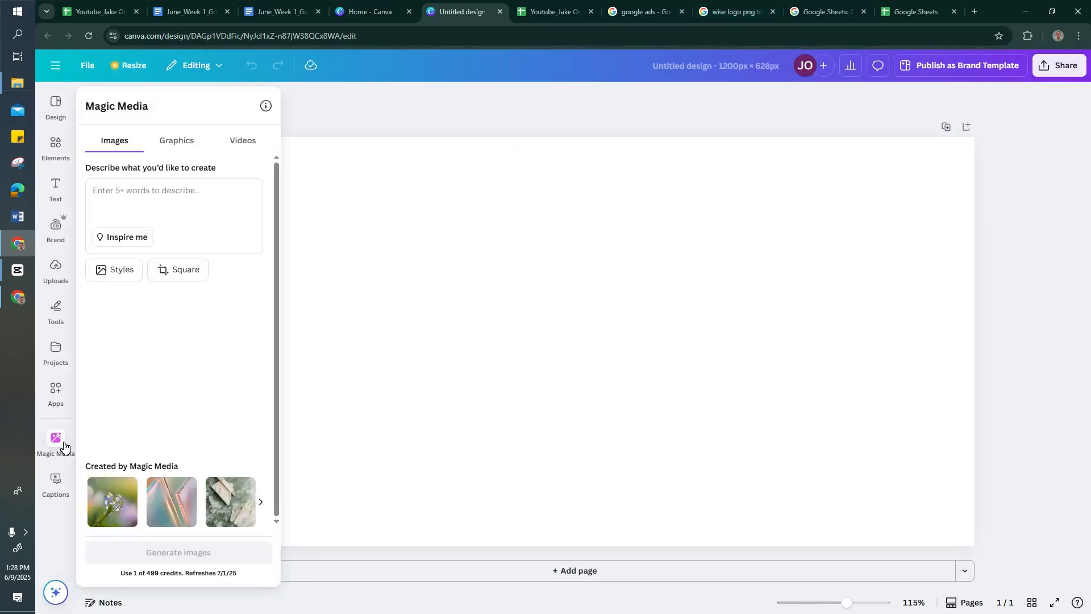
click(160, 185)
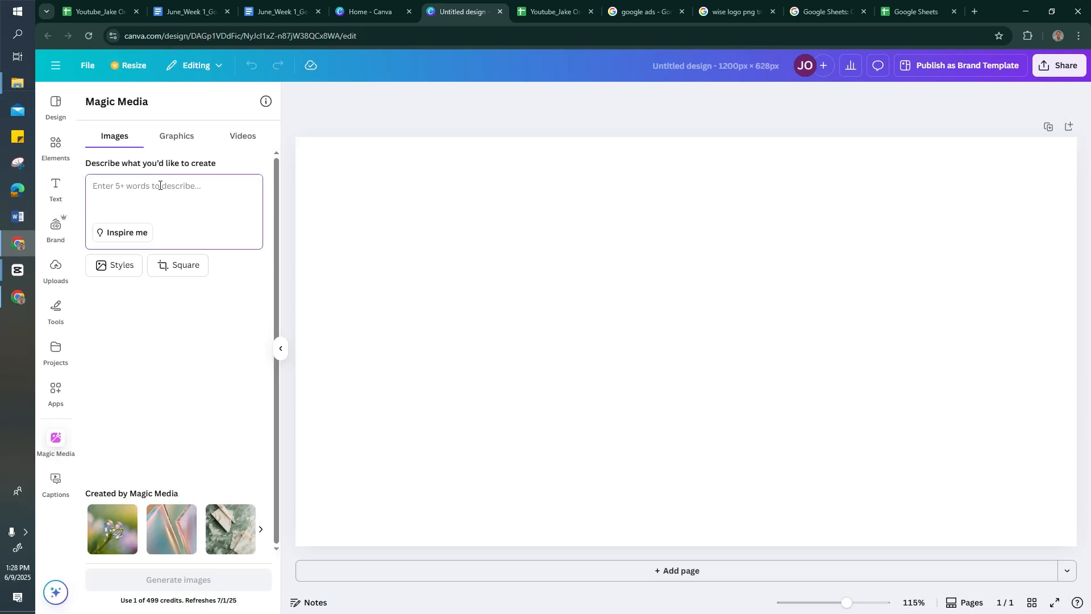
click(187, 145)
click(126, 145)
click(158, 191)
- Select the full Canva prompt, from the opening description to the tagline, in the June_Week 1_Google_Ads_Preparation document for copying
click(278, 8)
scroll(318, 284, up, 2)
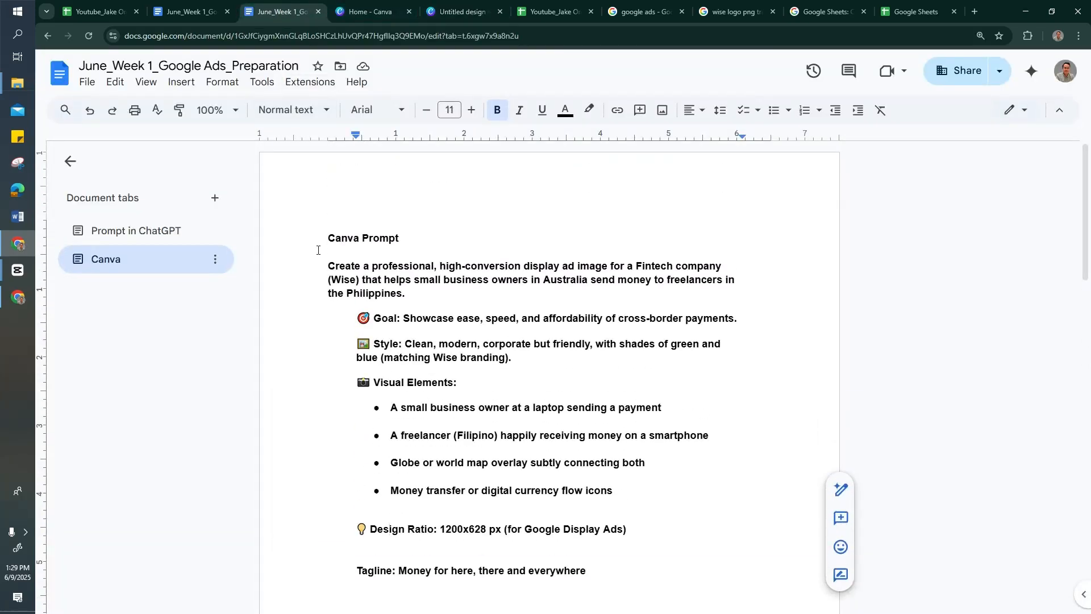
drag(321, 271, 652, 328)
scroll(659, 398, down, 3)
shift+click(623, 413)
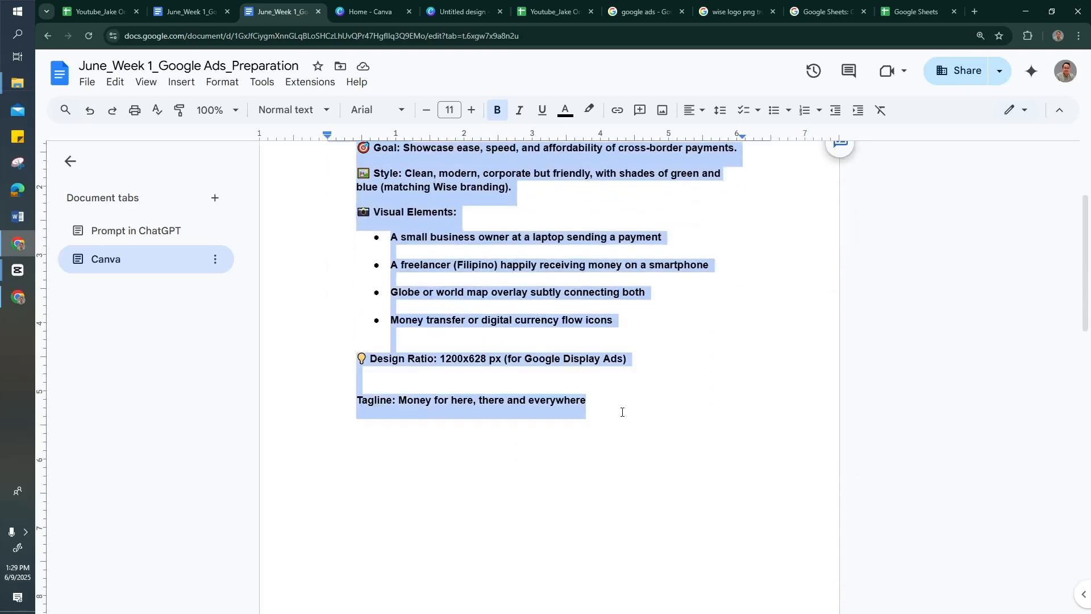
- Return to the Canva design, paste the prompt as the Magic Media image description, and generate images
click(359, 13)
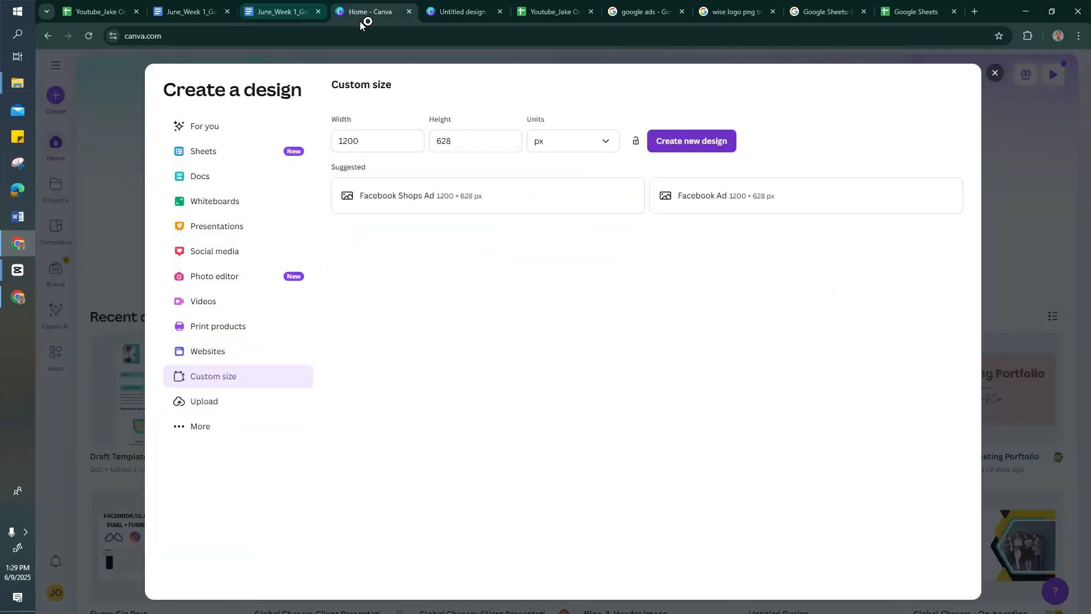
click(430, 14)
key(ctrl+v)
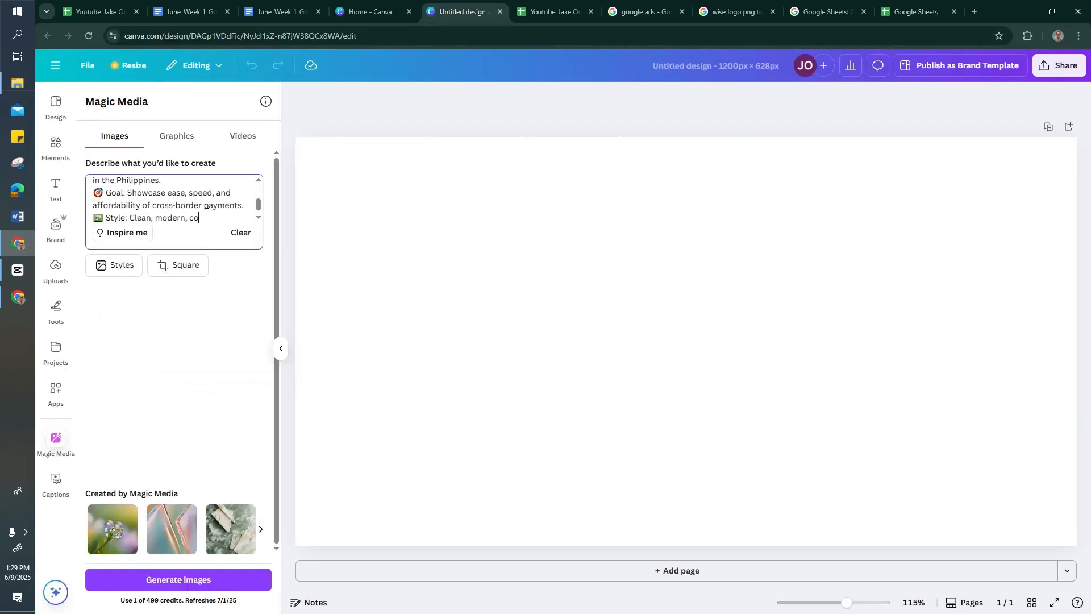
key(Return)
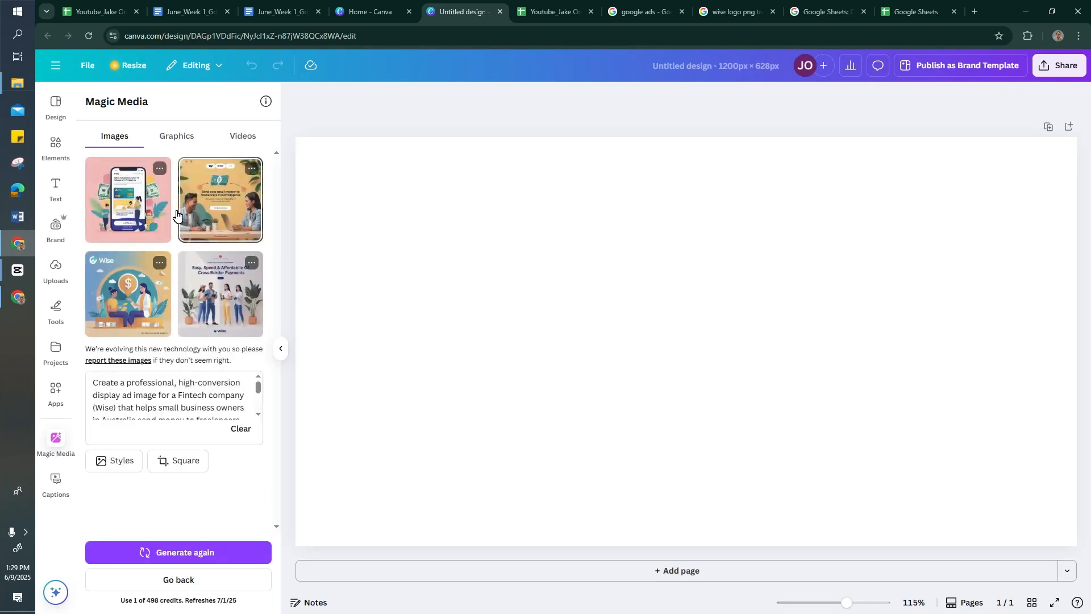
- Add the generated image of the phone on a pink background to the page and enlarge it to fill the whole canvas
click(136, 217)
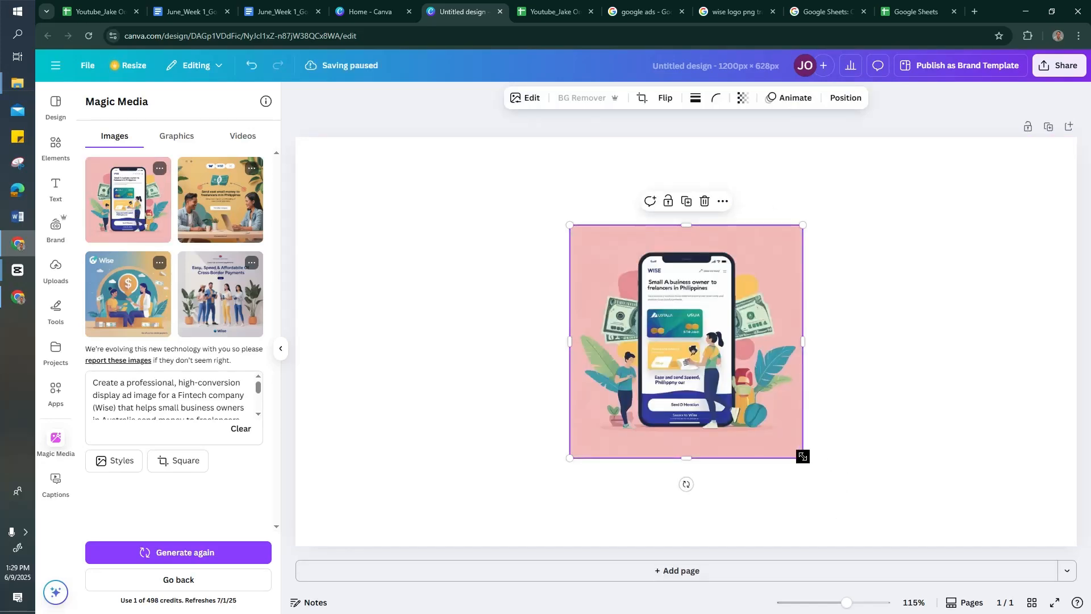
drag(802, 456, 945, 594)
drag(571, 229, 406, 149)
drag(568, 341, 504, 261)
drag(882, 517, 963, 572)
drag(867, 423, 810, 405)
drag(907, 357, 1088, 360)
drag(918, 339, 922, 377)
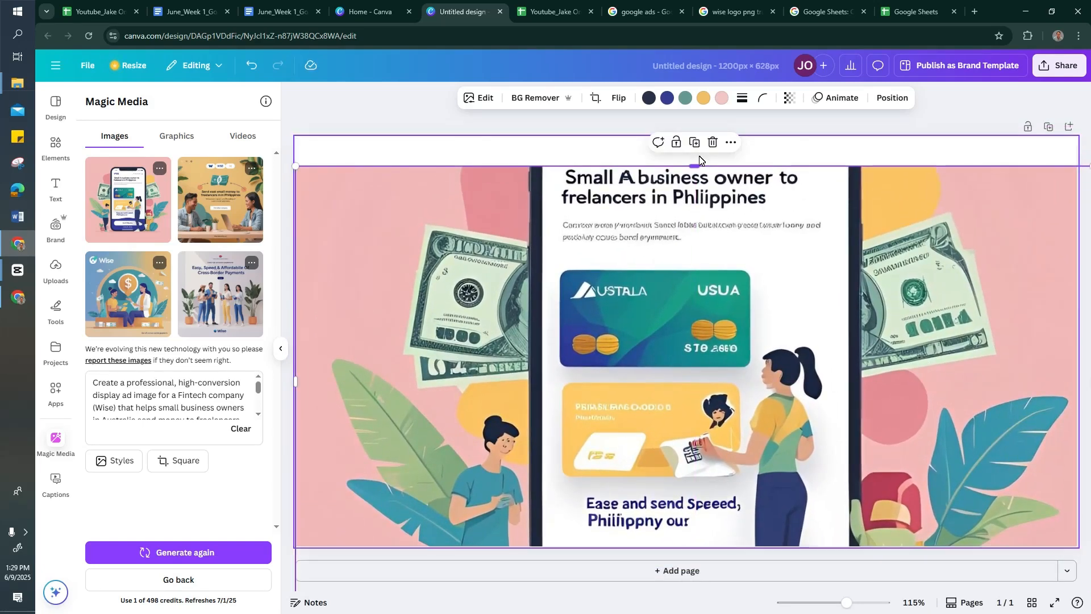
drag(697, 165, 697, 132)
drag(911, 304, 894, 328)
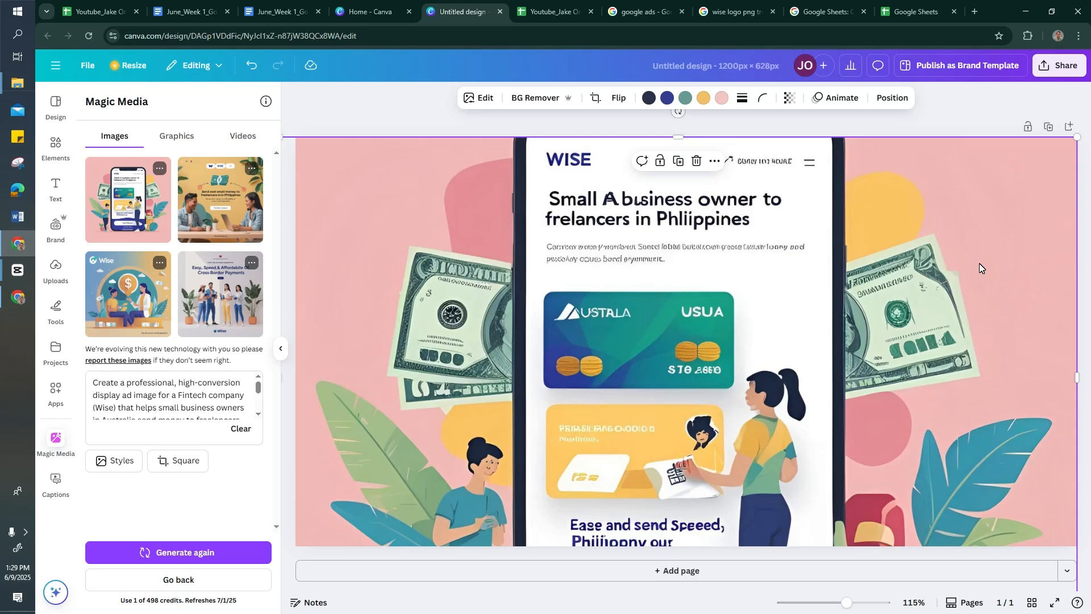
scroll(946, 358, down, 1)
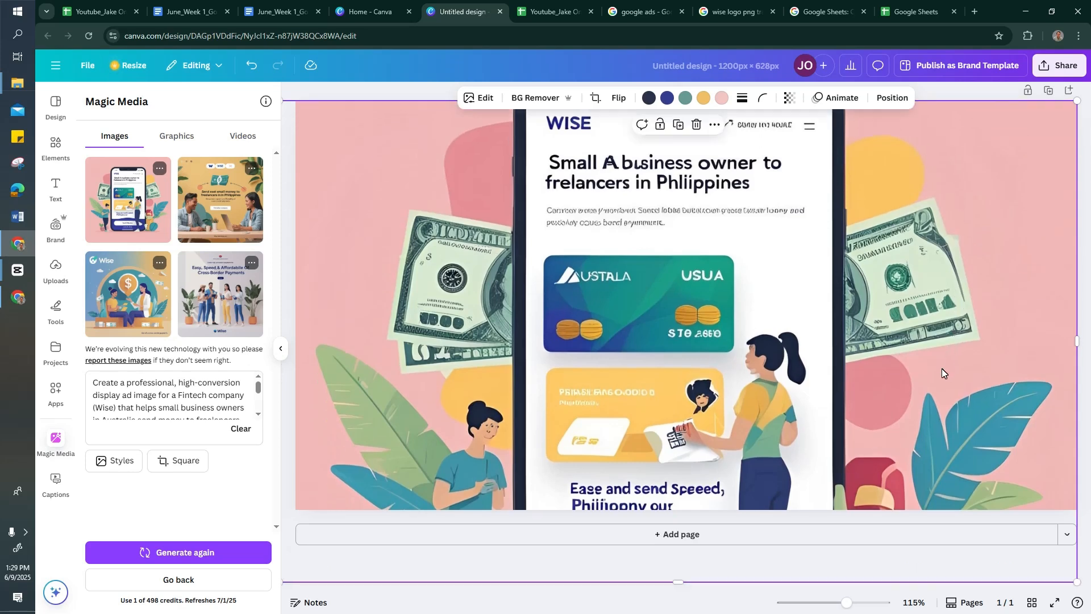
scroll(942, 368, up, 1)
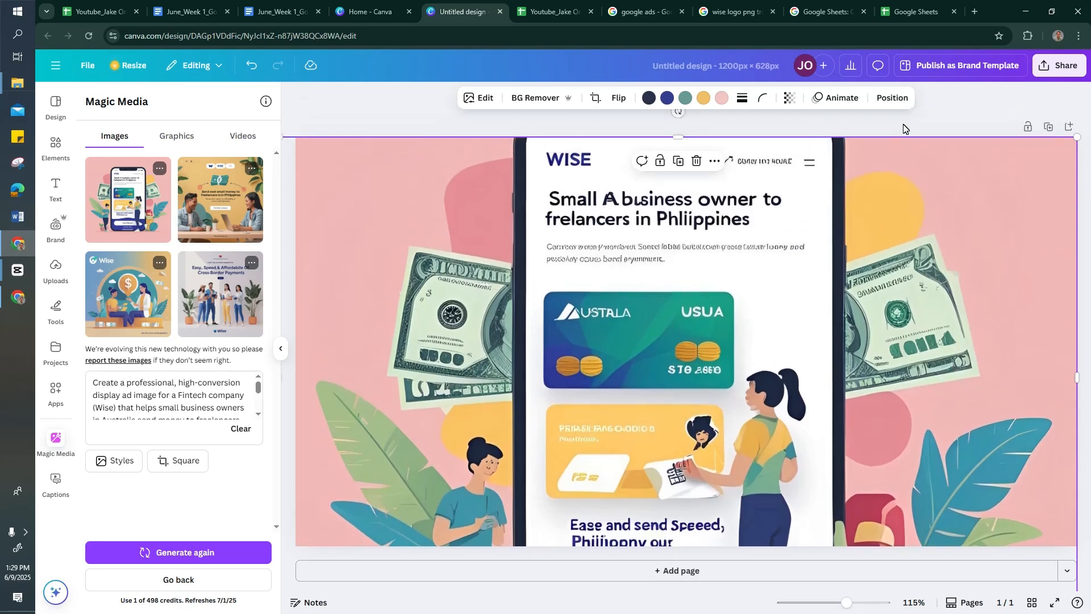
click(963, 118)
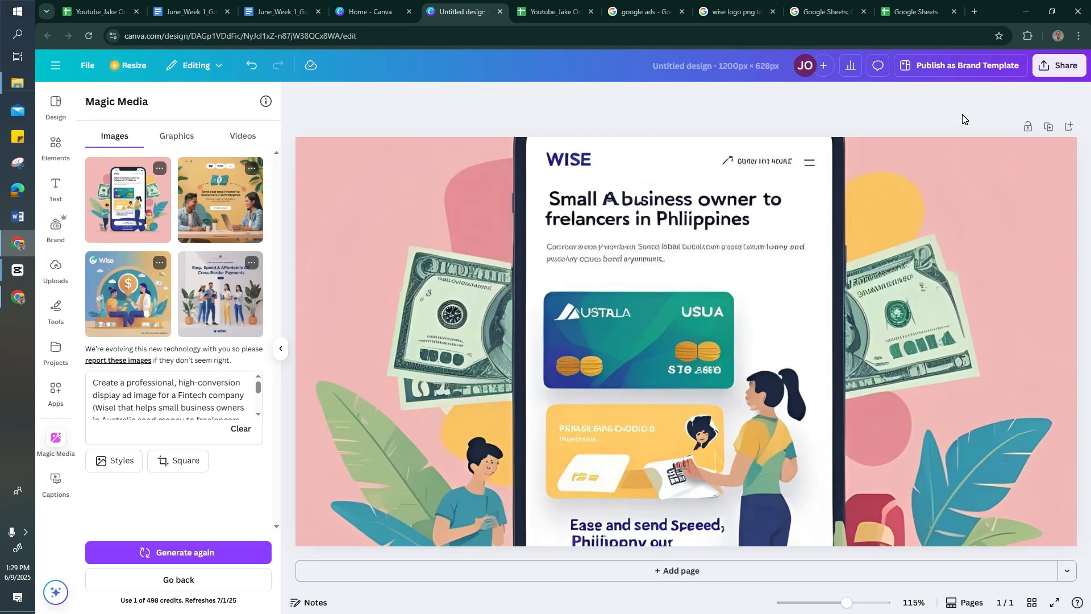
- Rename the design as "Wise Display Ads"
click(691, 66)
text(Wis)
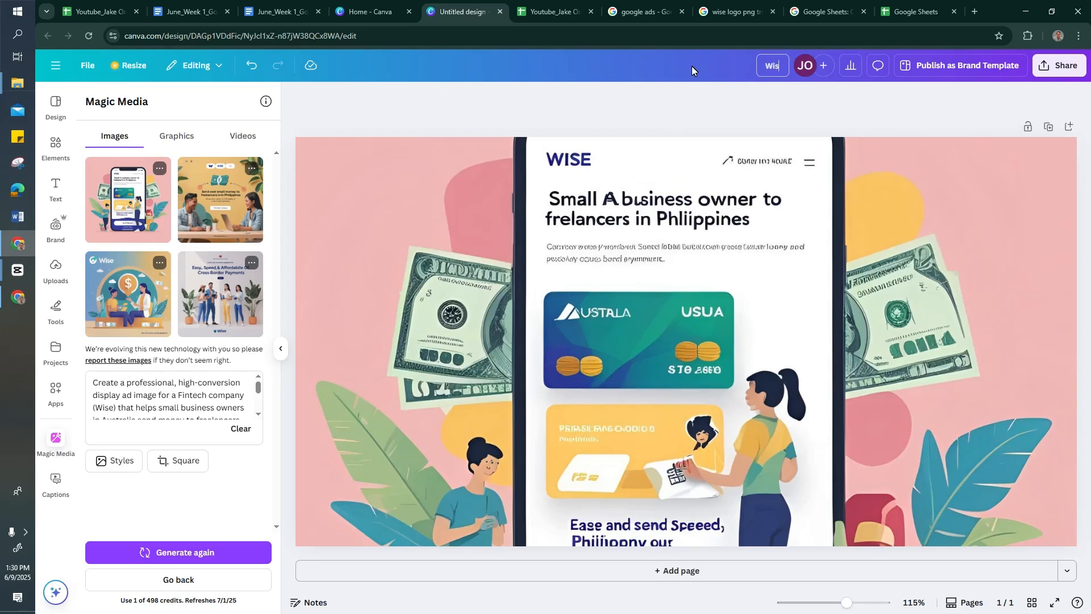
text(e Display Ads)
- Check the design's download options, including the PNG file type and the export size
click(1064, 70)
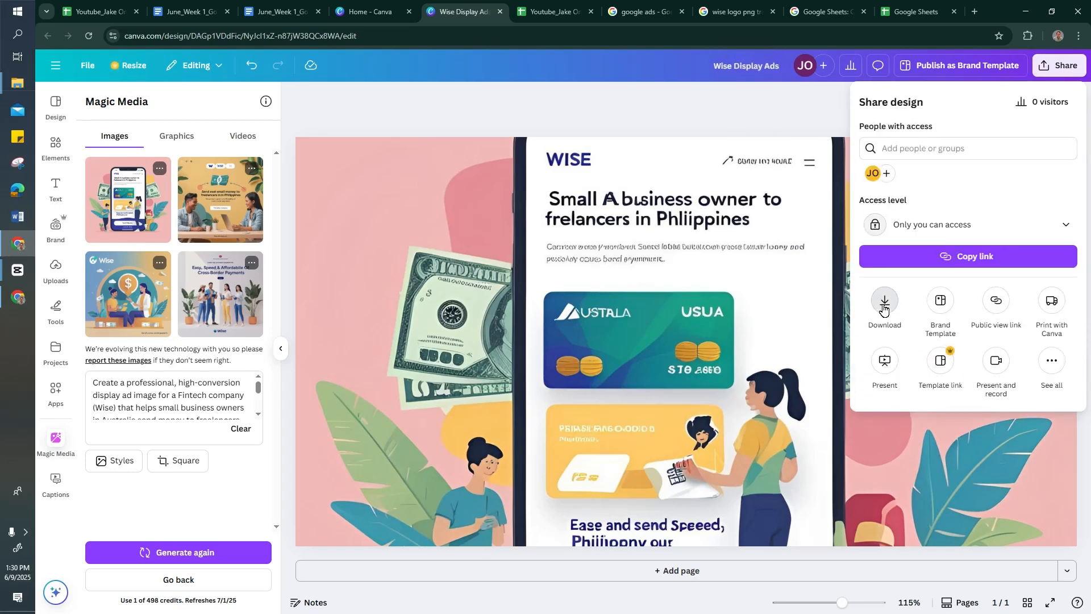
click(881, 320)
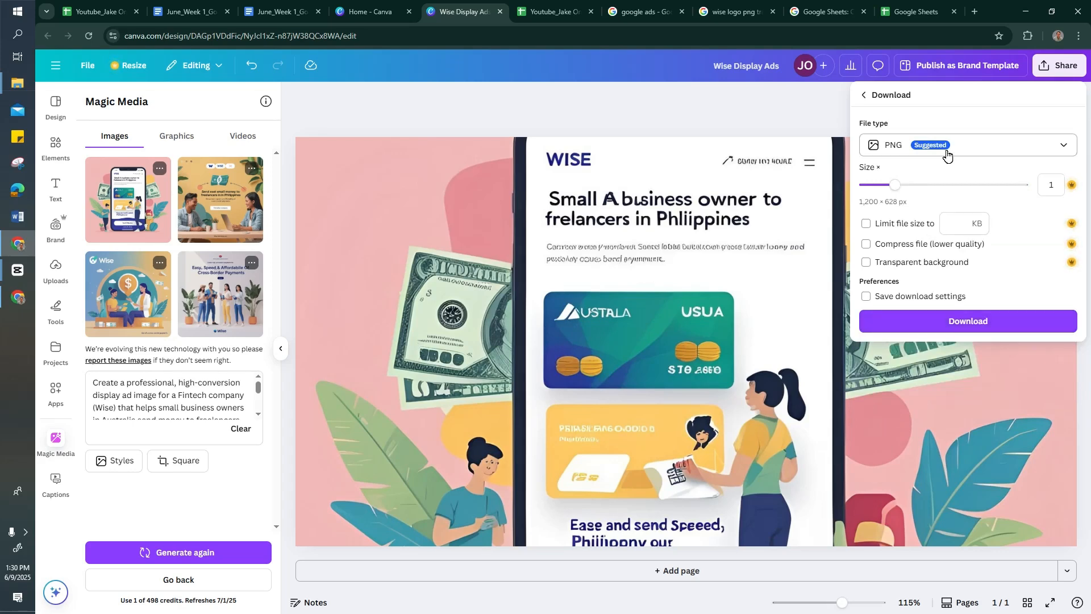
click(687, 90)
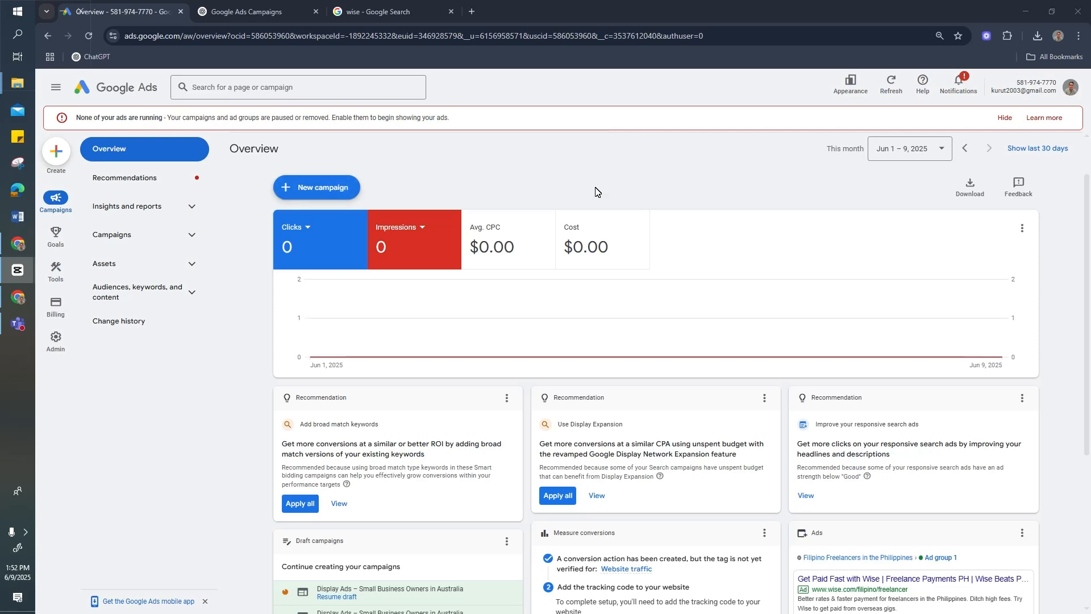
- In Google Ads, start a new campaign without guidance and choose Display as the campaign type
click(301, 194)
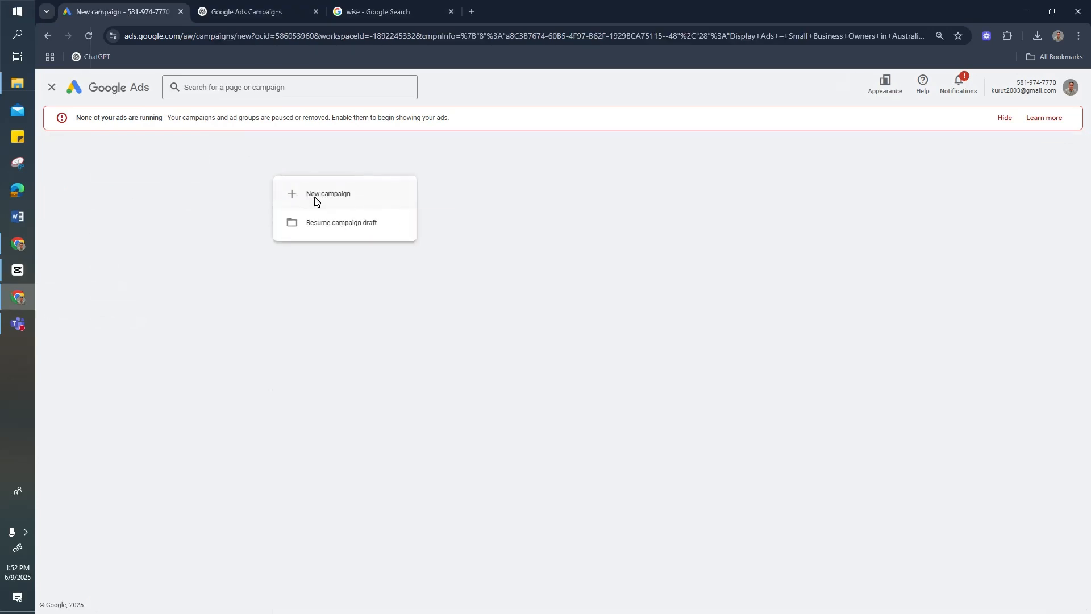
click(316, 198)
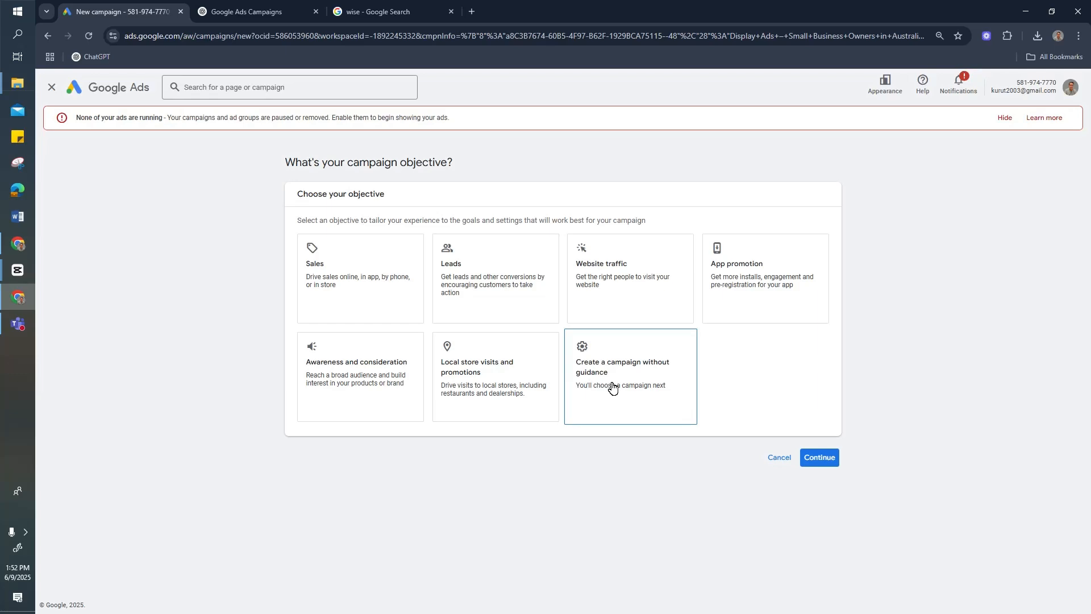
click(612, 389)
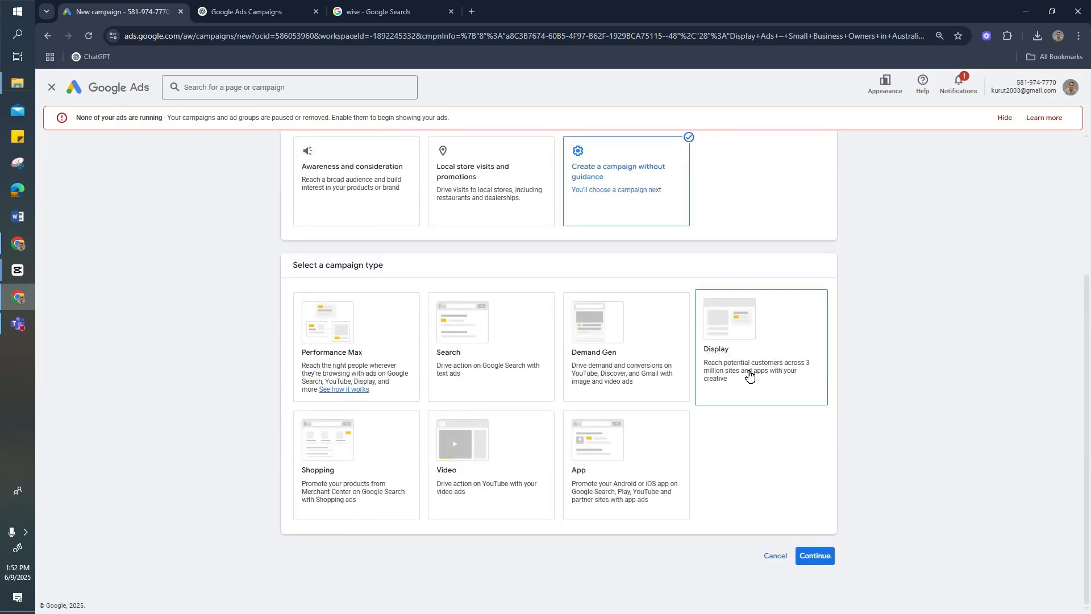
click(749, 375)
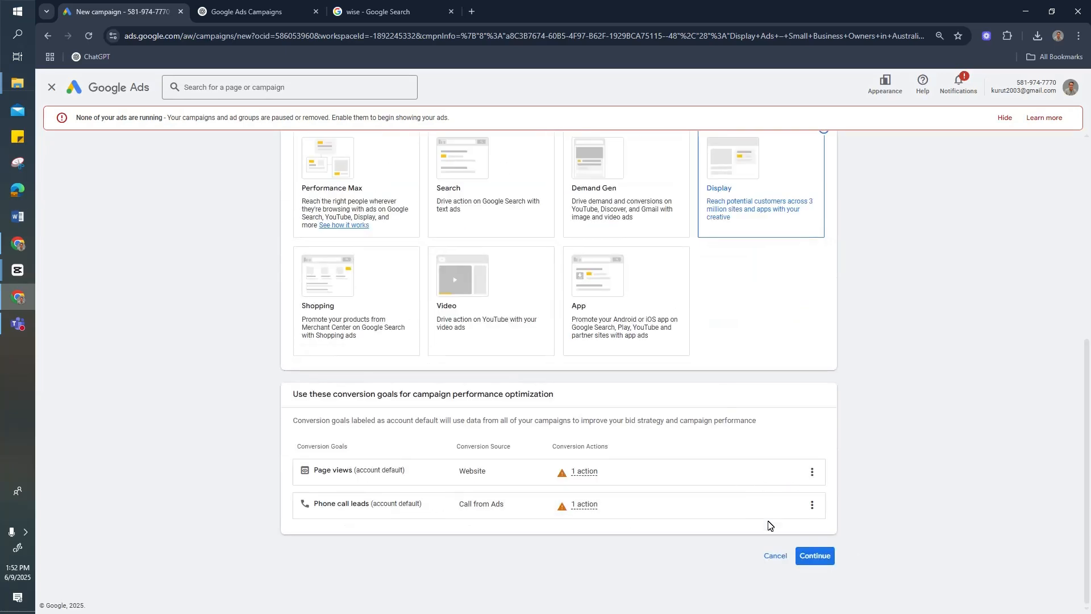
click(425, 501)
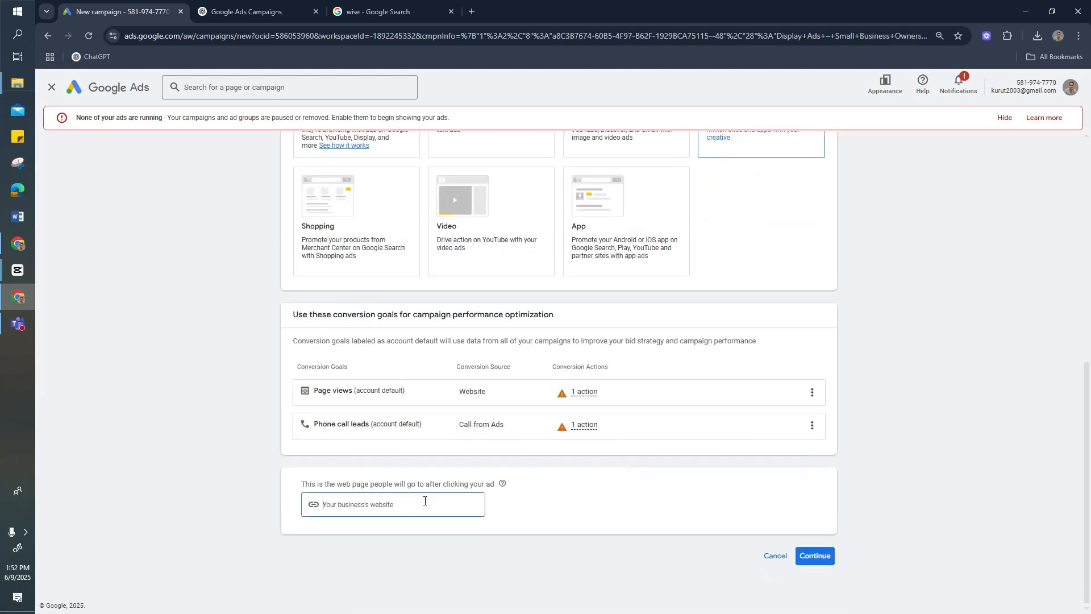
text(www.wise.com)
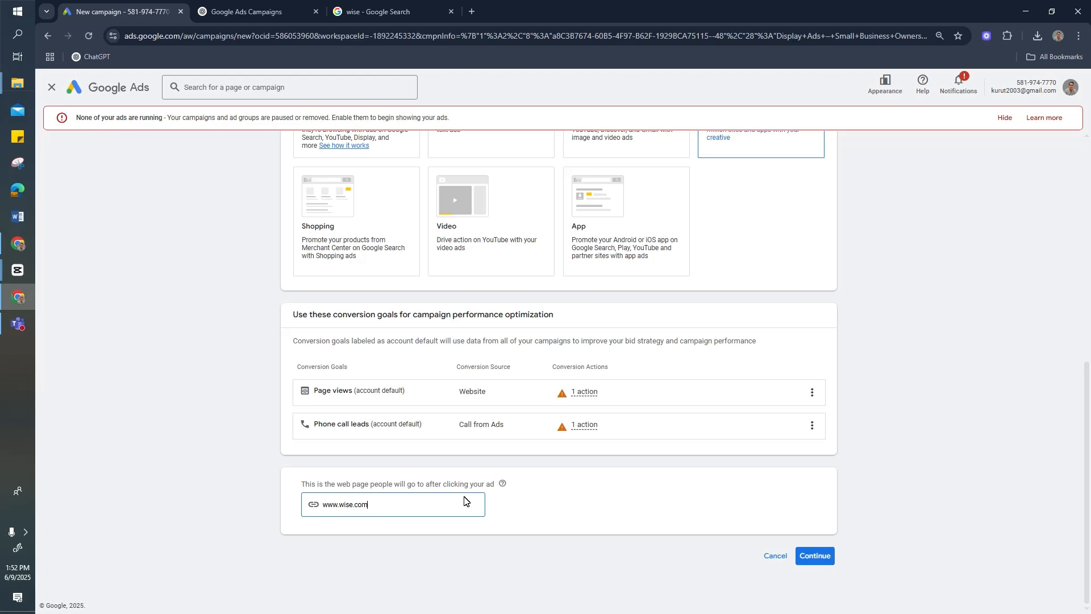
click(831, 556)
scroll(731, 212, up, 2)
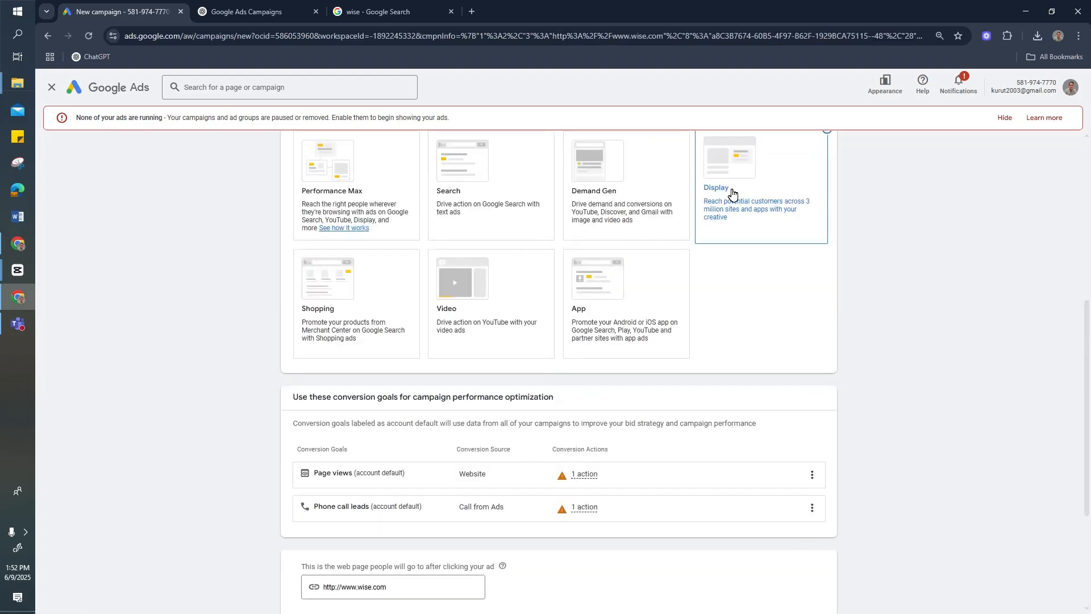
scroll(713, 212, down, 3)
- Name the campaign "Display Ads – Small Business Owners in Australia", copied from the ChatGPT strategy, and continue to the campaign settings
click(365, 492)
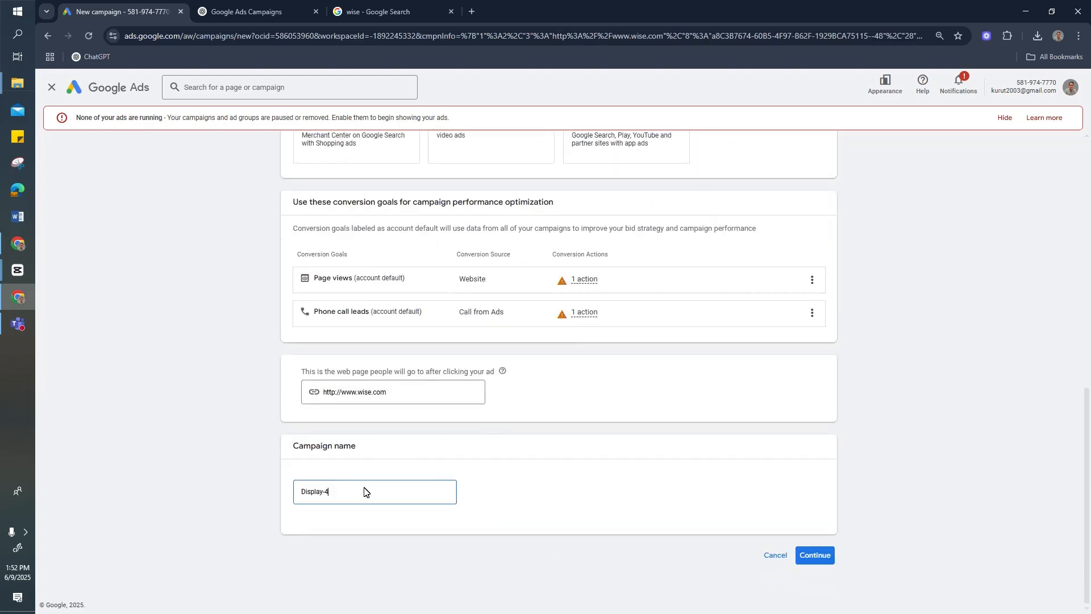
click(246, 12)
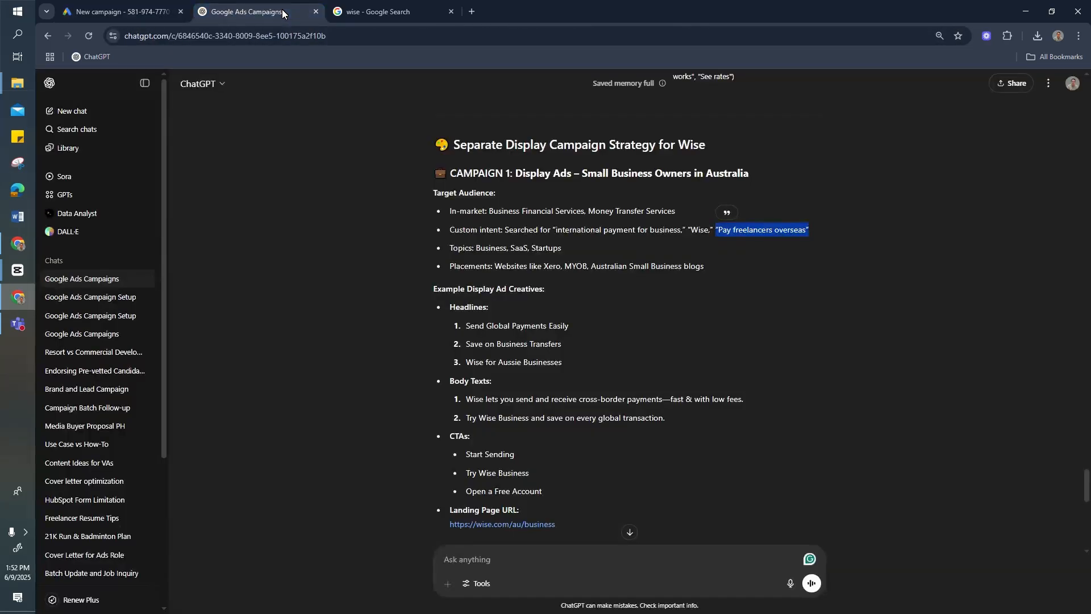
click(541, 176)
drag(517, 173, 750, 175)
key(ctrl+c)
click(135, 10)
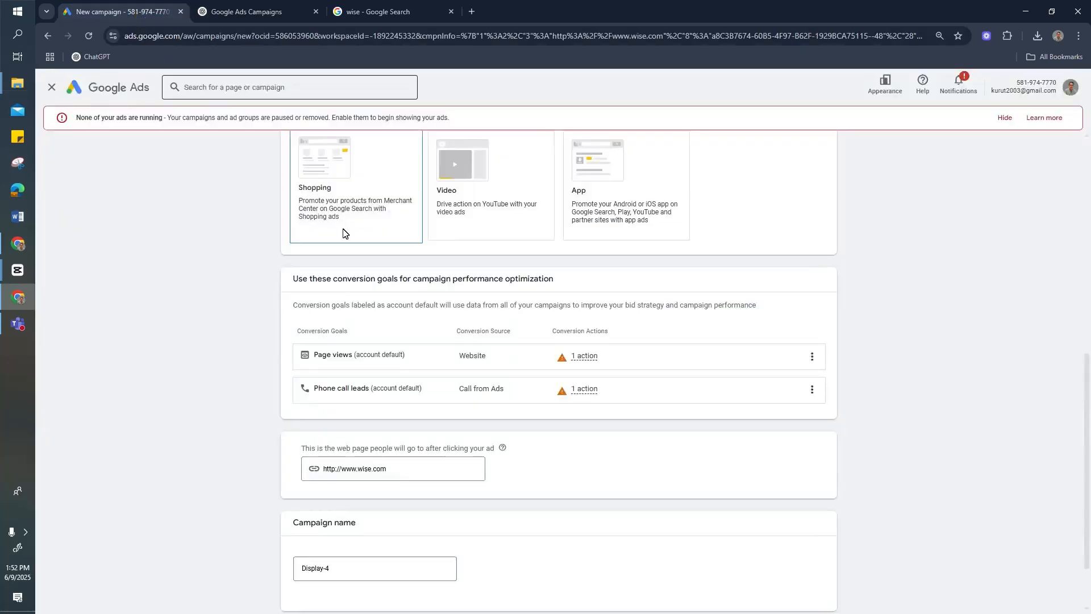
scroll(397, 330, down, 2)
drag(383, 487, 187, 482)
key(ctrl+v)
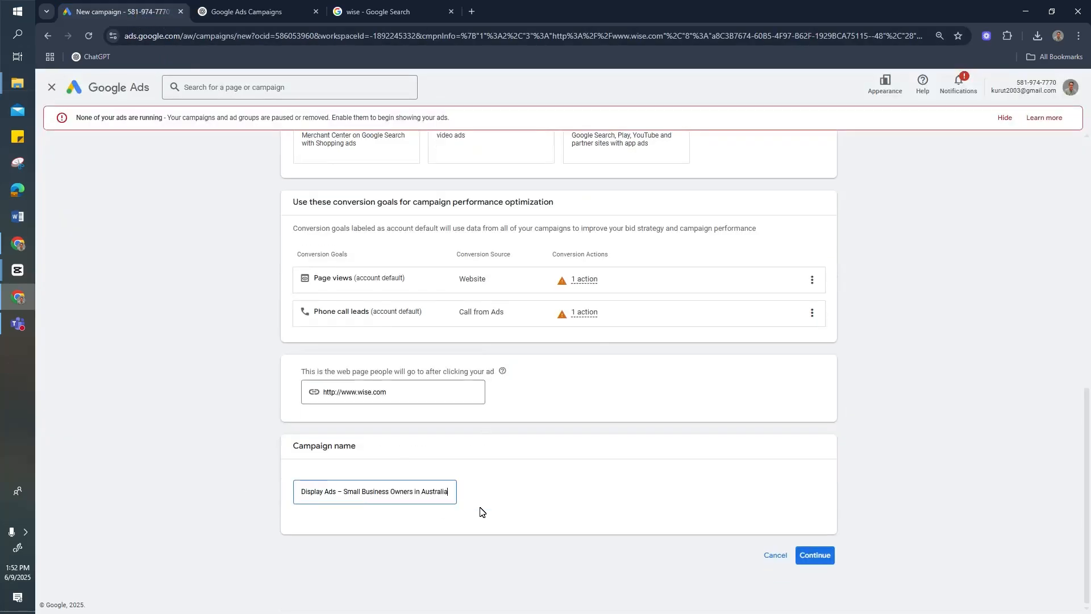
click(816, 555)
- Target Australia as the campaign location and expand the additional campaign settings
click(694, 451)
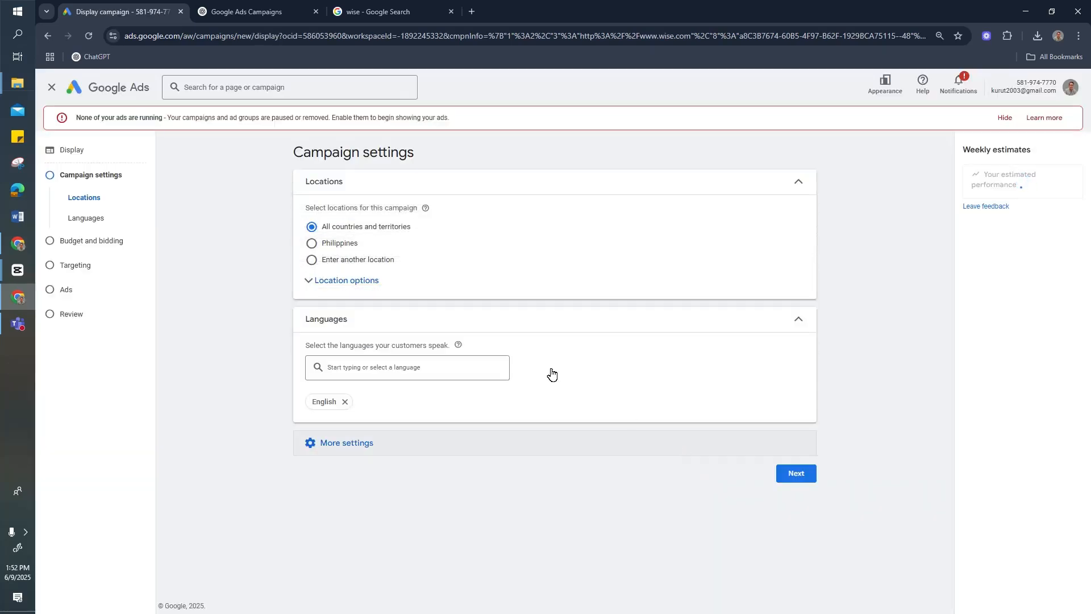
click(364, 265)
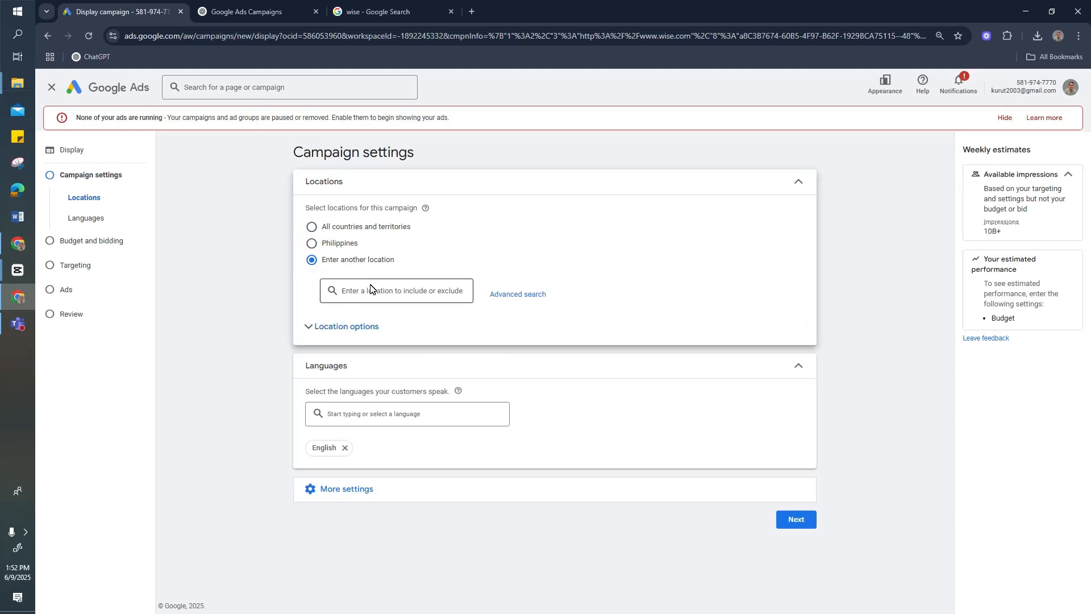
click(372, 290)
text(au)
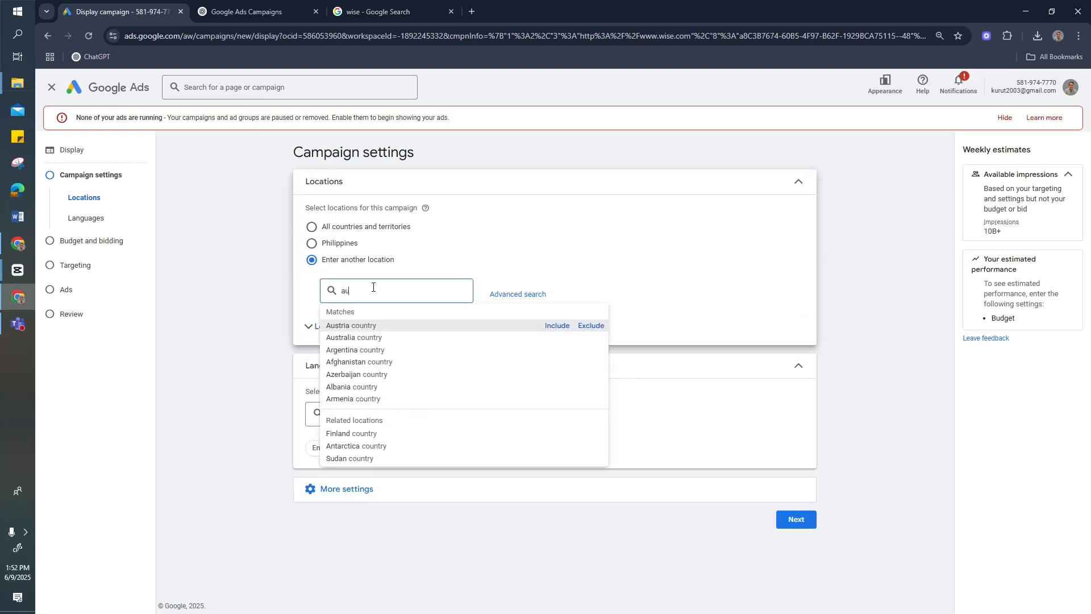
text(s)
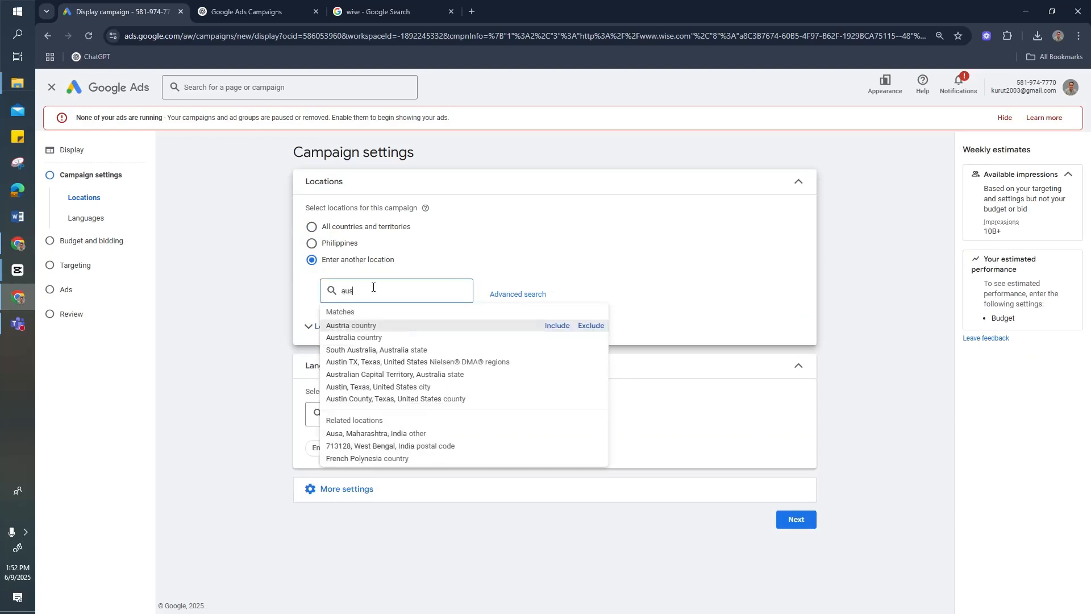
click(378, 338)
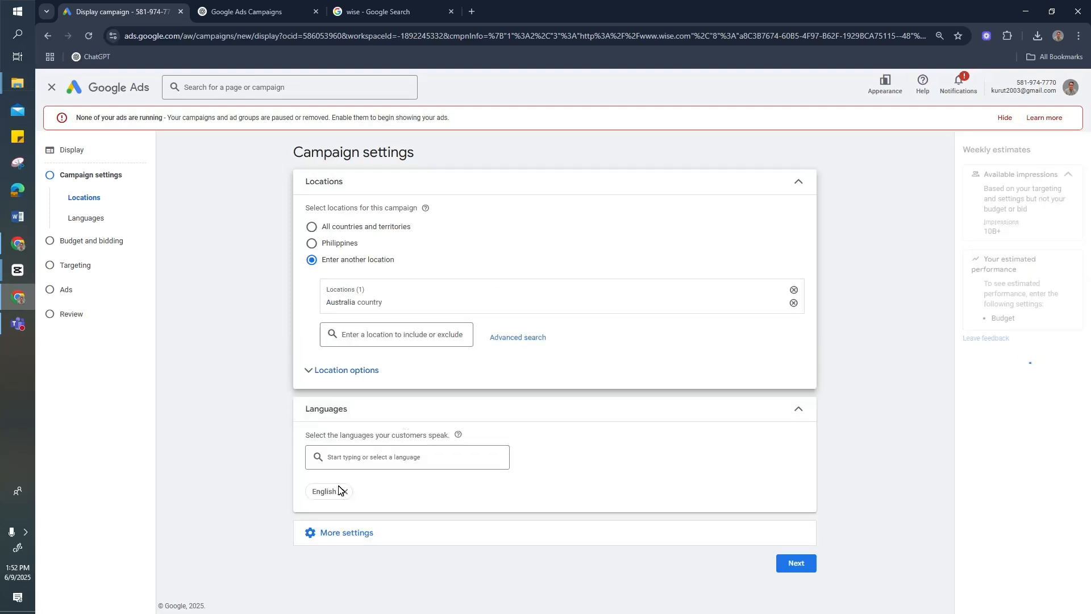
click(741, 543)
scroll(714, 538, down, 3)
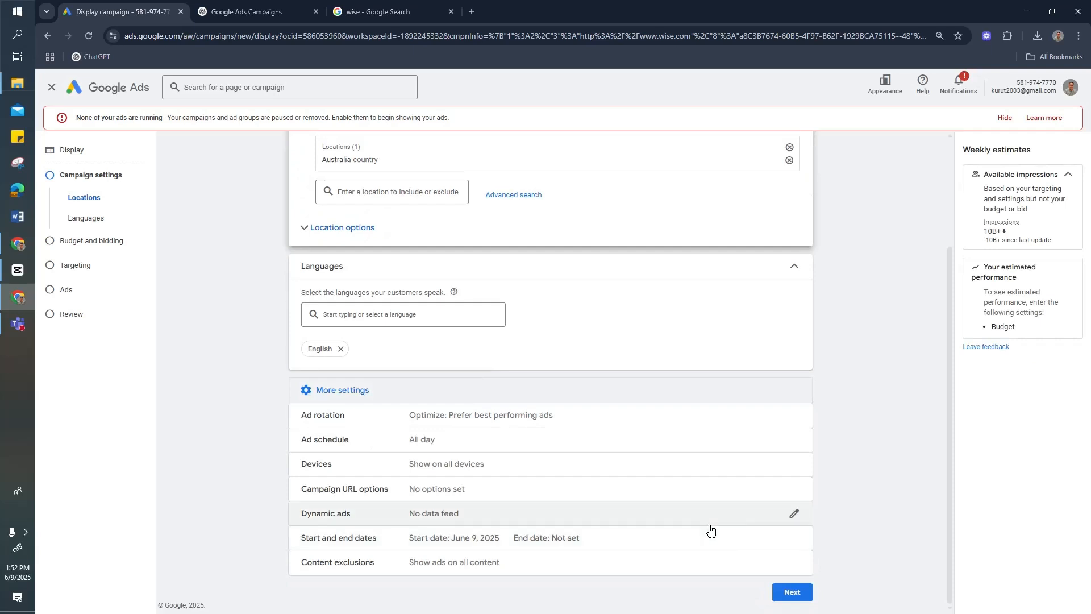
- Set a $33.00 average daily budget, focus bidding on viewable impressions with a $5.00 viewable CPM bid, and continue to targeting
click(794, 592)
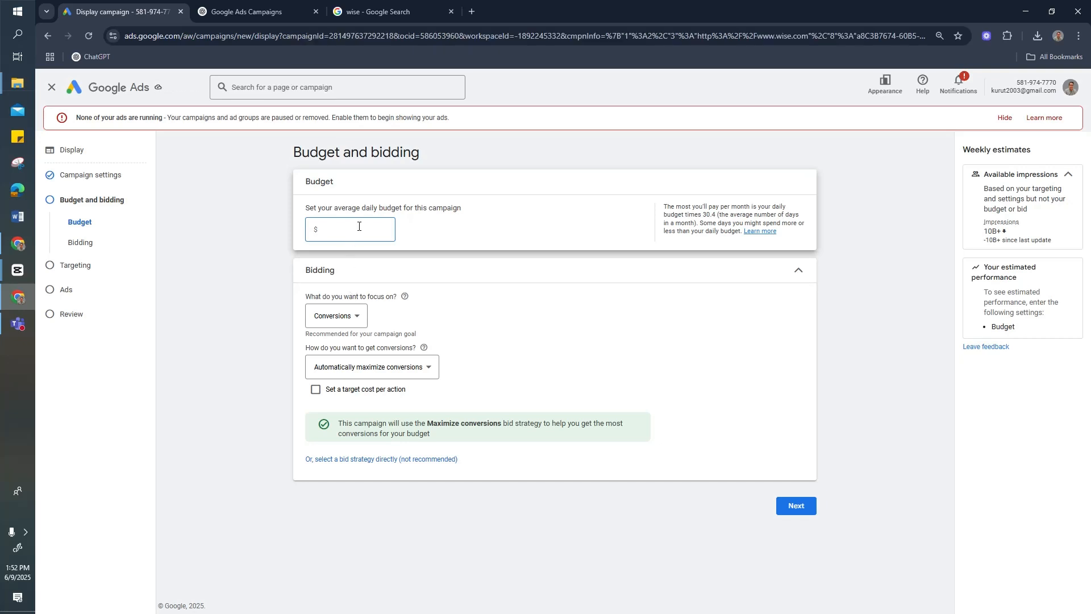
click(358, 316)
click(363, 410)
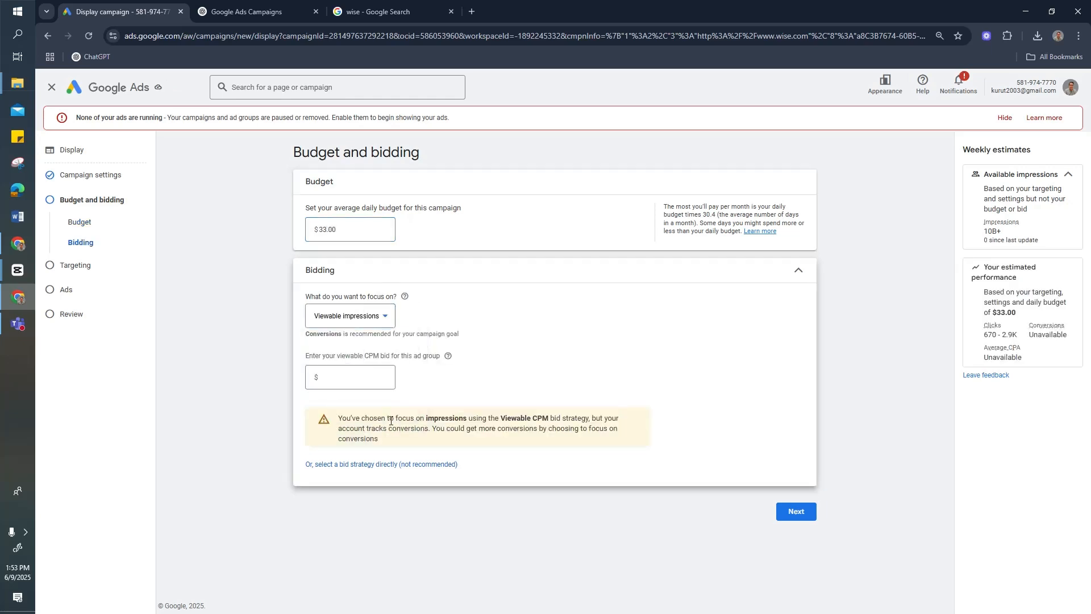
click(366, 375)
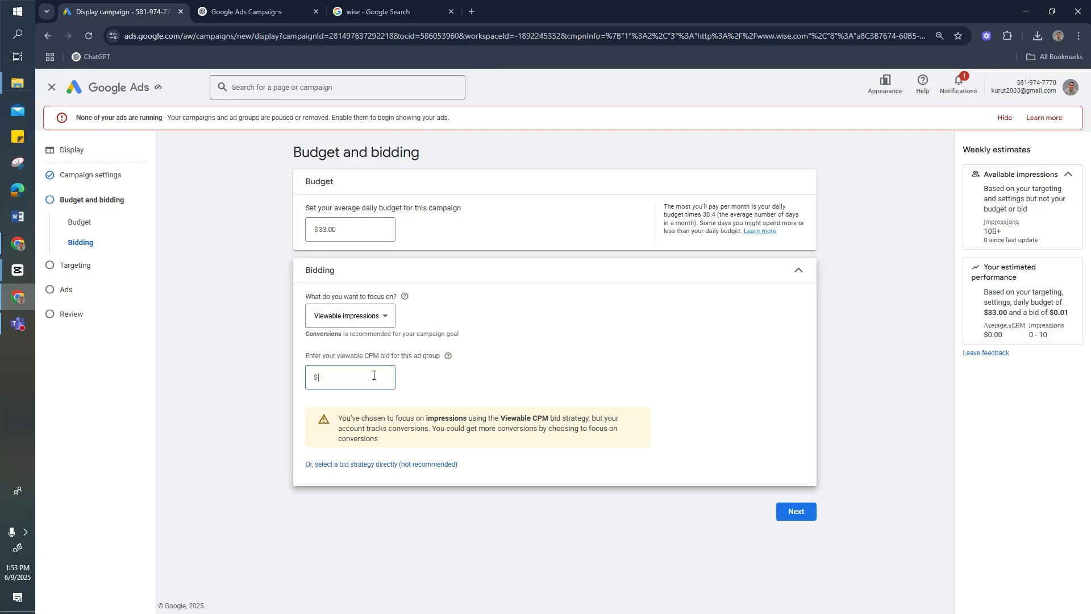
click(796, 511)
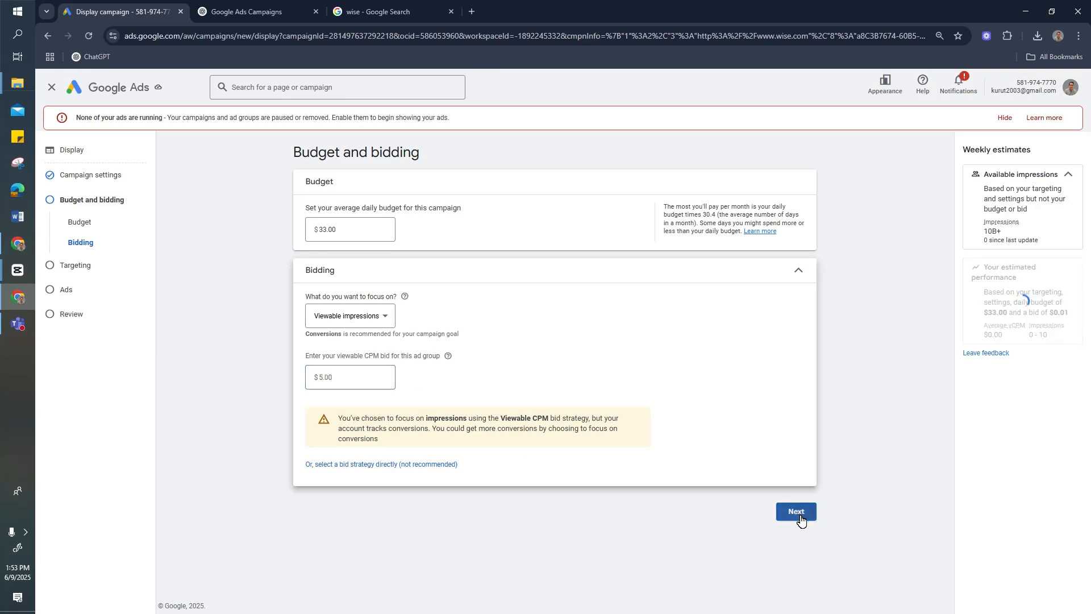
- Add audience segment targeting and select the in-market segment Business Financial Services, copying its name from the ChatGPT strategy to search for it
click(480, 306)
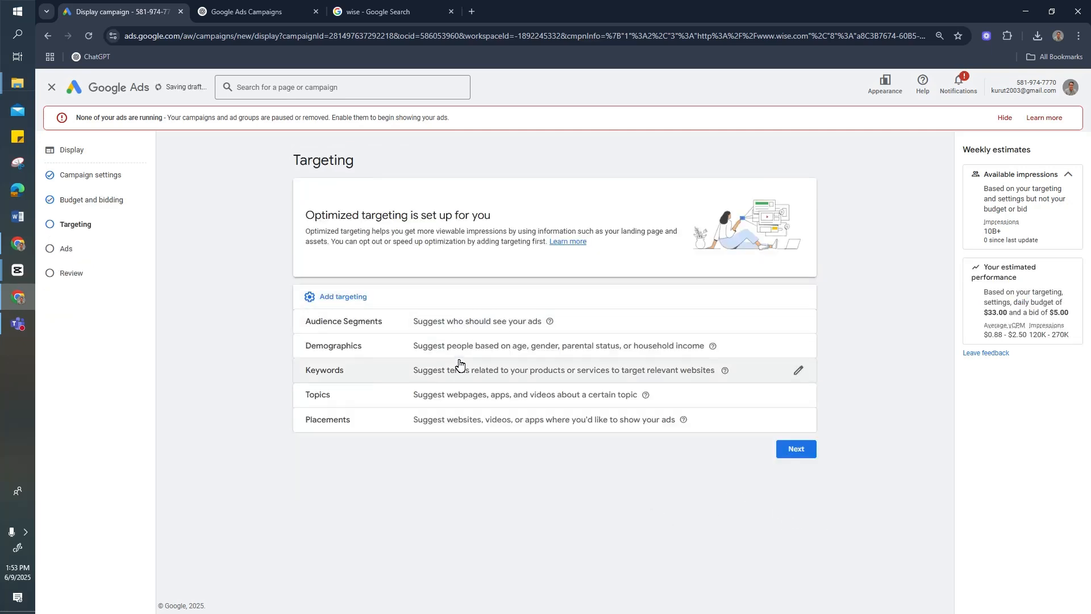
click(463, 326)
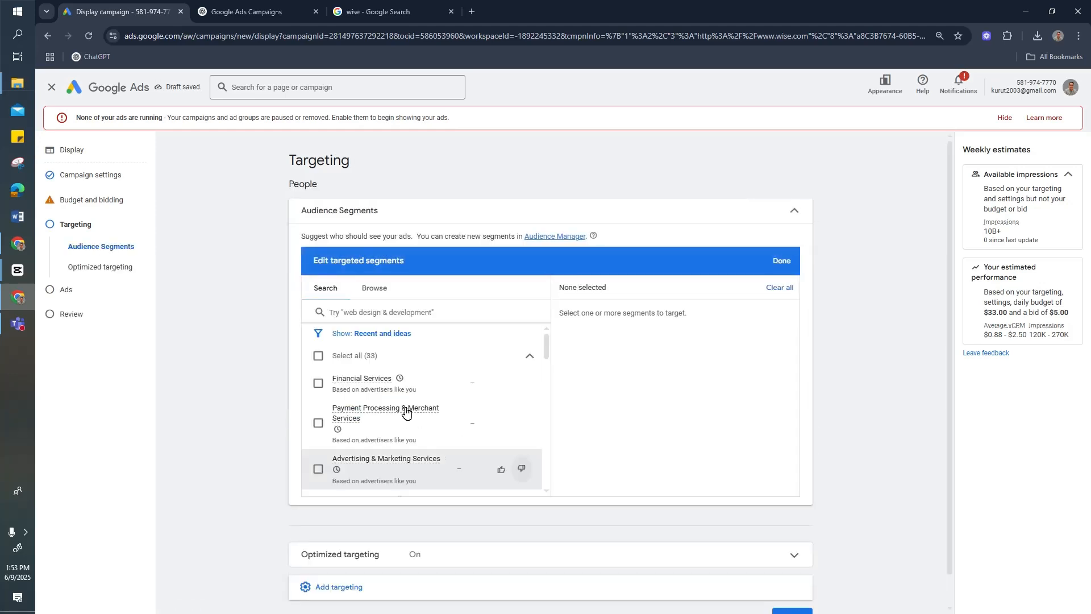
click(267, 8)
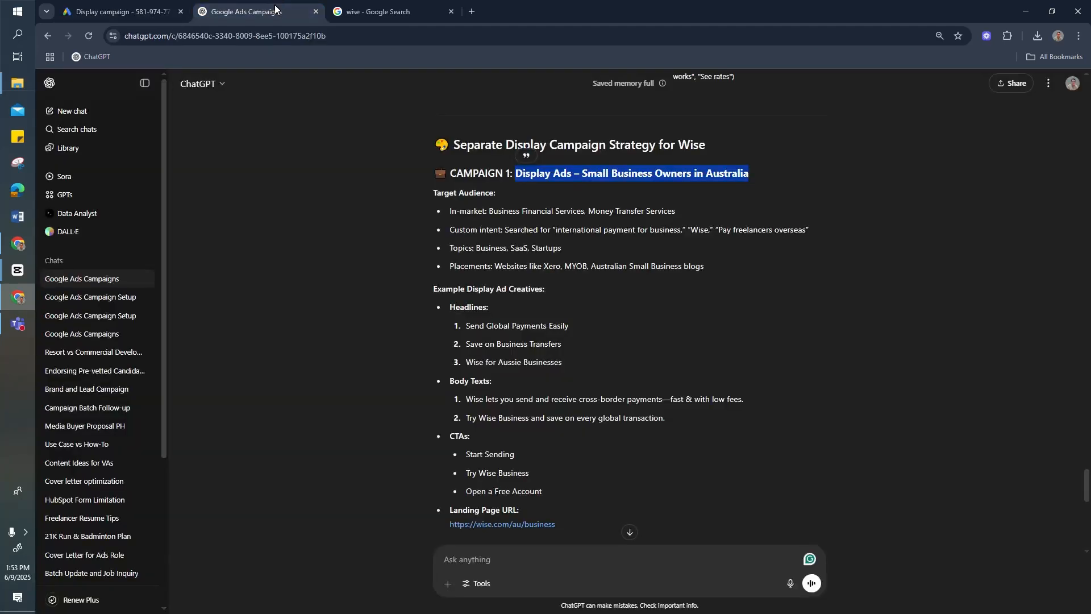
drag(490, 211, 585, 212)
key(ctrl+c)
click(151, 3)
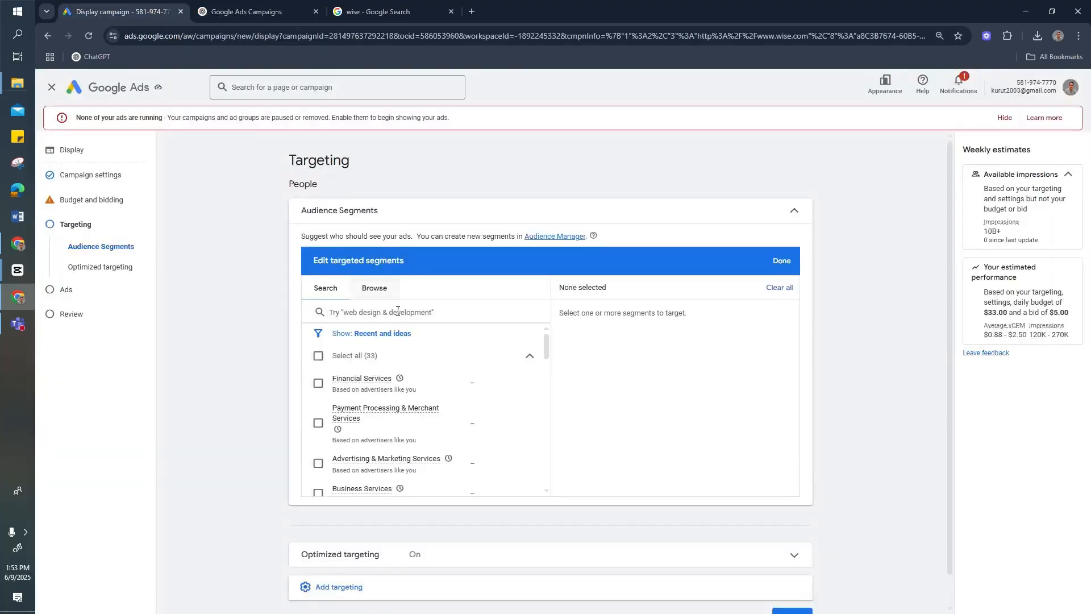
click(406, 312)
key(ctrl+v)
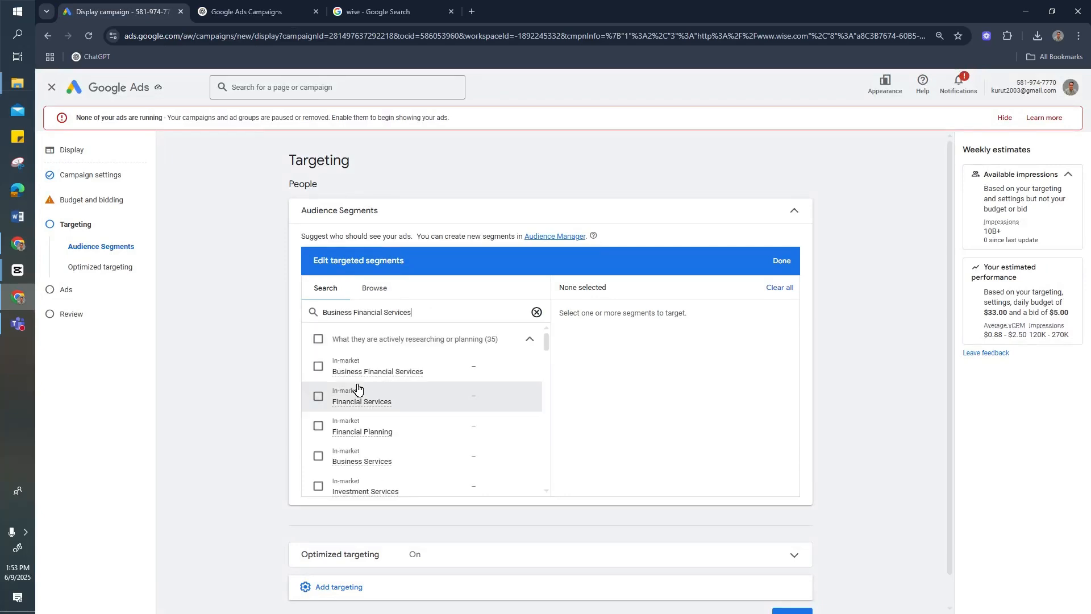
click(319, 366)
- Search the audience segments for Money Transfer Services, copied from ChatGPT, add World Money Transfer, and finish the segment selection
click(250, 4)
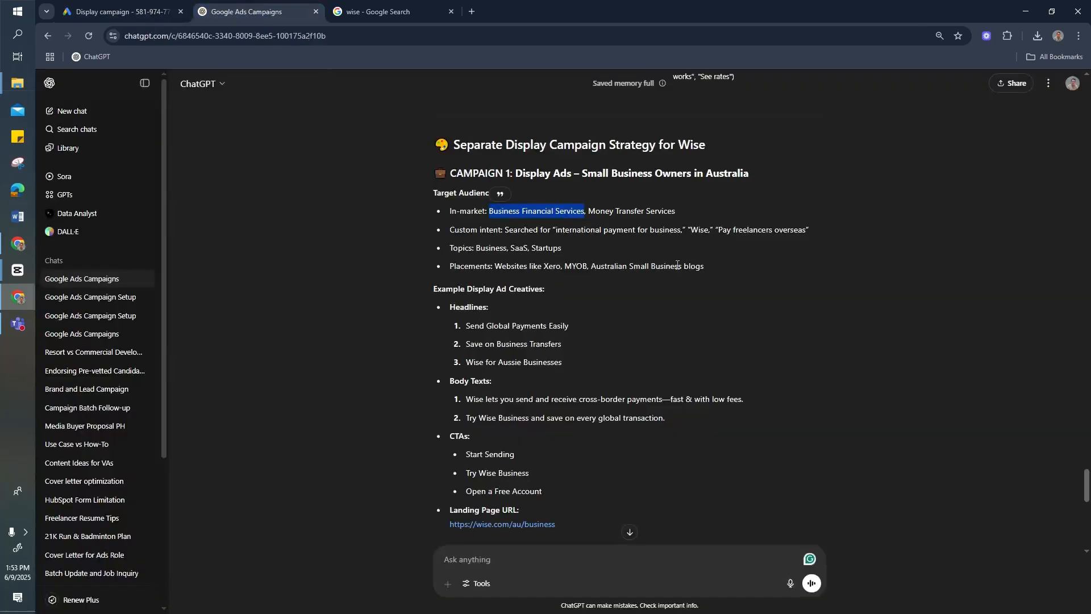
drag(587, 211, 679, 220)
key(ctrl+c)
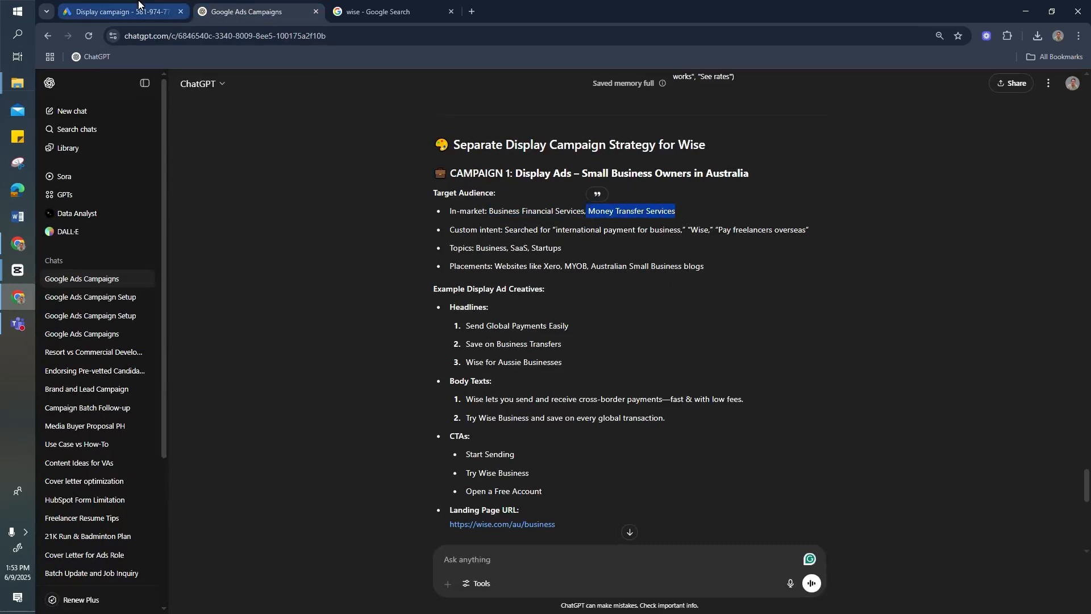
click(117, 12)
triple_click(381, 313)
key(ctrl+v)
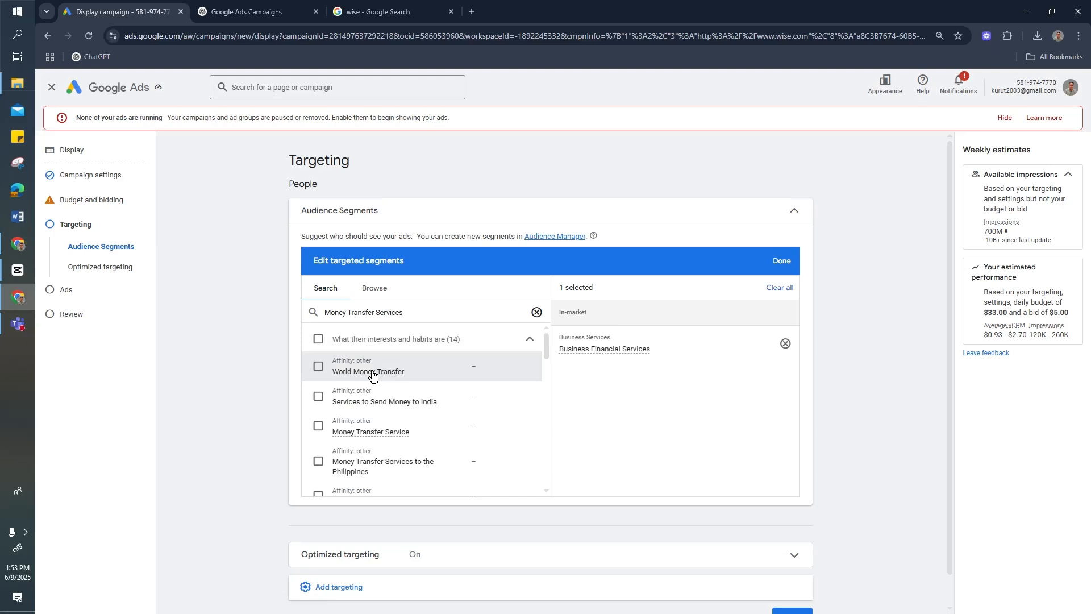
click(318, 366)
scroll(905, 263, down, 1)
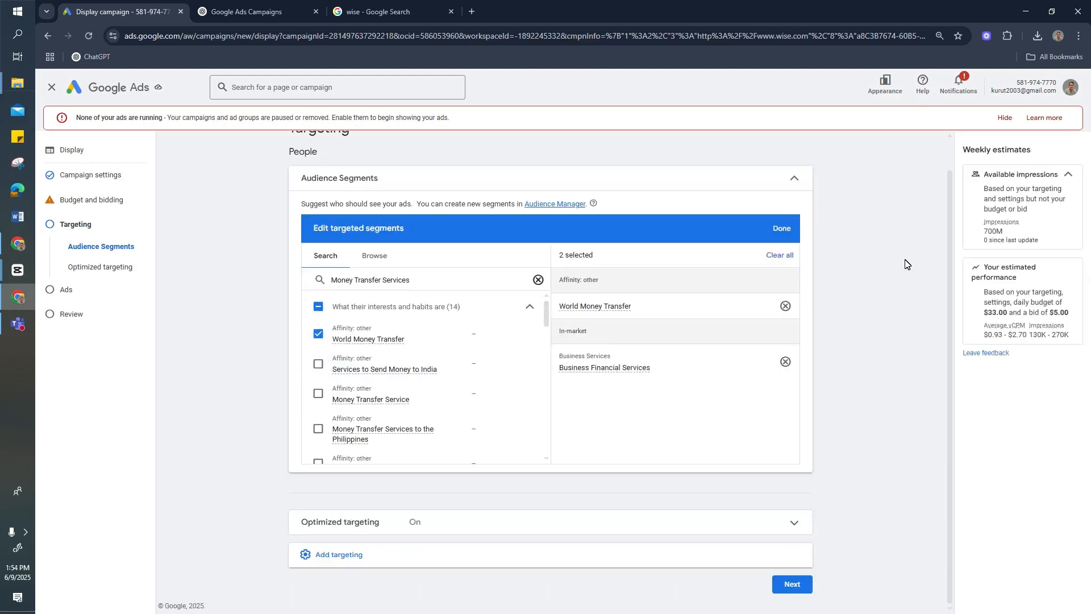
click(782, 229)
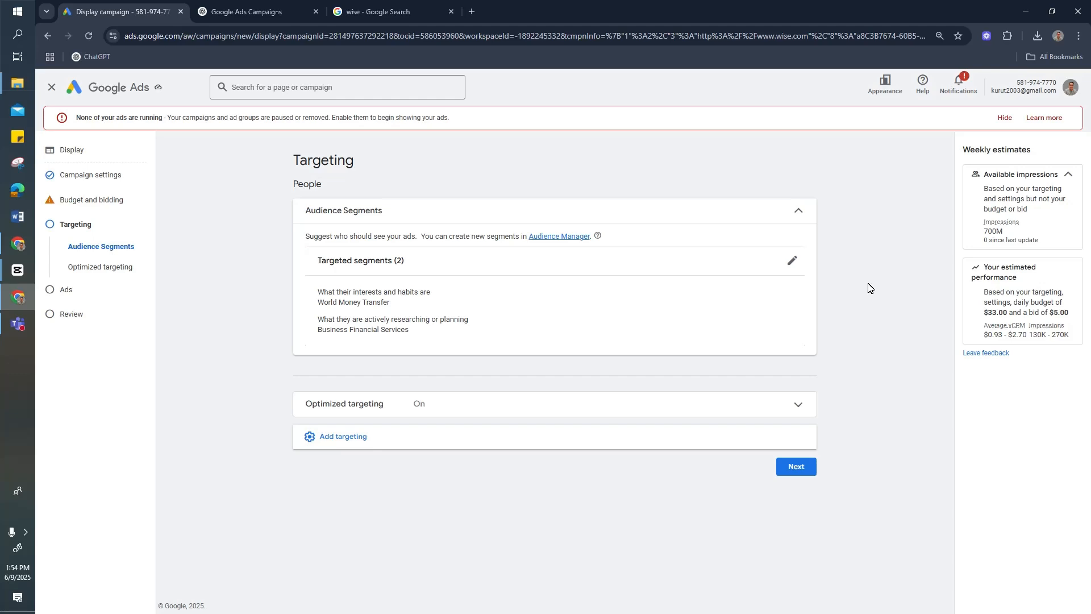
- Add keyword targeting and paste in the custom intent phrases "international payment for business," "Wise," and "Pay freelancers overseas" from the ChatGPT strategy
click(271, 6)
click(134, 7)
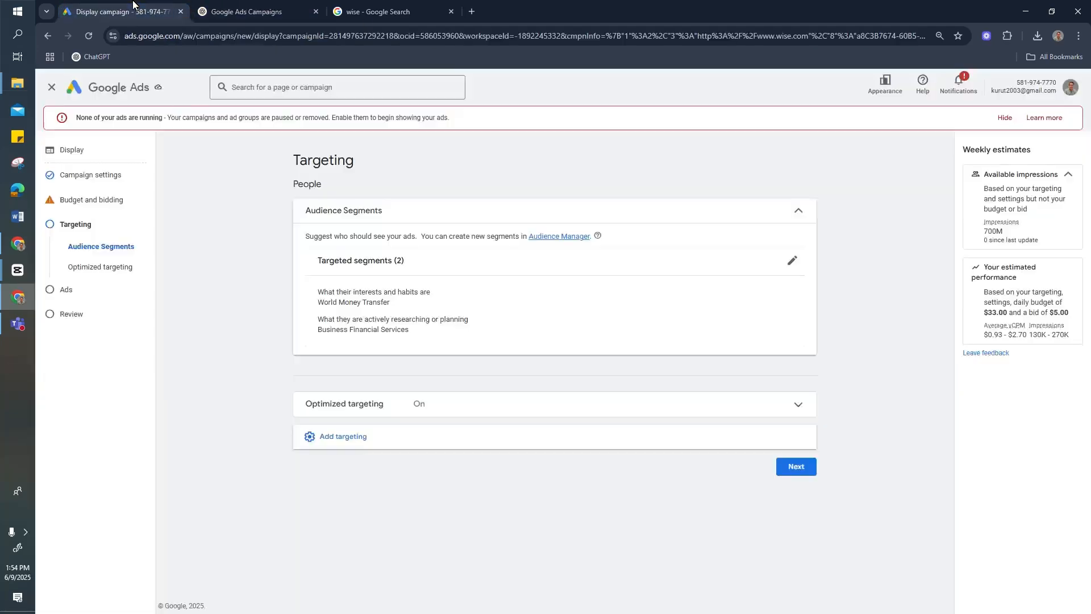
click(332, 449)
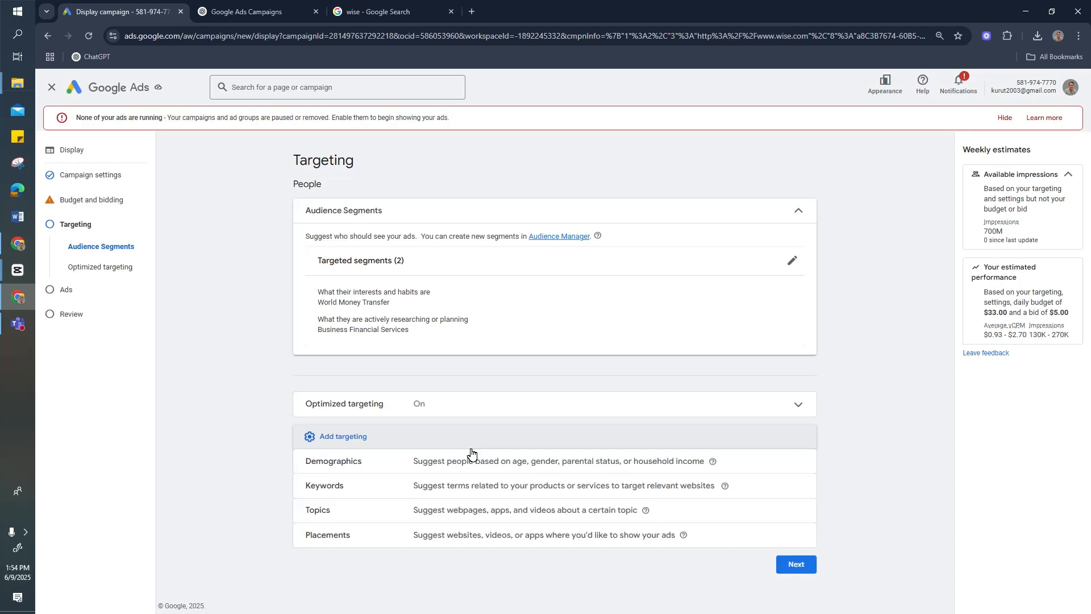
click(453, 485)
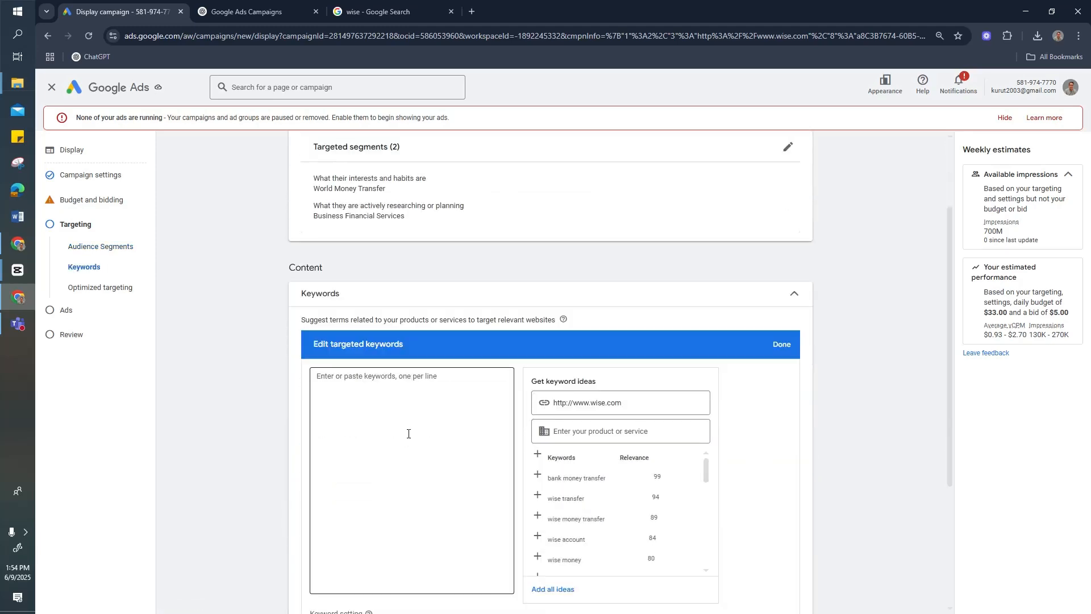
click(269, 9)
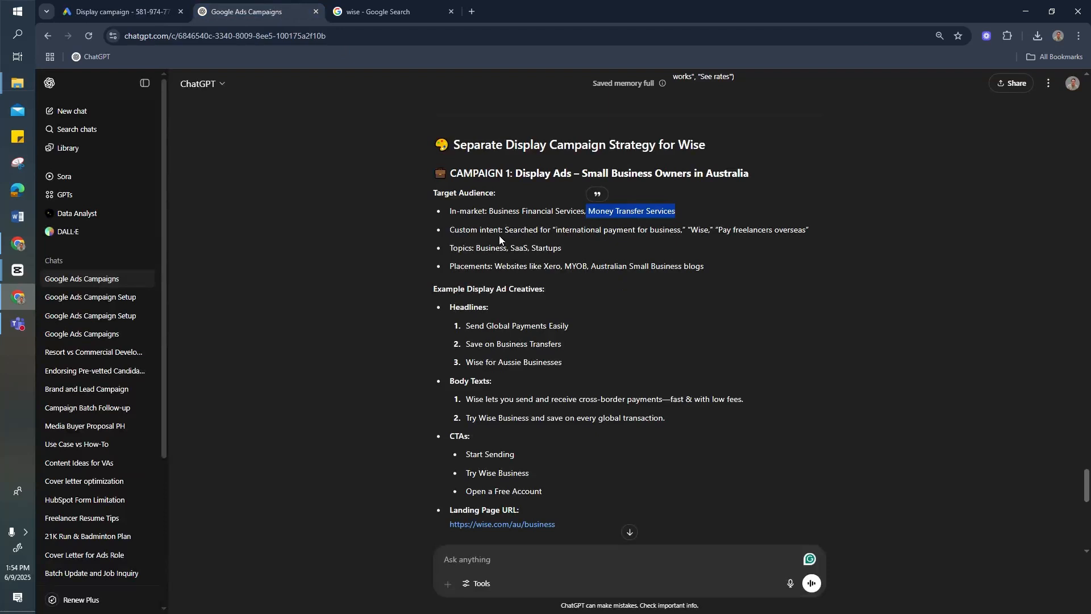
click(556, 230)
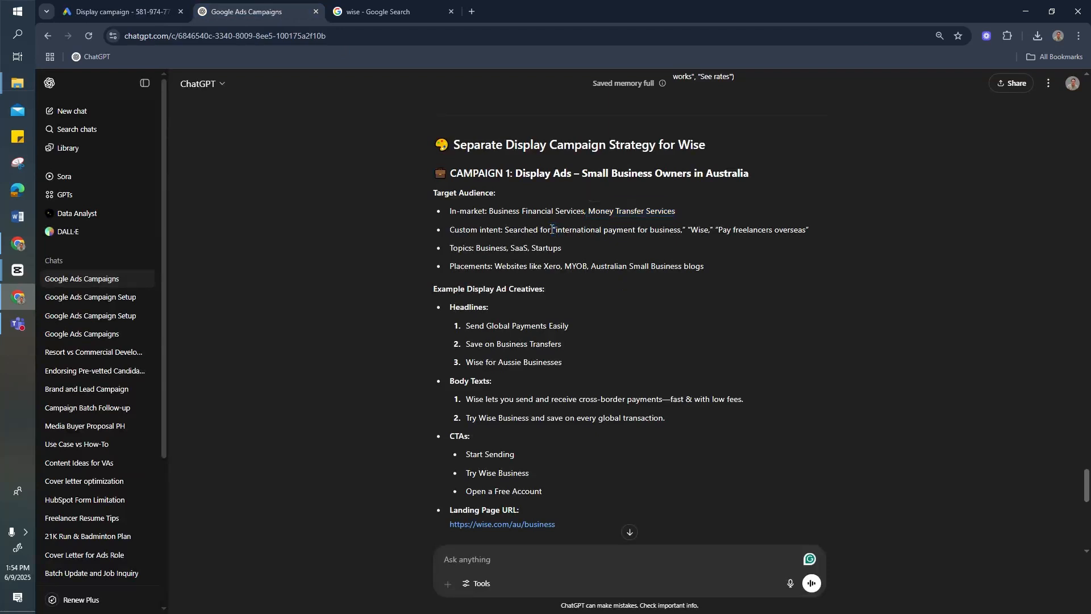
drag(551, 230, 825, 235)
click(119, 11)
key(ctrl+v)
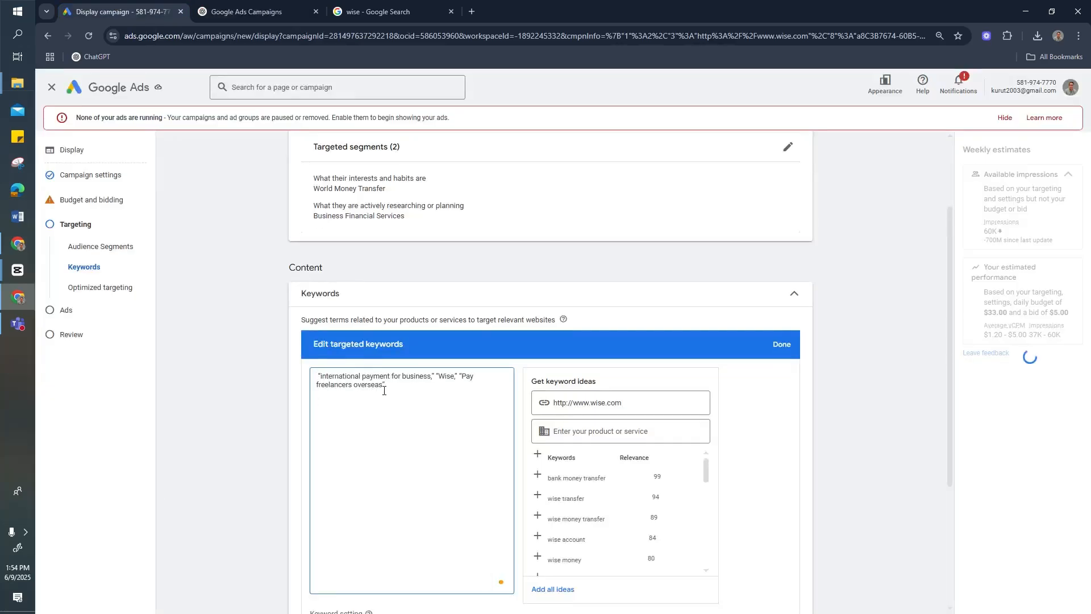
- Split the pasted keyword phrases onto separate lines and remove the commas and extra spaces between them
key(Right)
key(Delete)
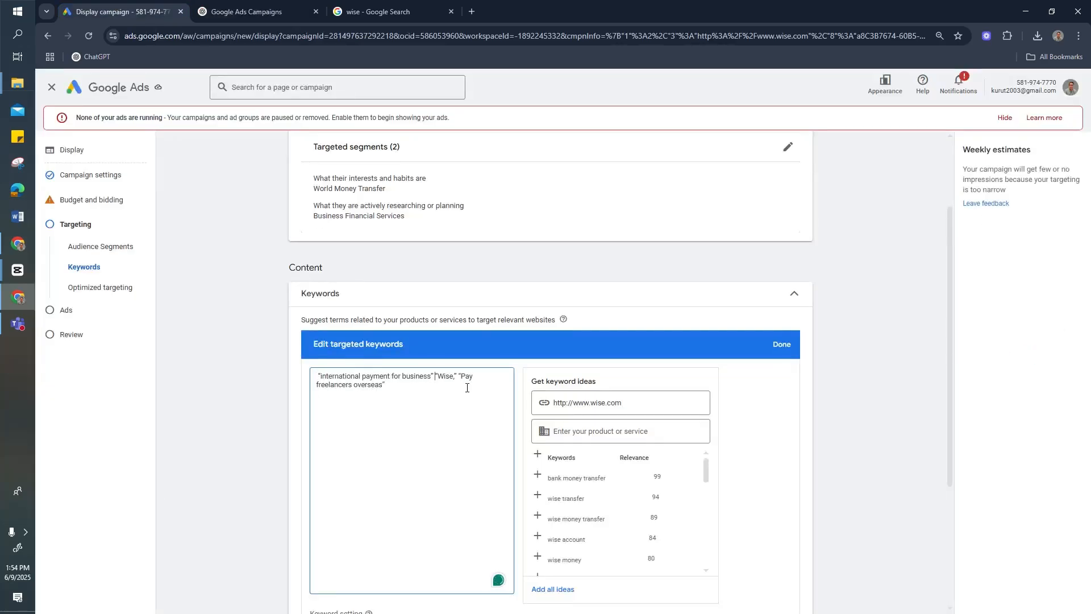
key(Return)
key(Right)
key(Right)
key(Right)
key(Right)
key(Right)
key(Right)
key(Right)
key(BackSpace)
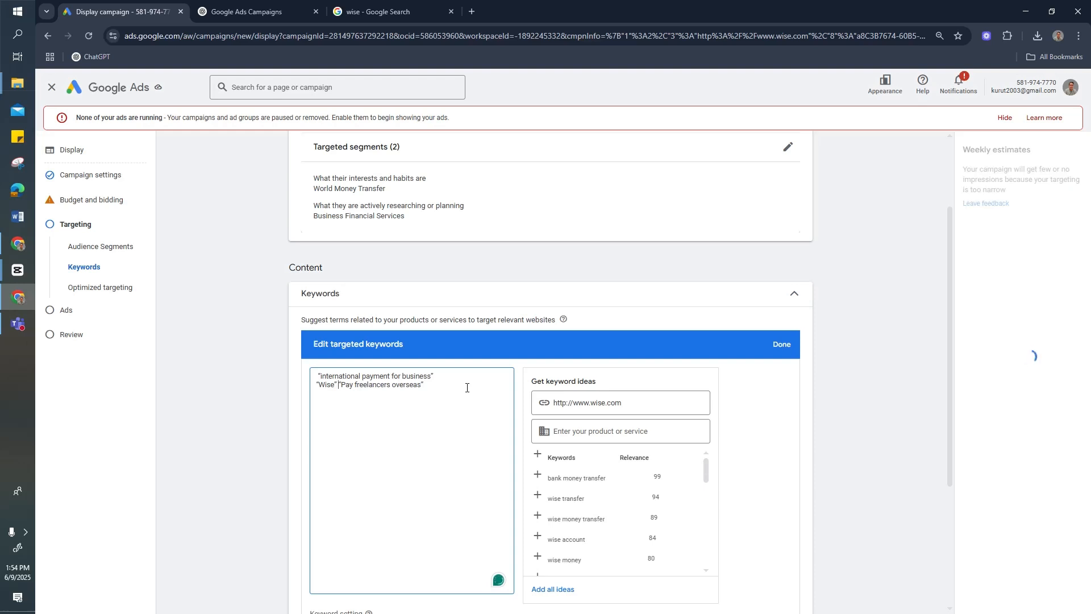
key(Delete)
key(Return)
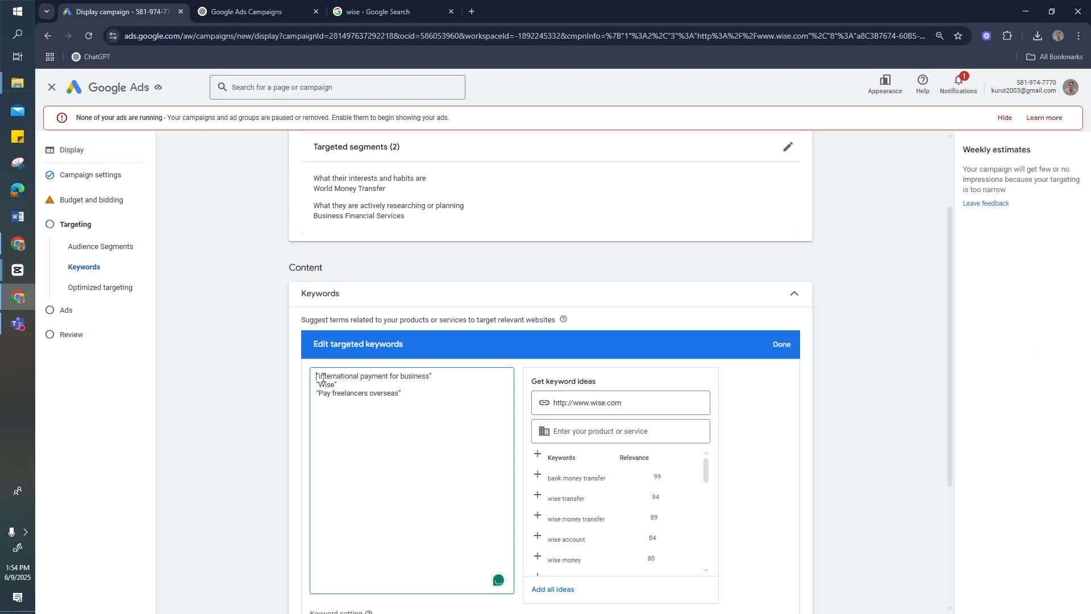
- Add the suggested keyword "wise transfer" in quotation marks and remove the blank lines above it
scroll(830, 377, down, 3)
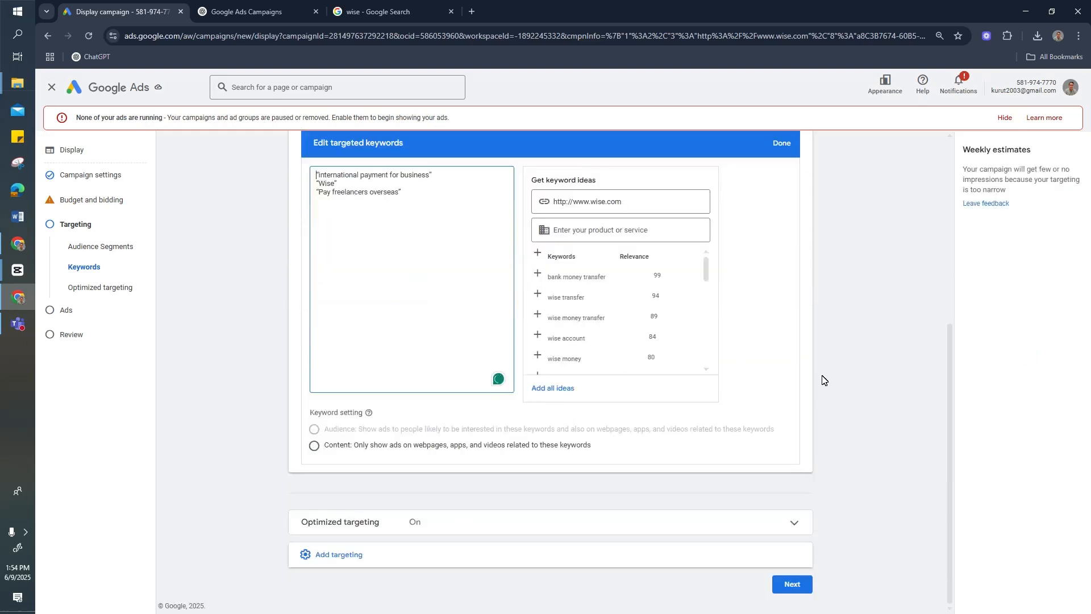
click(537, 294)
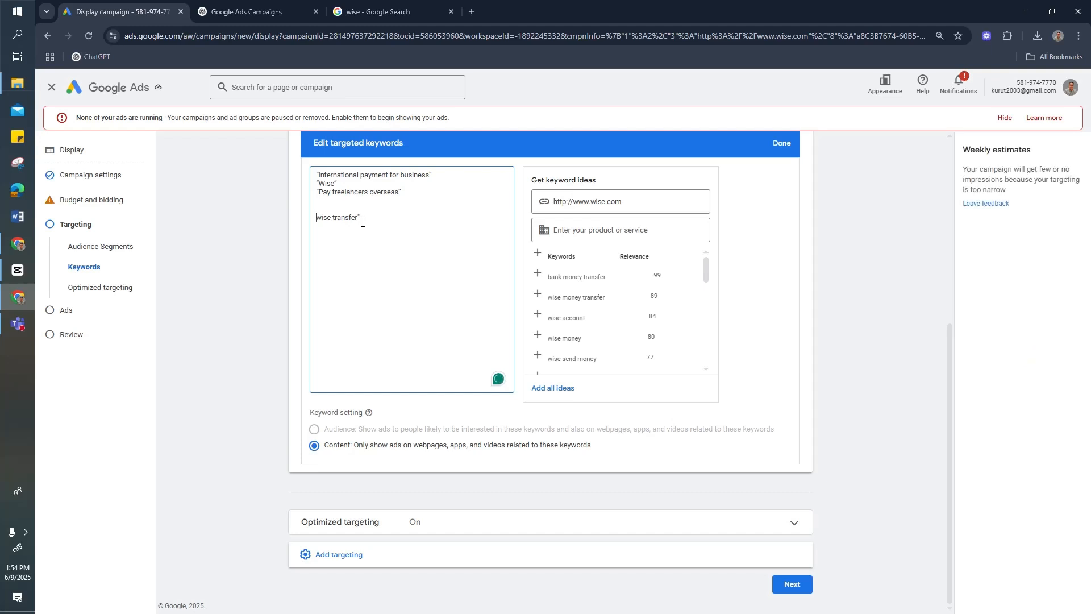
text(")
key(Up)
key(Up)
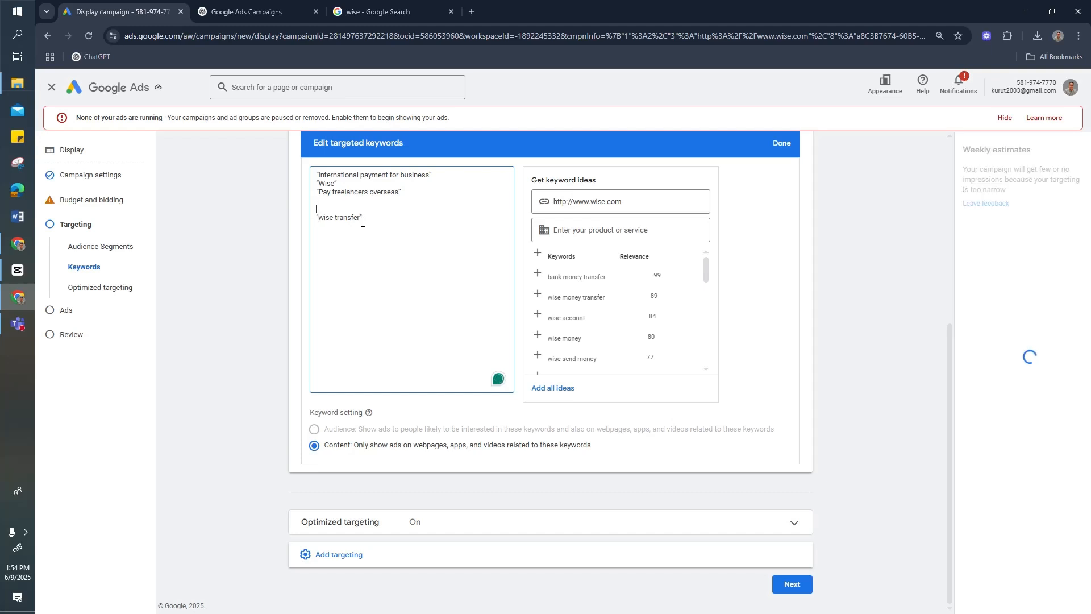
key(BackSpace)
key(BackSpace)
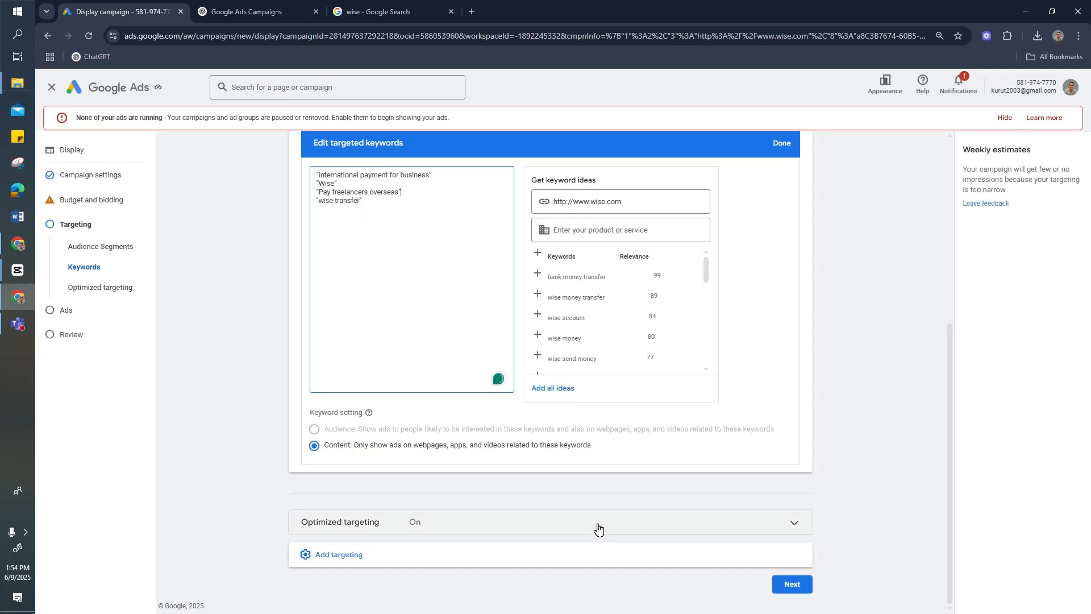
- Add topic targeting, check the topics in the ChatGPT strategy, search for "business", and target Business & Industrial
click(349, 570)
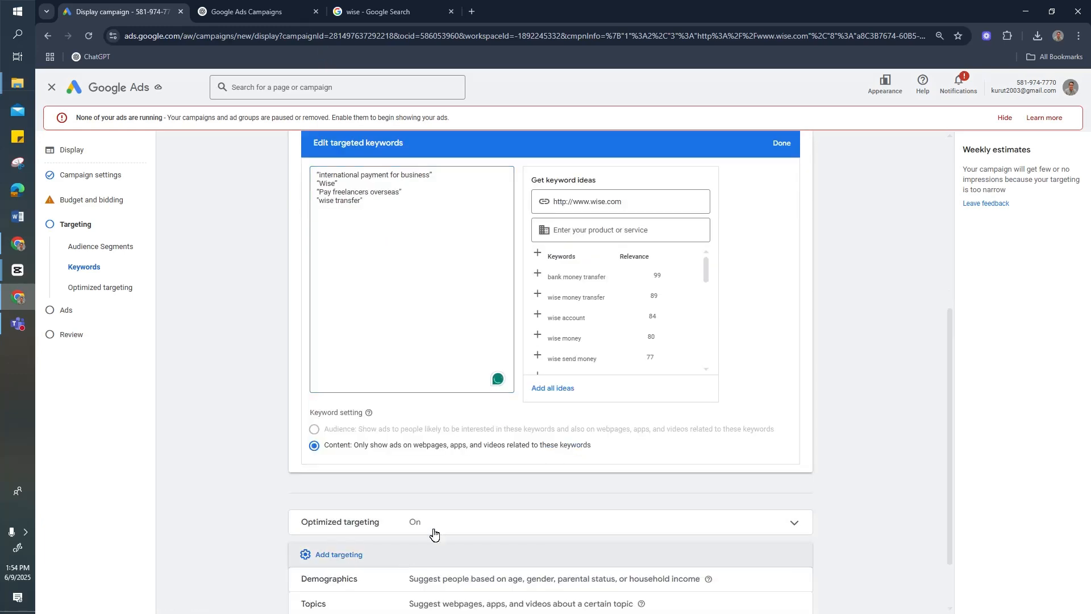
scroll(494, 465, down, 2)
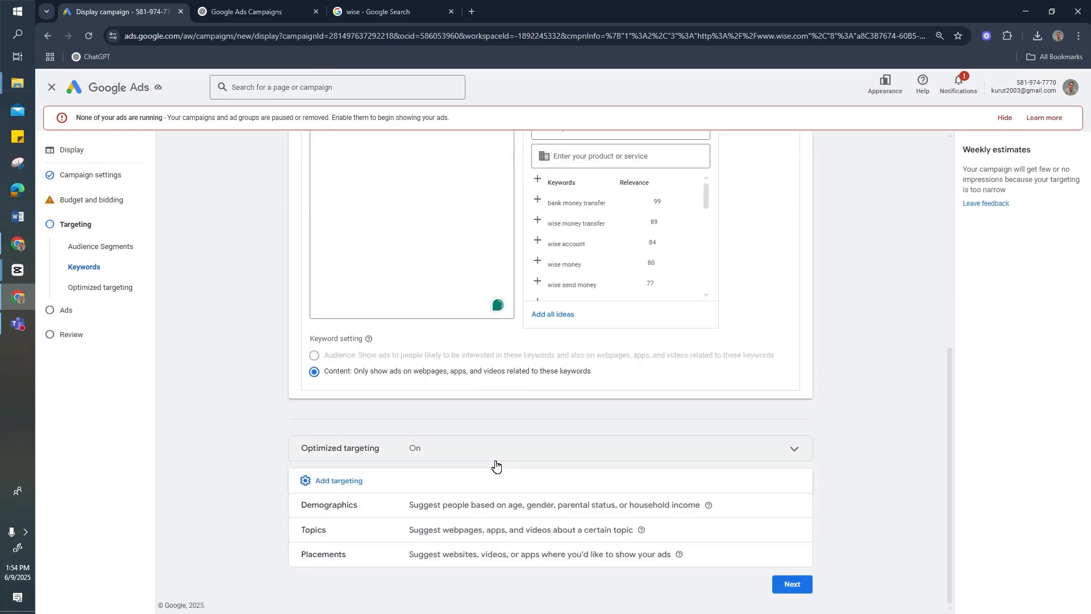
click(444, 536)
scroll(449, 528, down, 5)
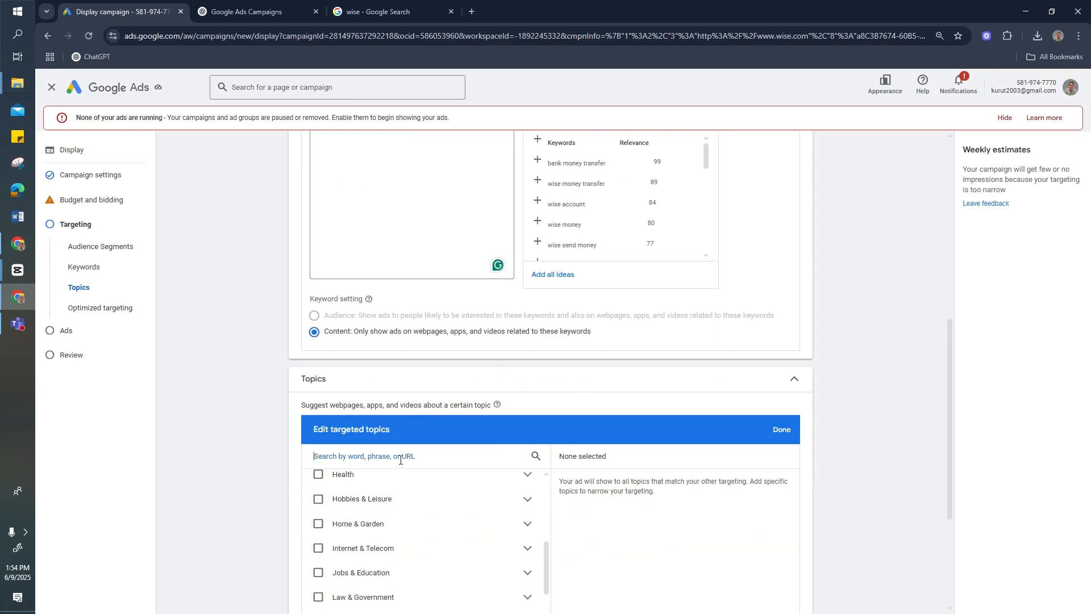
click(244, 12)
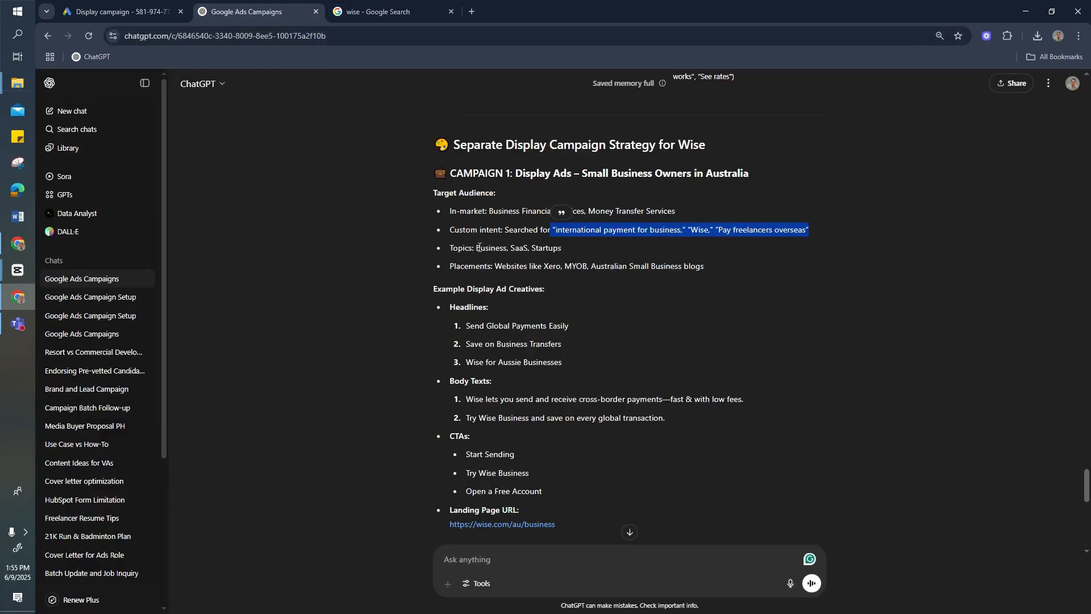
click(106, 11)
text(busin)
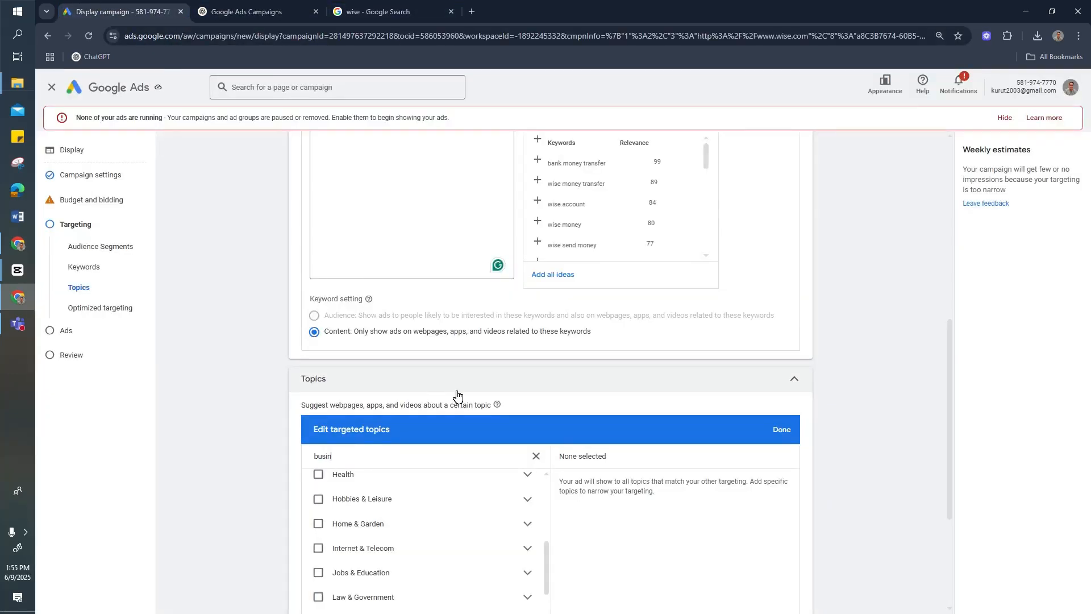
text(ess)
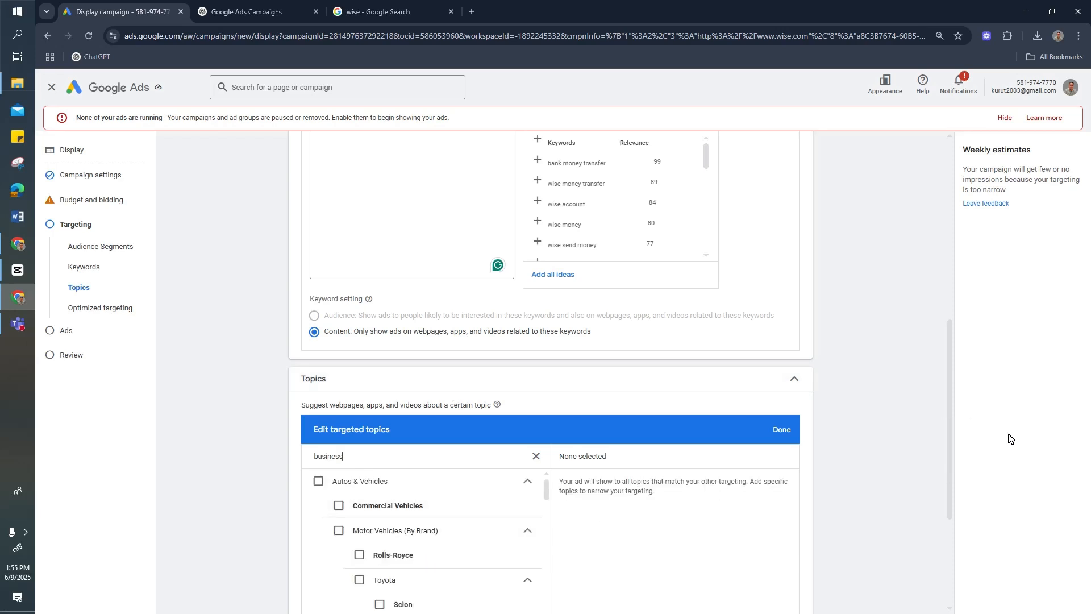
scroll(335, 455, down, 4)
click(319, 406)
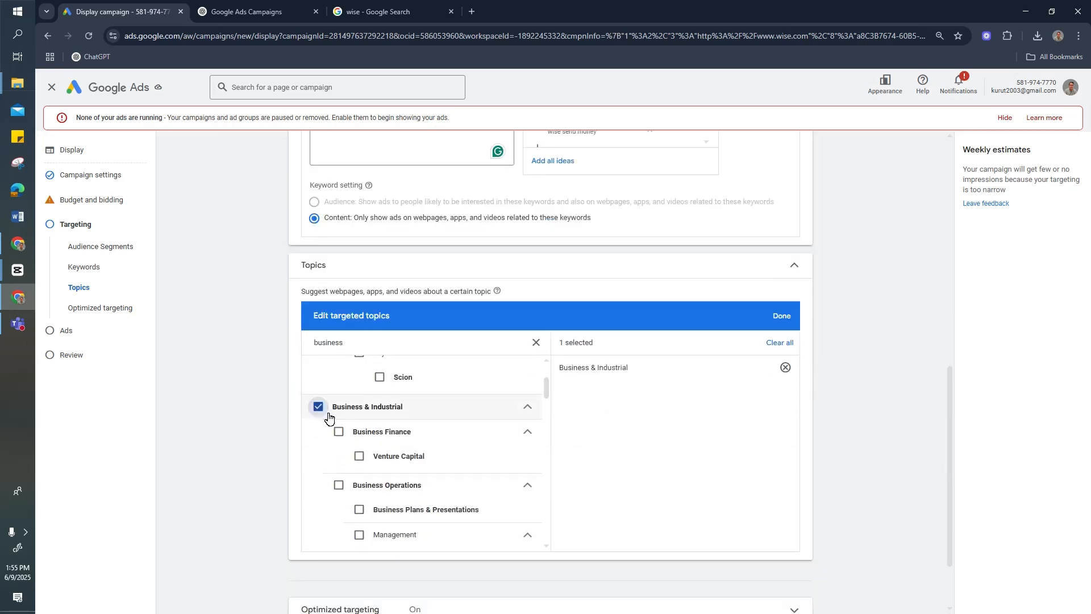
click(782, 316)
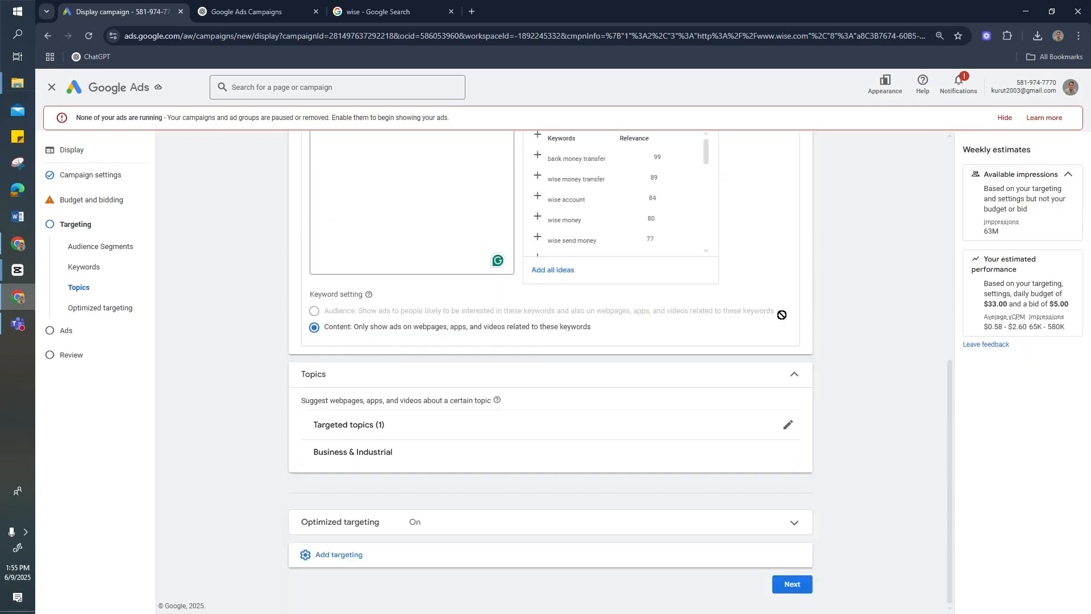
- Collapse the topic targeting, add placement targeting, and check the placement suggestions in the ChatGPT strategy
click(249, 4)
click(151, 7)
click(789, 377)
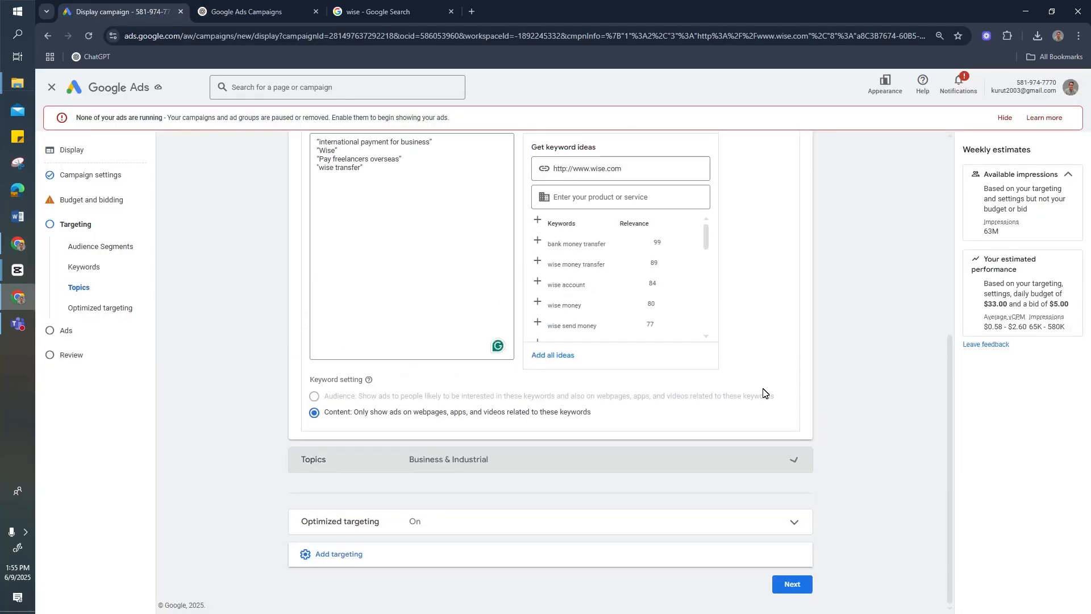
click(413, 549)
scroll(413, 549, down, 2)
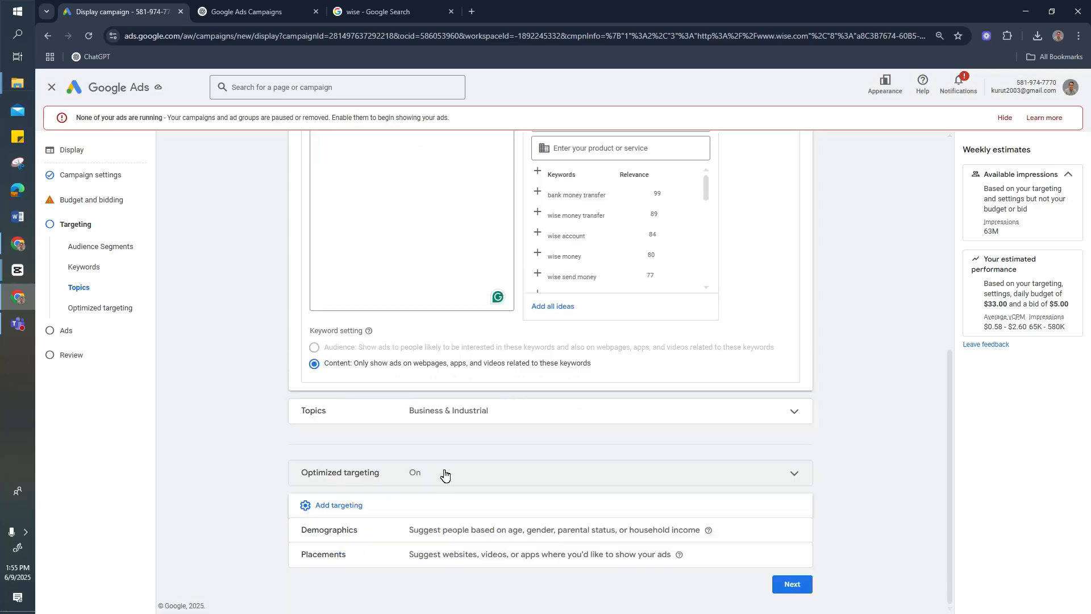
click(478, 558)
scroll(620, 299, down, 3)
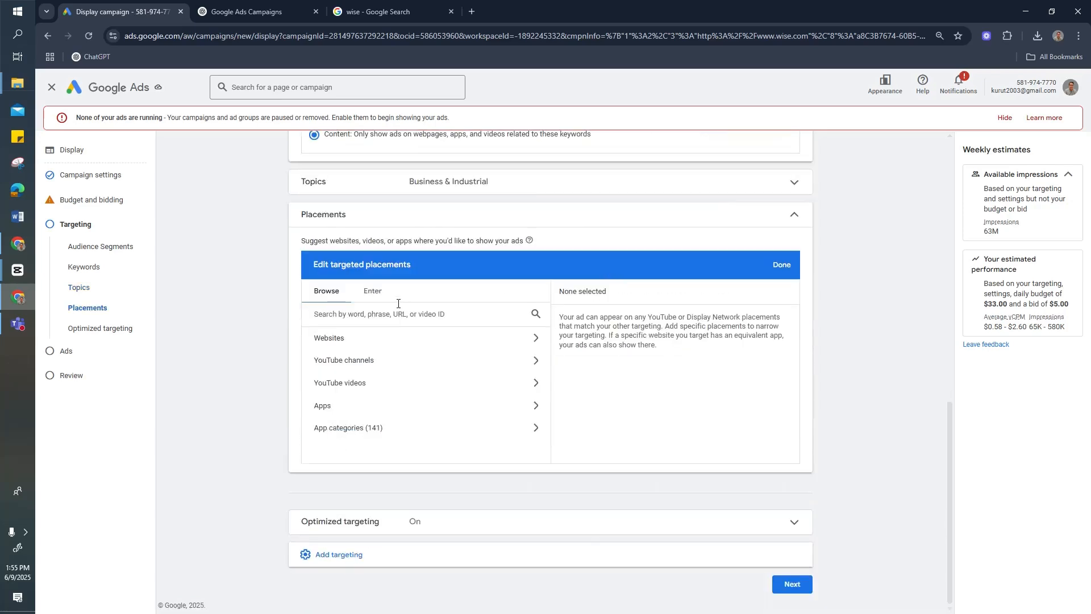
click(252, 7)
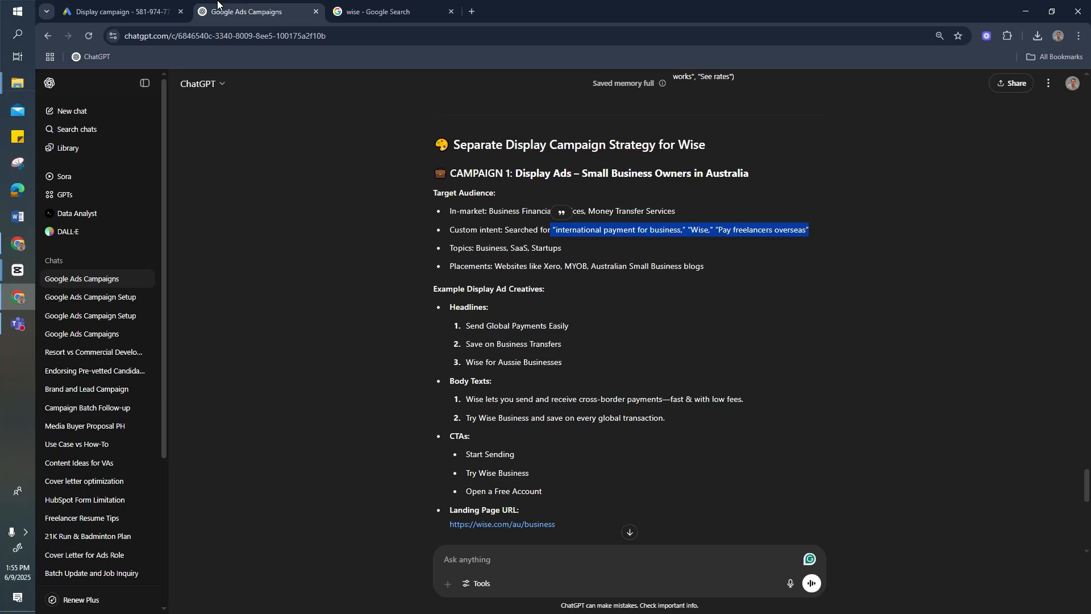
click(129, 6)
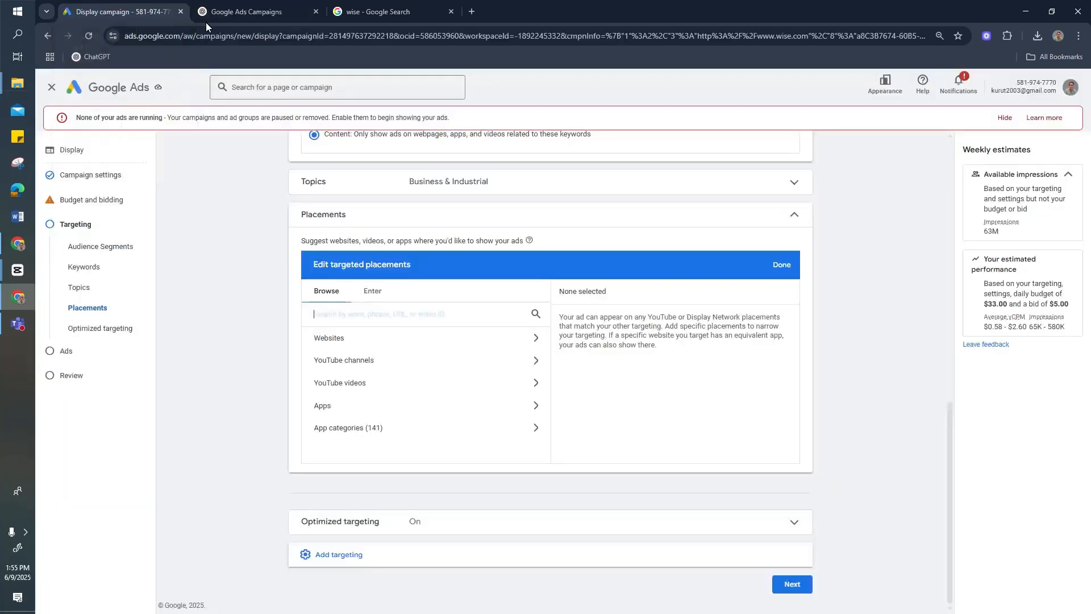
- Search the placements for "xero", browse its matching websites, and search for "myob"
text(xero)
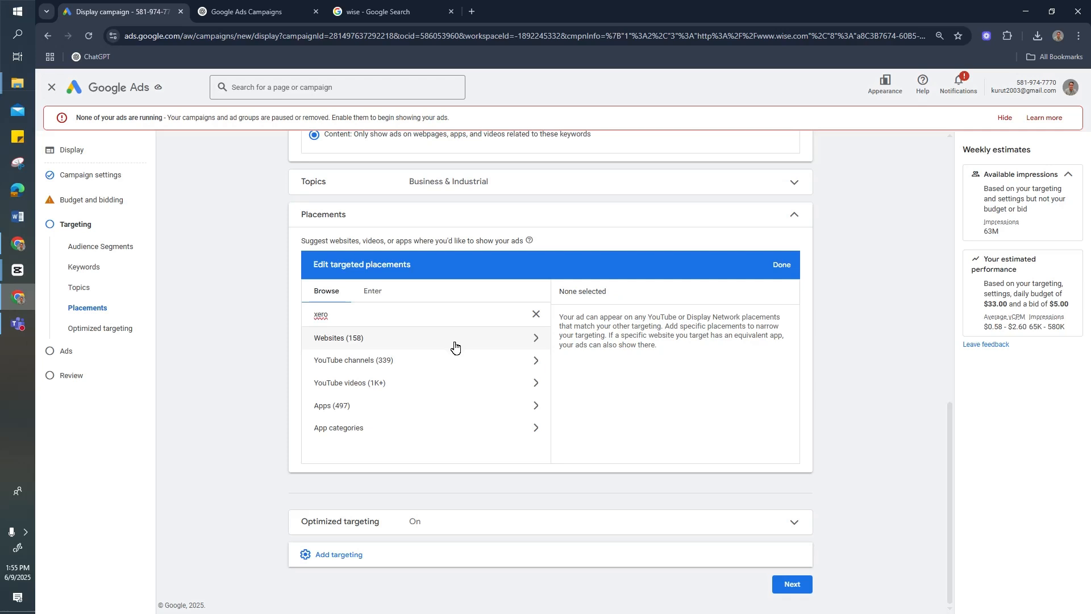
click(454, 345)
drag(396, 313, 301, 316)
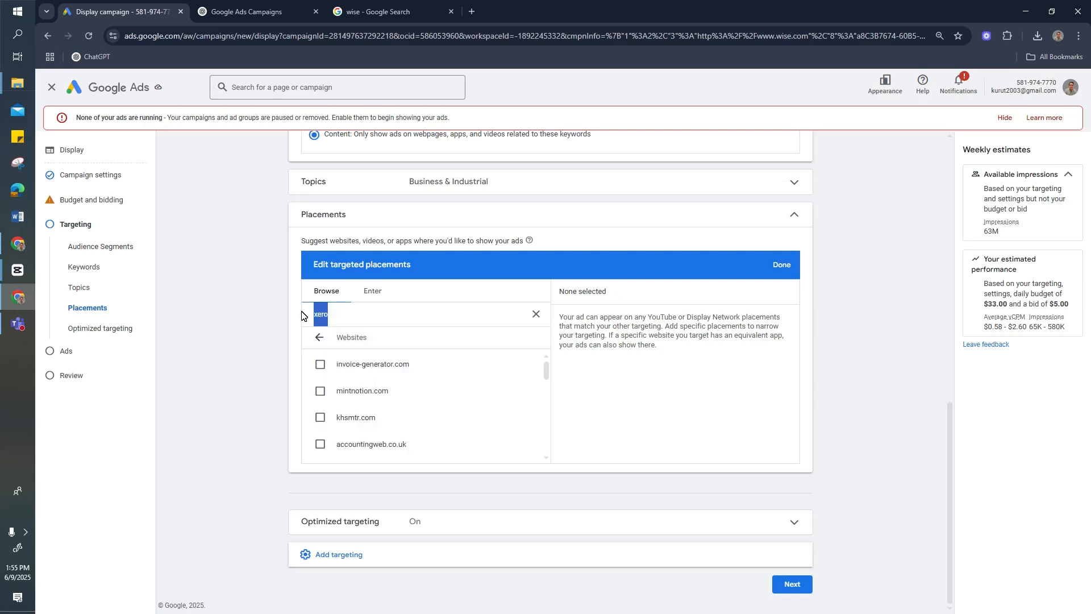
scroll(421, 392, down, 8)
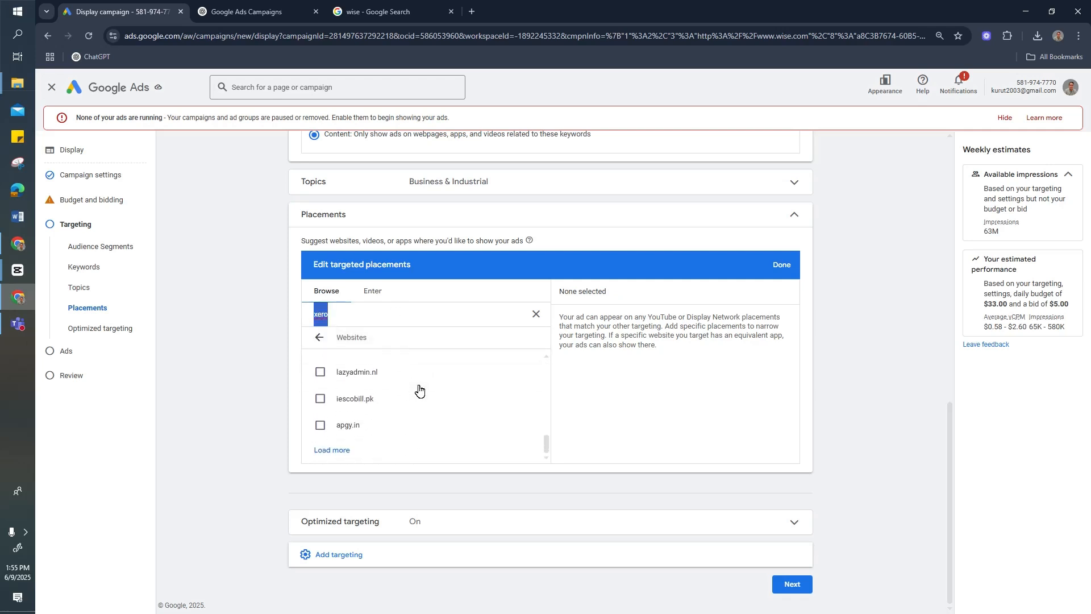
click(341, 449)
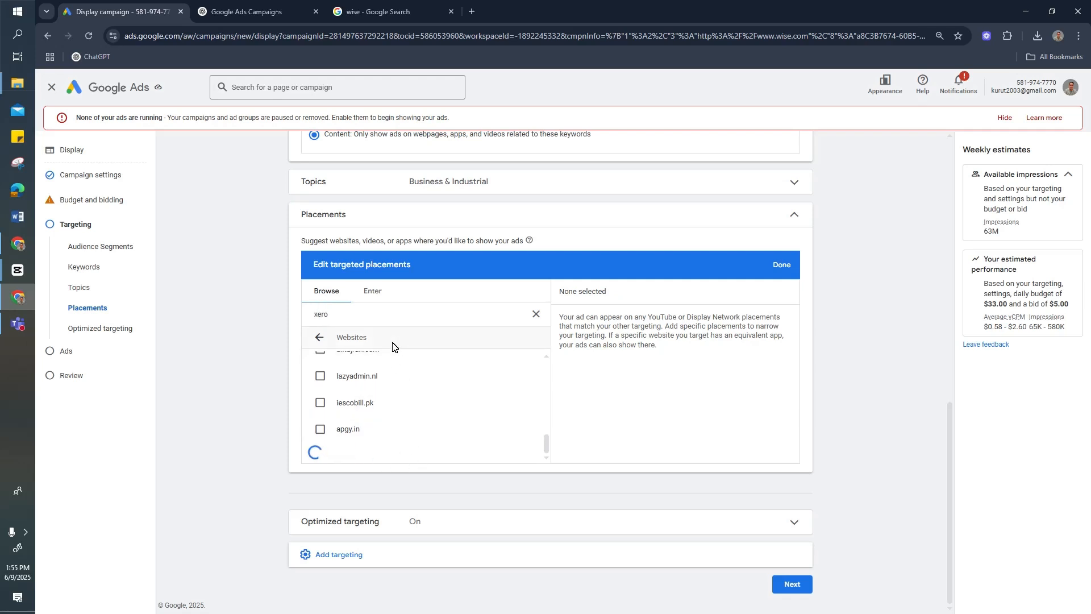
text(myob)
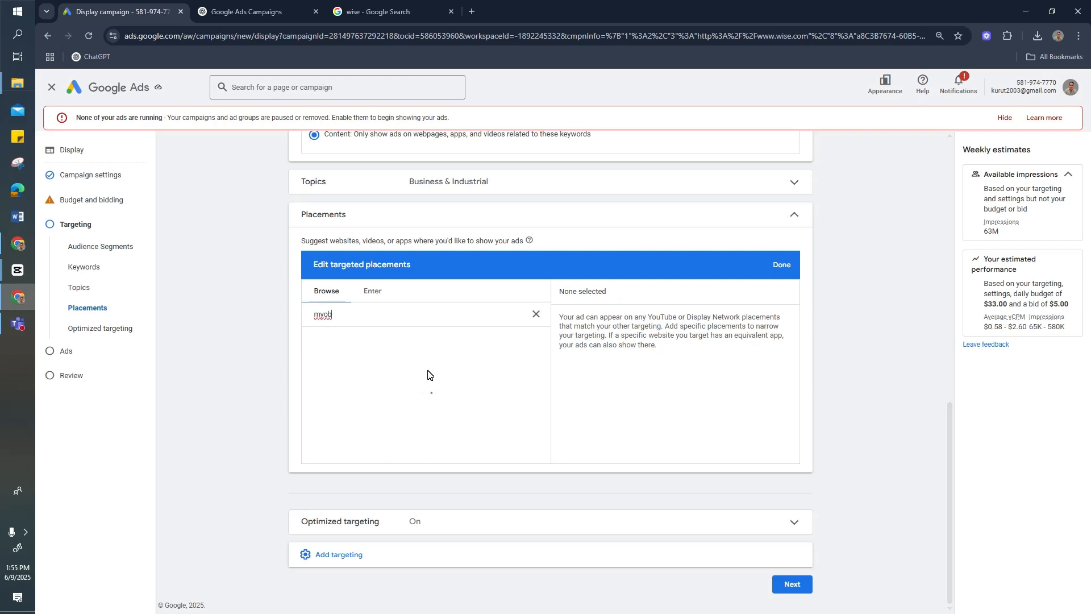
- Switch to entering placements manually and find and open the Xero website through a Google search for "xero"
click(372, 290)
click(245, 12)
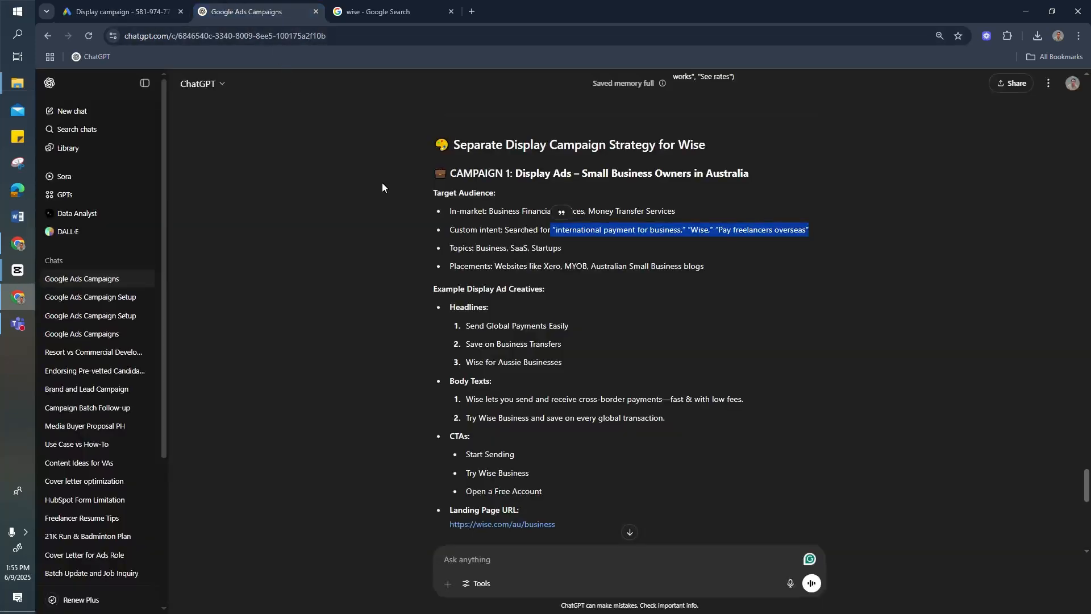
click(532, 271)
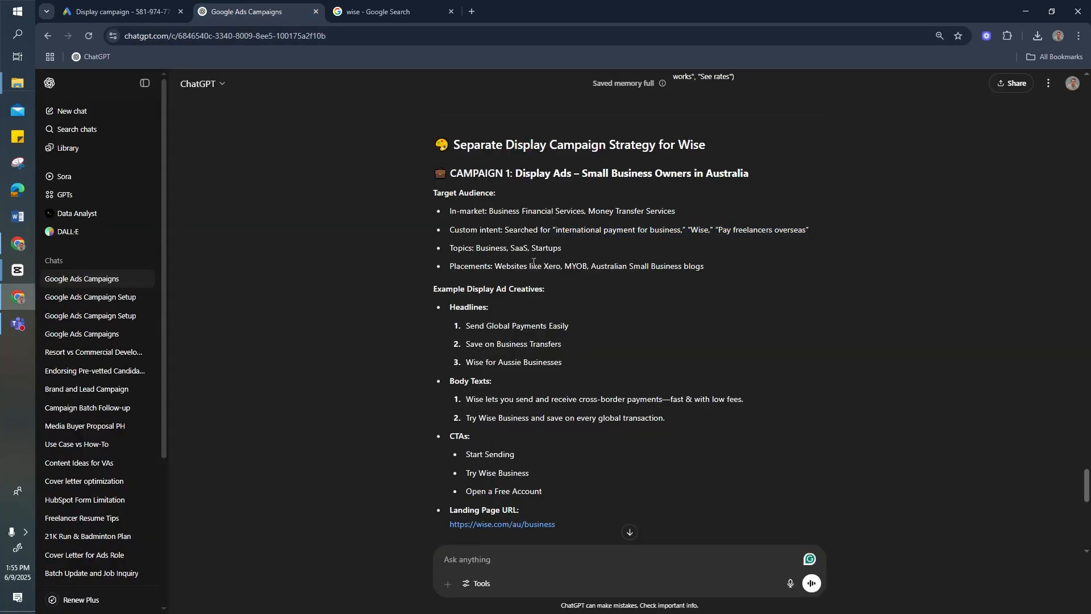
click(386, 12)
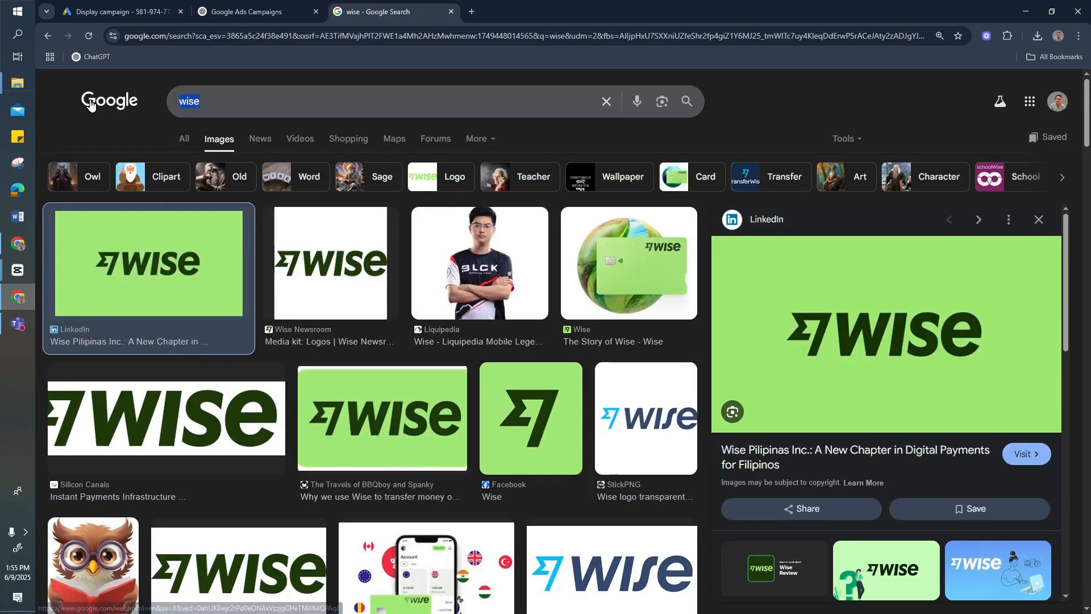
text(xer)
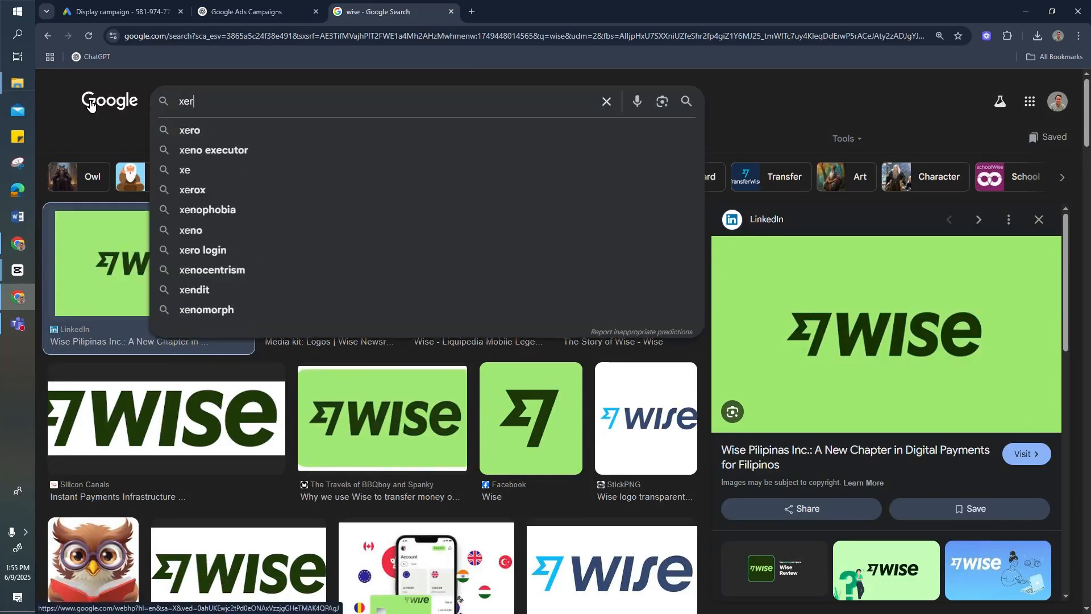
text(o)
key(Return)
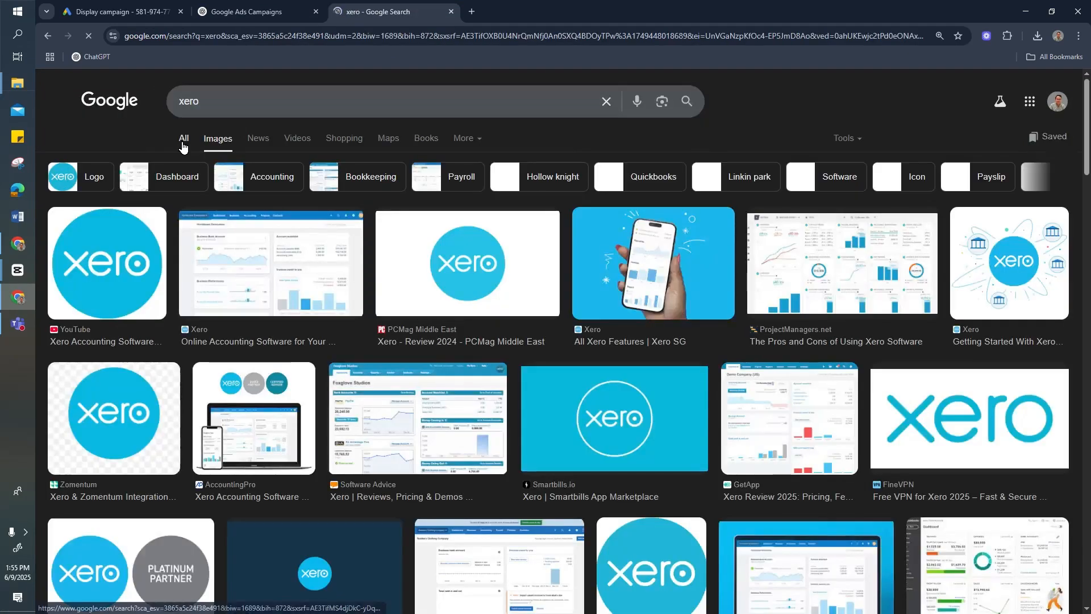
click(183, 142)
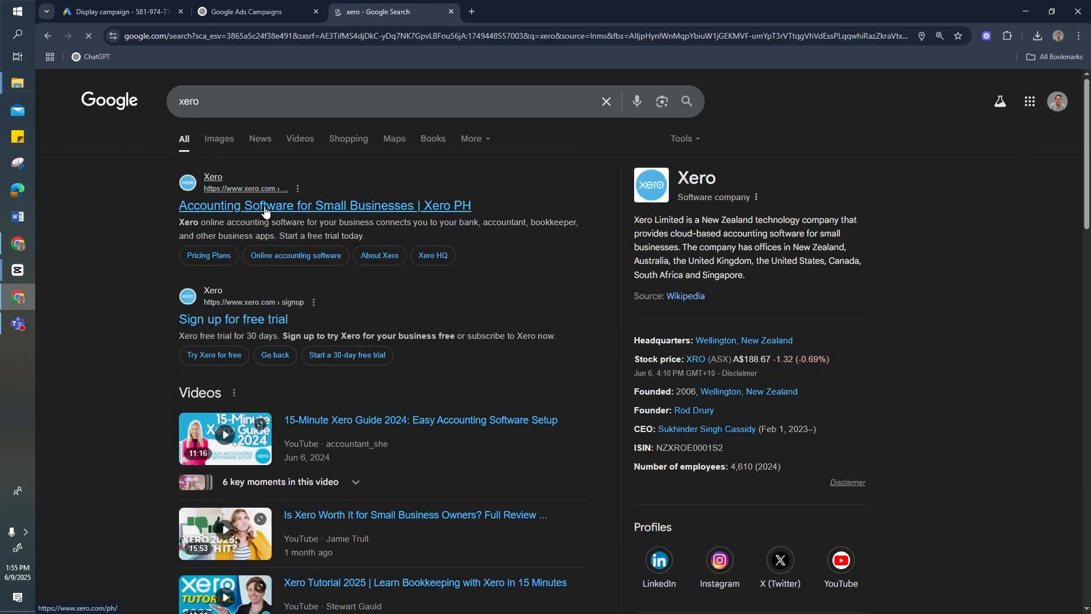
click(265, 206)
click(148, 34)
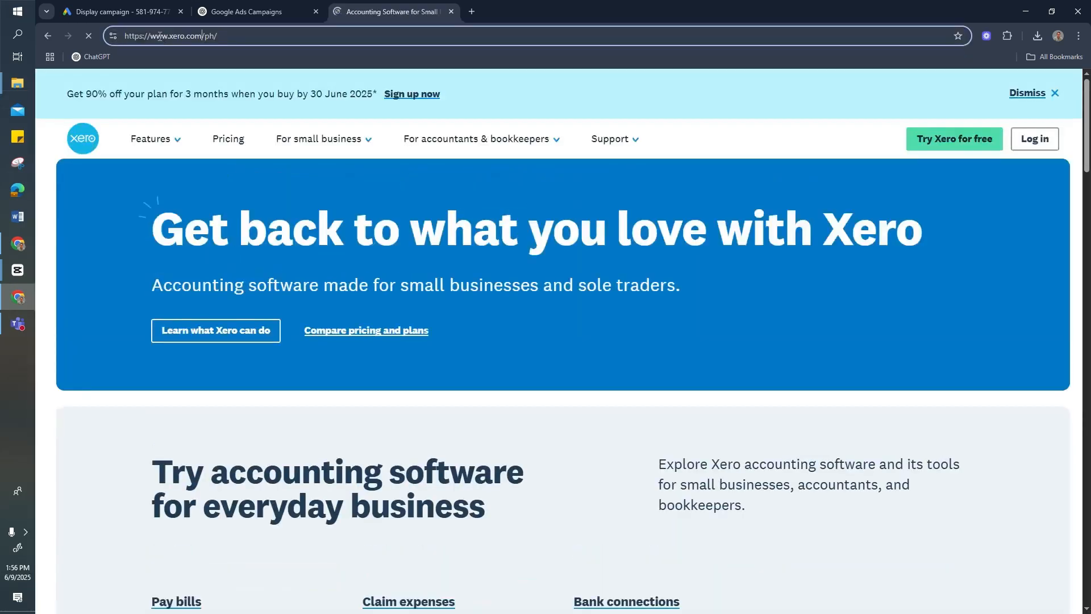
drag(205, 37, 122, 36)
key(ctrl+c)
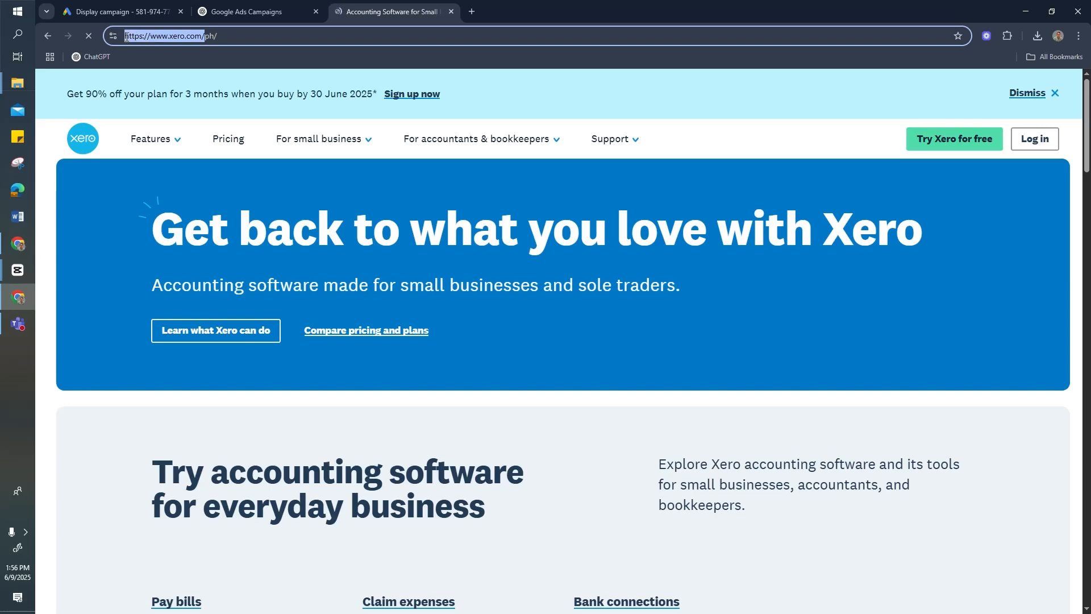
click(138, 13)
key(ctrl+v)
click(449, 376)
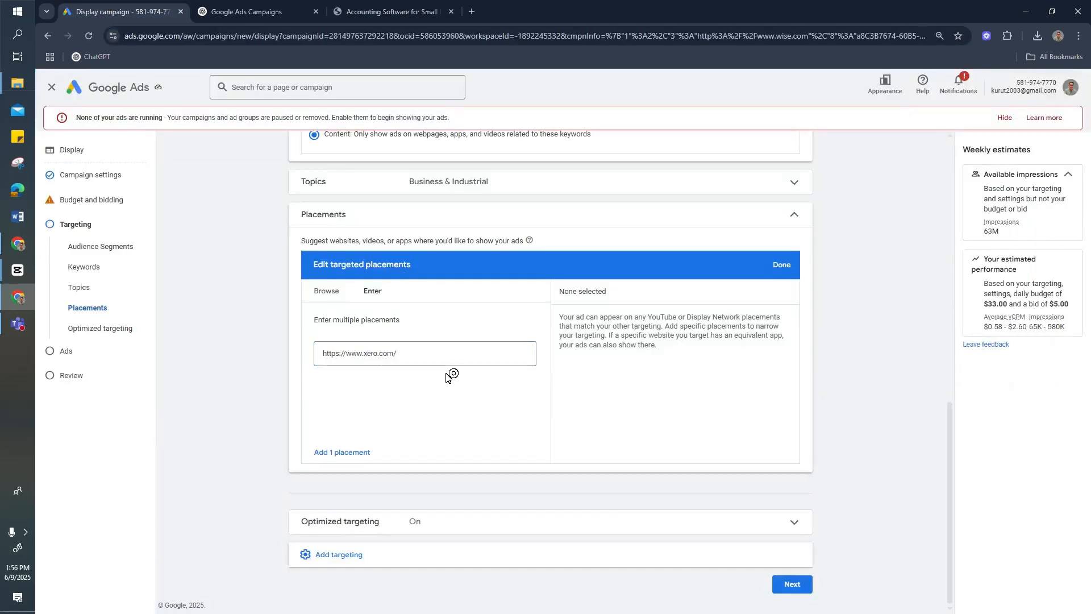
click(371, 453)
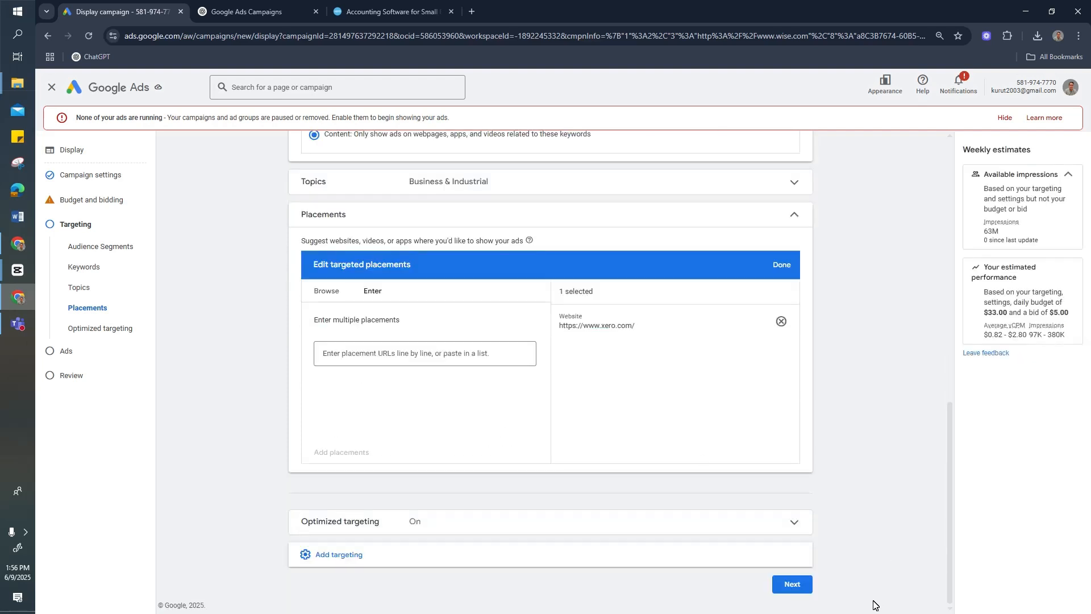
- Continue to ad creation and set the responsive display ad's business name to WISE
click(792, 579)
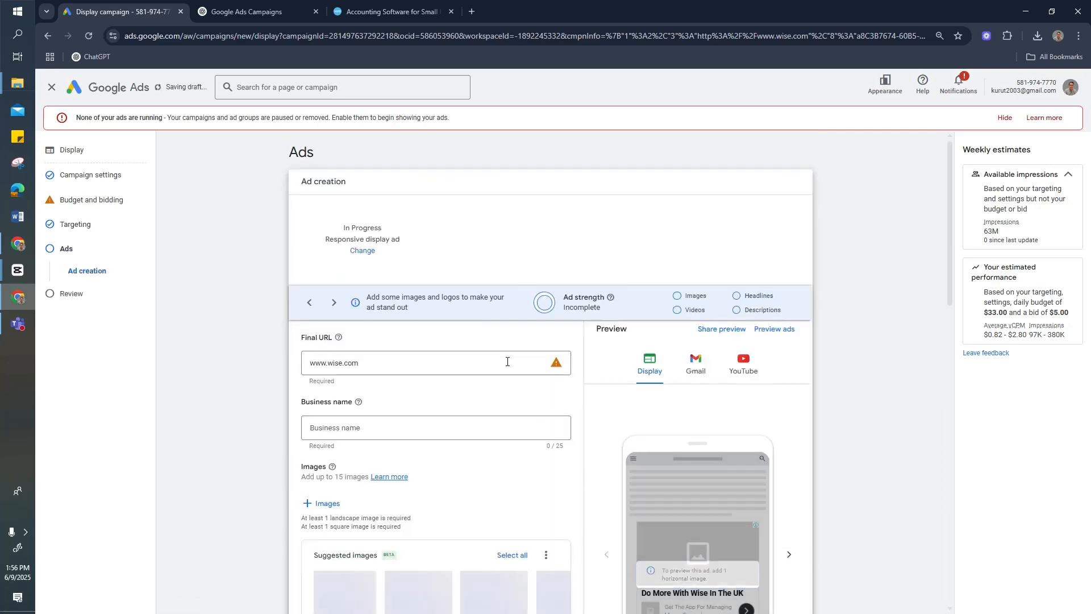
scroll(528, 368, down, 6)
scroll(531, 369, up, 4)
scroll(529, 368, up, 1)
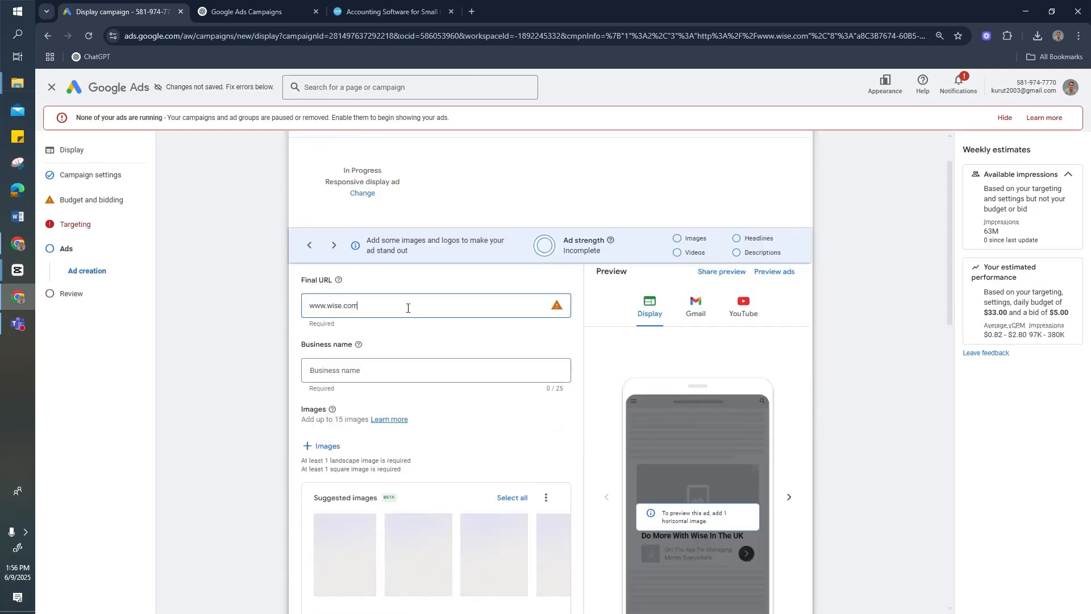
click(392, 370)
text(W)
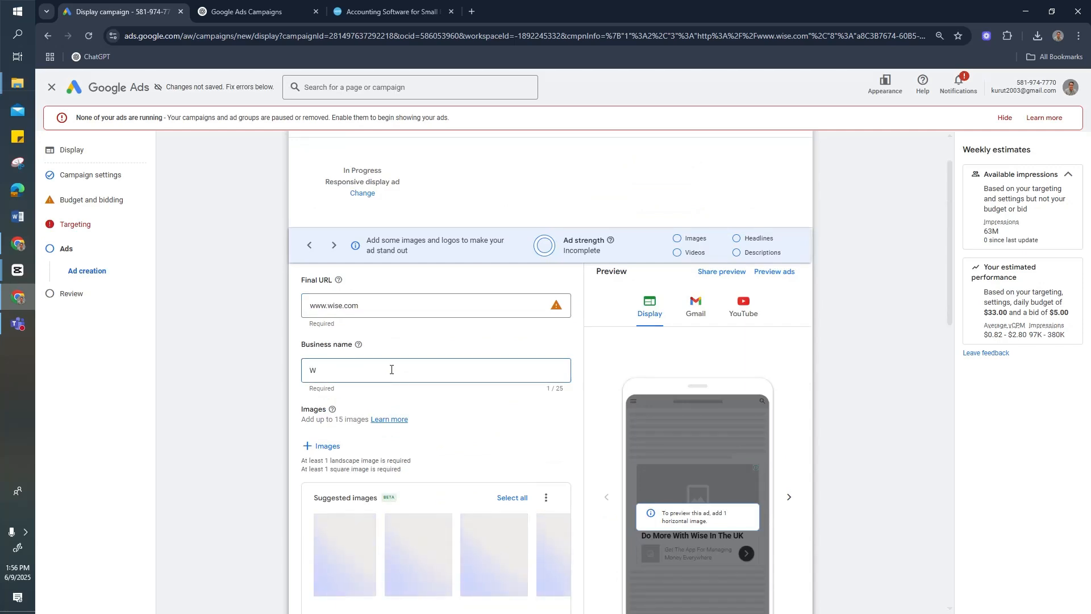
text(ISE)
- Add all four recent assets as ad images: the green Wise logo, Wise Display Ads.png and the two free stock images
scroll(398, 341, down, 3)
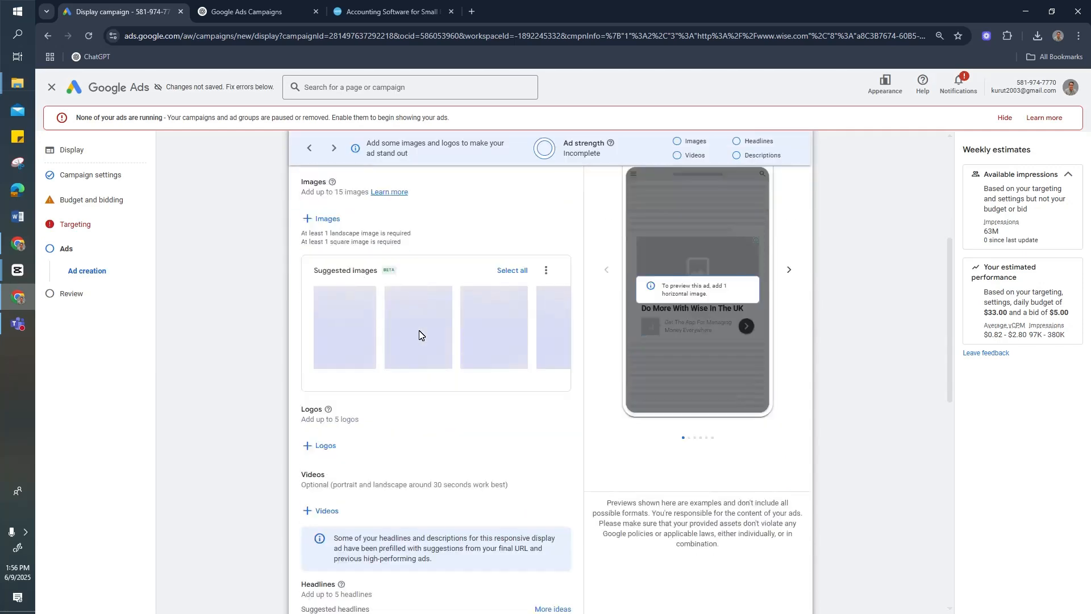
click(319, 275)
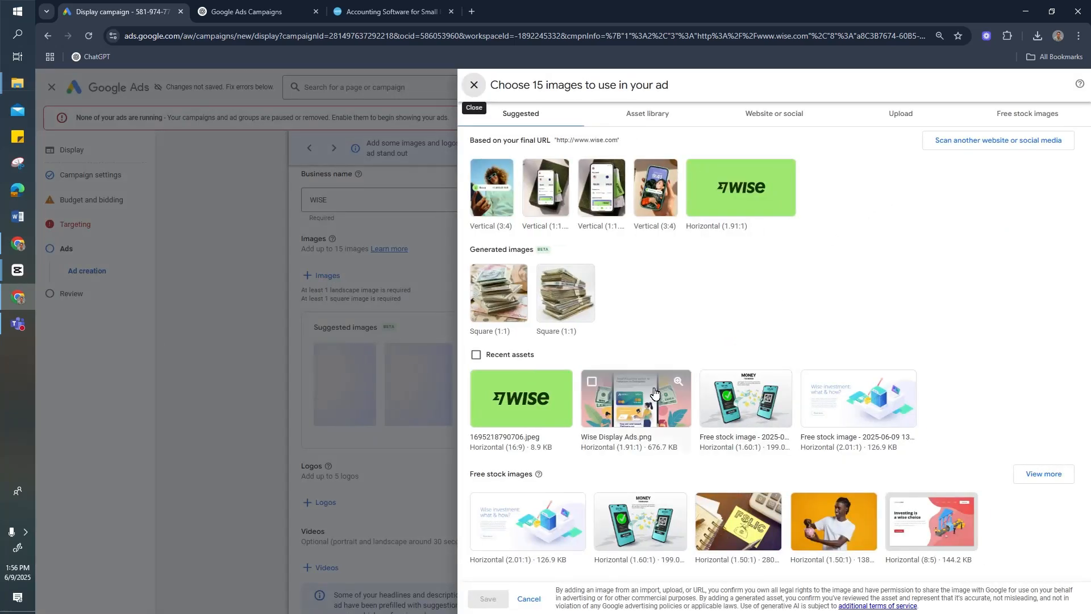
click(604, 392)
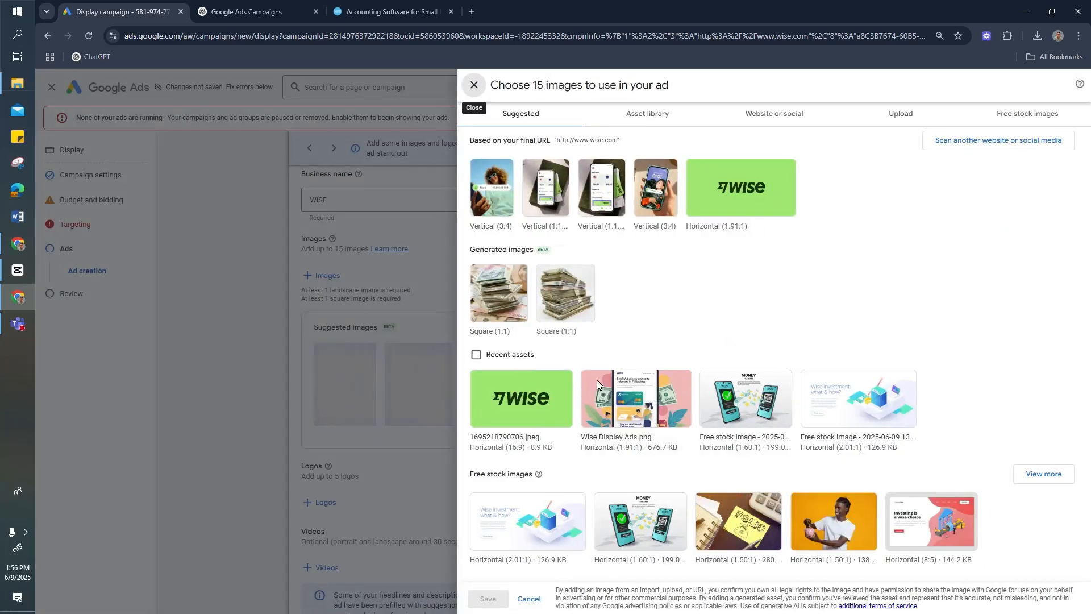
click(480, 382)
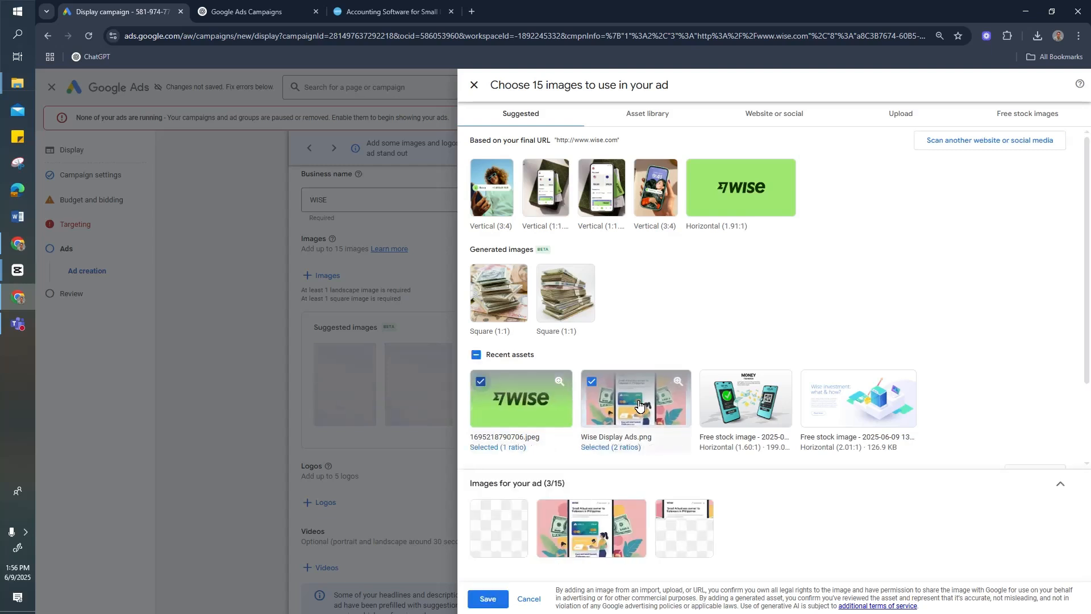
click(740, 401)
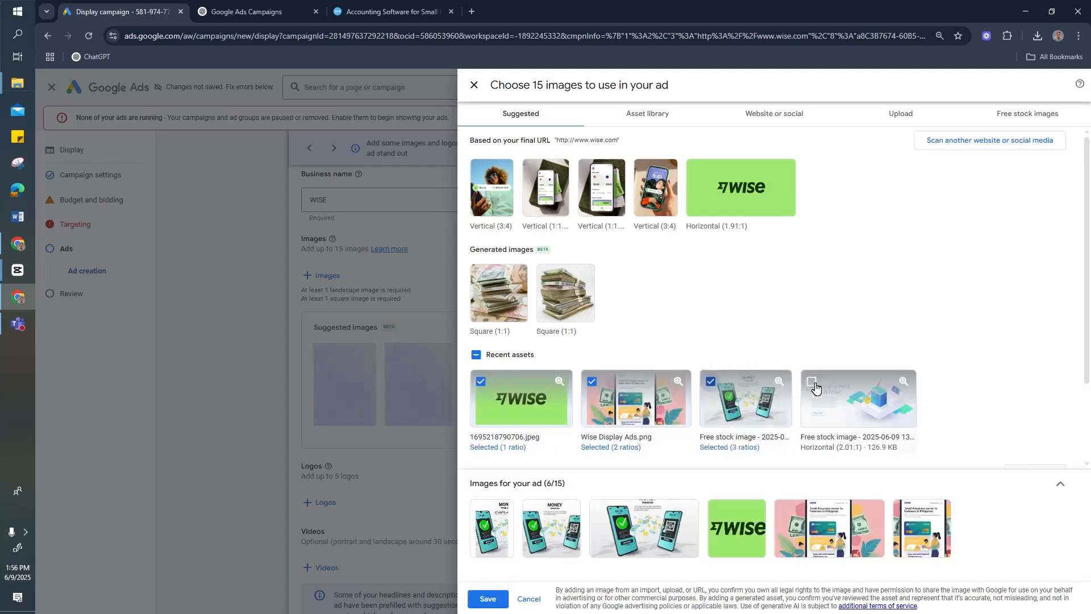
click(835, 386)
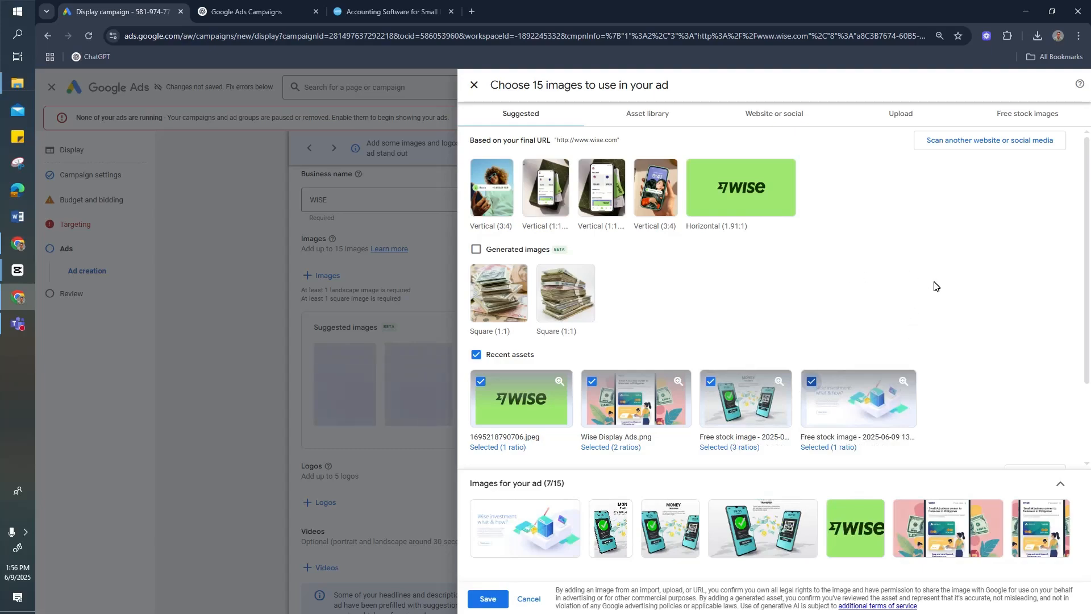
scroll(939, 288, down, 2)
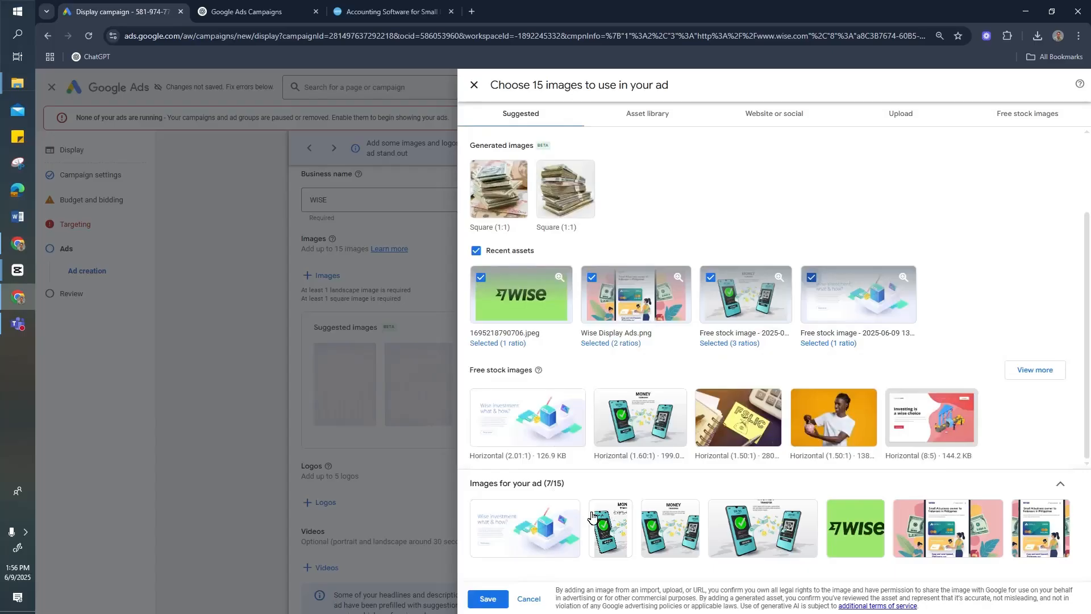
click(488, 599)
- Add the green Wise logo image from the asset library as the ad's logo and save
scroll(534, 349, down, 4)
click(340, 301)
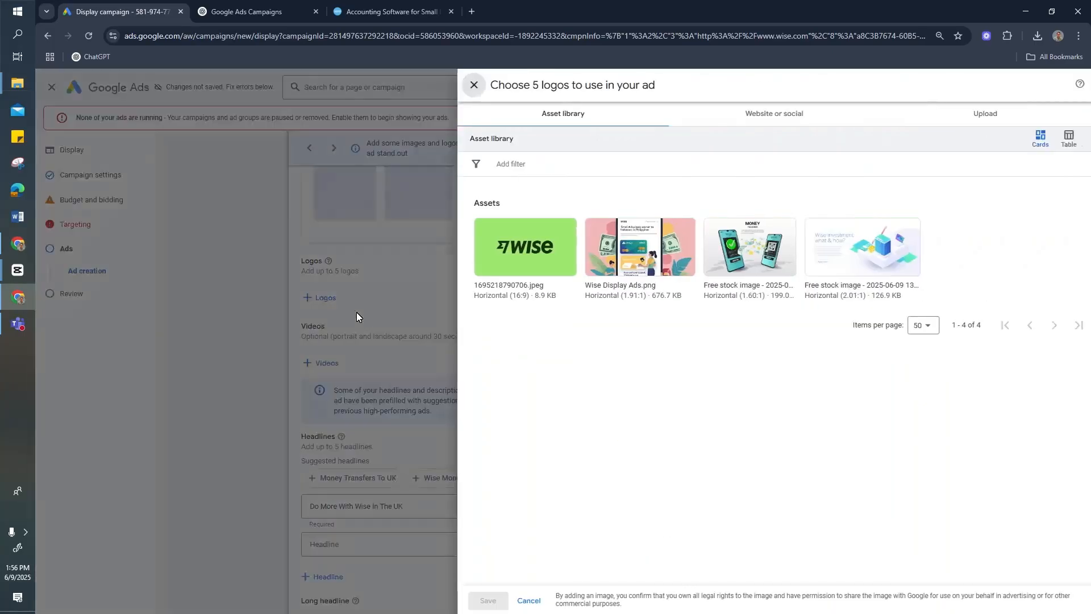
click(523, 247)
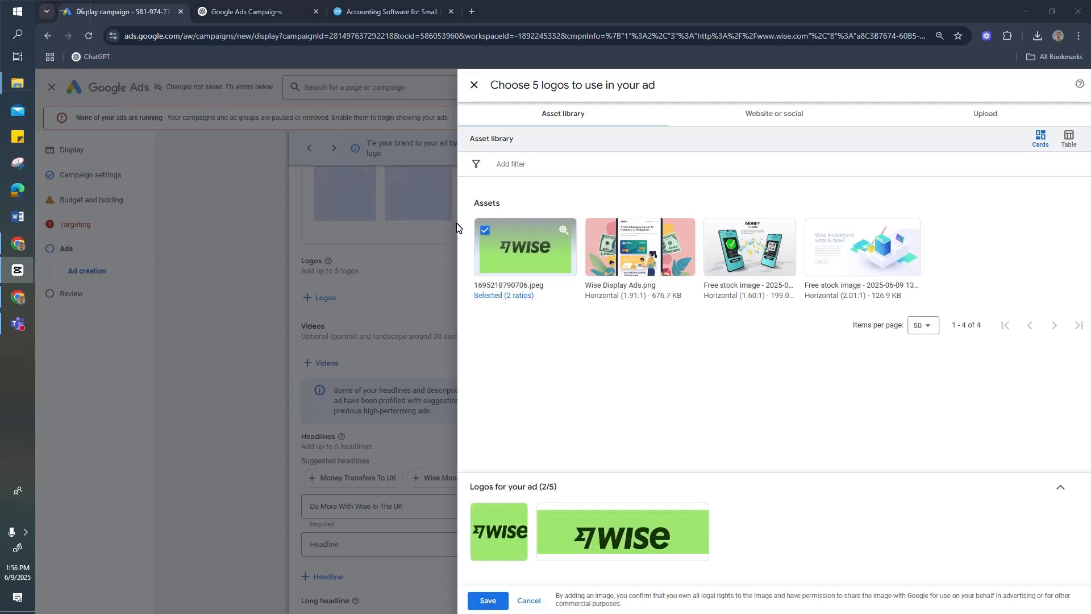
click(488, 600)
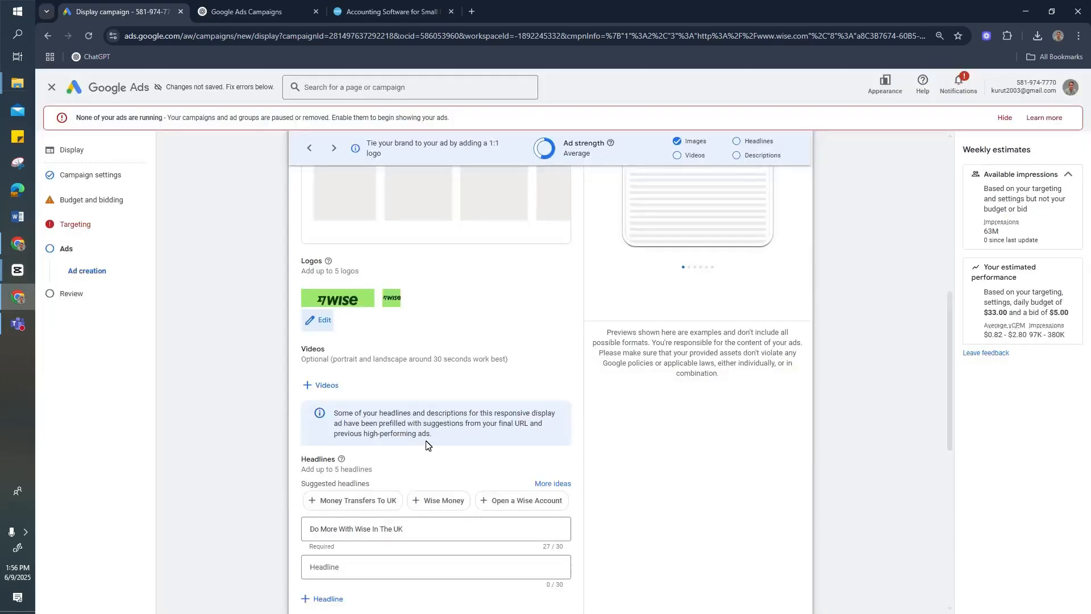
- Copy "Send Global Payments Easily" from the ChatGPT campaign strategy and use it as the display ad's first headline
scroll(428, 445, down, 4)
click(256, 11)
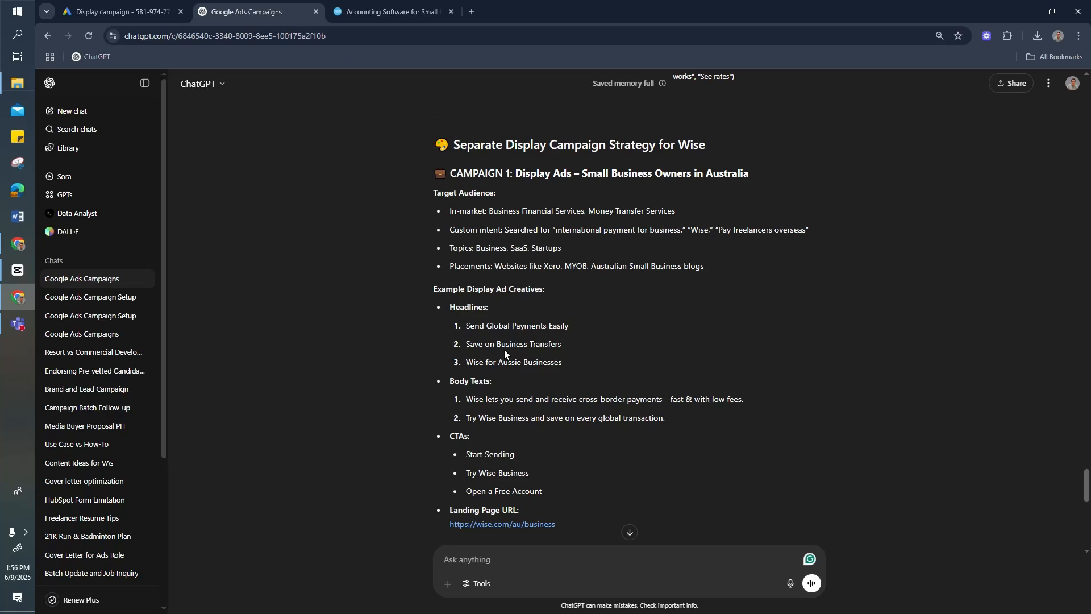
drag(493, 324, 586, 322)
key(ctrl+c)
click(121, 12)
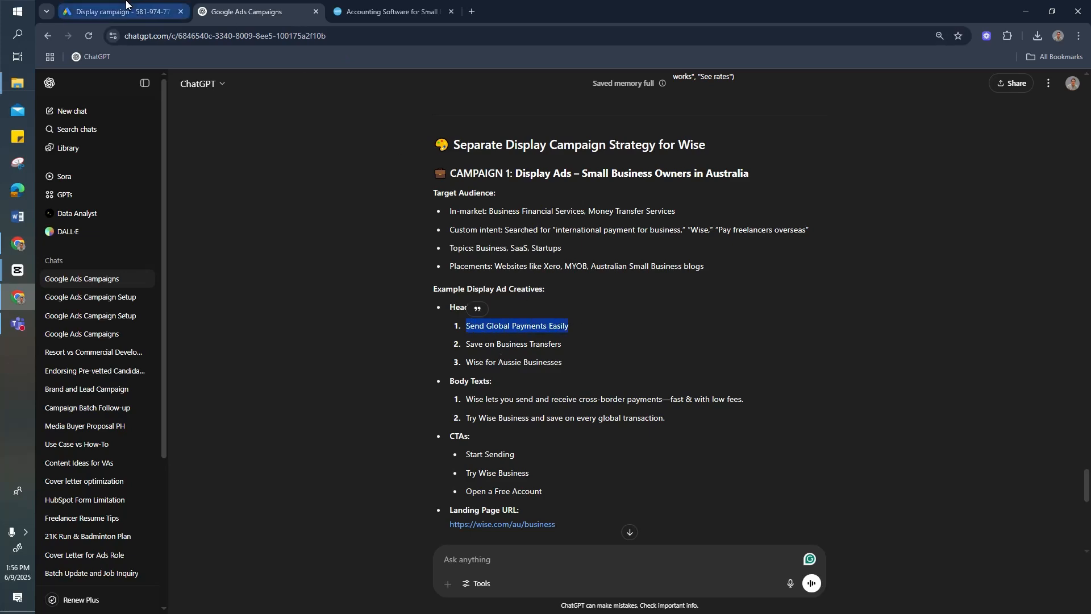
triple_click(359, 301)
key(ctrl+v)
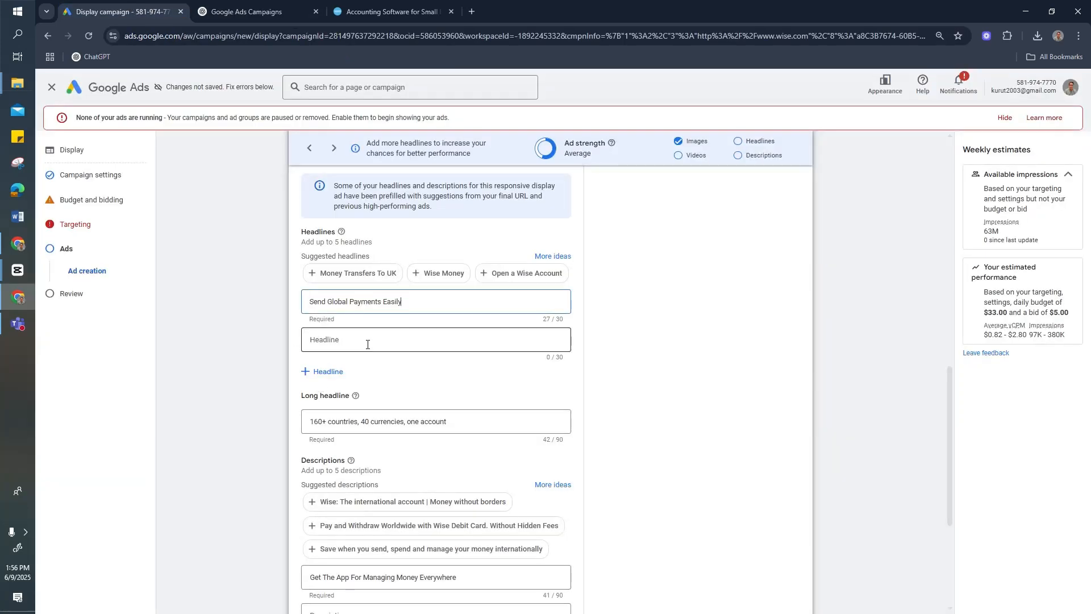
- Copy "Save on Business Transfers" from the ChatGPT strategy into the ad's second headline
click(365, 340)
click(256, 11)
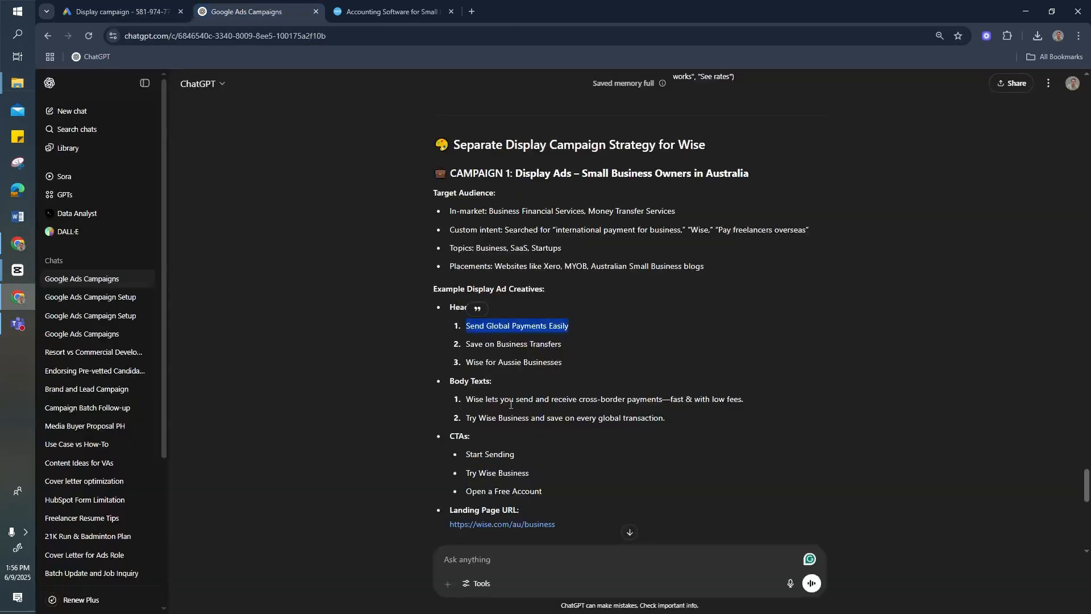
drag(570, 344, 450, 345)
key(ctrl+c)
click(122, 12)
key(ctrl+v)
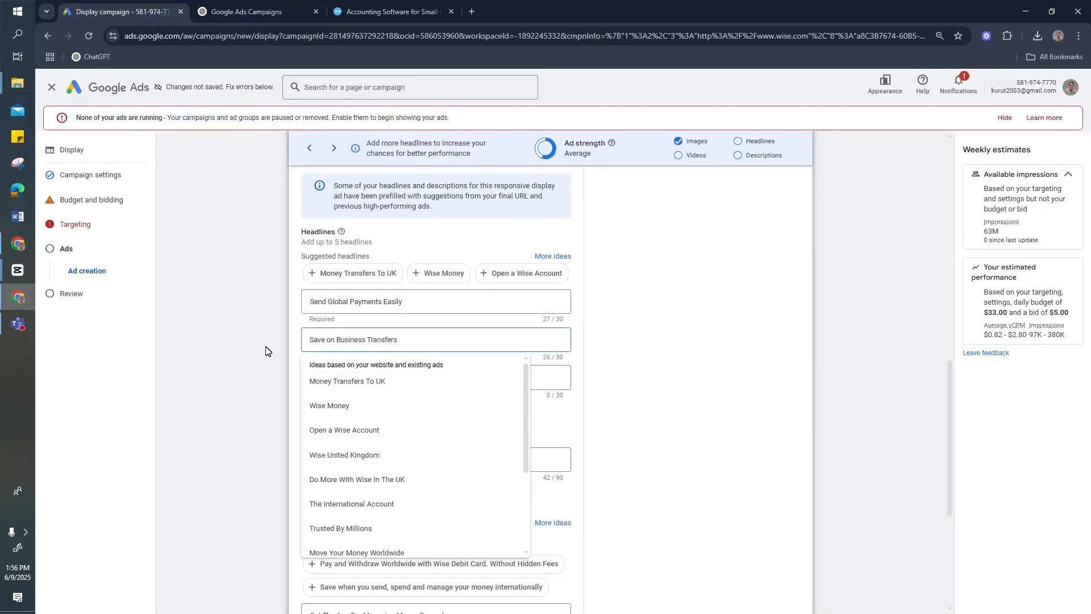
- Copy "Wise for Aussie Businesses" from the ChatGPT strategy and add it as the ad's third headline
click(249, 11)
drag(565, 362, 463, 363)
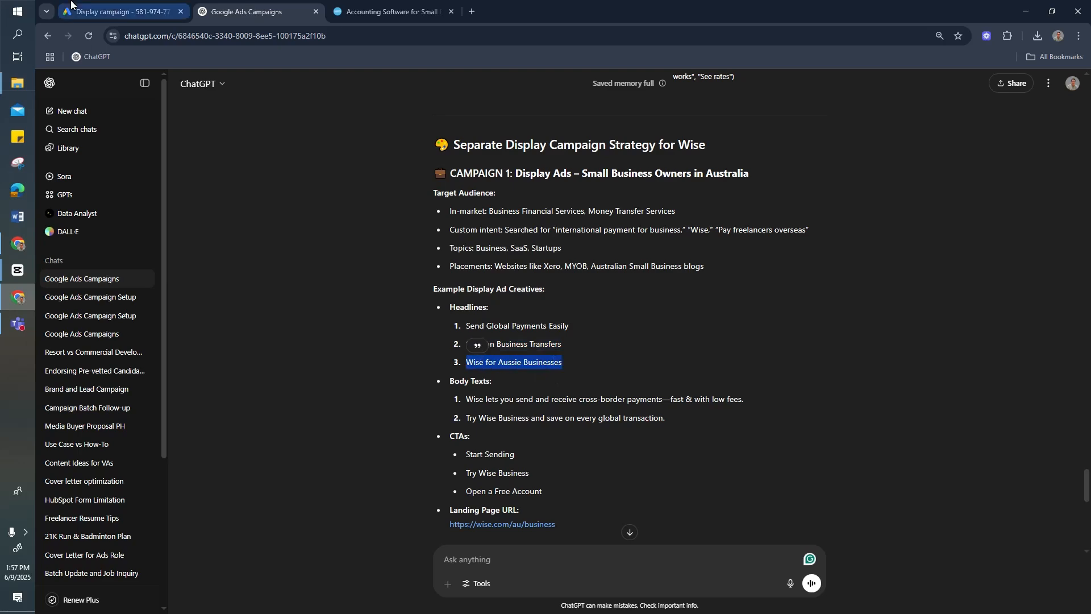
key(ctrl+c)
click(122, 11)
key(ctrl+v)
- Replace the long headline with the first ChatGPT body text, "Wise lets you send and receive cross-border payments—fast & with low fees."
scroll(708, 409, down, 4)
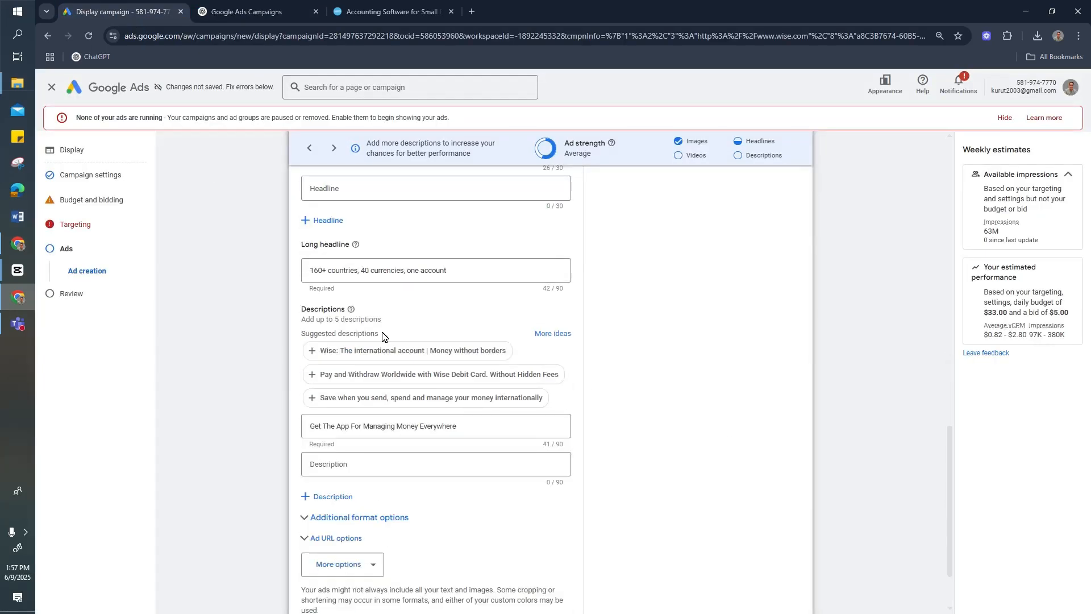
click(358, 270)
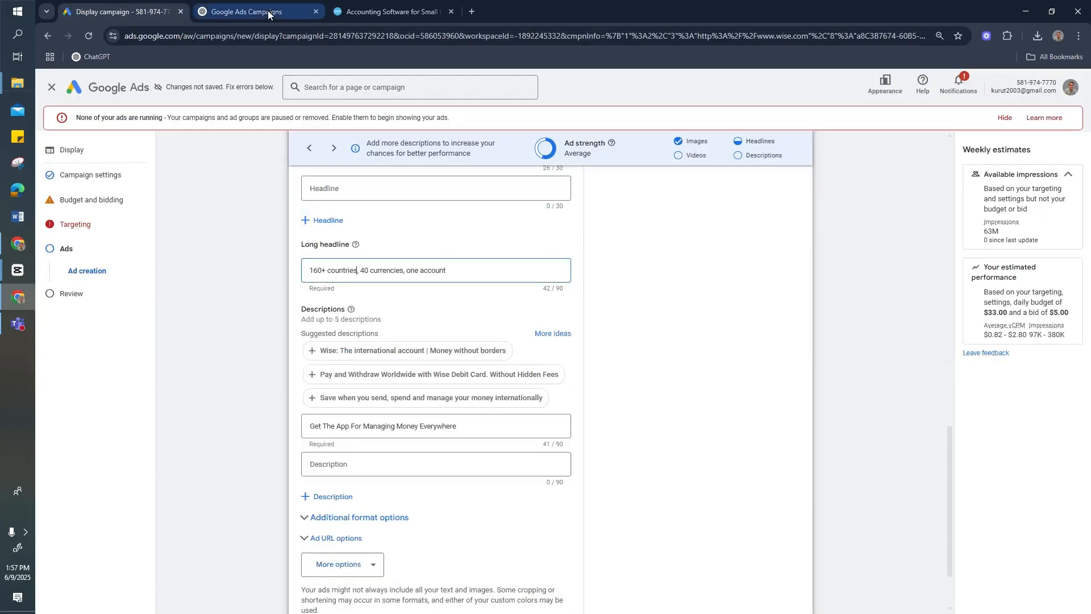
click(242, 6)
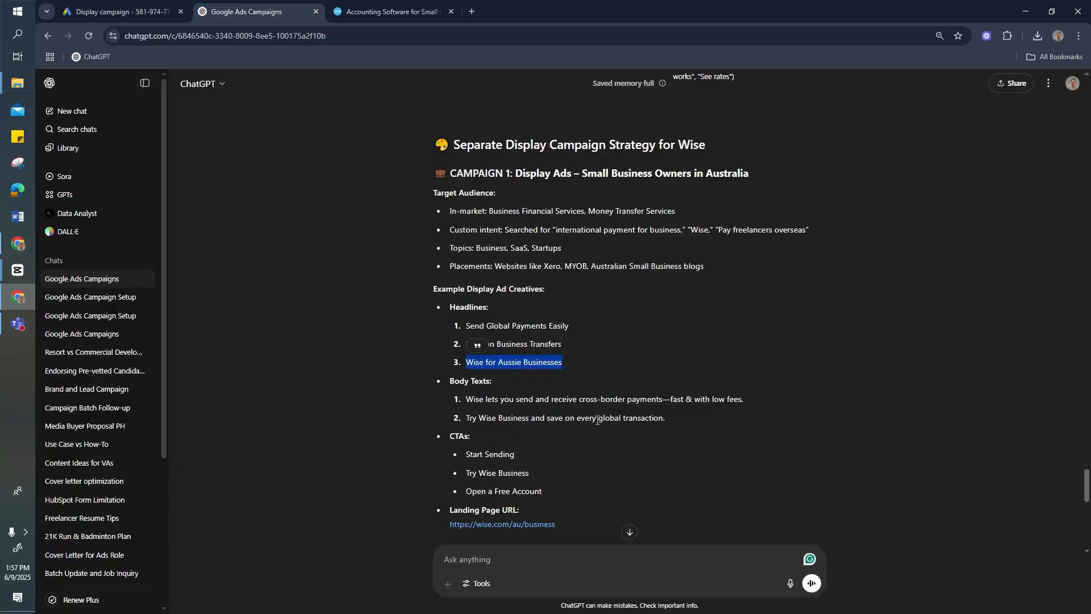
scroll(578, 415, down, 1)
drag(462, 344, 756, 341)
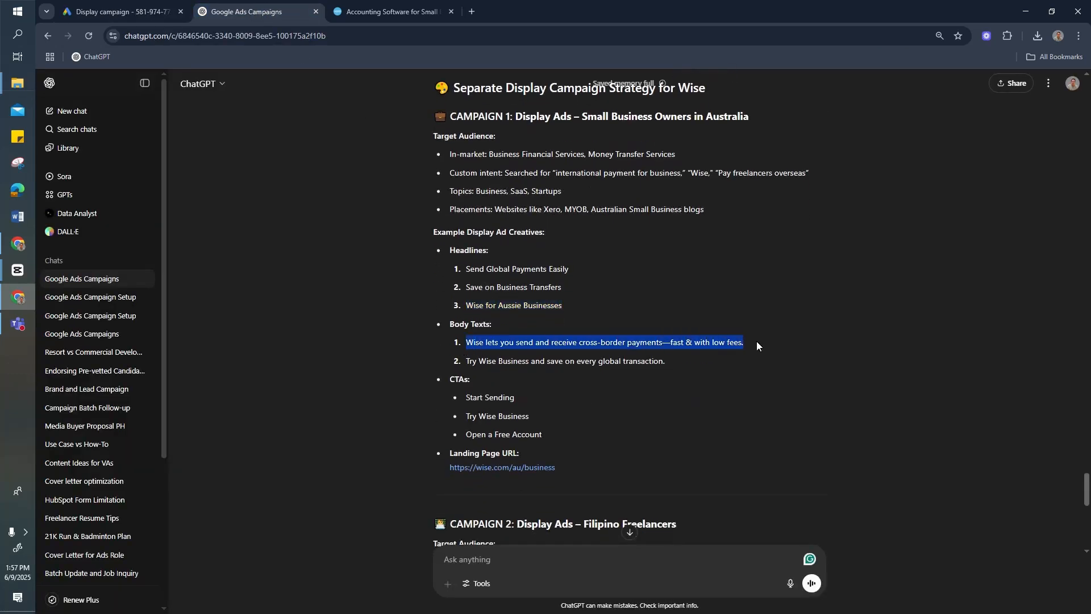
click(122, 12)
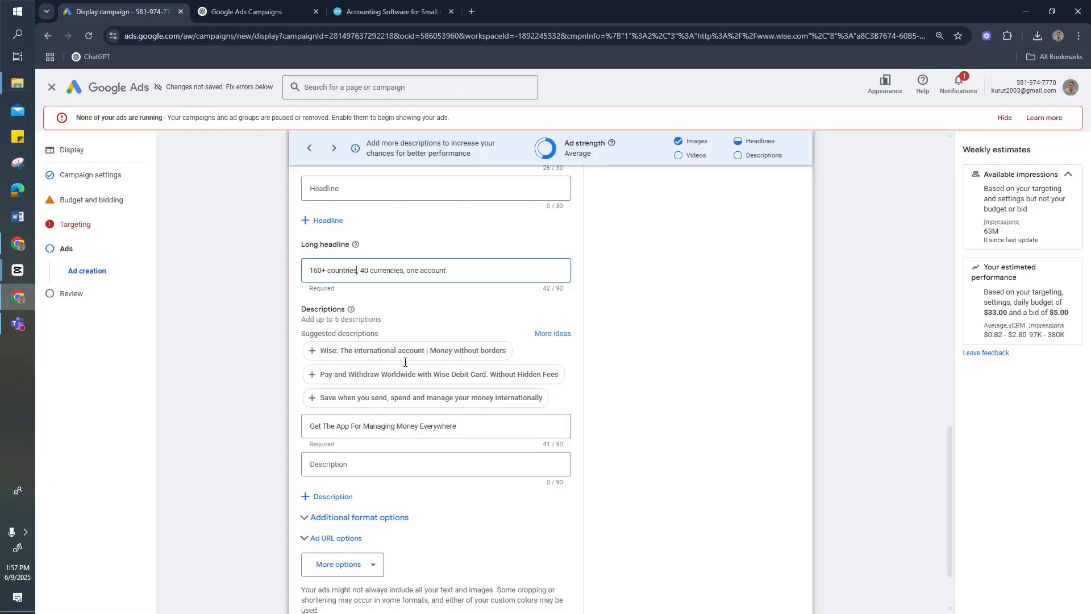
triple_click(371, 274)
key(ctrl+v)
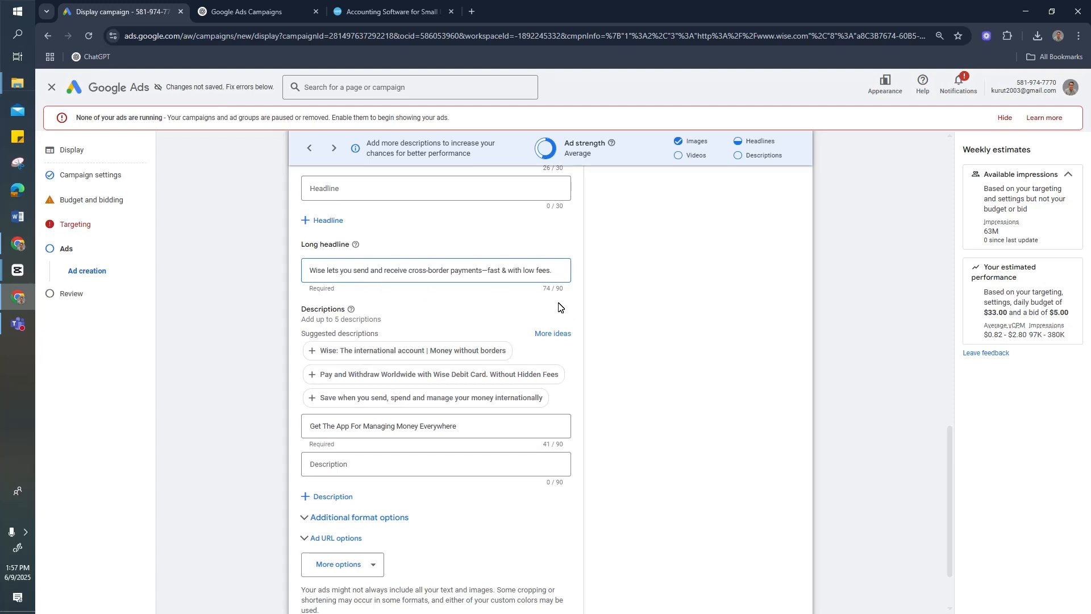
- Replace the first description with the second ChatGPT body text, "Try Wise Business and save on every global transaction."
scroll(516, 340, down, 2)
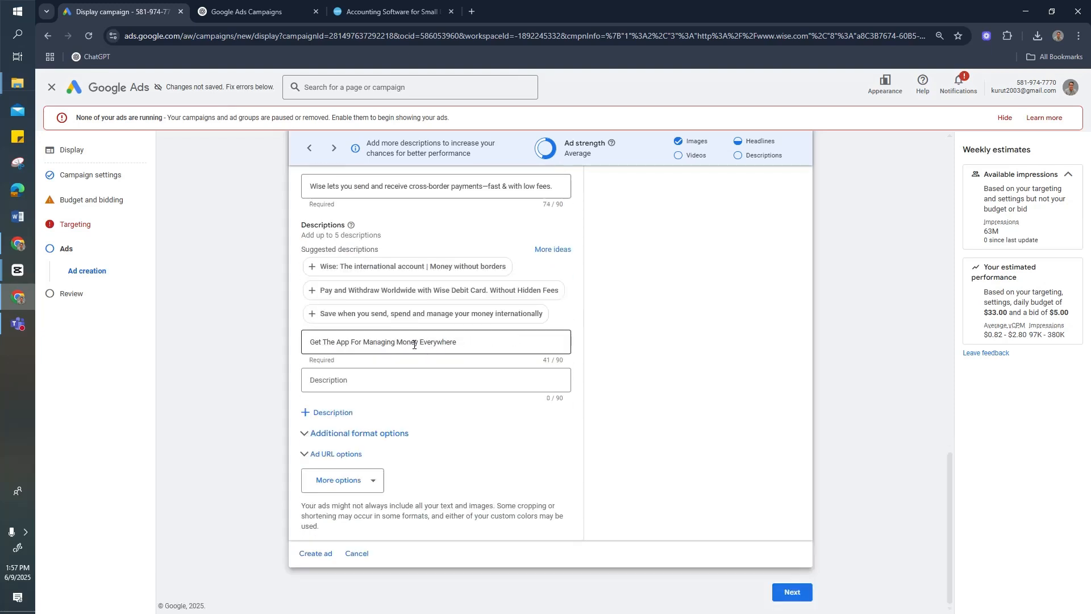
scroll(383, 325, up, 3)
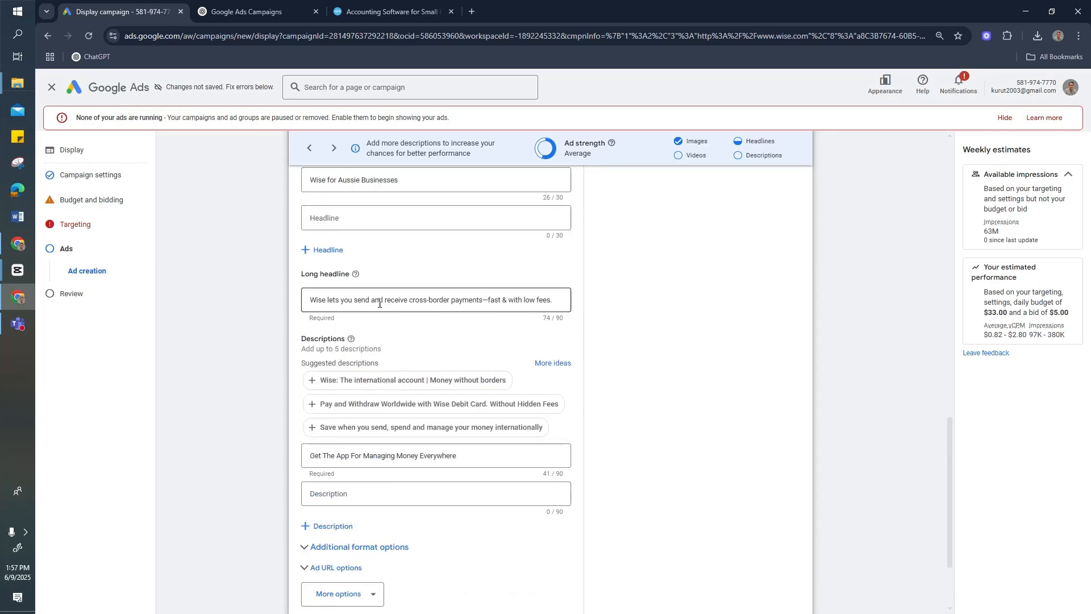
click(247, 17)
drag(466, 362, 681, 359)
click(117, 12)
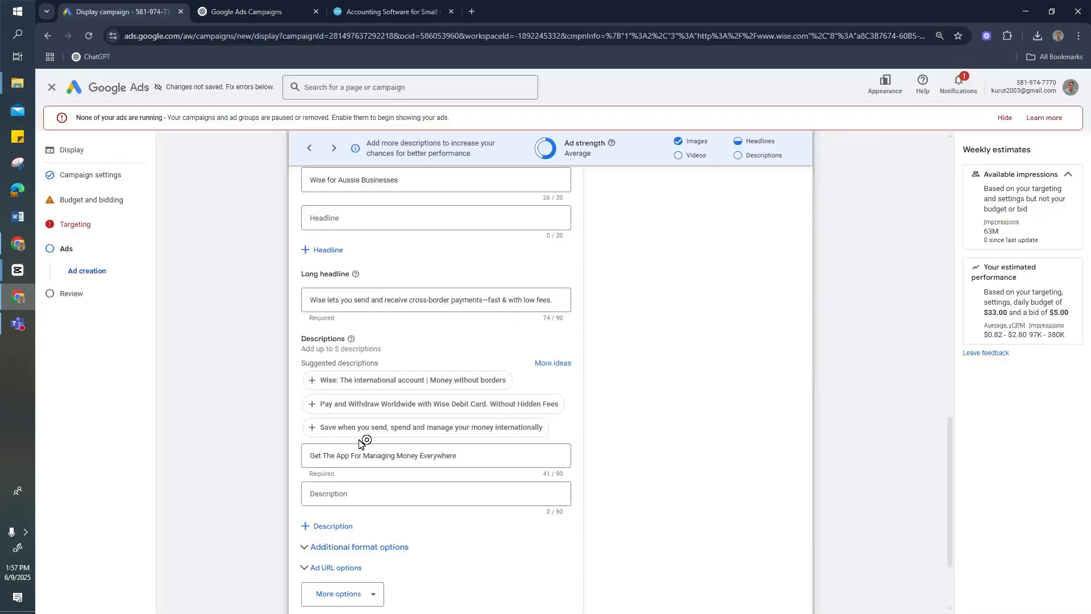
click(355, 456)
key(ctrl+v)
key(ctrl+a)
key(ctrl+v)
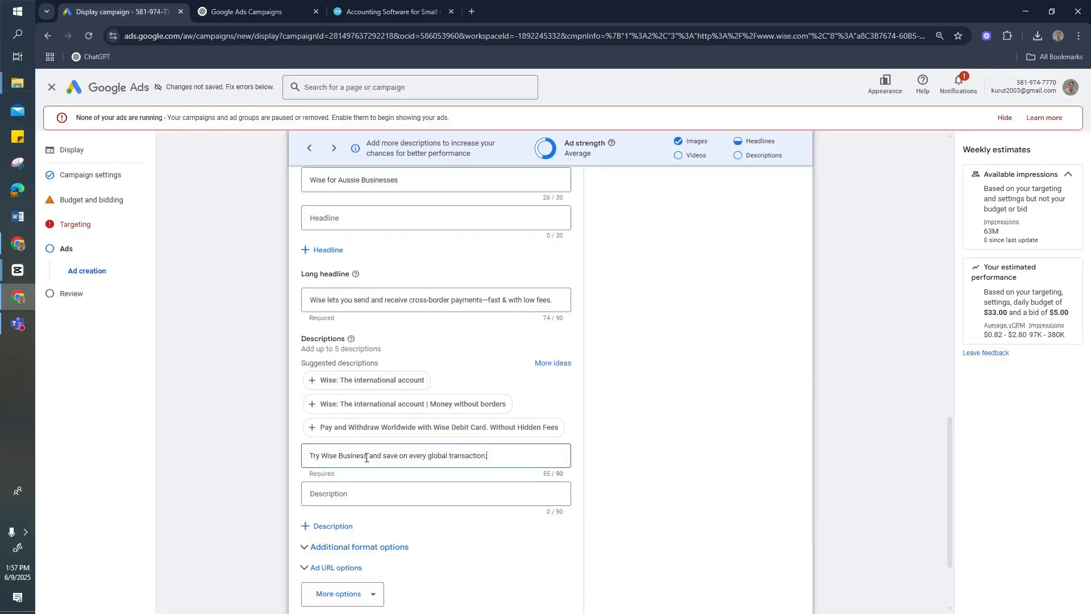
- Add the suggested descriptions "Wise: The international account | Money without borders" and "Pay and Withdraw Worldwide with Wise Debit Card. Without Hidden Fees"
click(349, 381)
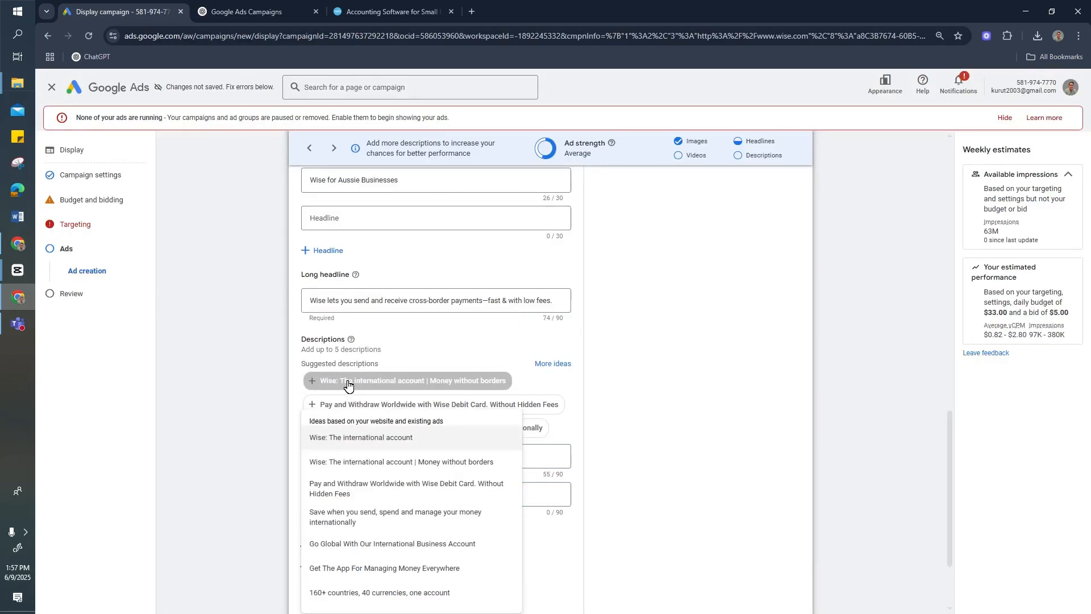
scroll(246, 502, down, 2)
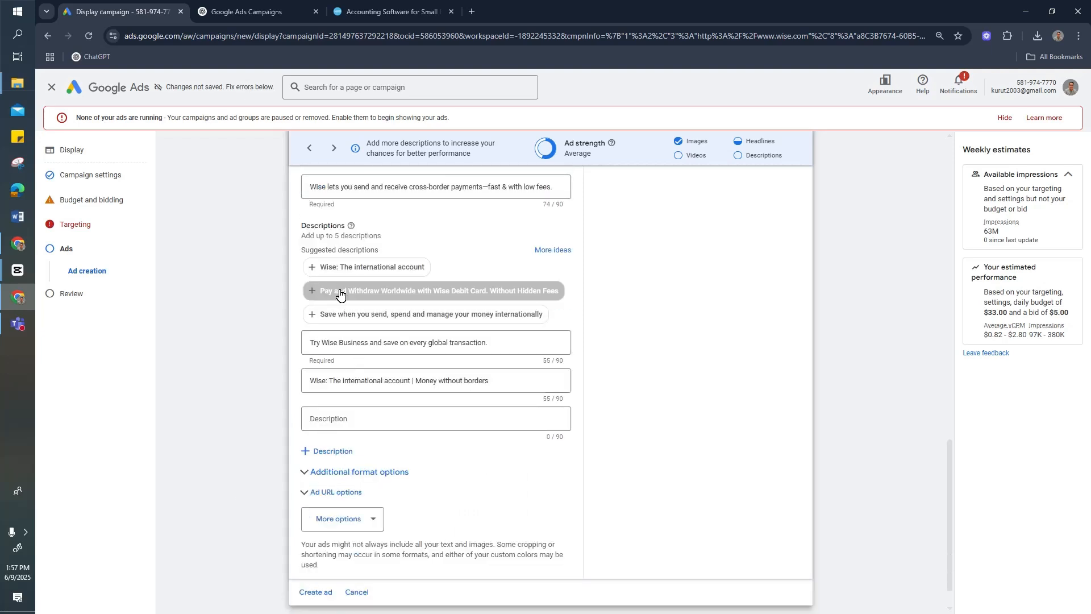
click(319, 291)
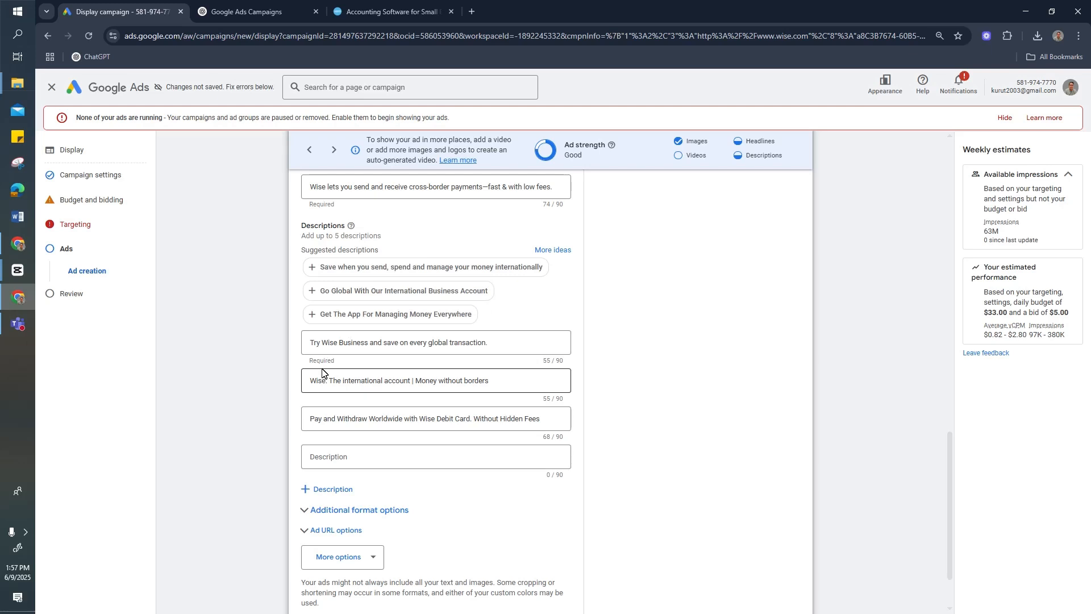
- Enable call to action text for the ad and set it to Sign Up
scroll(322, 372, down, 2)
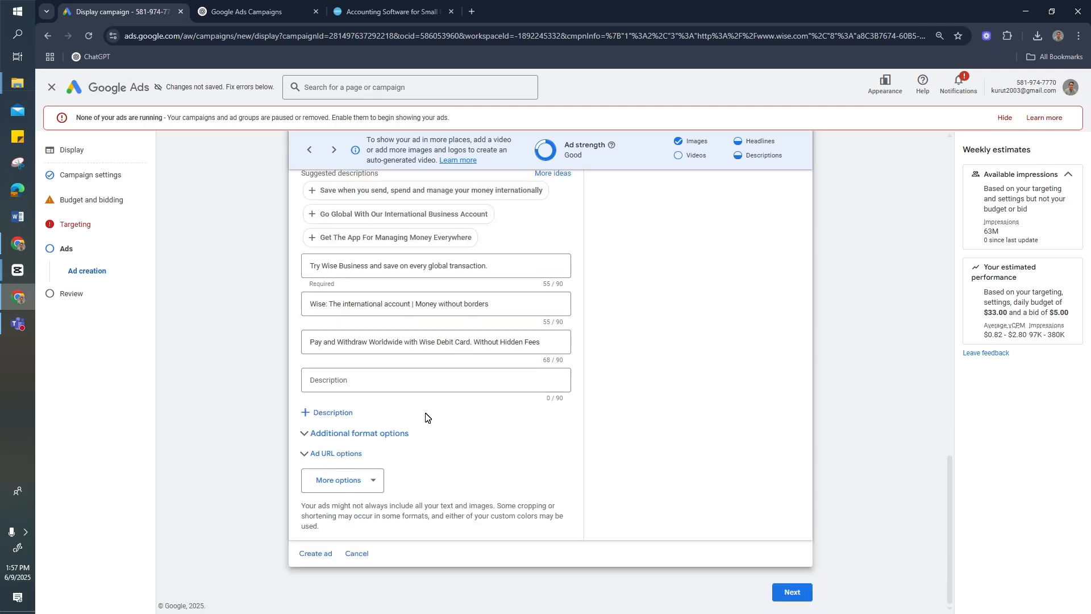
click(358, 480)
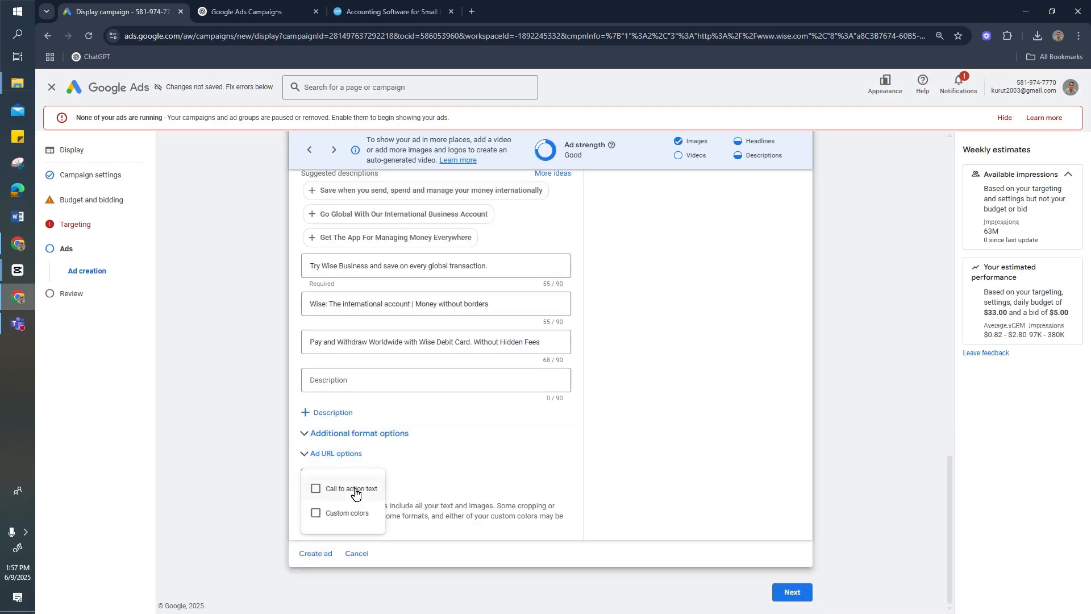
click(316, 488)
scroll(355, 483, down, 2)
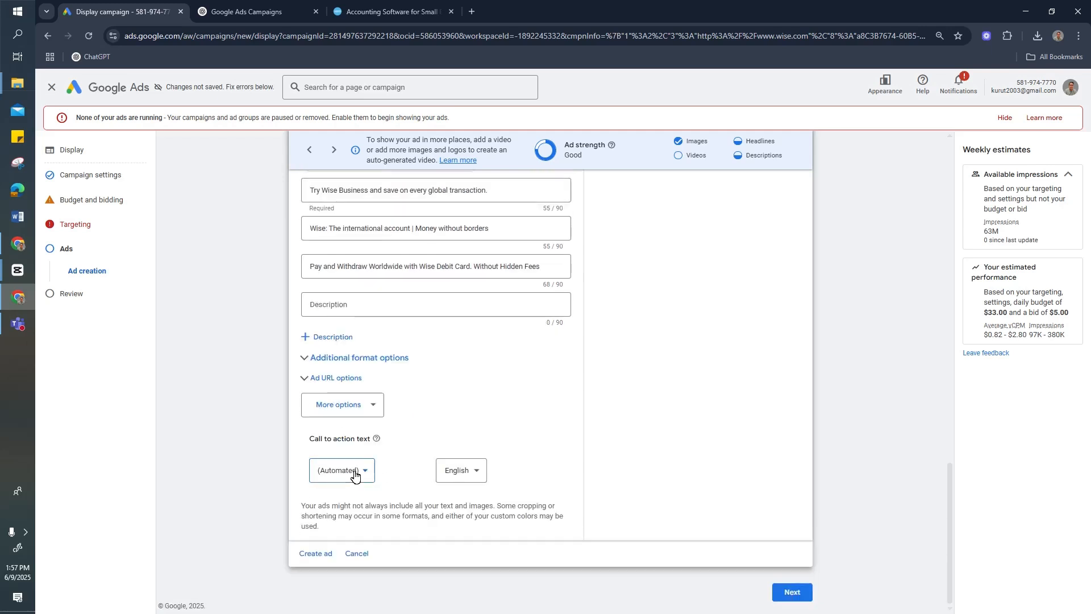
click(355, 475)
drag(370, 363, 372, 436)
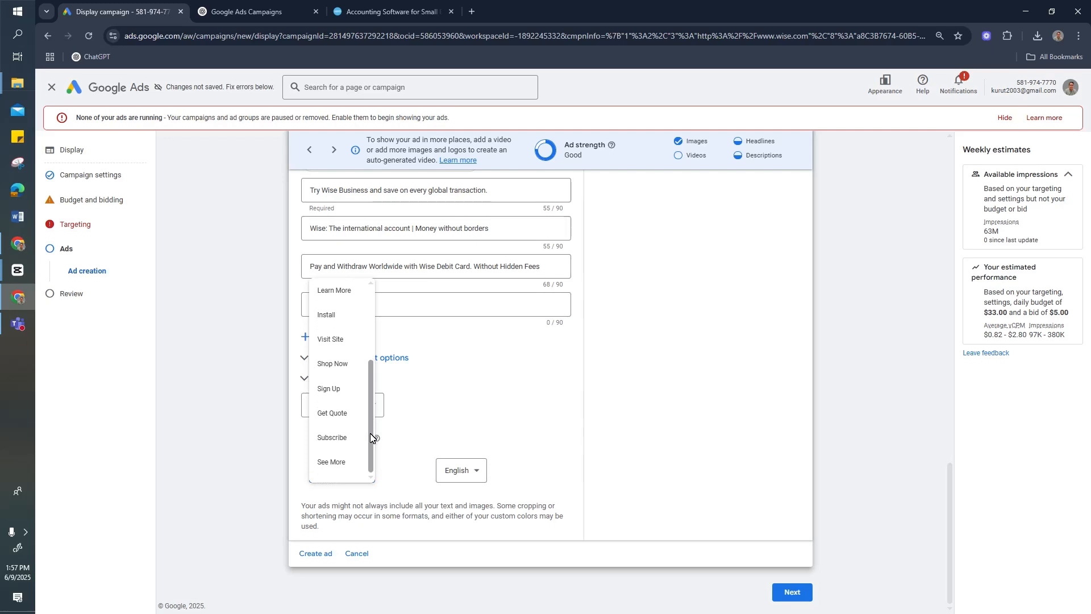
click(327, 398)
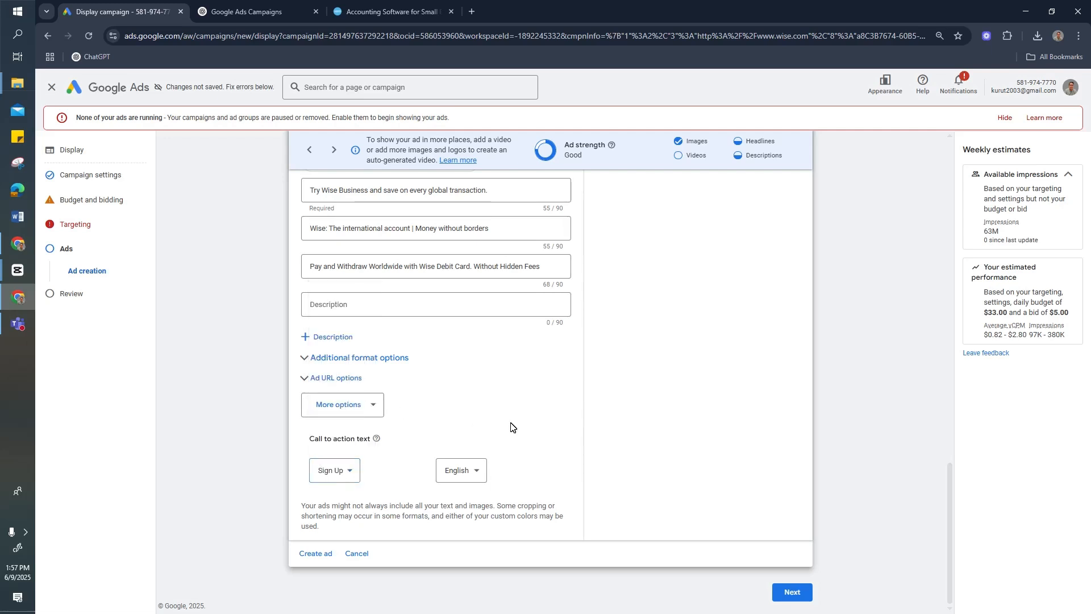
- Create the responsive display ad and continue to the campaign review
click(316, 554)
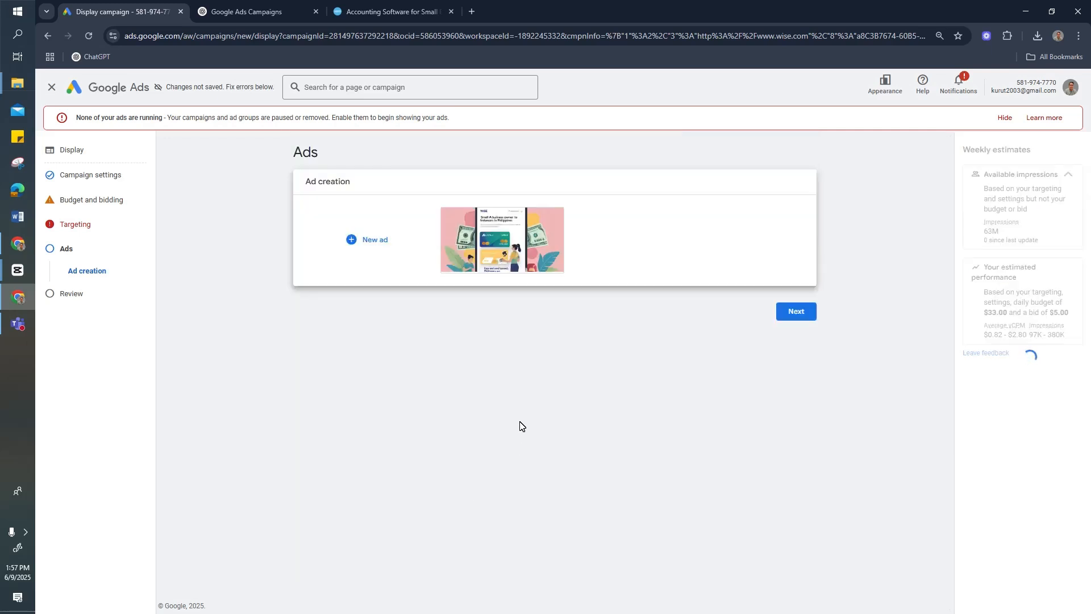
click(798, 312)
scroll(652, 395, down, 6)
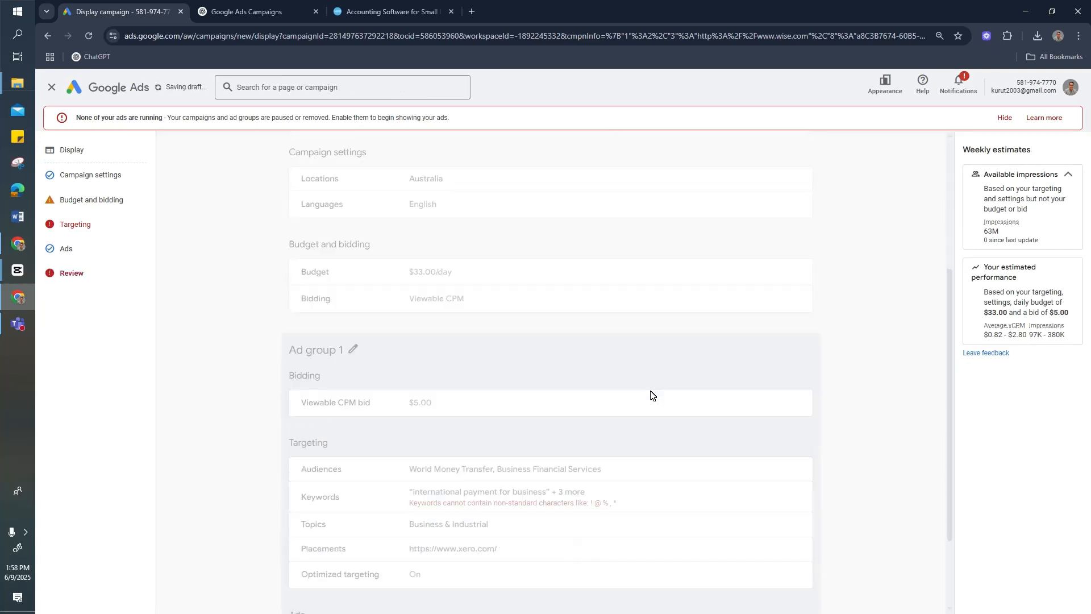
scroll(652, 395, down, 2)
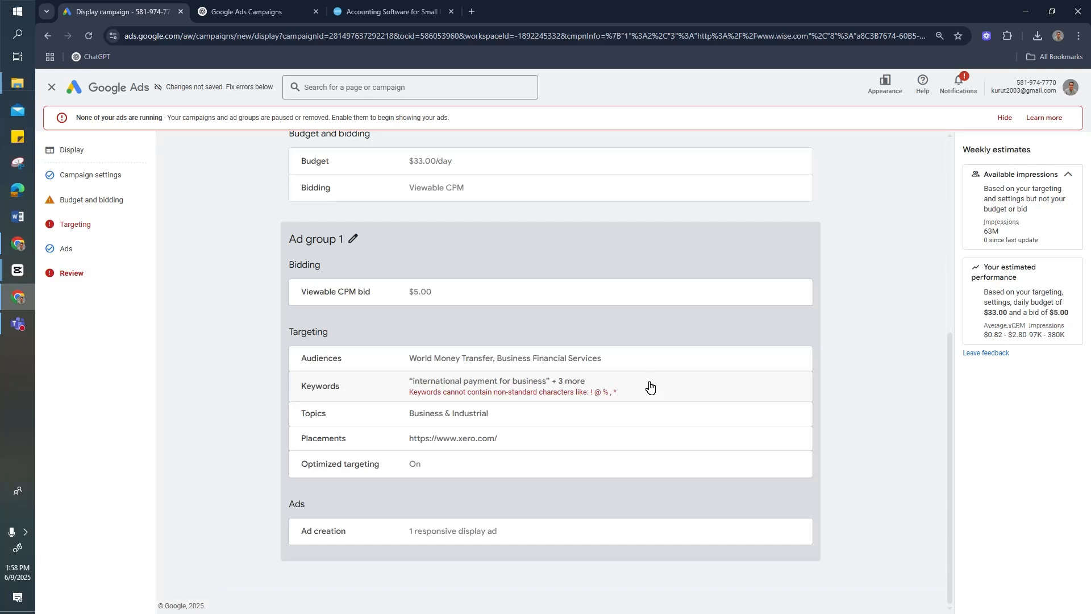
- Open the flagged targeted keywords for editing and strip the quotation marks from Wise and Pay freelancers overseas
click(567, 391)
click(377, 306)
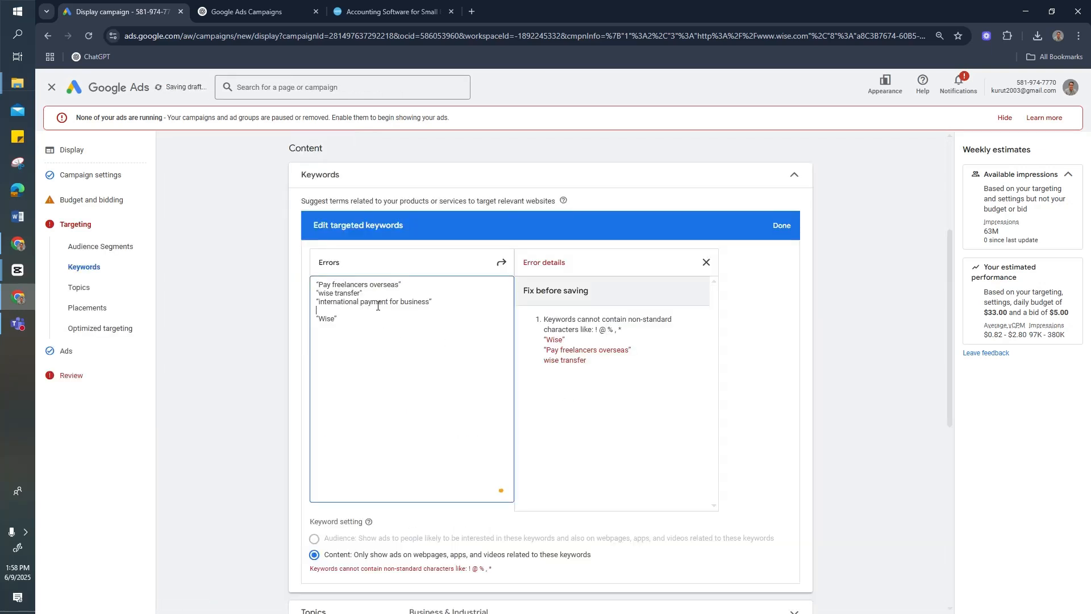
key(BackSpace)
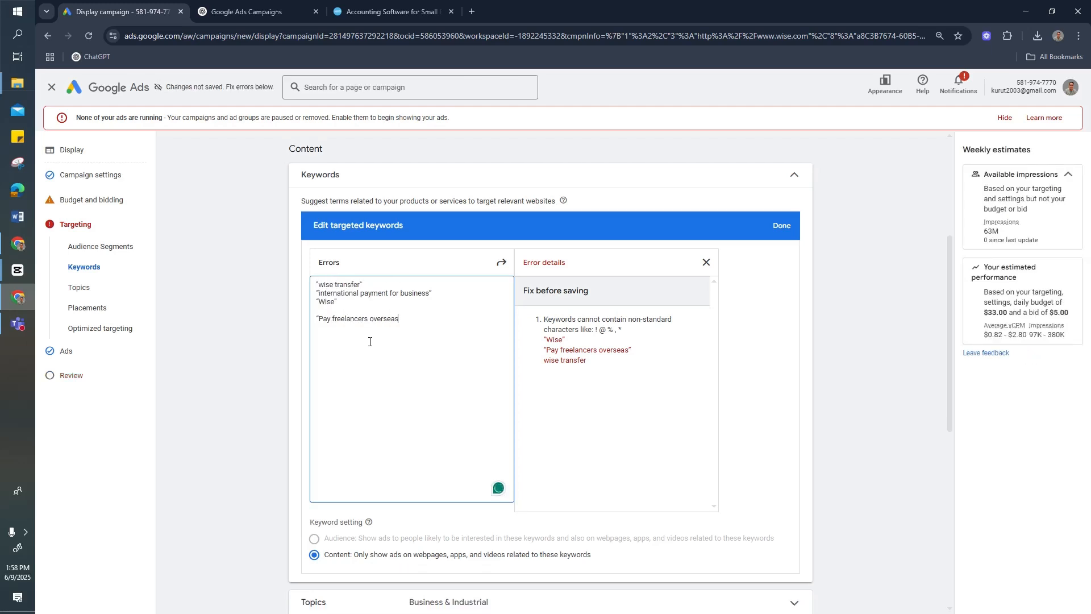
key(BackSpace)
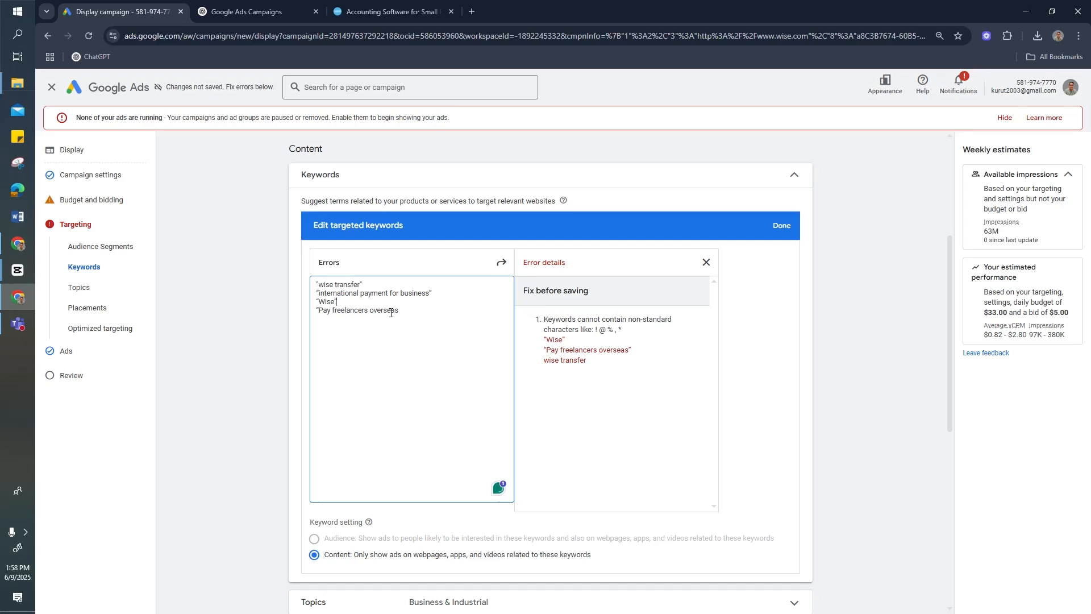
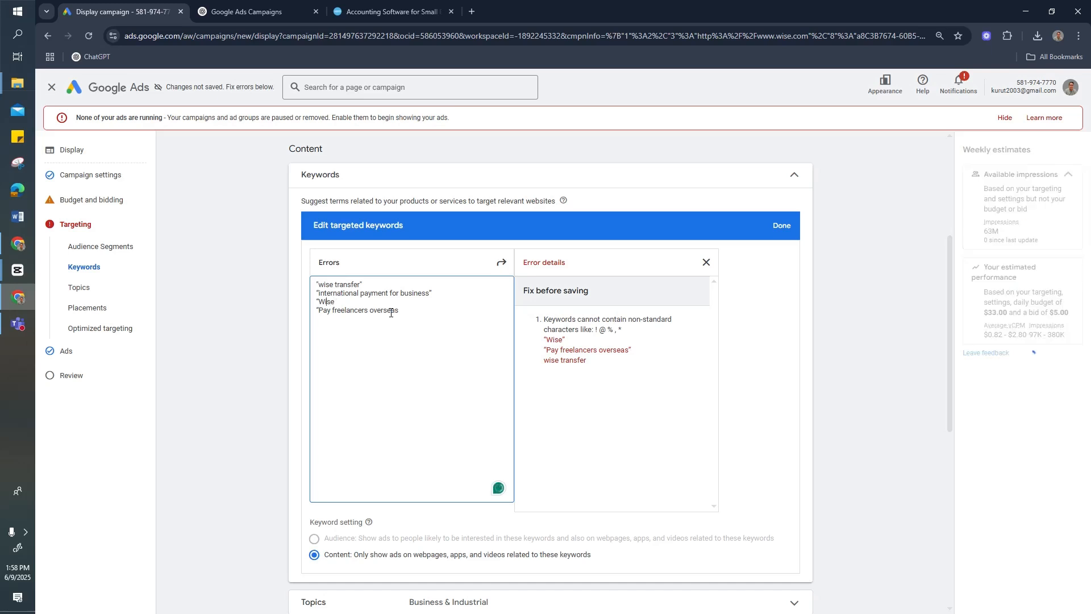
key(Delete)
key(BackSpace)
click(396, 312)
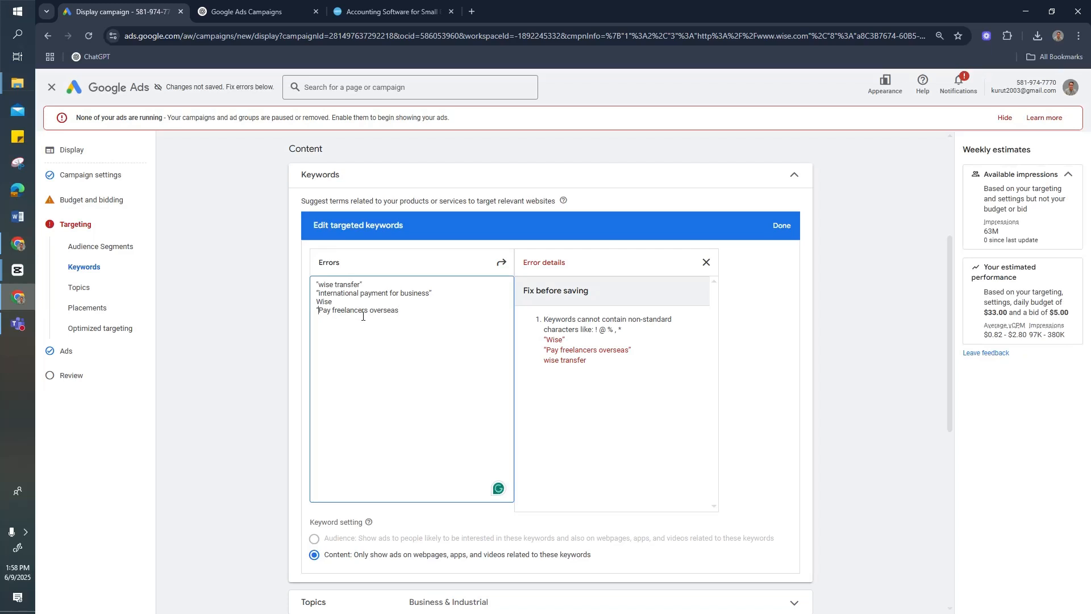
key(BackSpace)
- Delete the keywords Wise and Pay freelancers overseas from the targeted keywords and finish editing the list
drag(396, 311, 286, 307)
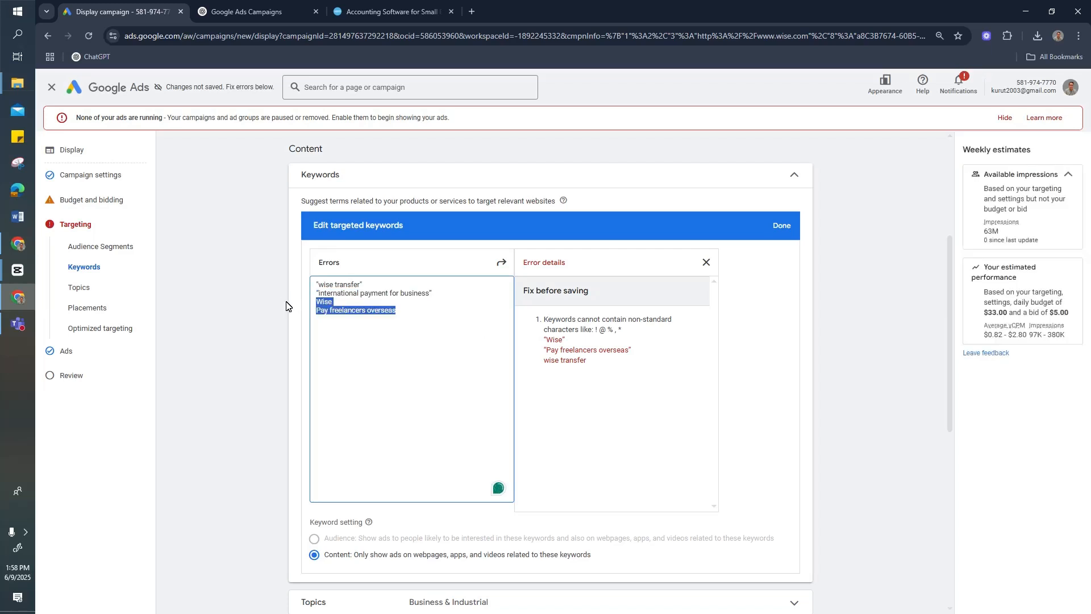
key(BackSpace)
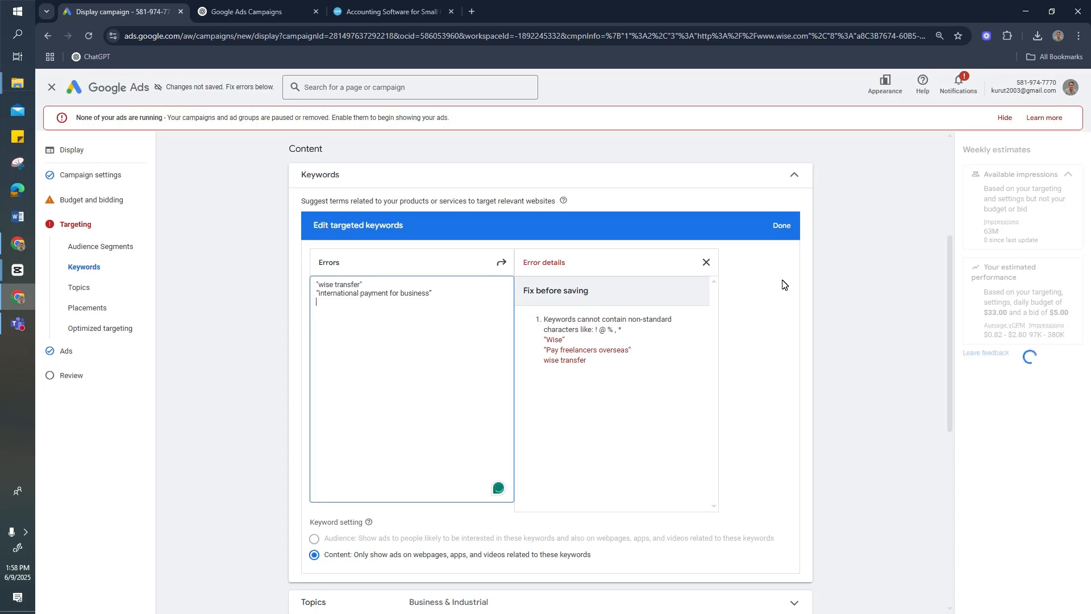
click(772, 227)
click(771, 227)
scroll(638, 316, down, 2)
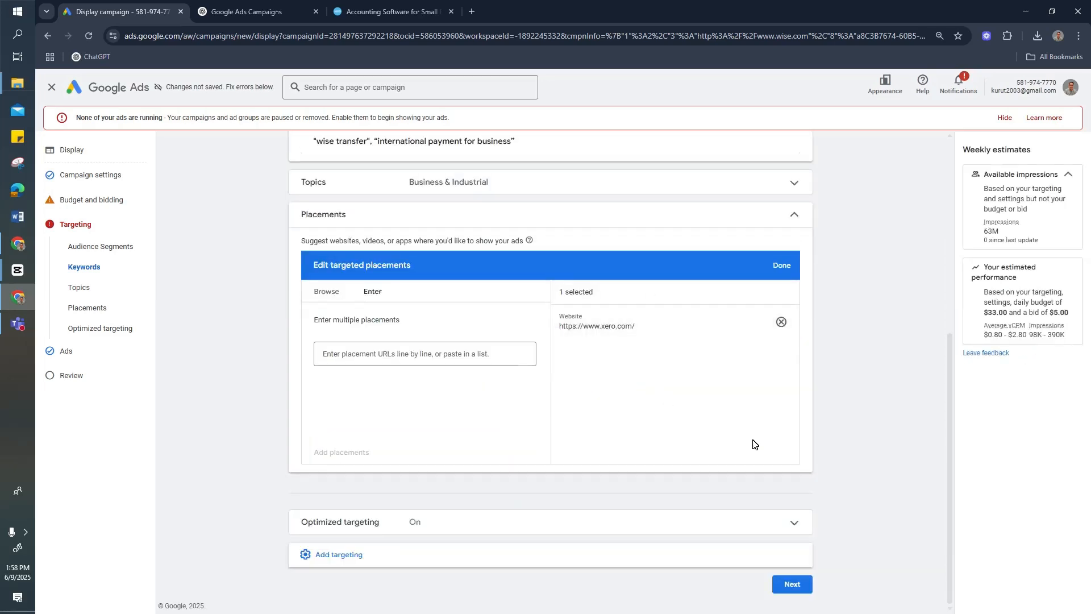
- Continue past the Targeting and Ads pages to the campaign review and check the ad group's targeting
click(793, 584)
click(791, 586)
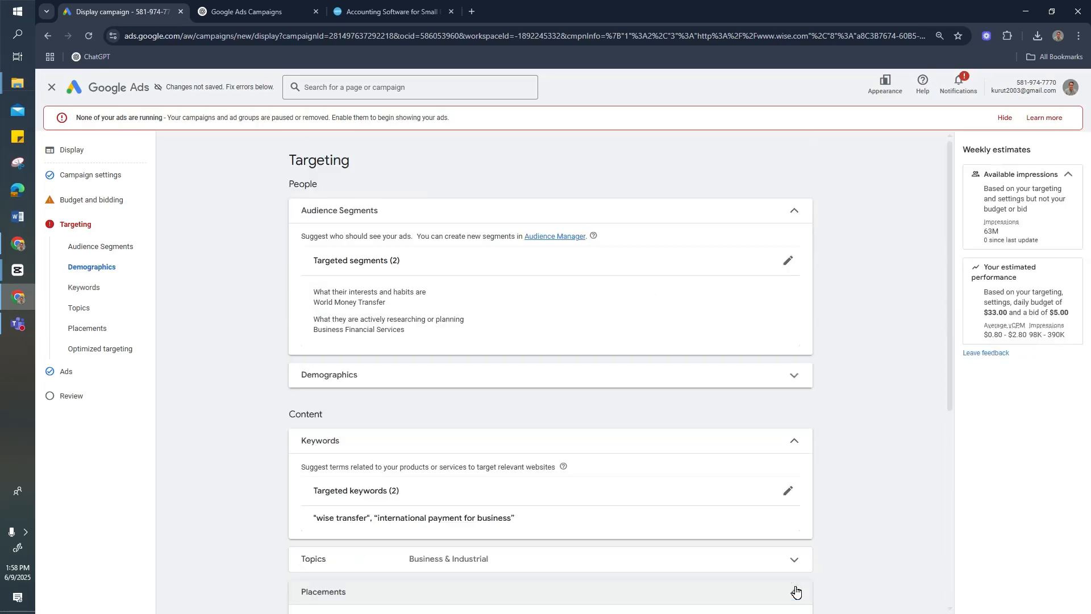
scroll(790, 522, down, 10)
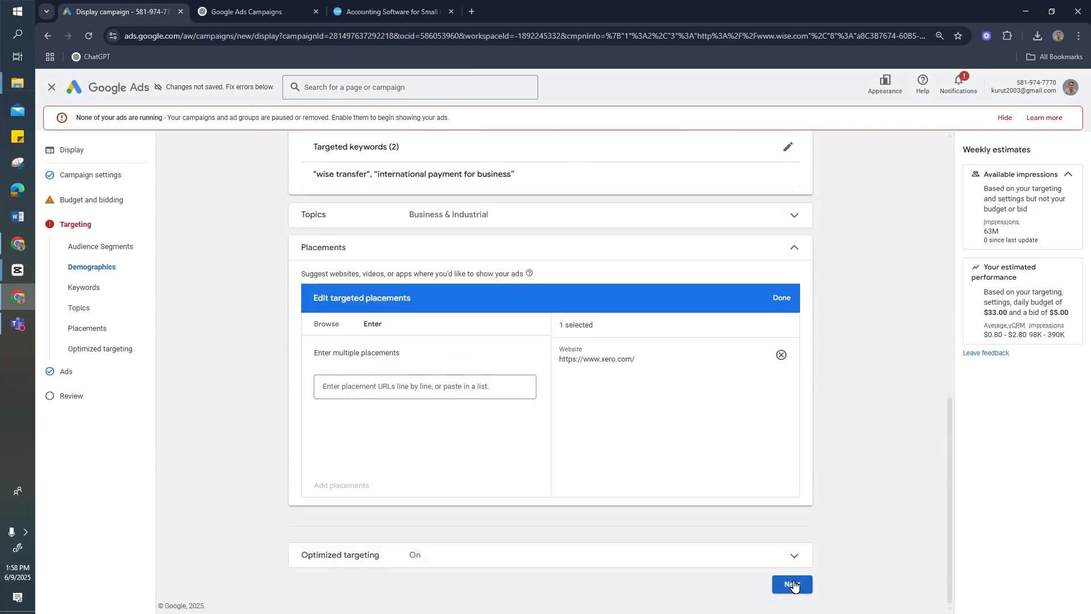
click(792, 584)
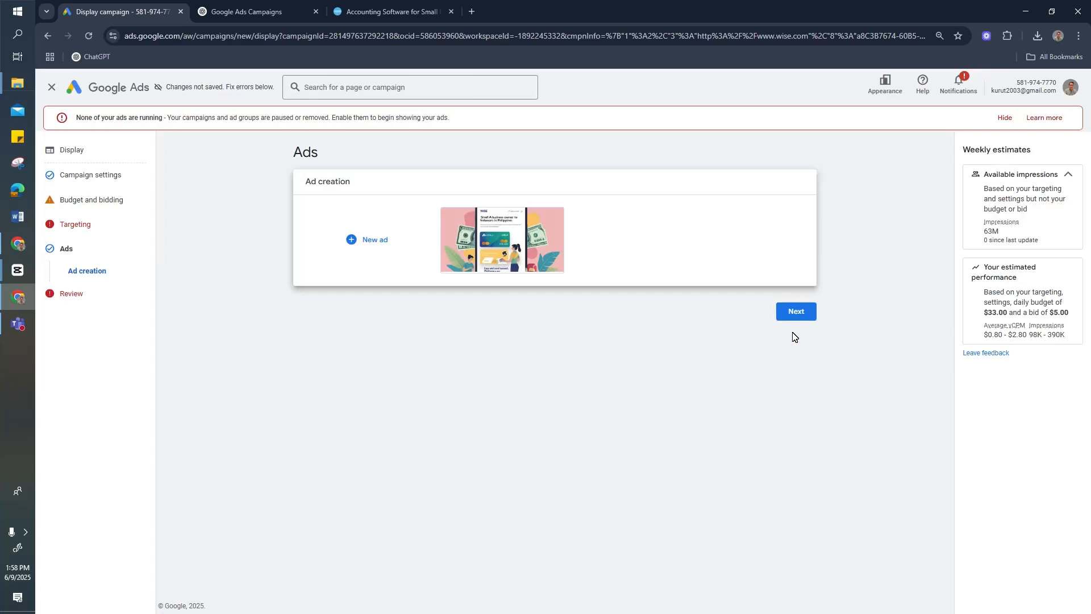
click(798, 314)
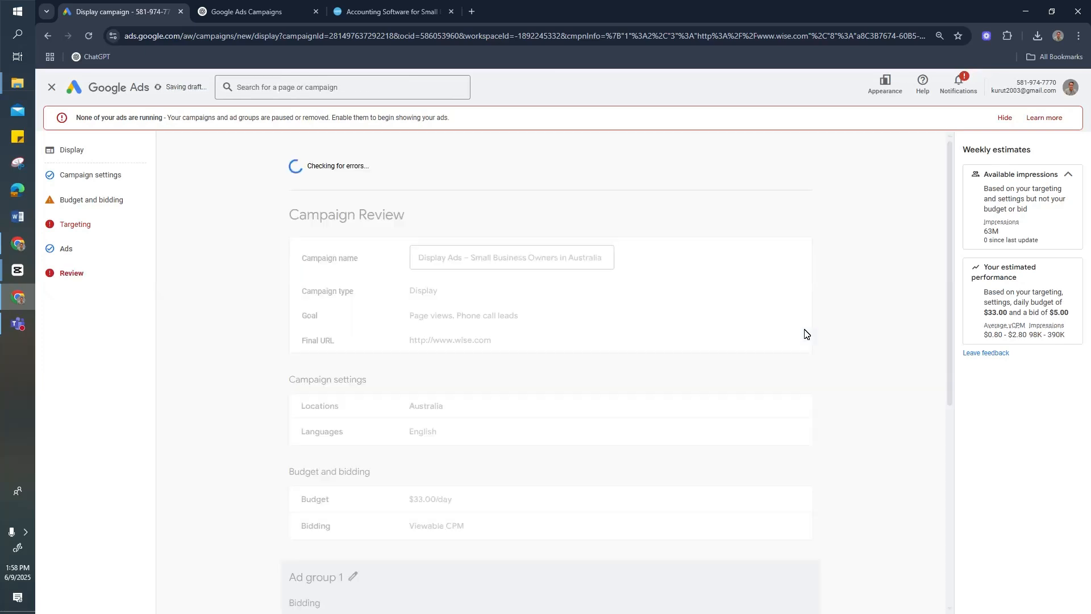
scroll(807, 334, down, 6)
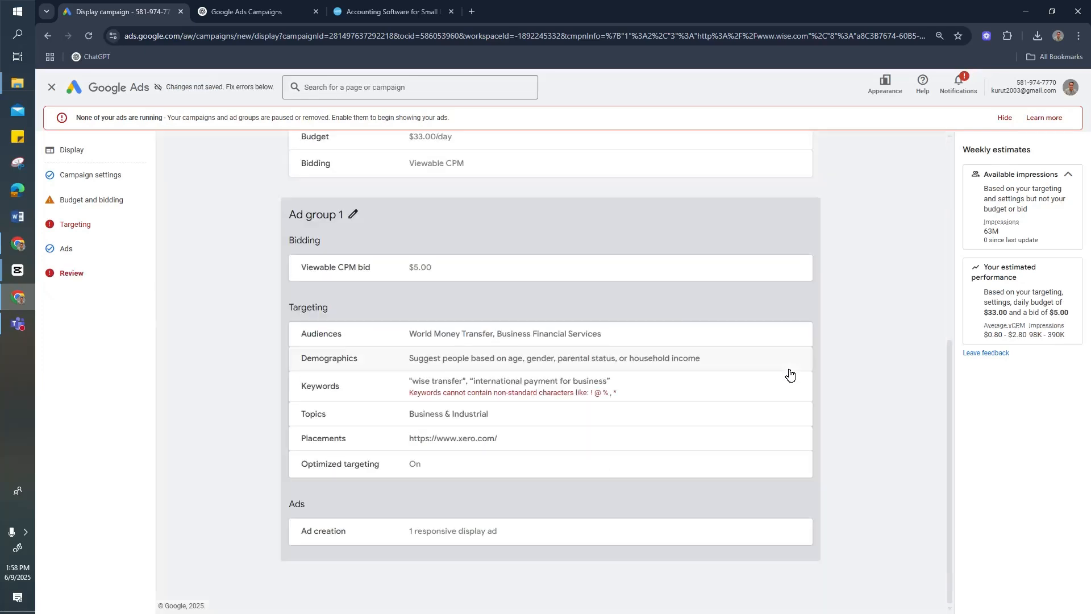
- Reopen the flagged targeted keywords and remove the quotation marks from wise transfer and international payment for business
click(683, 391)
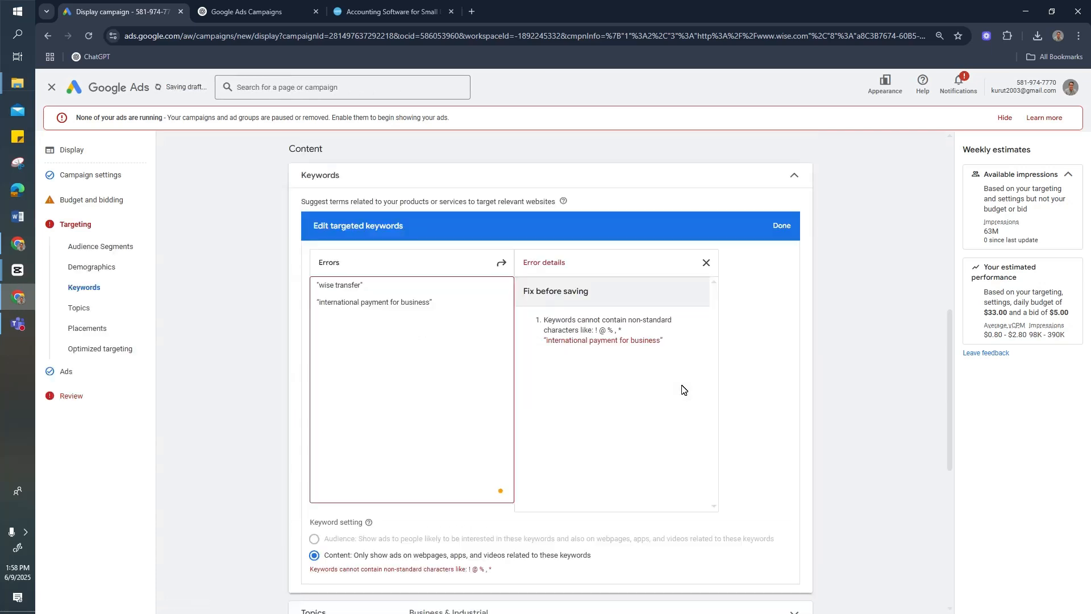
click(446, 304)
key(BackSpace)
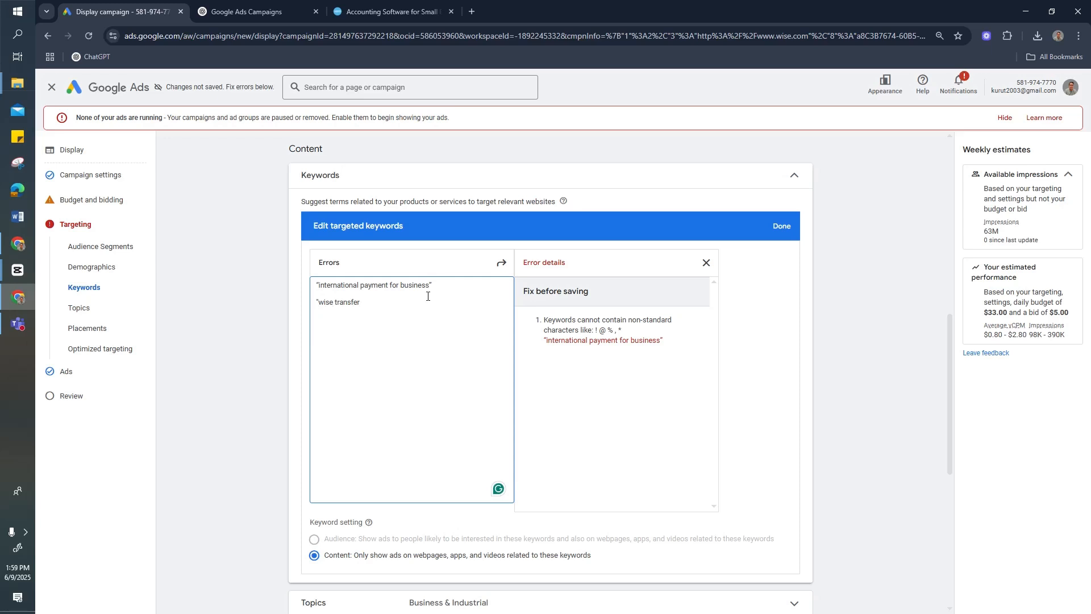
click(317, 302)
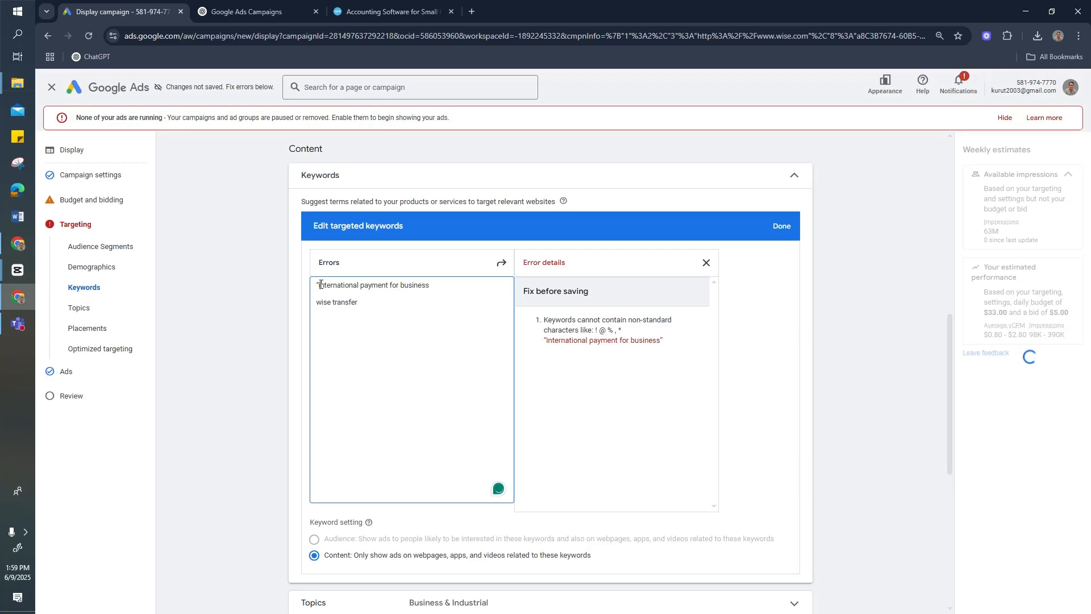
key(BackSpace)
- Proceed with the corrected keywords through ad creation to the campaign review
scroll(651, 361, down, 5)
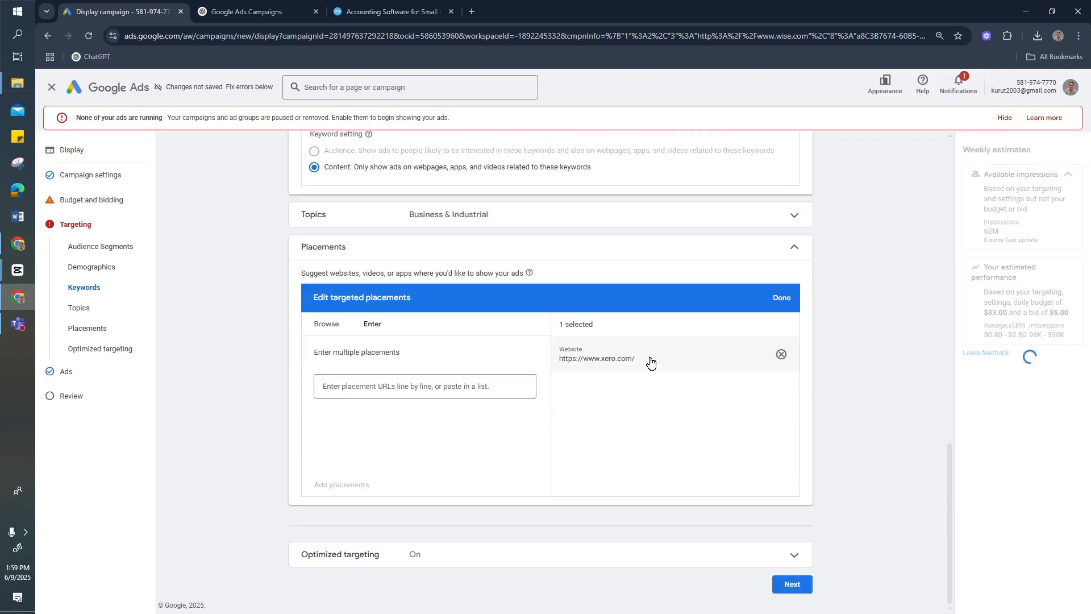
click(792, 583)
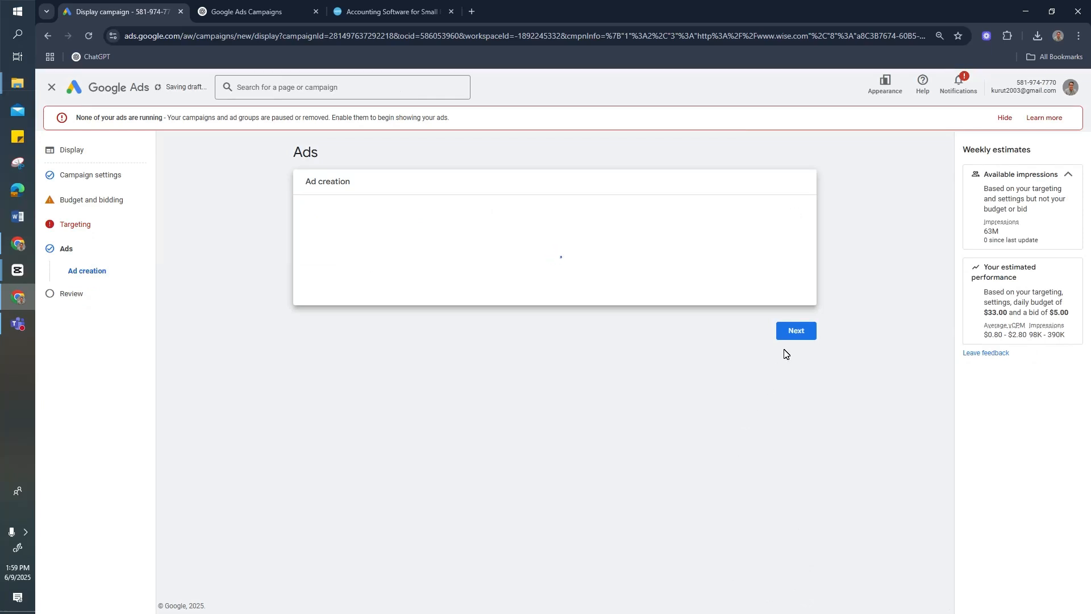
click(799, 331)
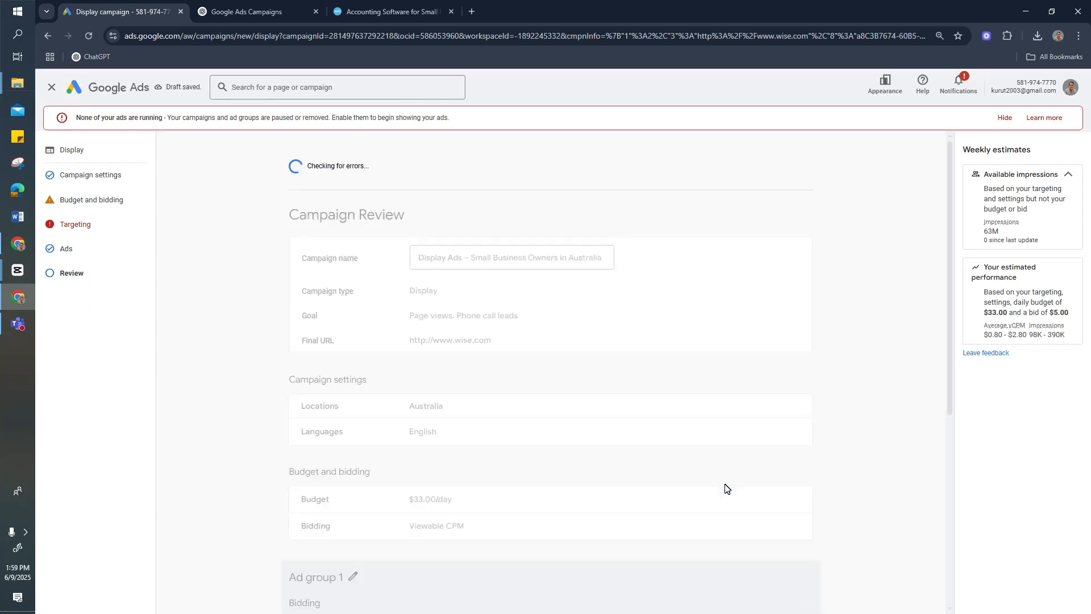
- Review the campaign summary, publish the Australian small business Display campaign and leave the Google tag setup
scroll(719, 483, down, 6)
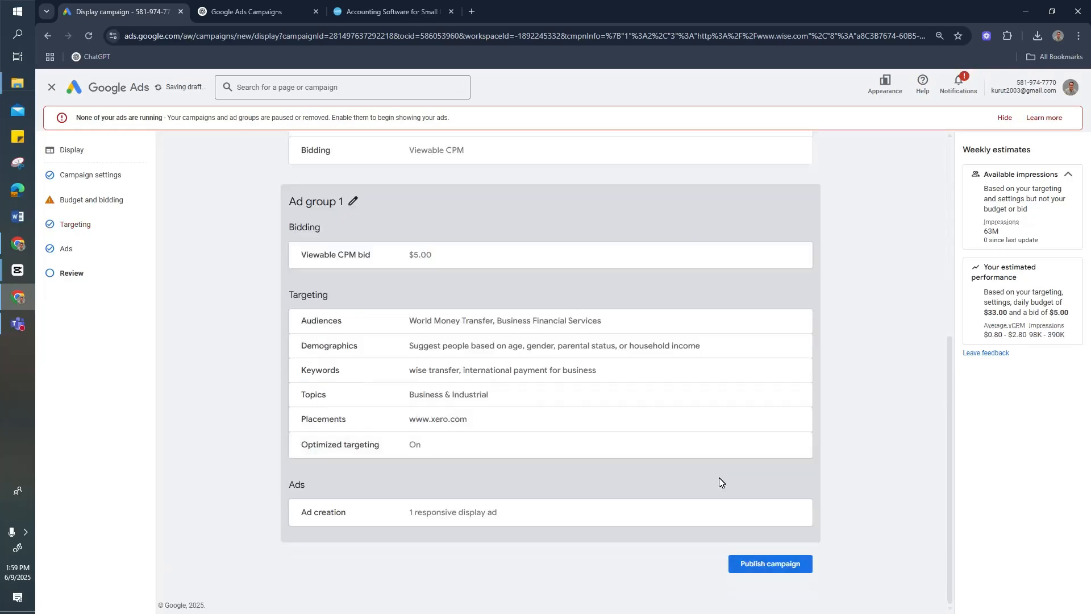
scroll(730, 504, up, 6)
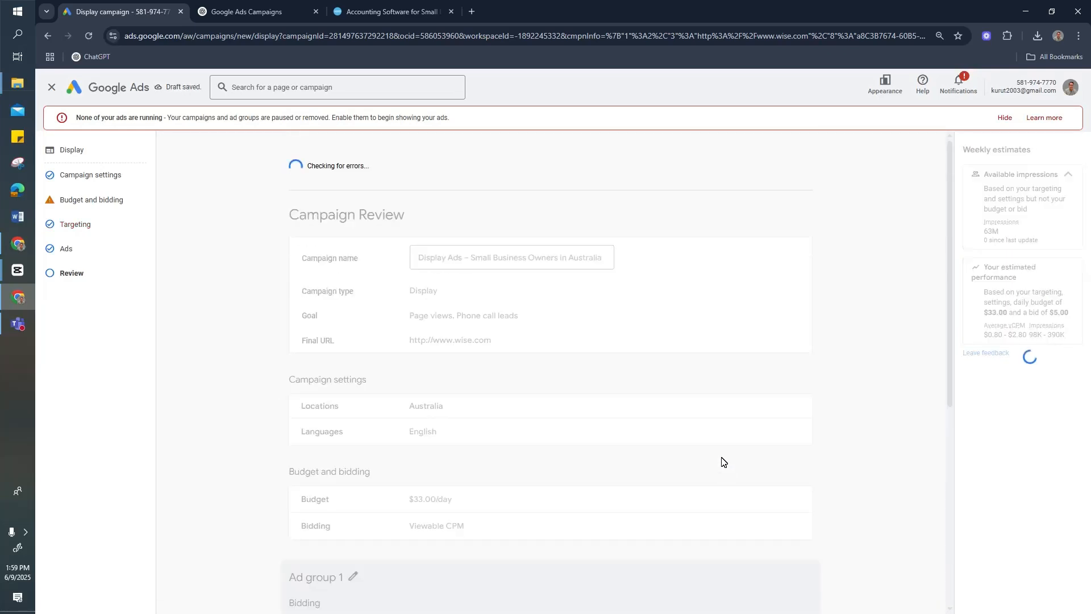
scroll(722, 455, down, 6)
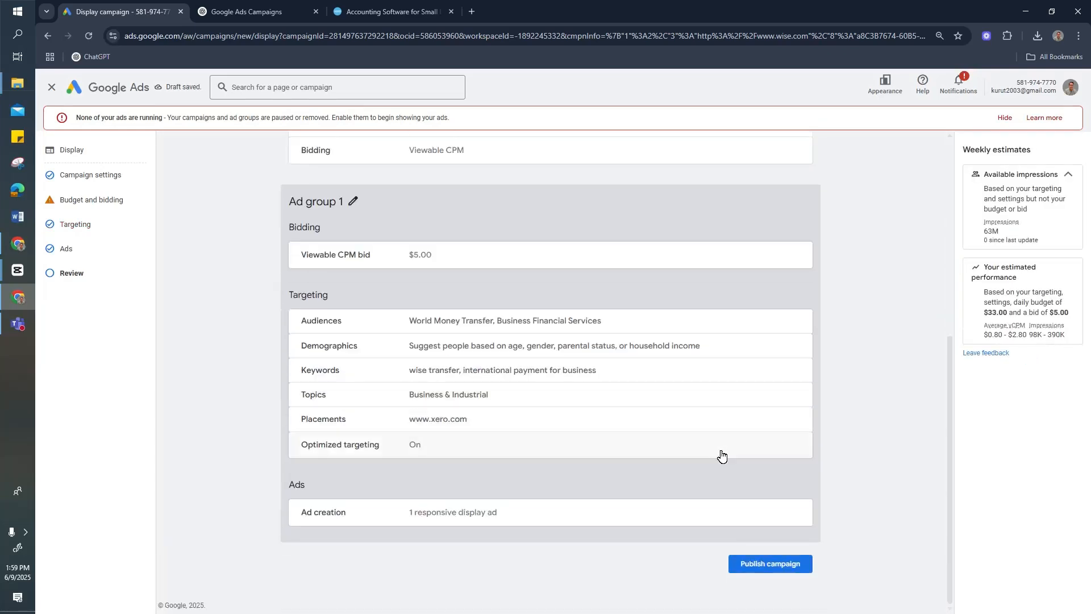
click(763, 566)
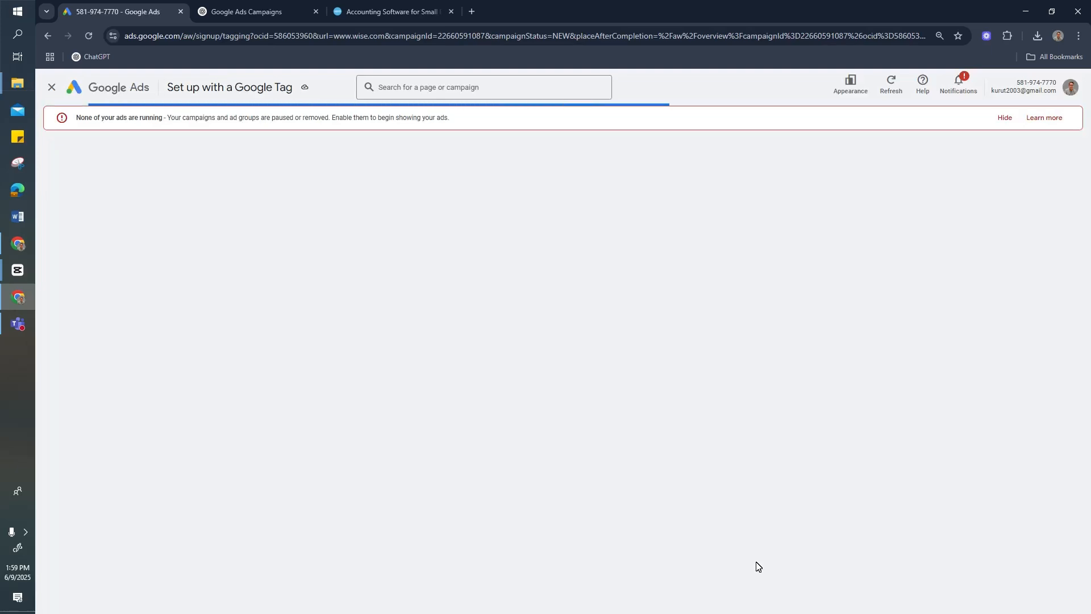
click(51, 87)
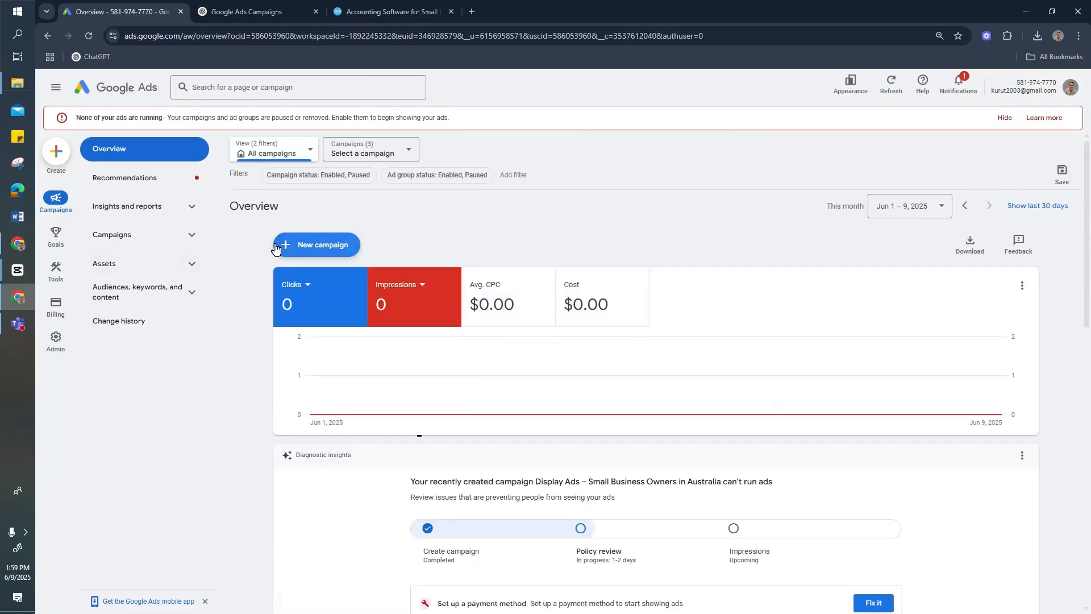
- Switch to ChatGPT and read the Campaign 2 display ads strategy for Filipino freelancers
click(250, 12)
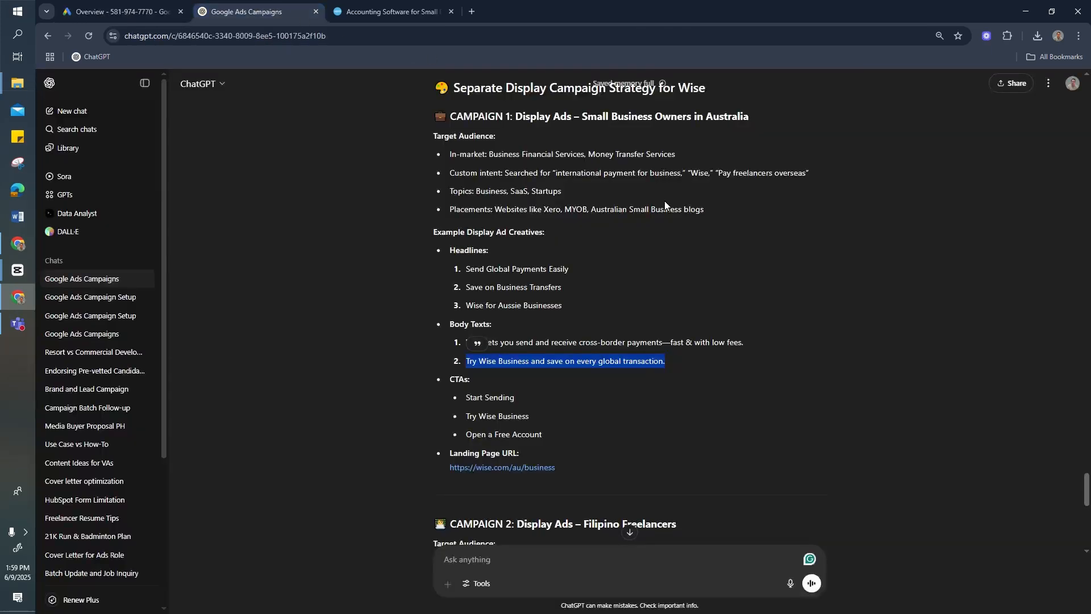
scroll(666, 390, down, 4)
scroll(666, 391, down, 3)
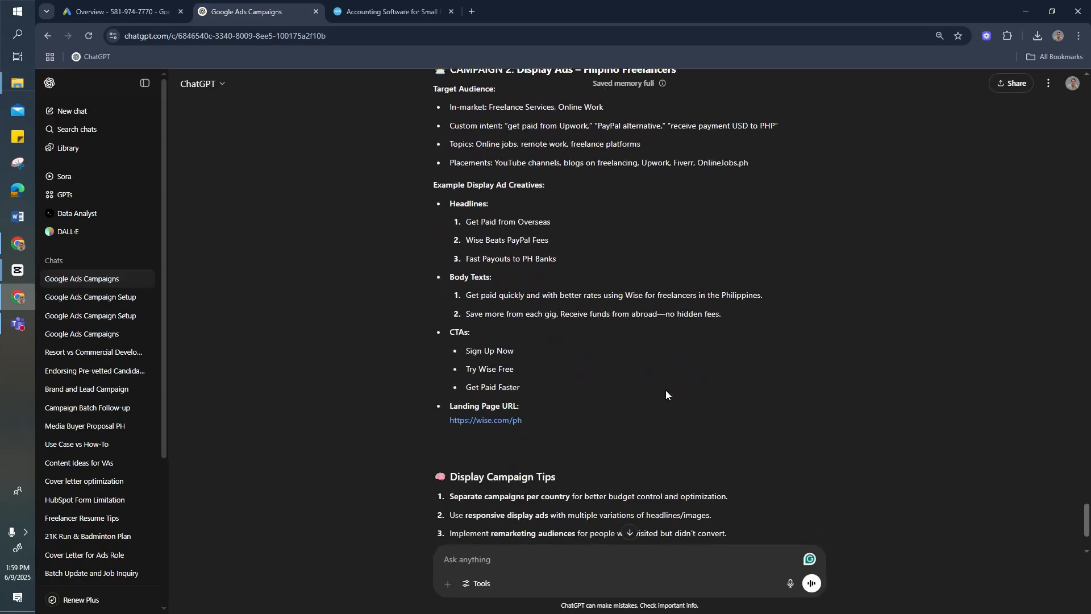
scroll(666, 391, down, 2)
scroll(666, 391, up, 3)
scroll(568, 317, up, 2)
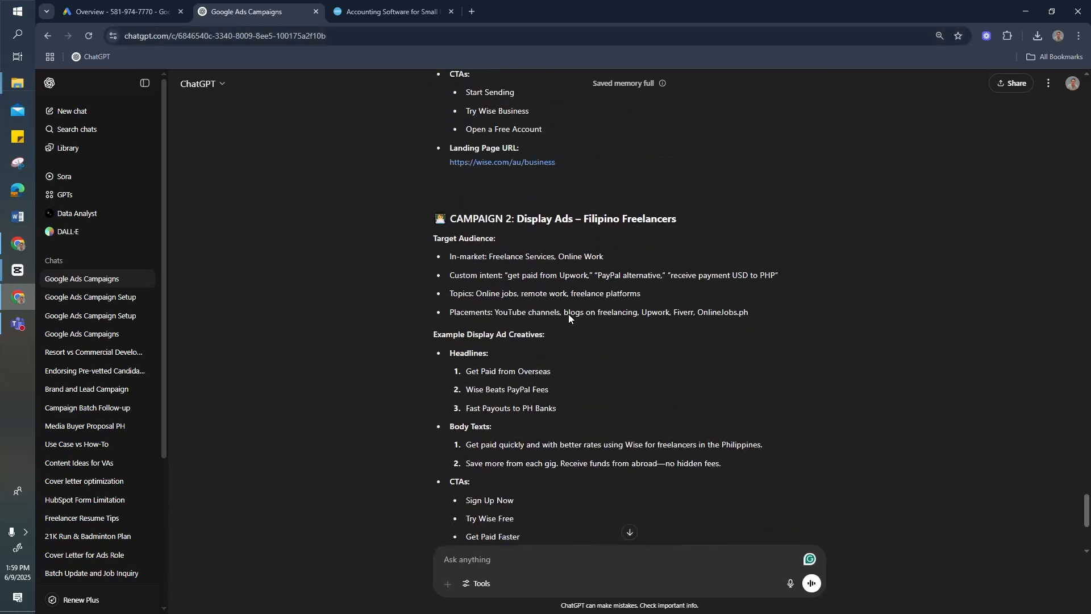
scroll(327, 136, down, 1)
- Return to Google Ads and start a new campaign without guidance, choosing Display as the campaign type
click(119, 12)
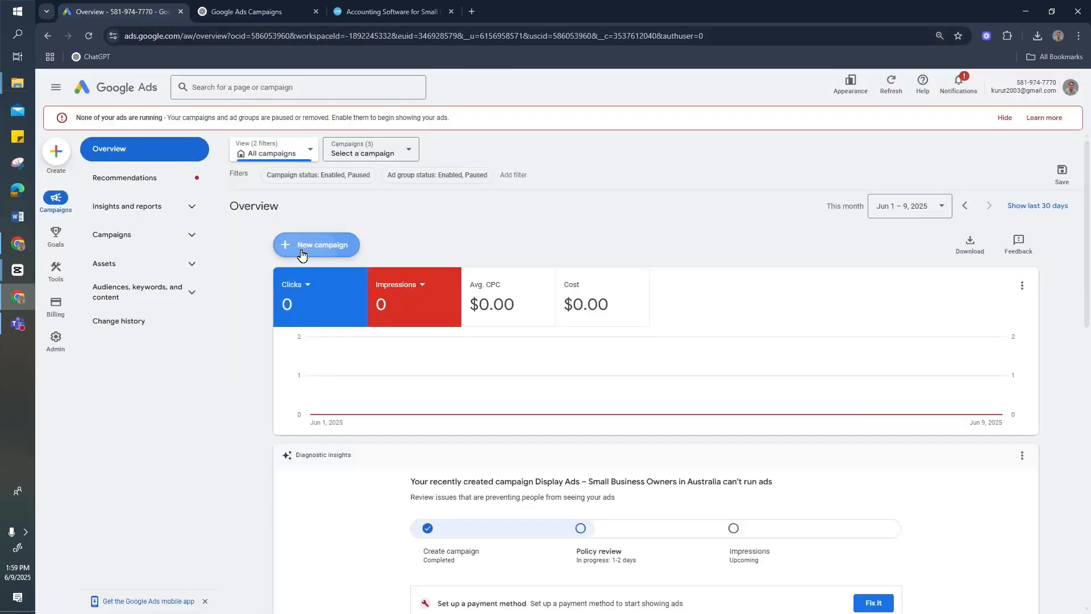
click(327, 252)
click(349, 260)
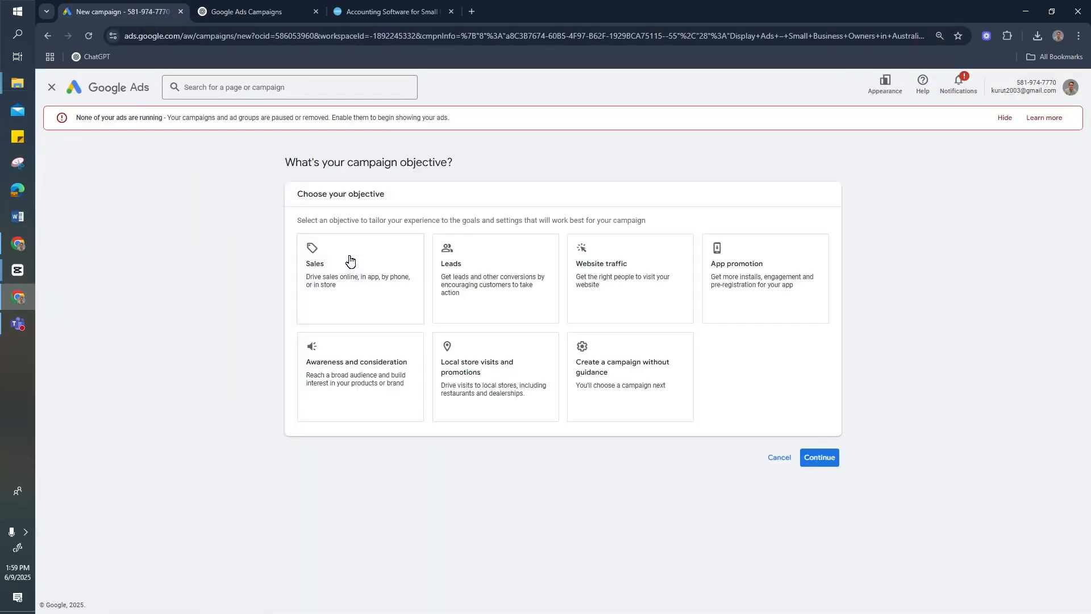
click(639, 400)
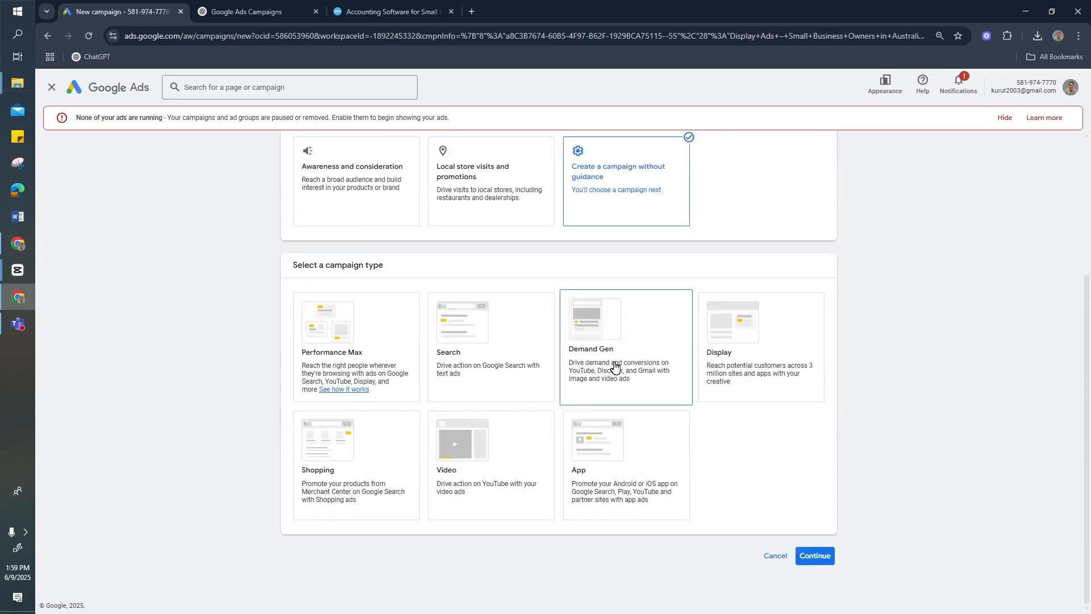
click(714, 369)
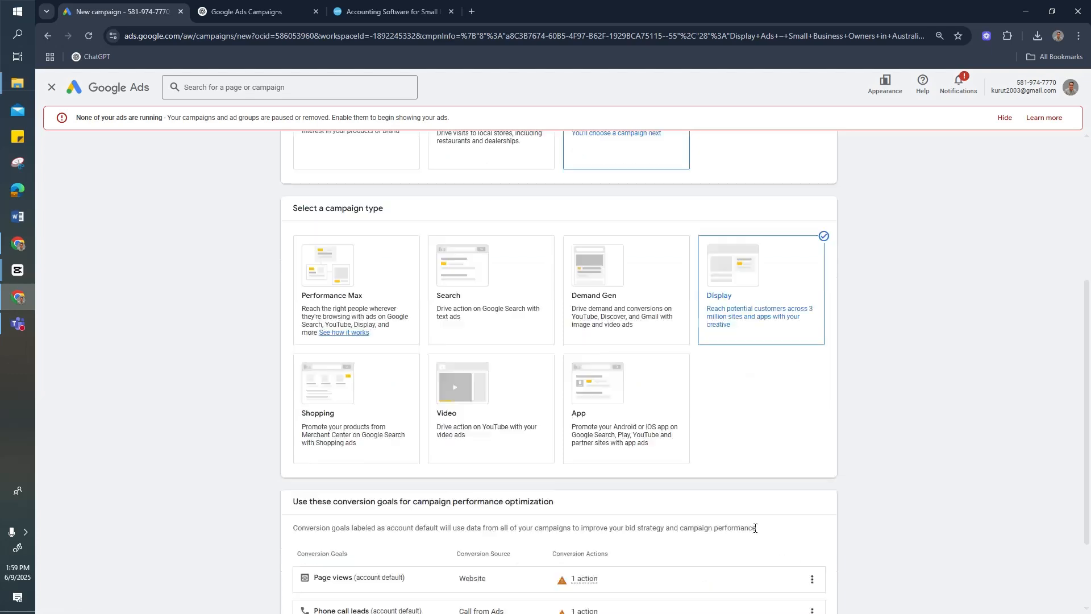
click(831, 557)
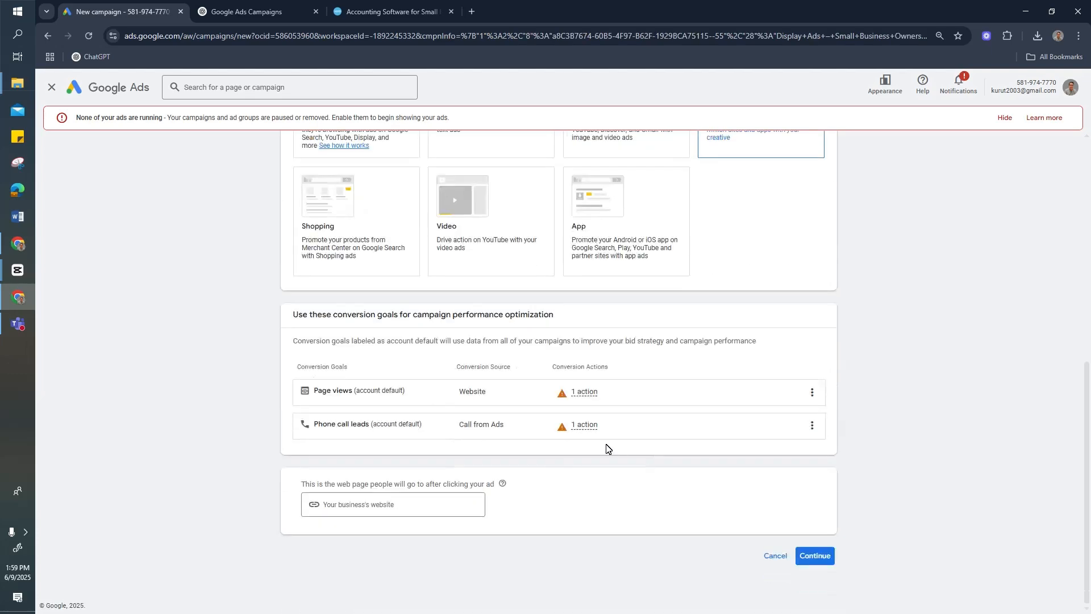
click(436, 504)
text(www.w)
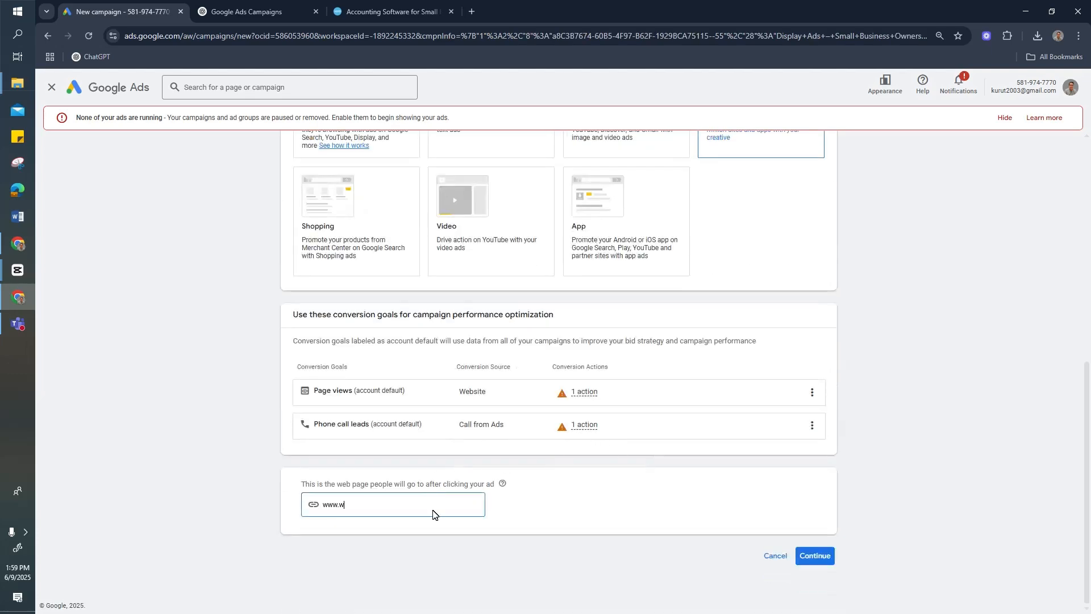
text(ise.com)
click(810, 555)
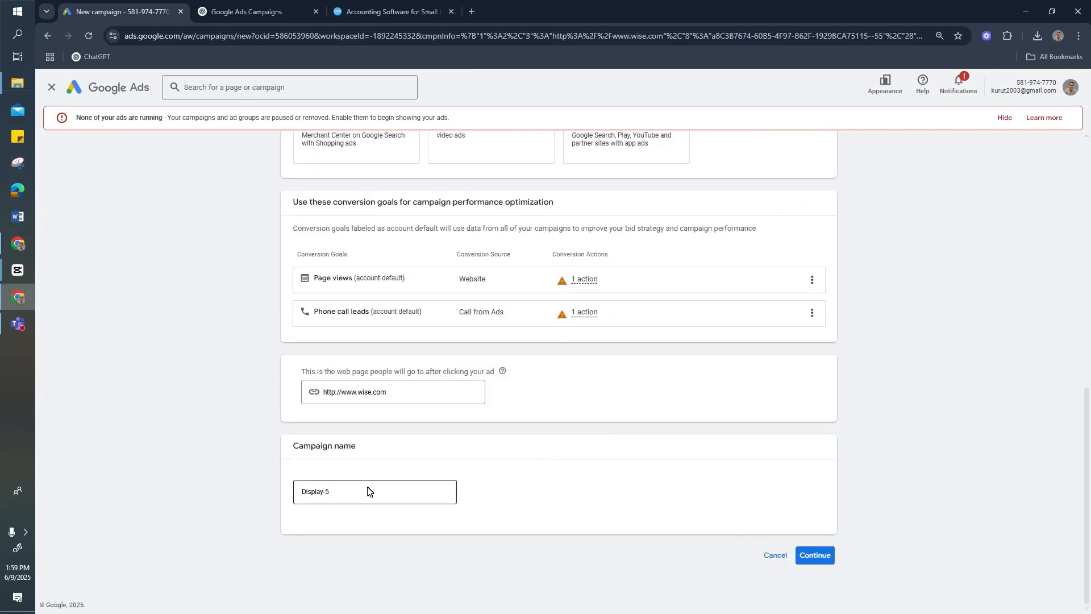
- Copy the Campaign 2 title from ChatGPT, name the campaign Display Ads – Filipino Freelancers and continue to the campaign settings
click(322, 17)
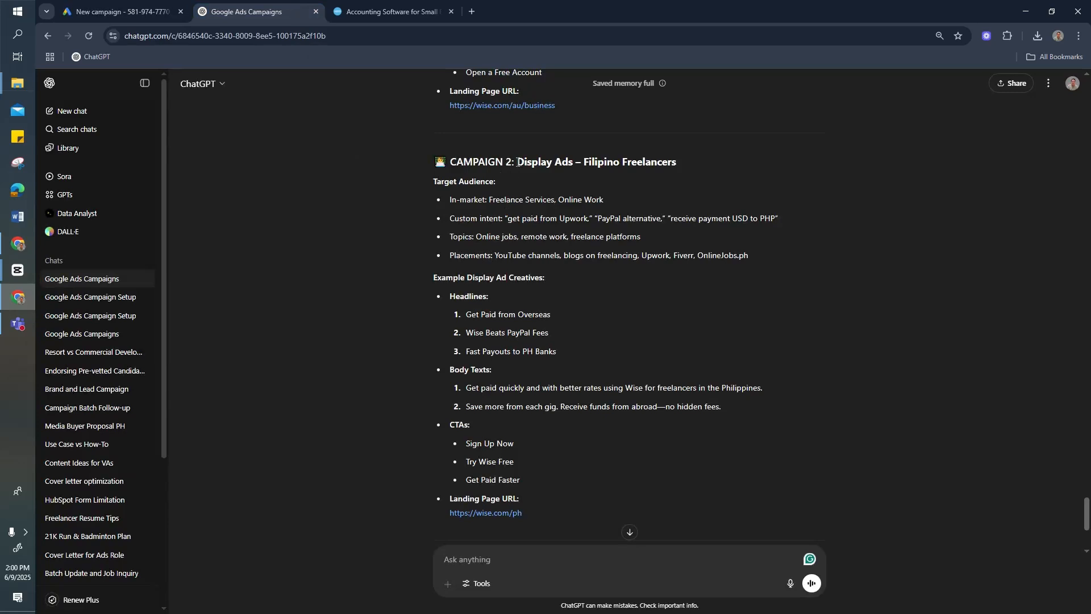
drag(516, 163, 715, 181)
key(ctrl+c)
click(170, 12)
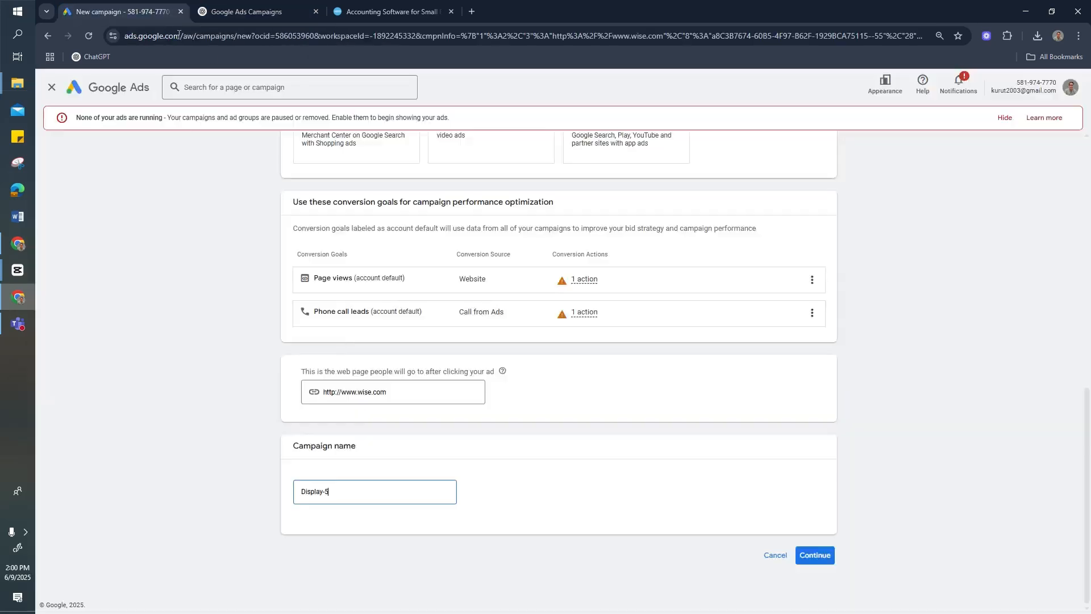
triple_click(361, 495)
key(ctrl+v)
click(815, 555)
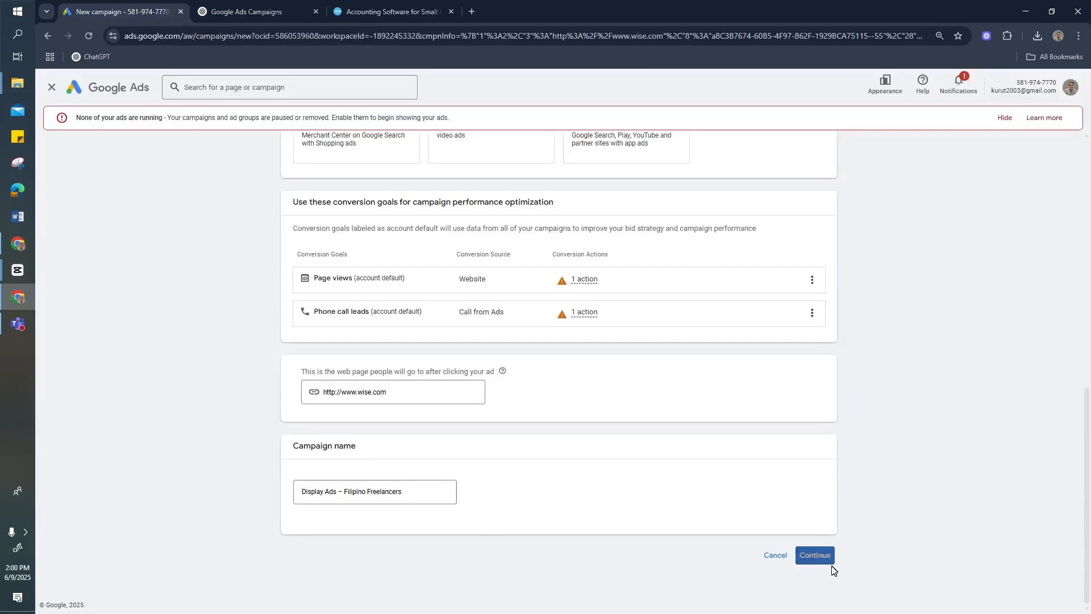
click(686, 458)
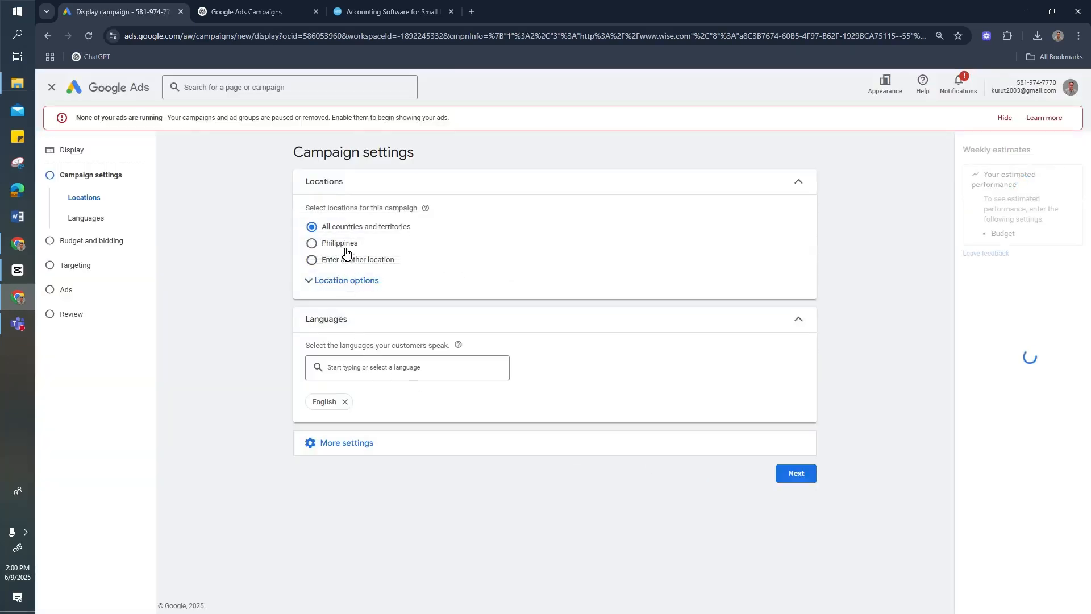
- Target the Philippines, expand the additional campaign settings and proceed to budget and bidding
click(351, 249)
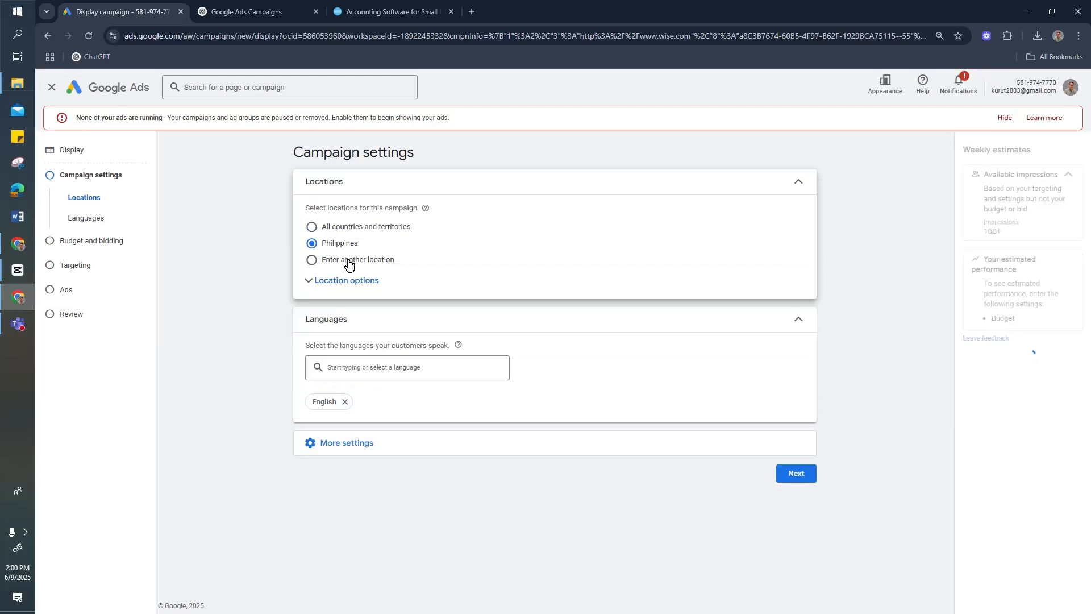
click(341, 446)
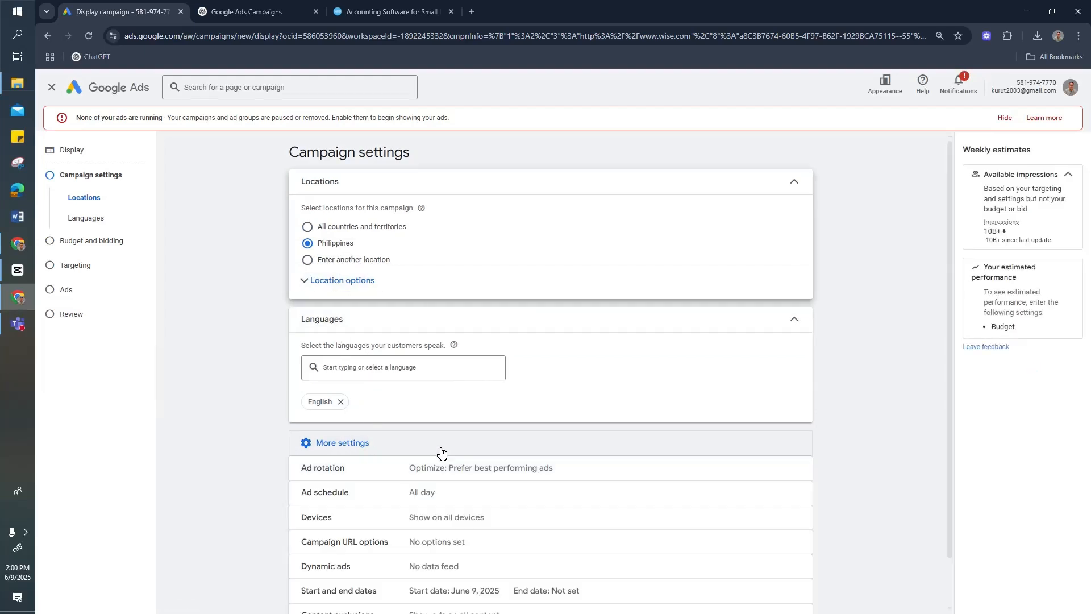
scroll(466, 426, down, 1)
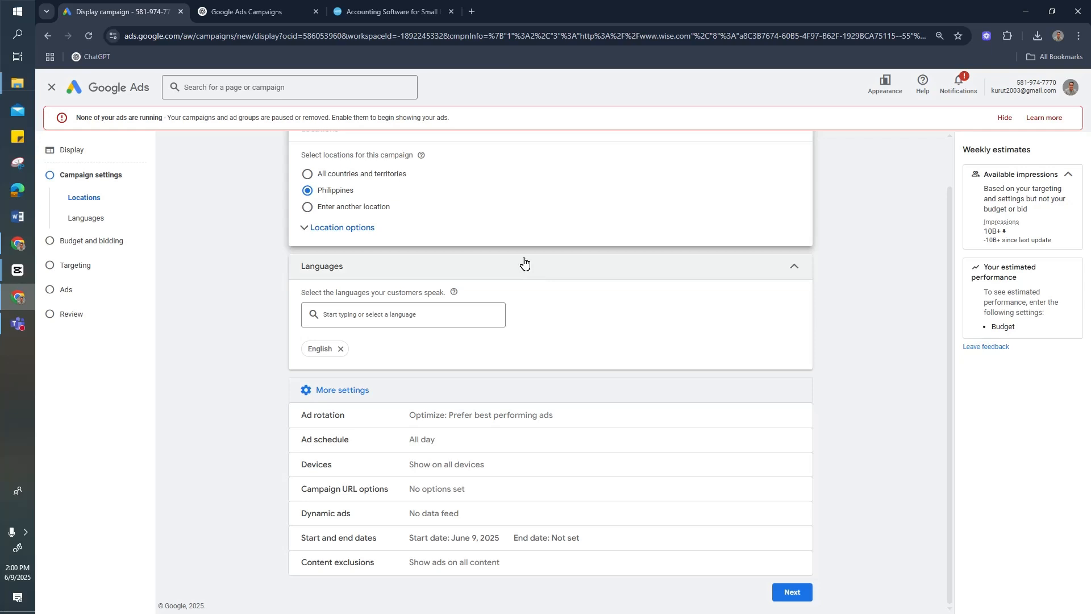
click(794, 591)
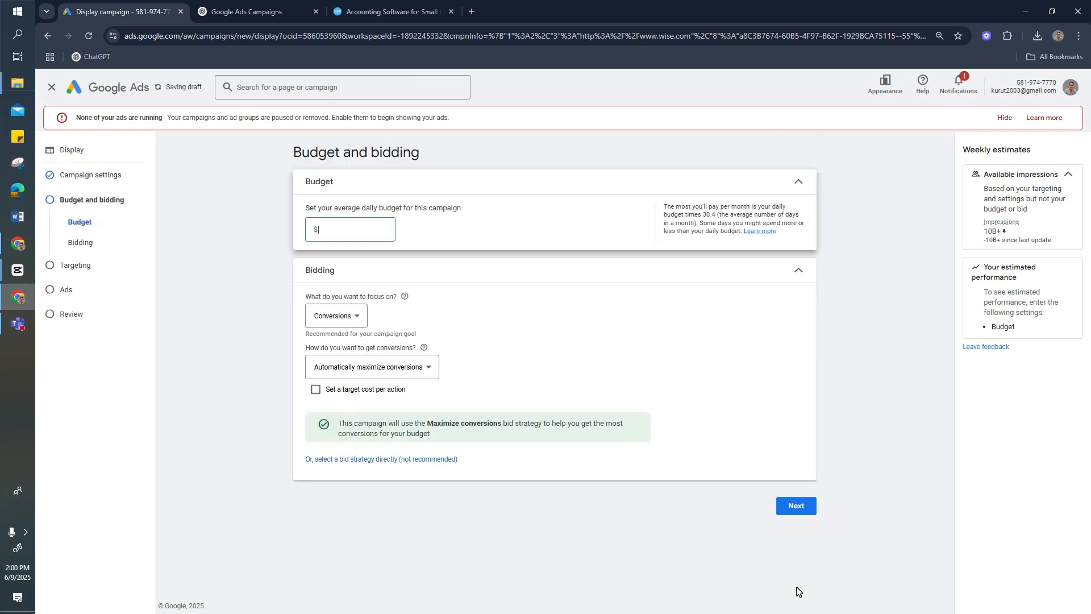
- Set the campaign's average daily budget to $33
click(347, 323)
click(355, 230)
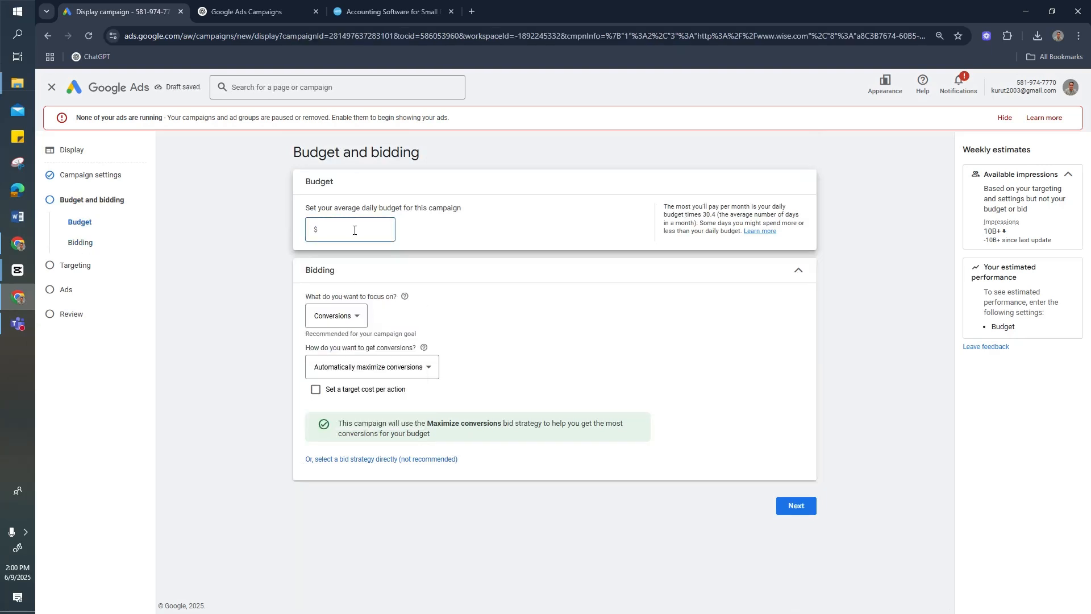
text(333)
key(BackSpace)
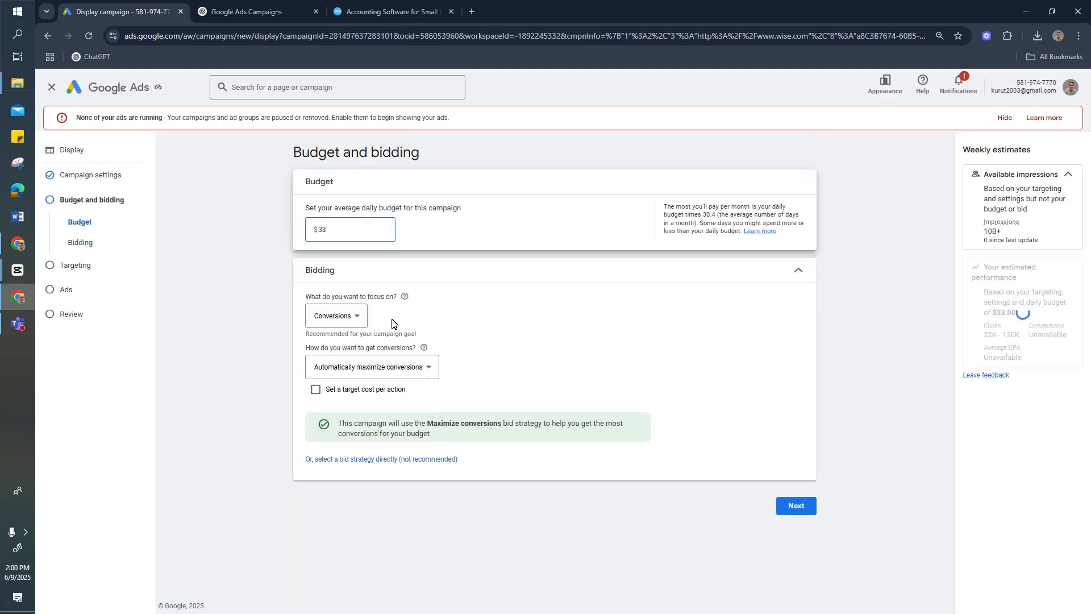
- Focus the bidding on viewable impressions with a $5 viewable CPM bid and continue to targeting
click(353, 318)
click(373, 412)
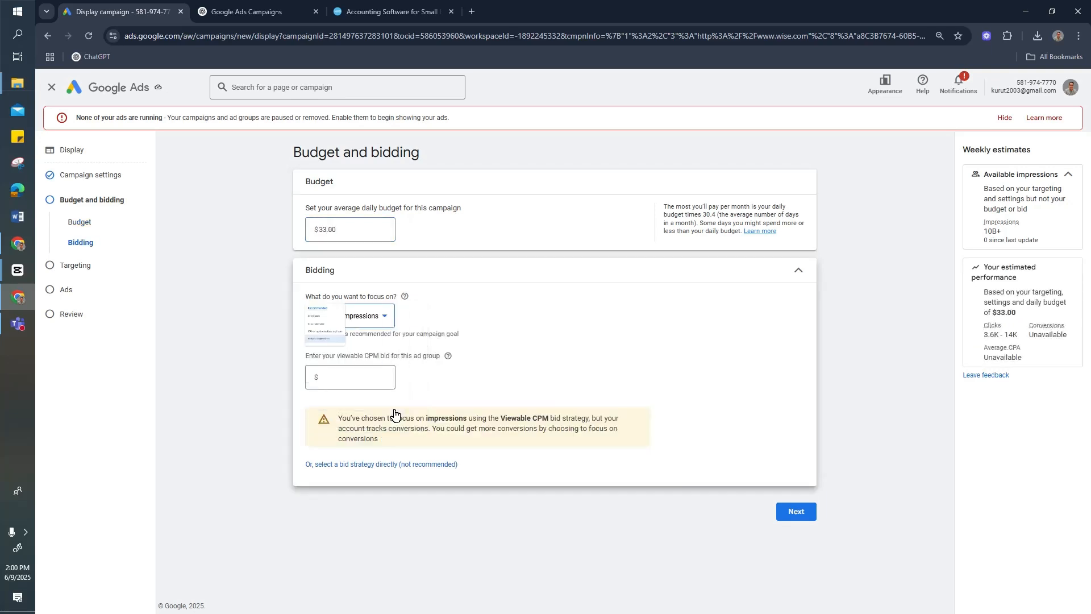
click(370, 387)
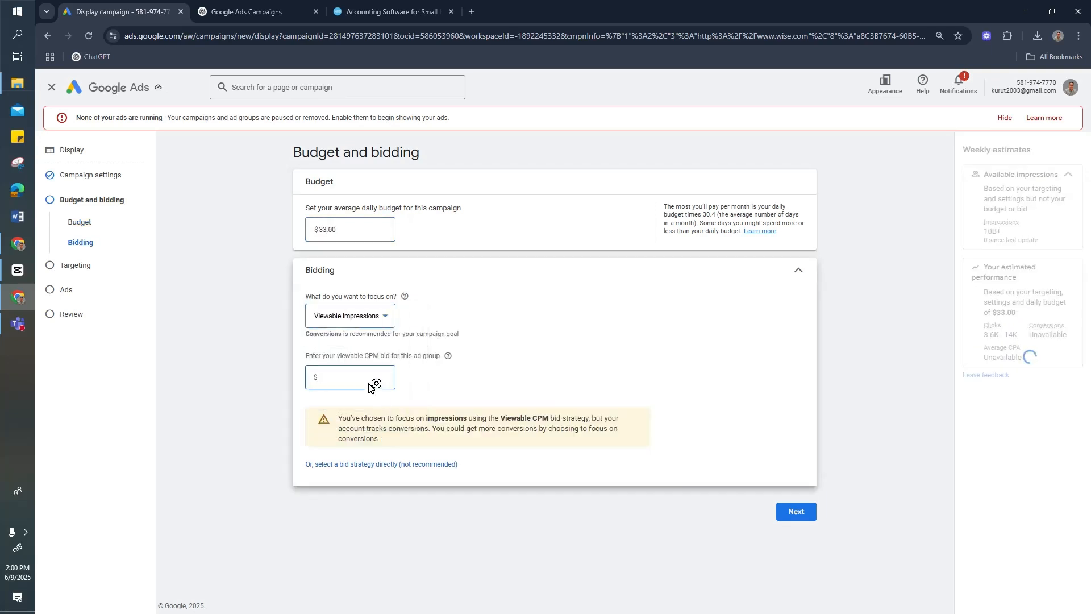
click(796, 512)
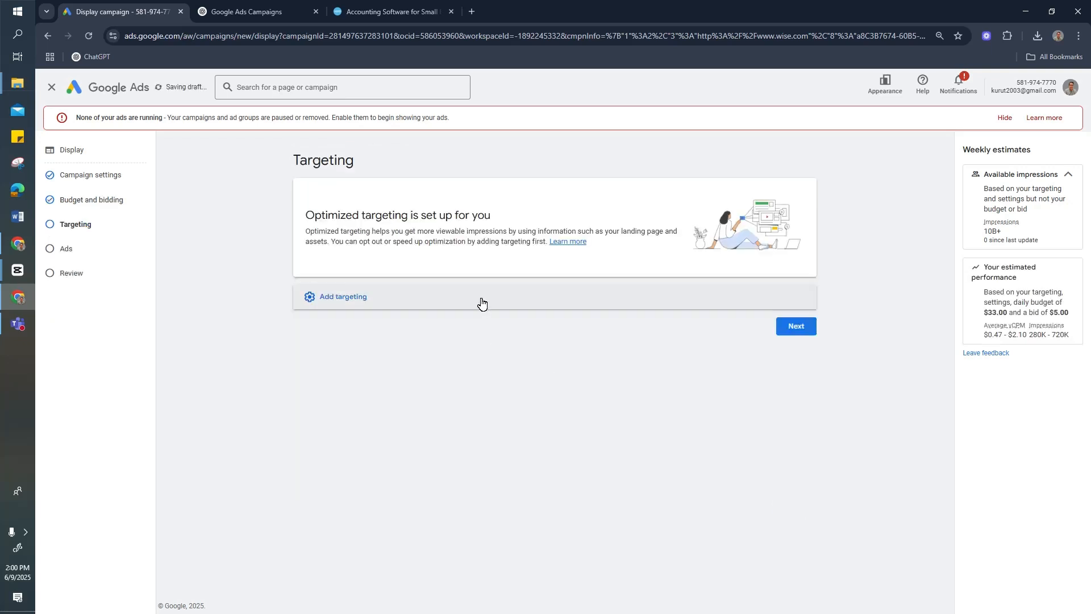
- Add audience segments to the targeting and copy the in-market term Freelance Services from Campaign 2 in ChatGPT
click(483, 304)
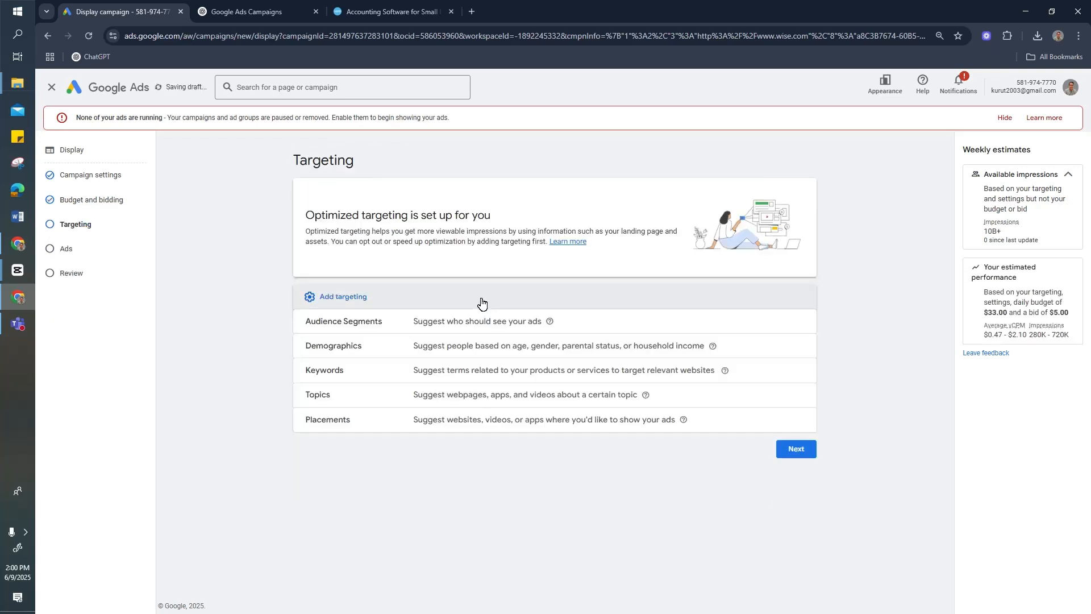
click(505, 330)
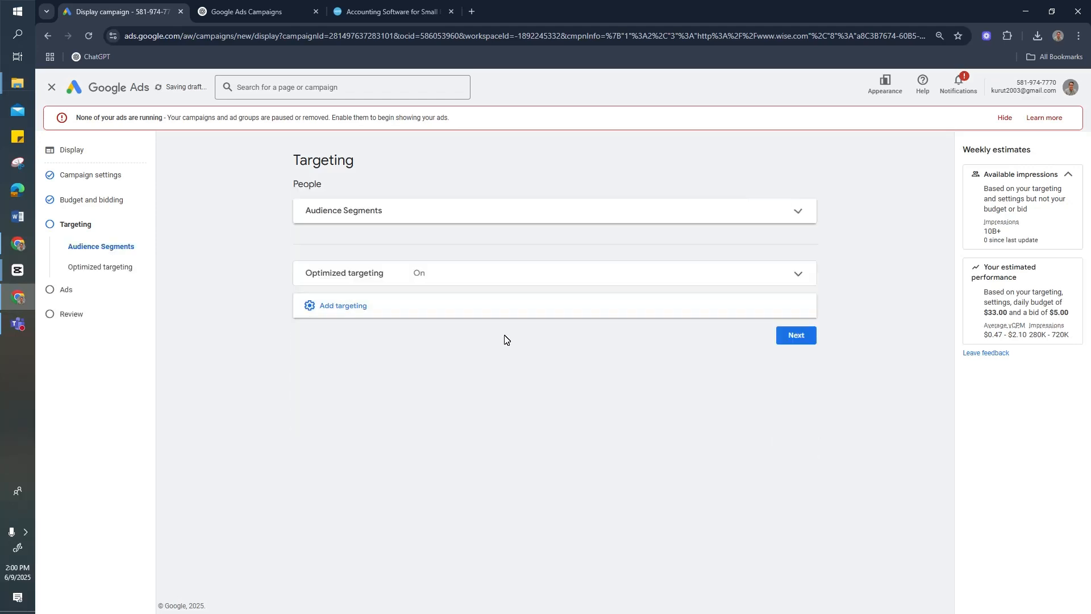
click(239, 10)
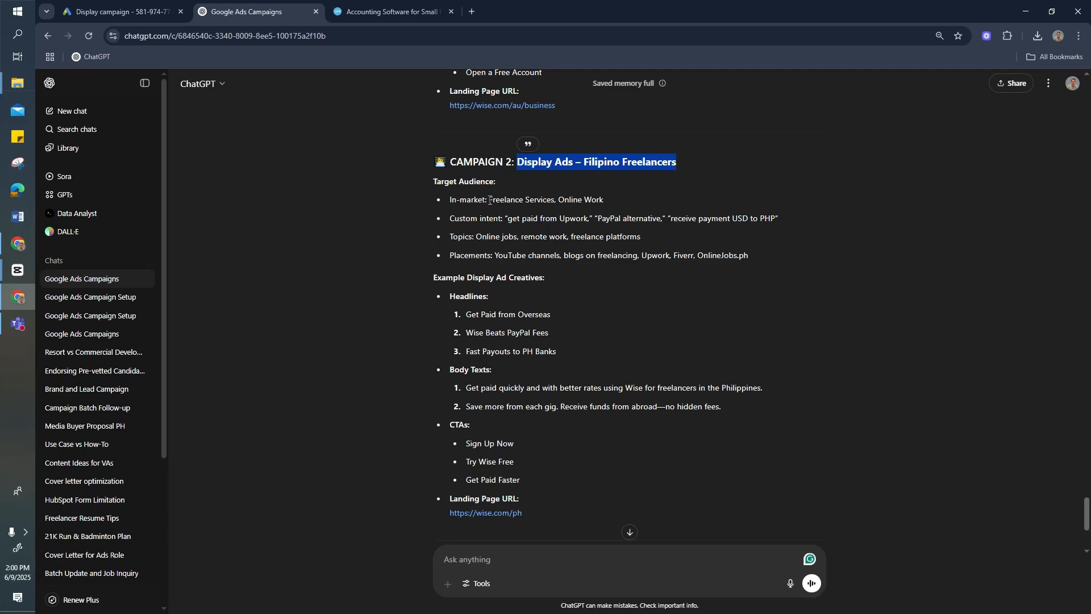
drag(490, 200, 564, 200)
key(ctrl+c)
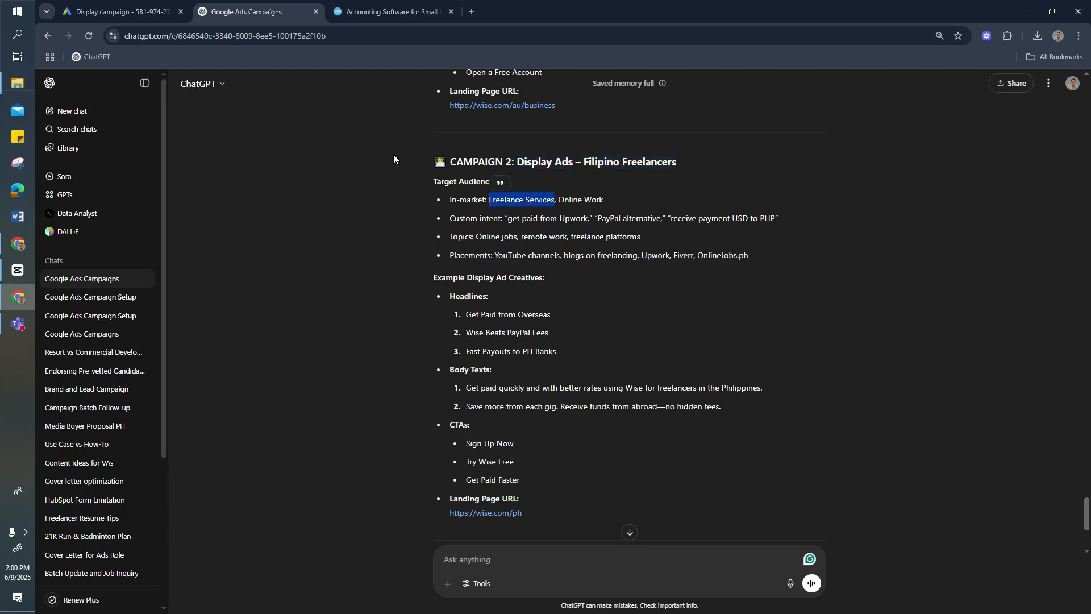
- Back in Google Ads, search the audience segments for Freelance Services and select Freelance Jobs
click(130, 14)
click(270, 9)
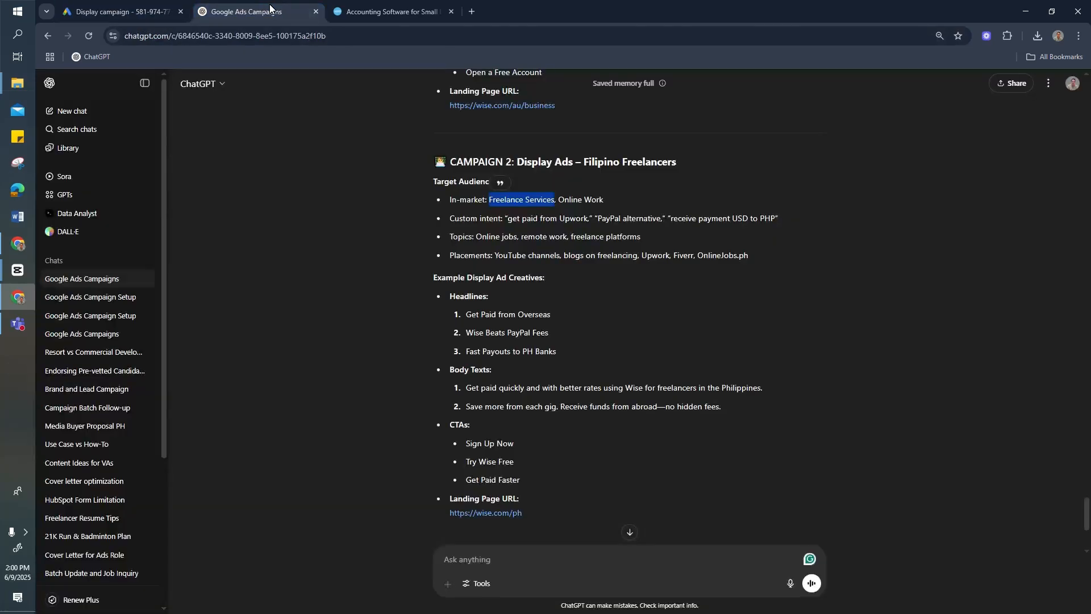
click(162, 8)
click(389, 310)
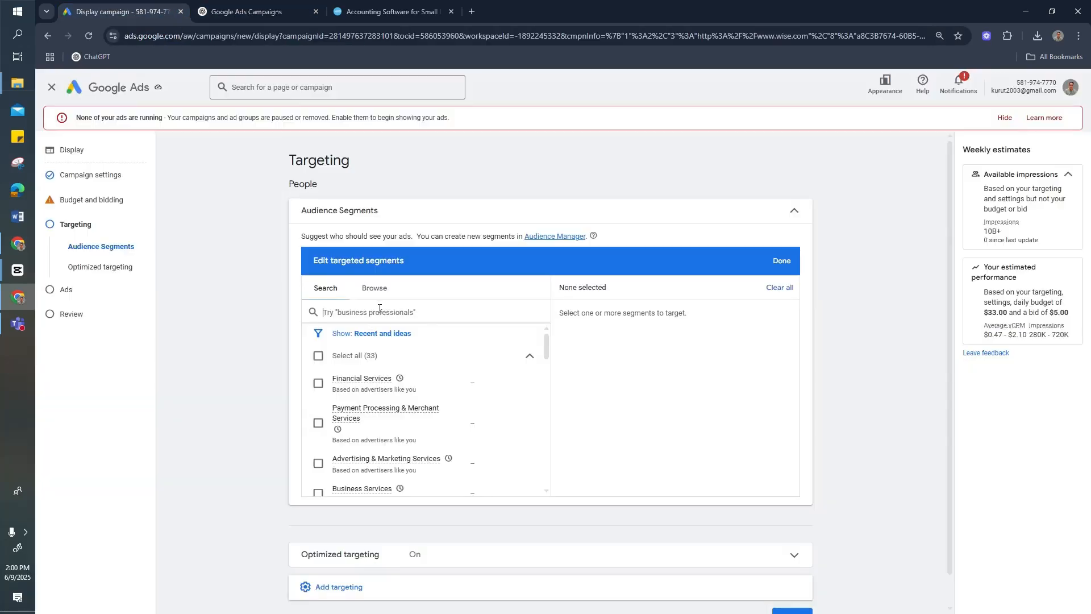
key(ctrl+v)
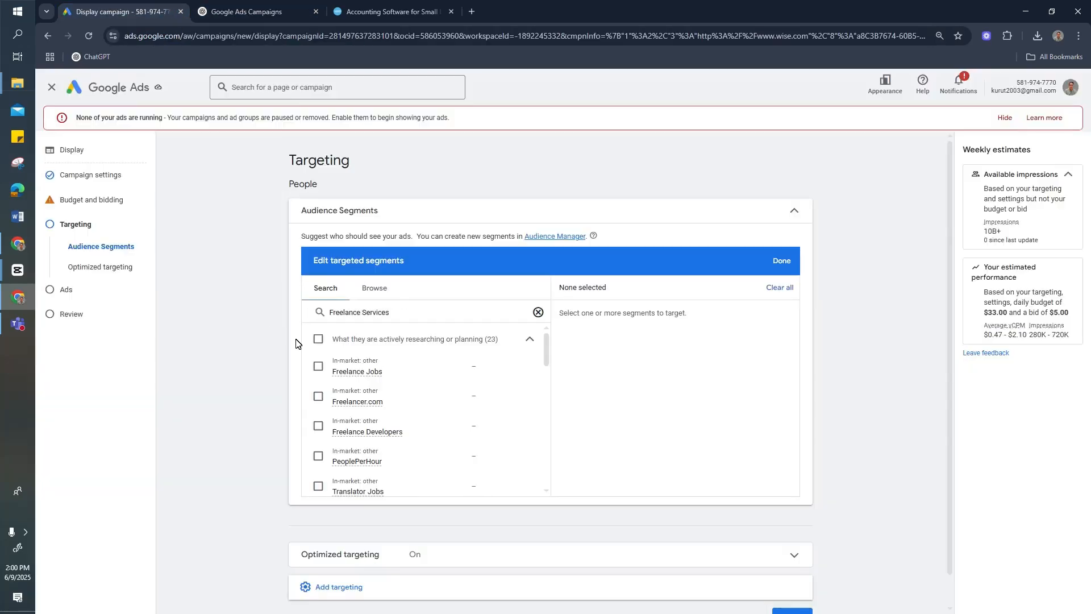
click(318, 366)
- Copy Online Work from ChatGPT, search the audience segments for it, select Work From Home Jobs and collapse the section
click(250, 10)
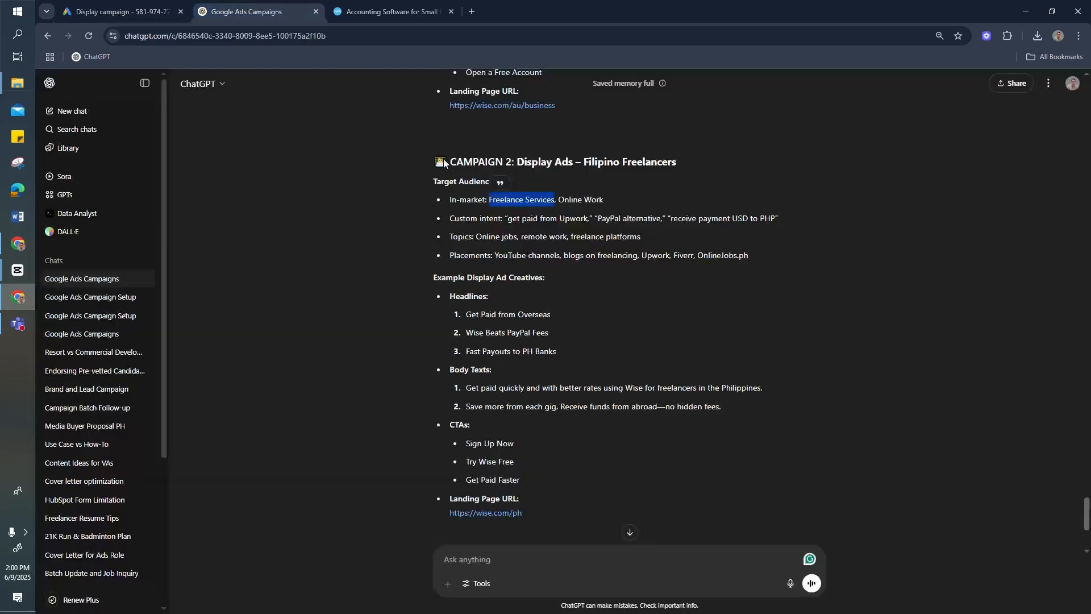
click(558, 201)
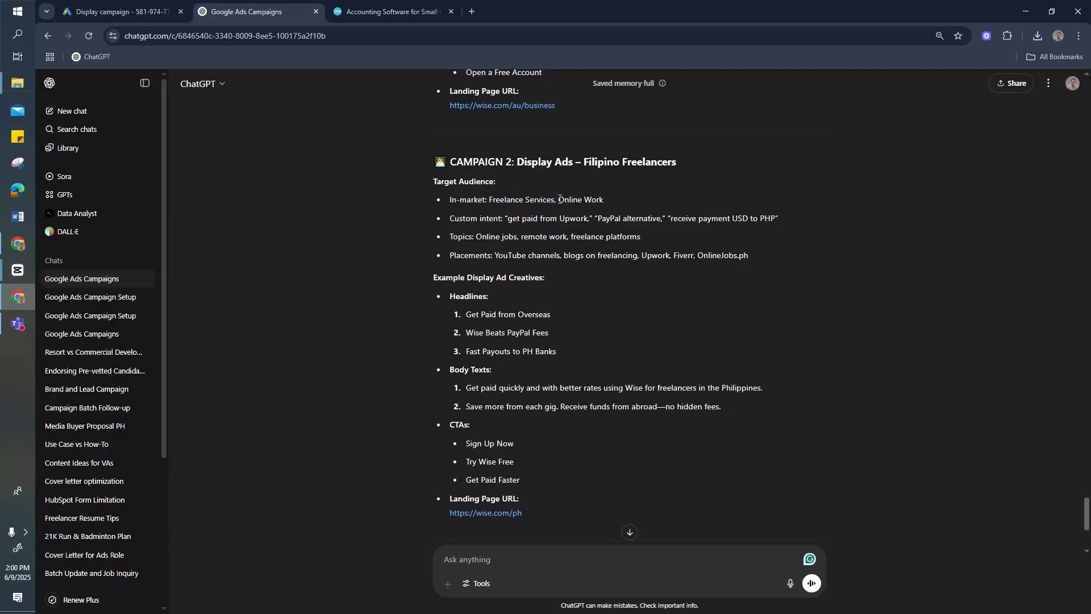
drag(559, 199, 605, 200)
key(ctrl+c)
click(117, 11)
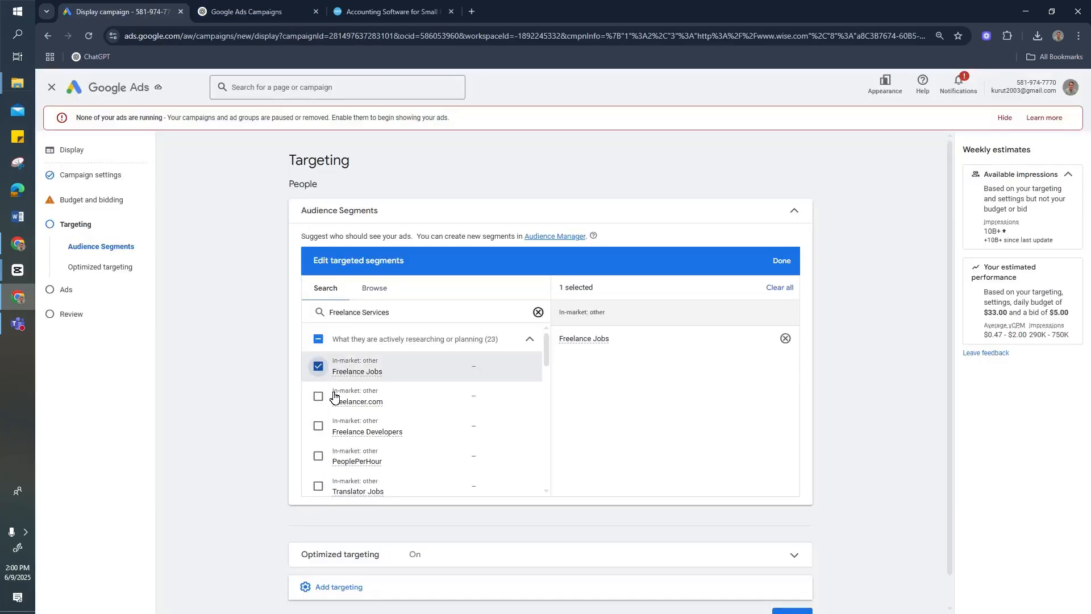
triple_click(365, 312)
key(ctrl+v)
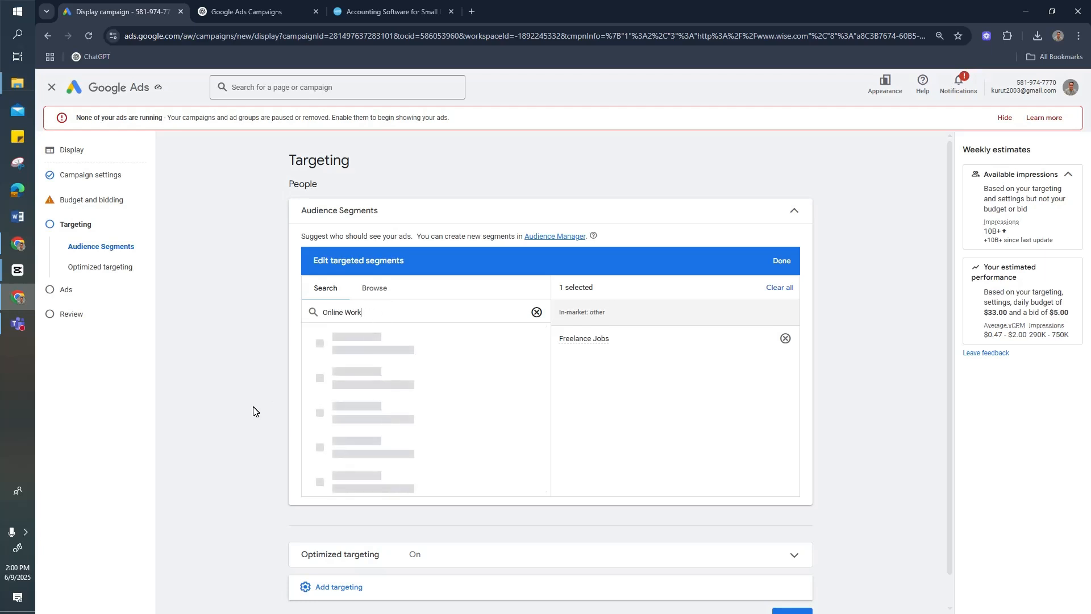
click(319, 366)
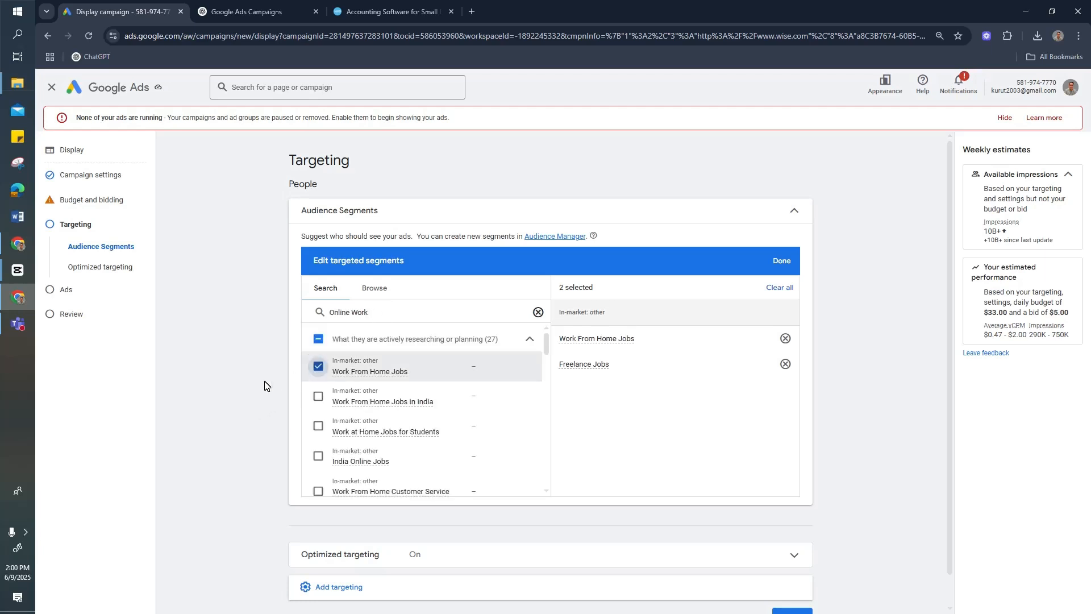
scroll(248, 395, down, 1)
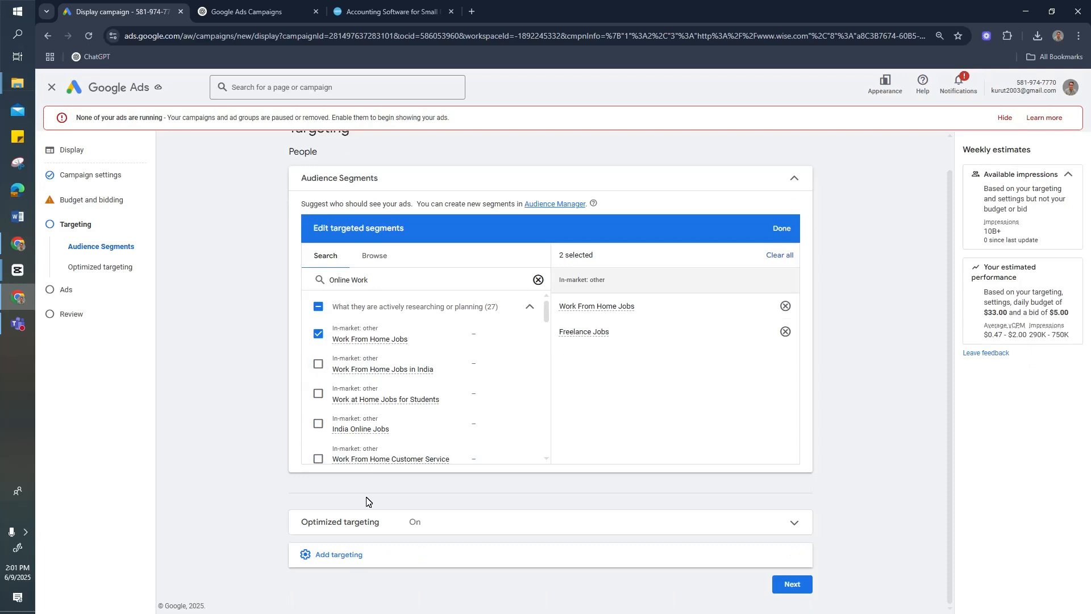
click(795, 181)
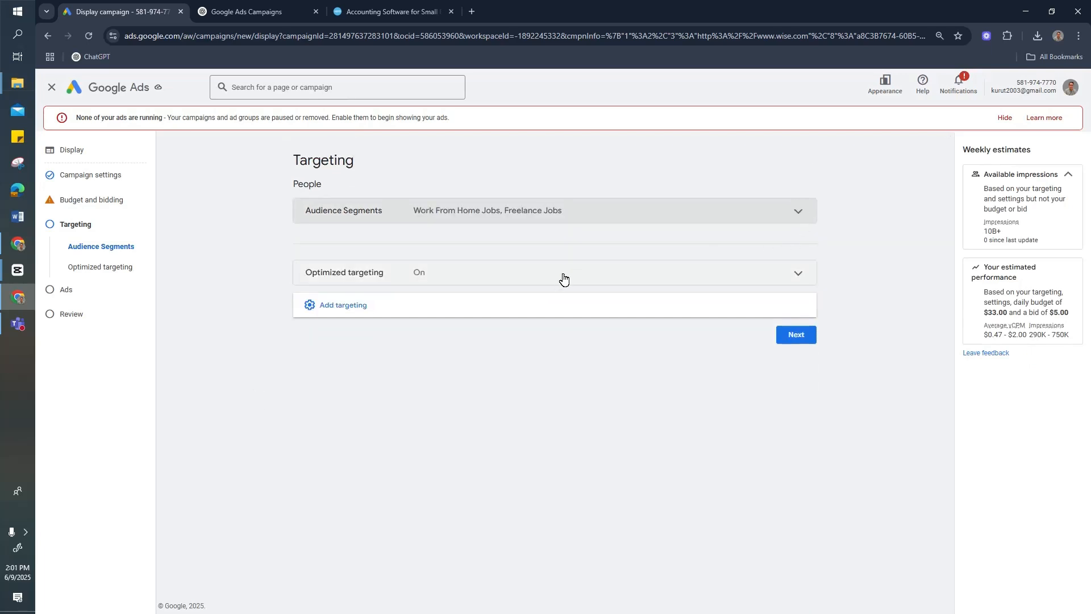
- Add keyword targeting with the suggested keywords bank money transfer and international money transfer
click(458, 314)
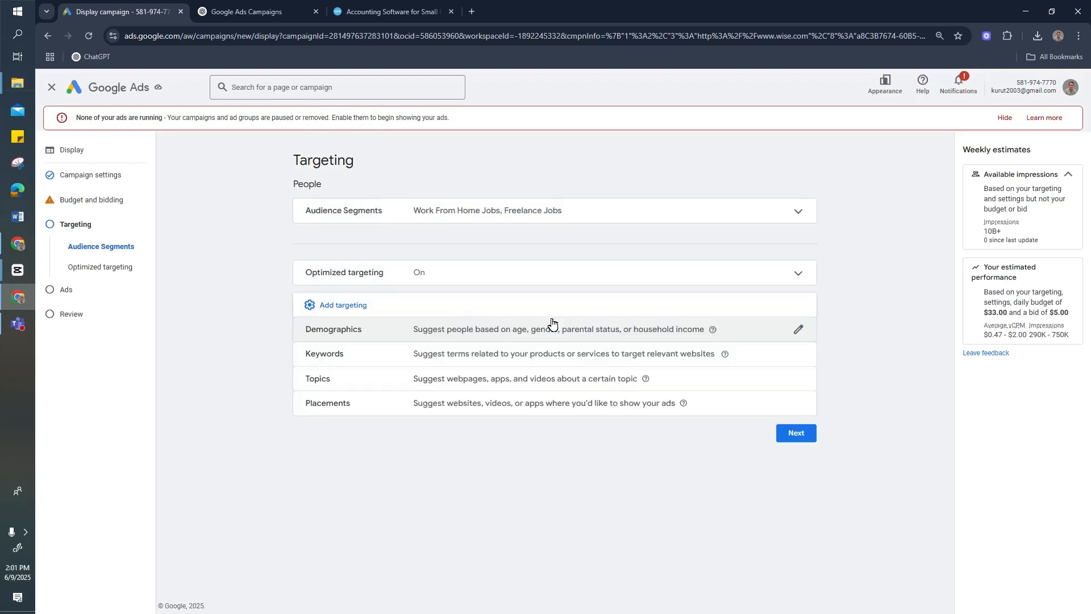
click(448, 360)
scroll(369, 440, down, 3)
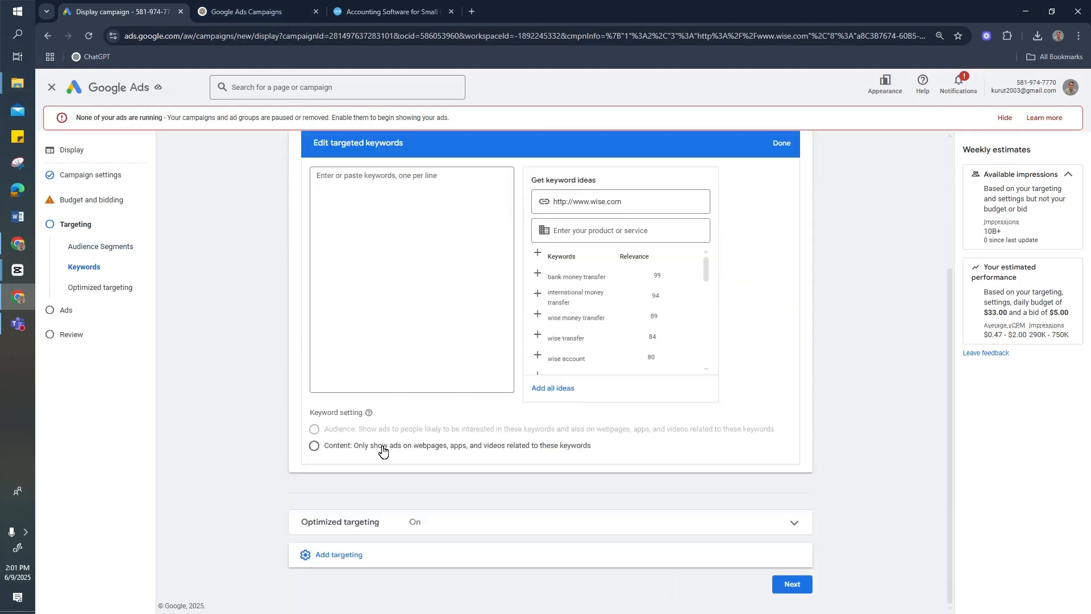
click(538, 275)
click(533, 284)
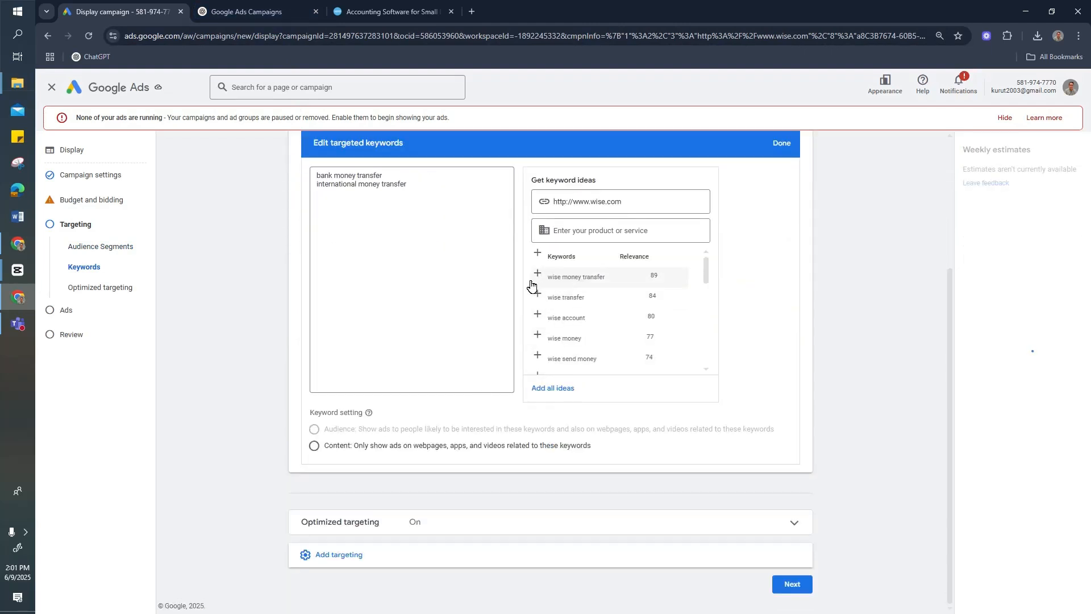
- Add topic targeting and check the suggested topics for Campaign 2 in ChatGPT
click(384, 555)
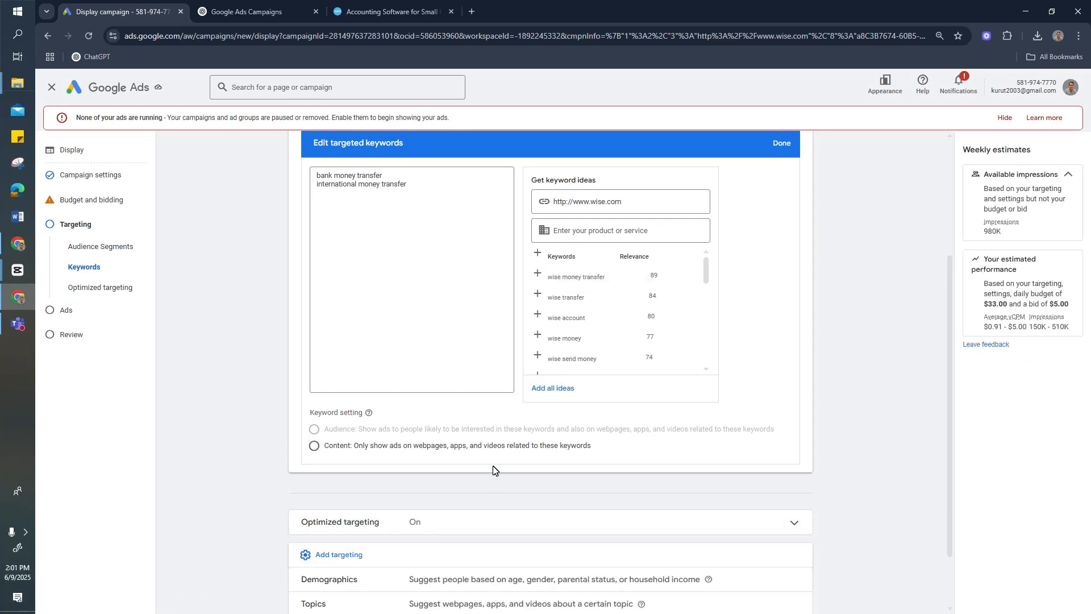
scroll(493, 471, down, 2)
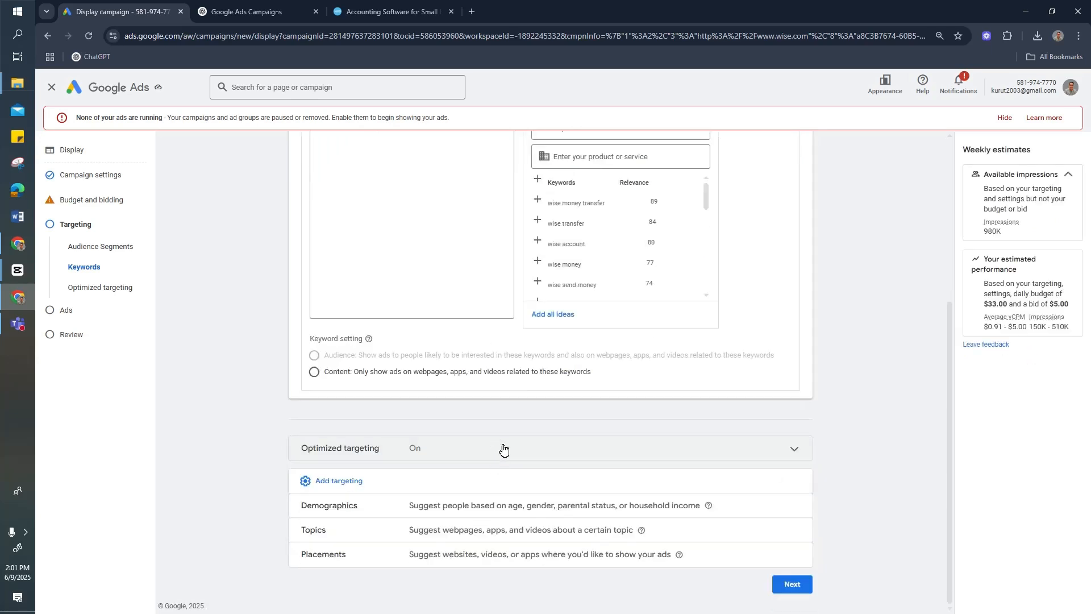
click(478, 528)
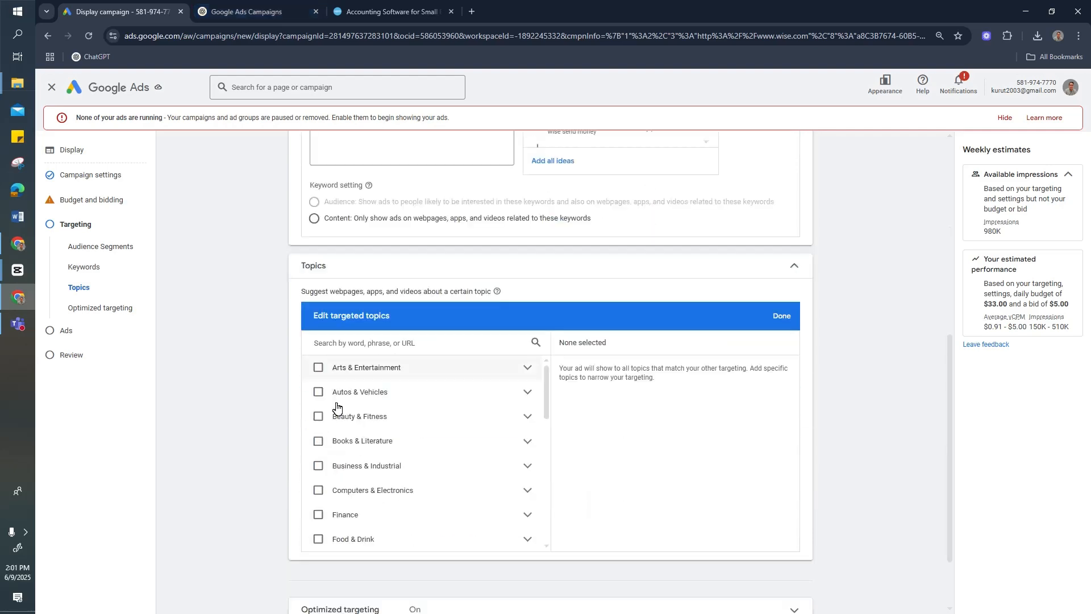
click(265, 13)
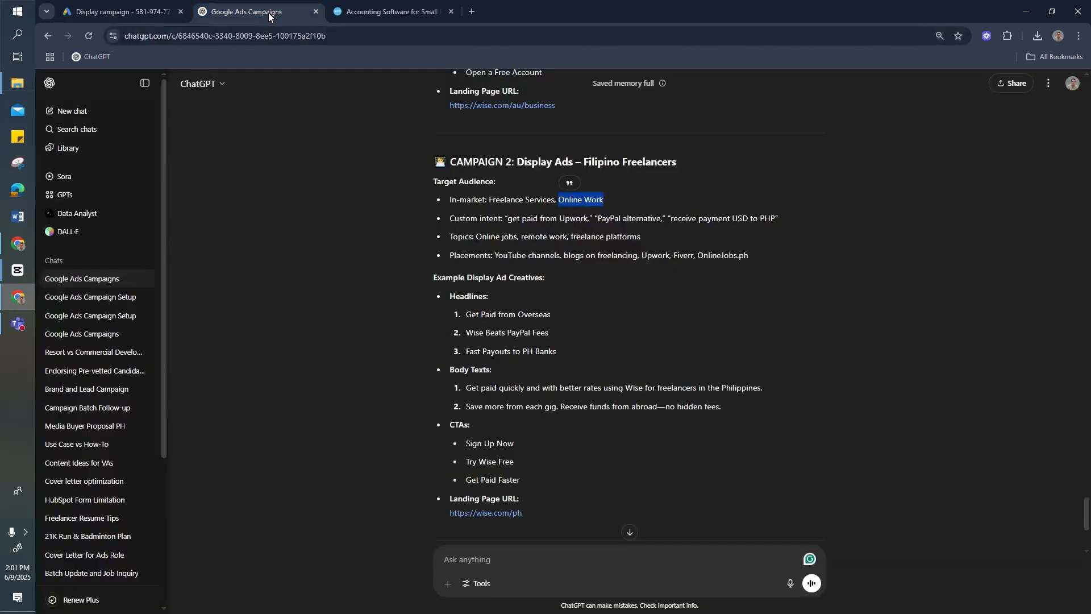
scroll(472, 420, down, 1)
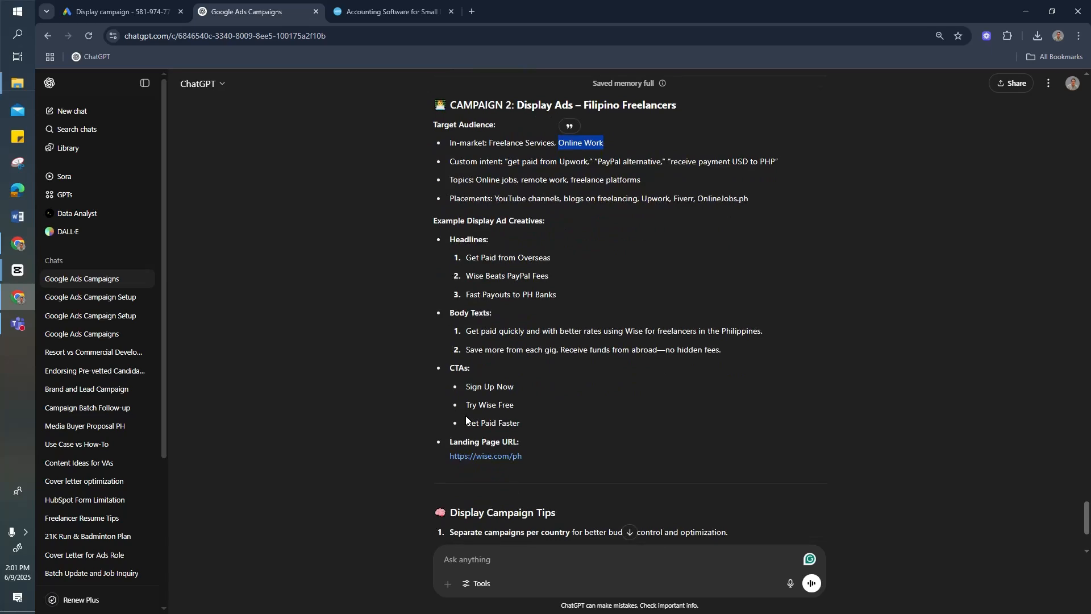
click(142, 5)
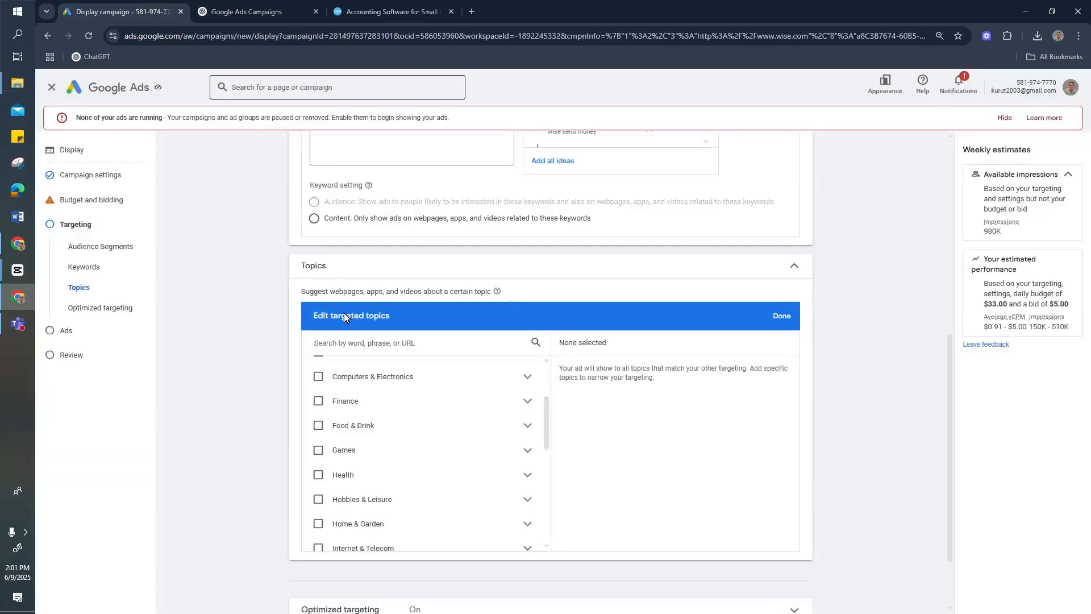
- Search the topics for remote work and for online job, and select the Jobs topic under Jobs & Education
click(335, 343)
text(femote work)
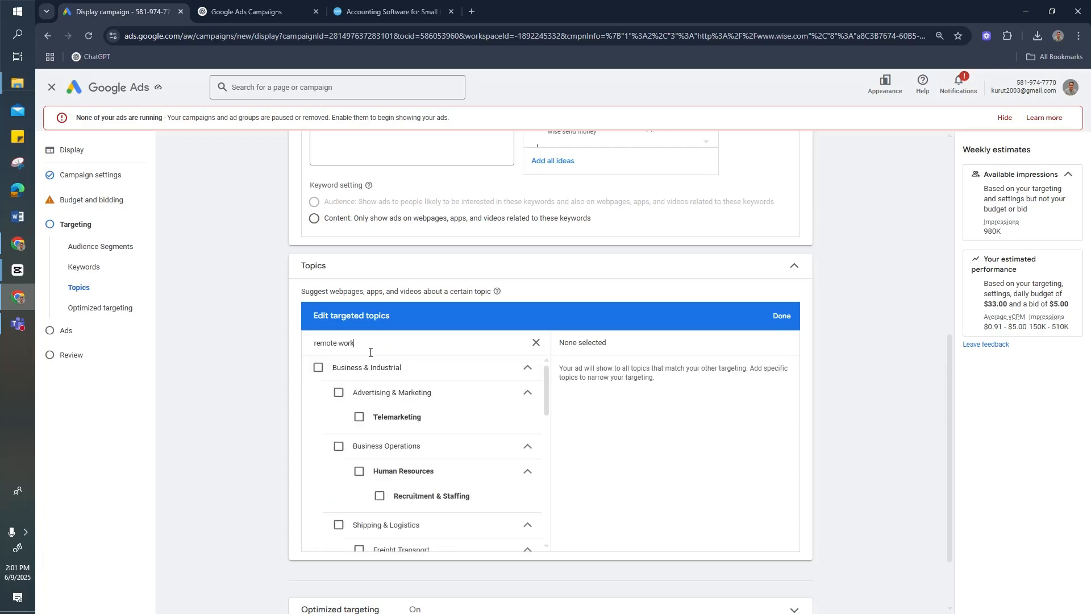
key(ctrl+a)
text(online)
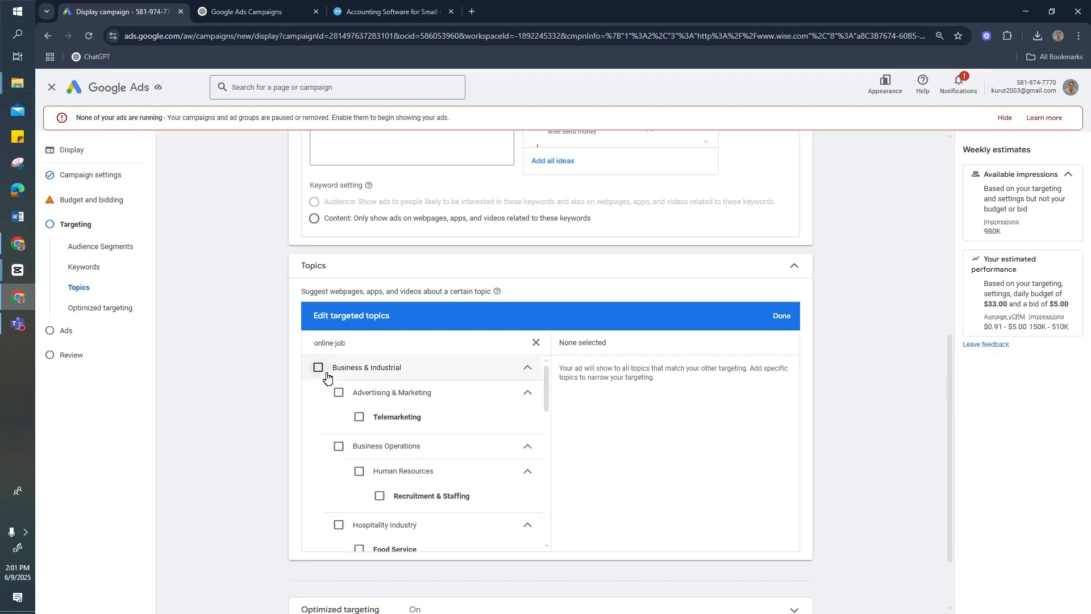
scroll(389, 443, down, 10)
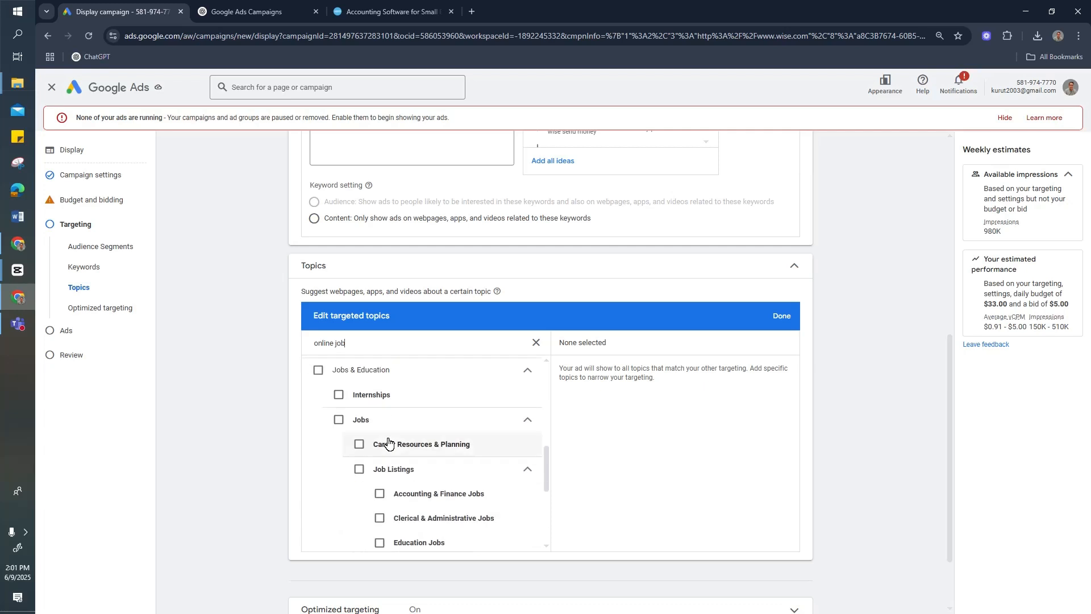
scroll(390, 443, up, 1)
click(338, 420)
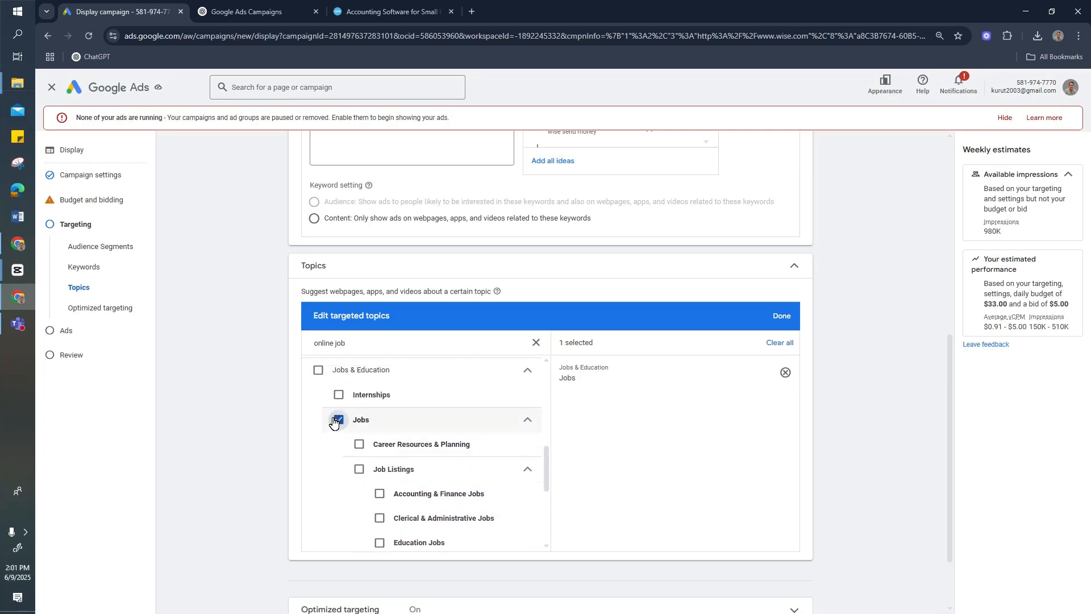
- Continue from targeting to ad creation and go to the ad's headline fields
scroll(945, 397, down, 3)
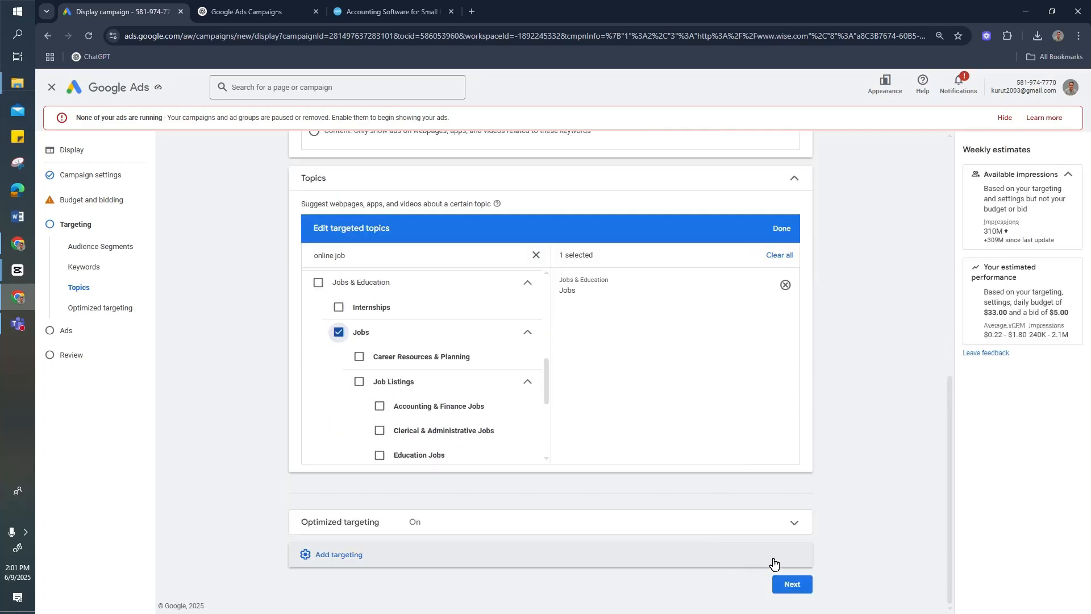
click(790, 584)
scroll(461, 445, down, 6)
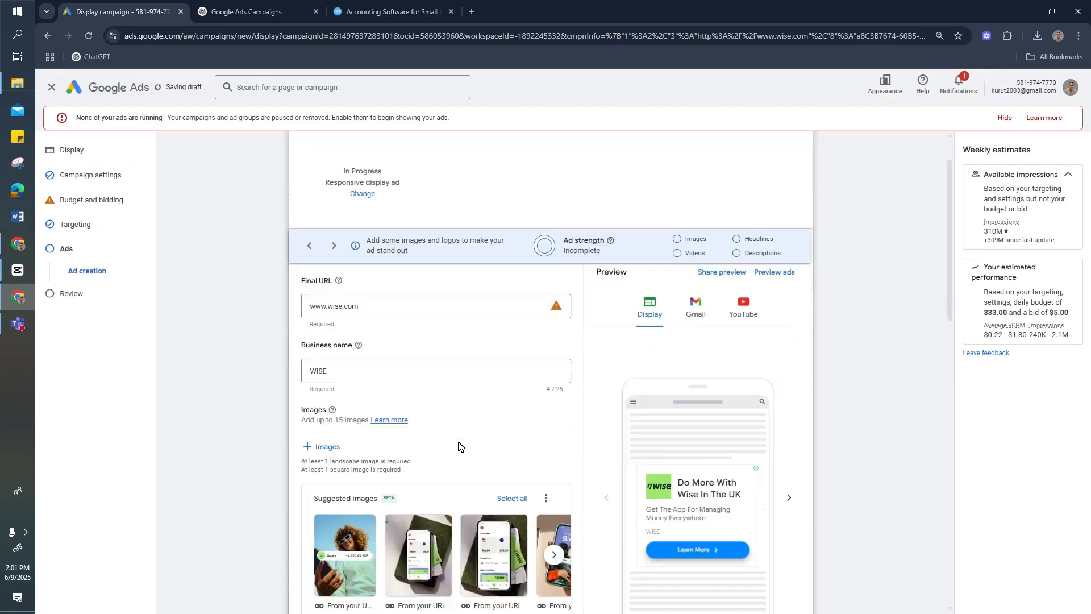
scroll(476, 446, down, 4)
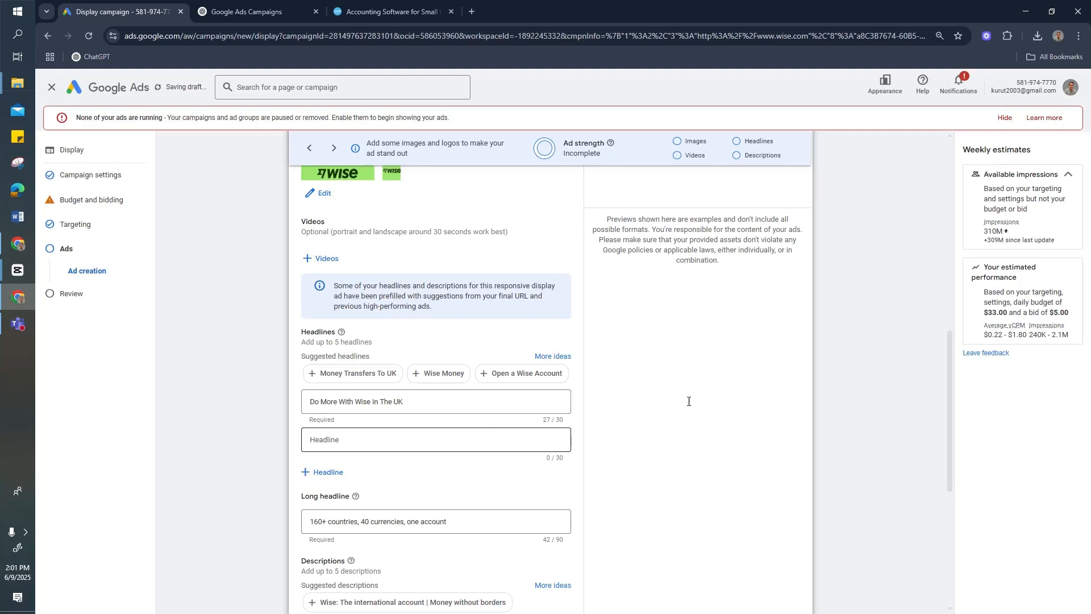
- Add all four recent assets, including 1695218790706.jpeg, Wise Display Ads.png and the two free stock images, to the ad's images and save the selection
scroll(644, 604, up, 8)
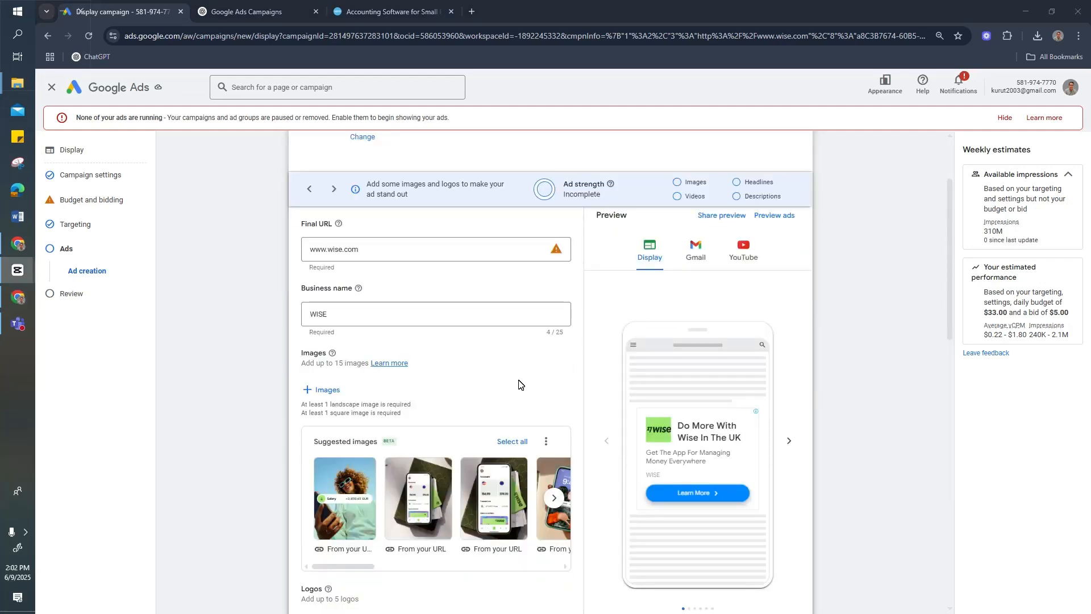
scroll(501, 387, down, 4)
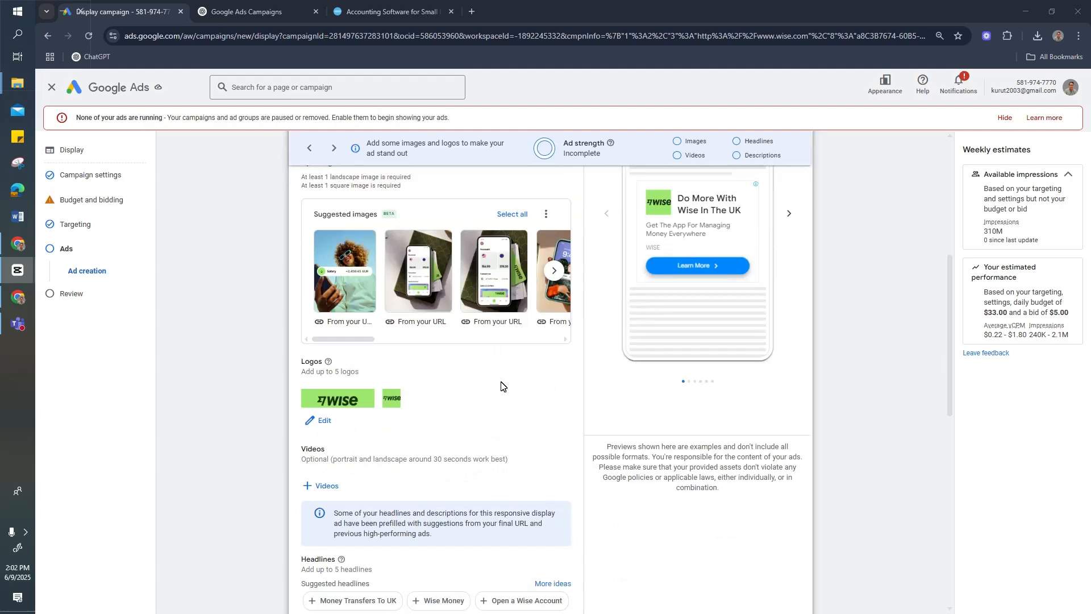
scroll(501, 387, down, 3)
scroll(501, 387, up, 5)
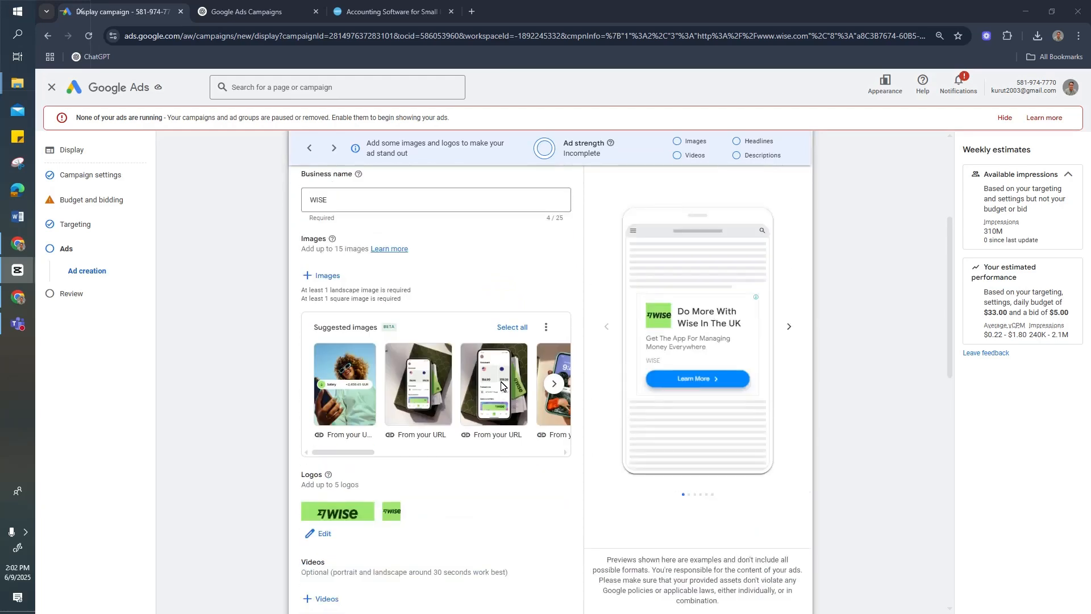
scroll(501, 386, down, 3)
scroll(503, 386, up, 3)
click(308, 282)
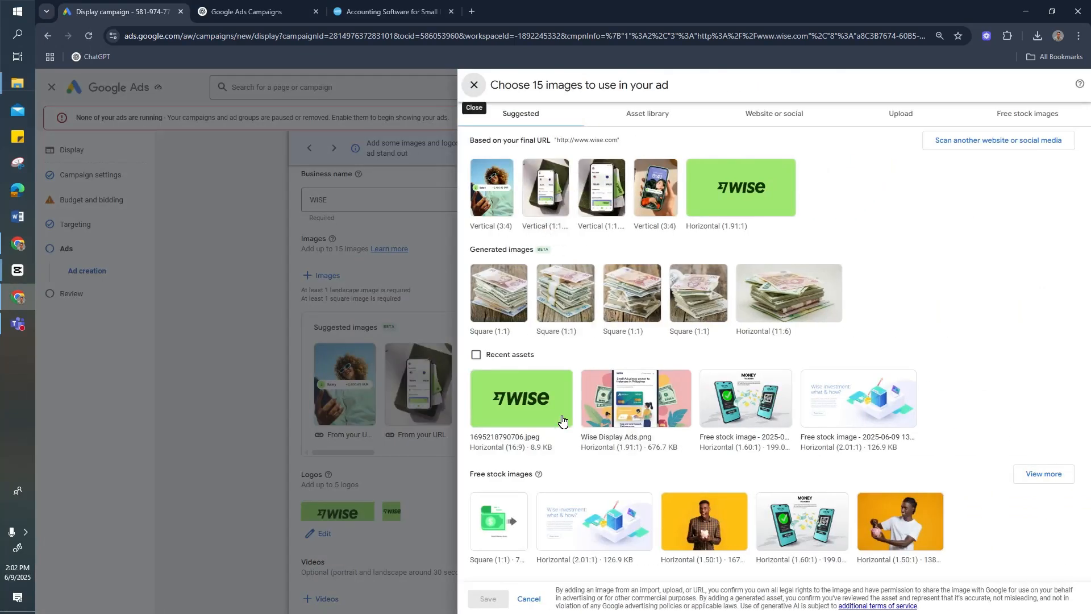
click(562, 420)
click(637, 398)
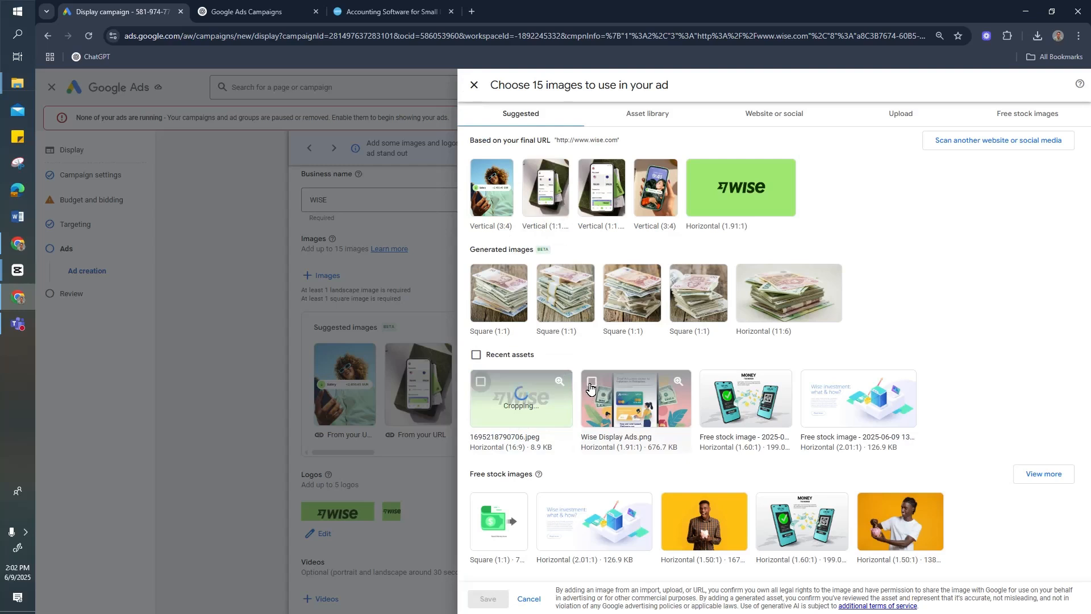
click(708, 393)
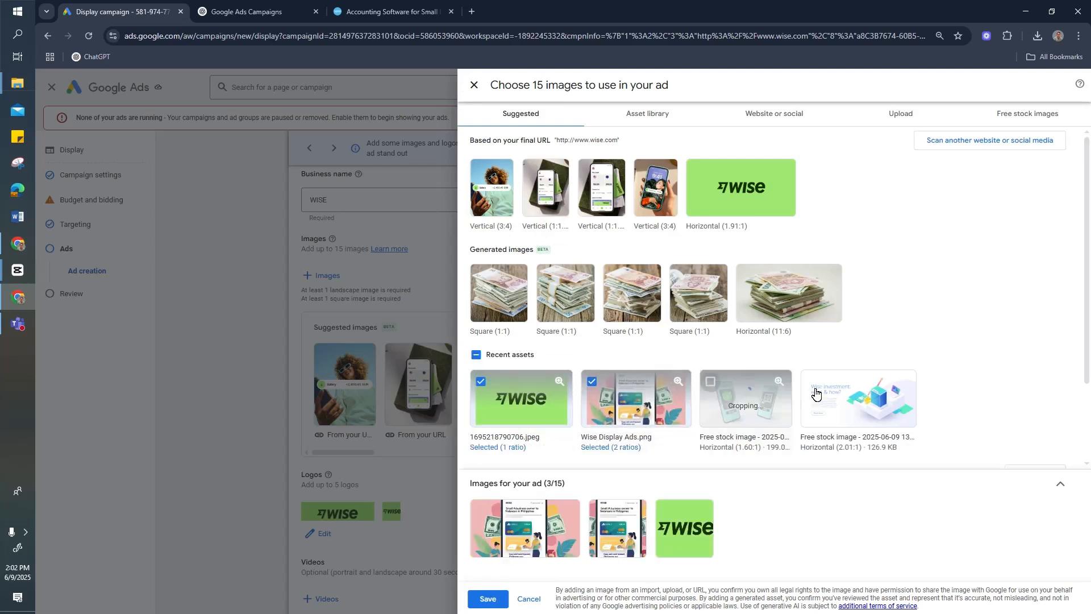
click(816, 393)
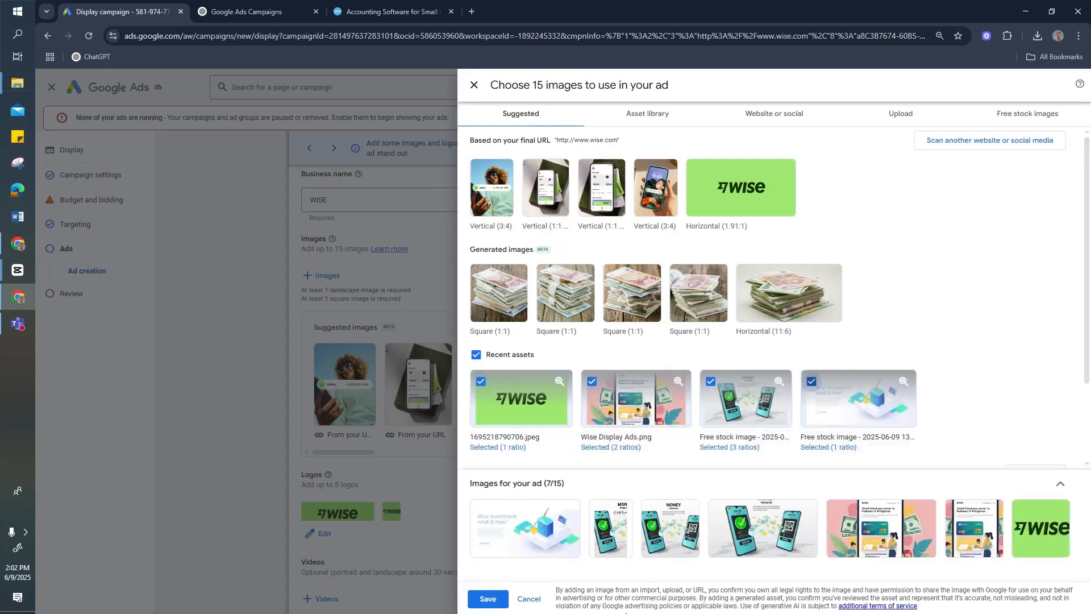
click(487, 607)
- Replace the prefilled first headline with Campaign 2's first headline from ChatGPT, "Get Paid from Overseas"
scroll(398, 454, down, 8)
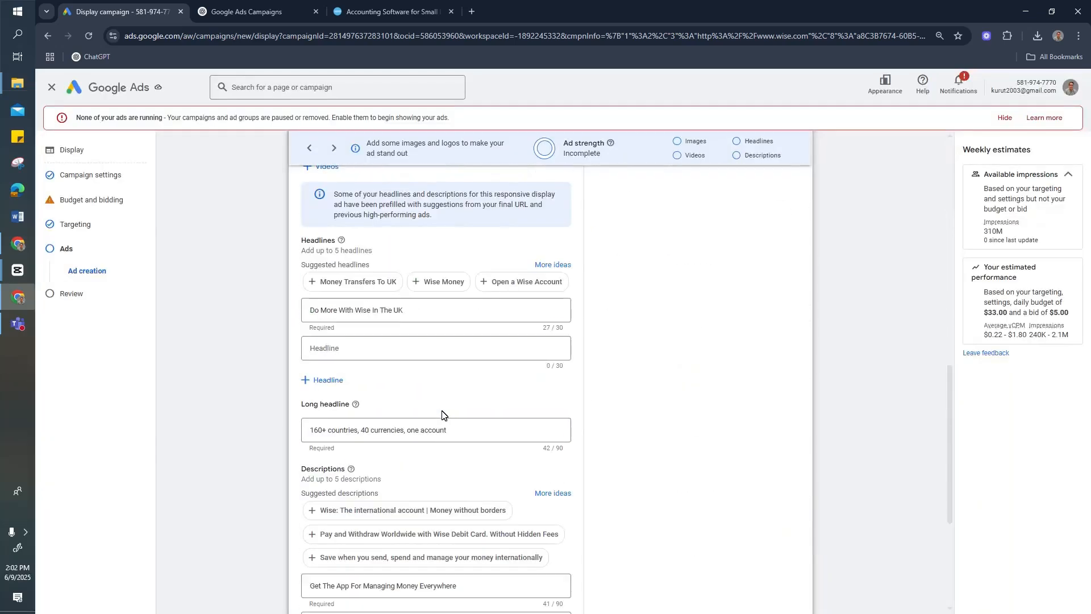
click(246, 11)
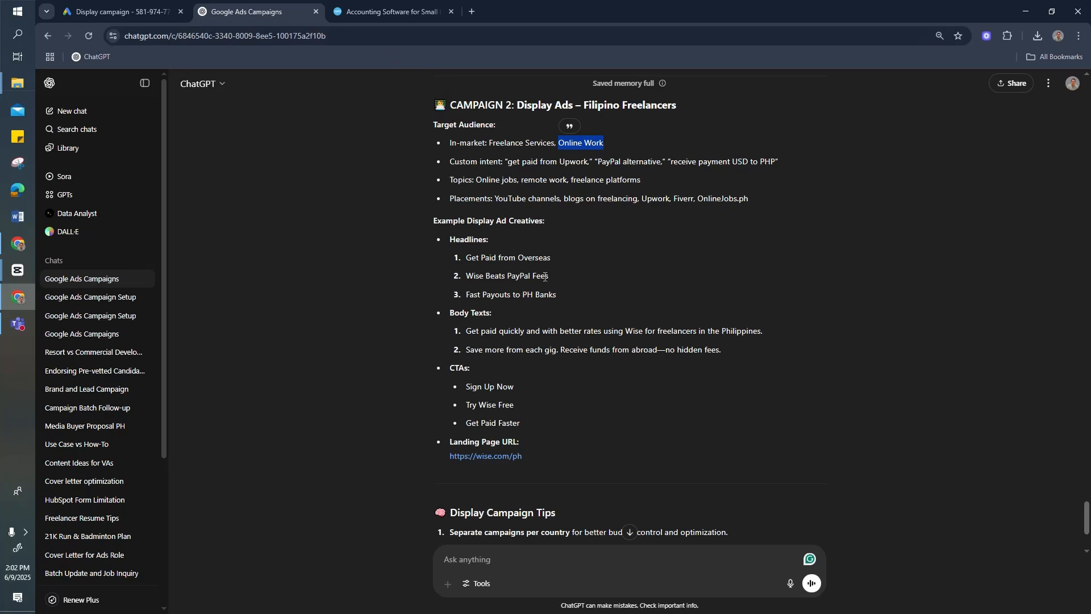
drag(554, 262, 459, 260)
key(ctrl+c)
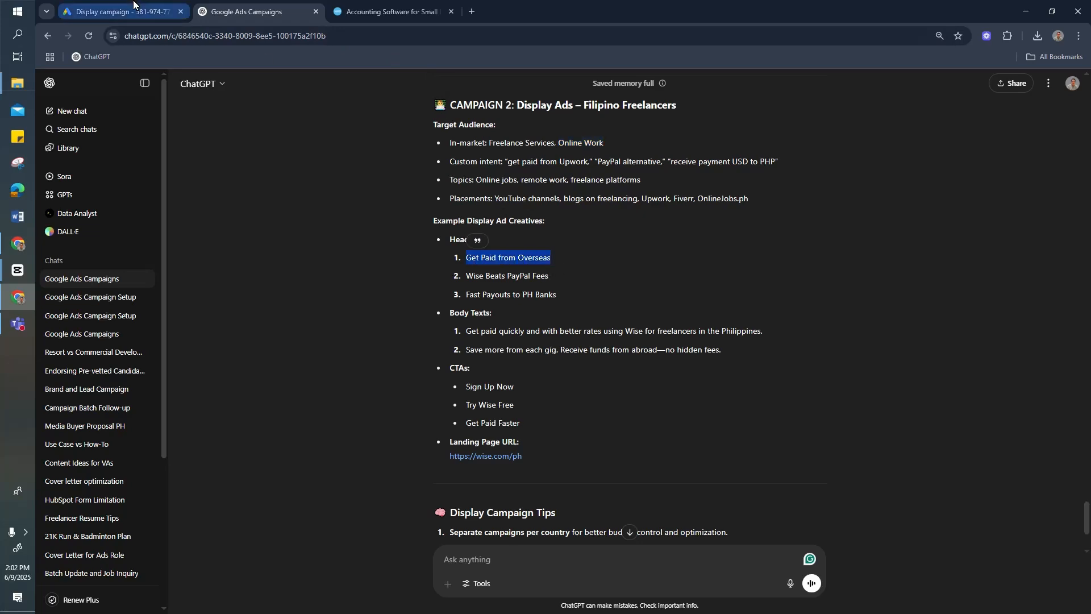
click(133, 4)
click(373, 319)
key(ctrl+a)
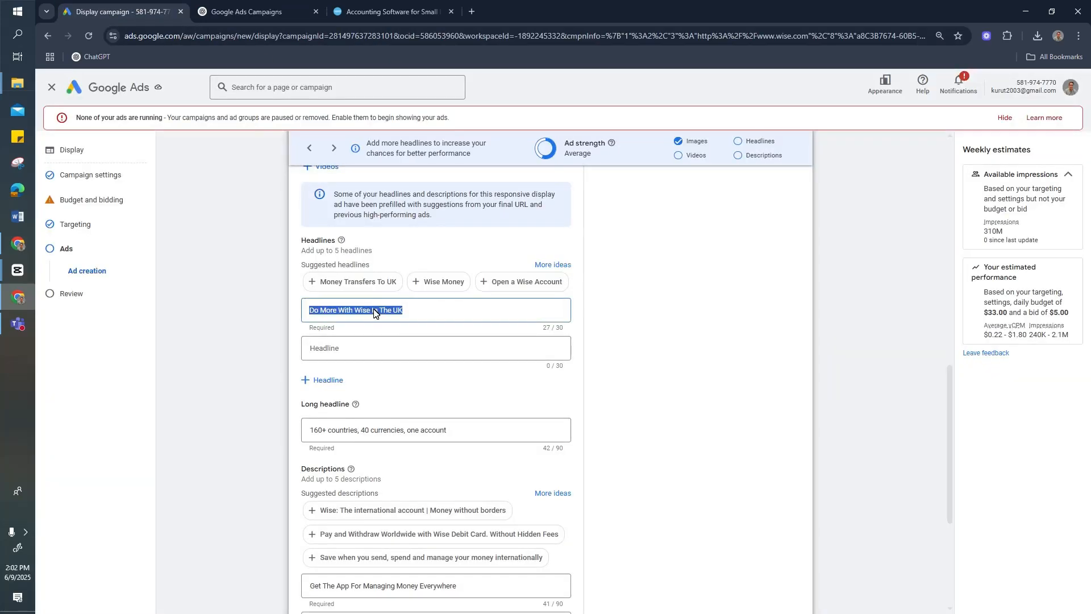
key(ctrl+v)
- Copy "Wise Beats PayPal Fees" from the ChatGPT headlines into the ad's second headline
click(246, 11)
drag(549, 277, 475, 279)
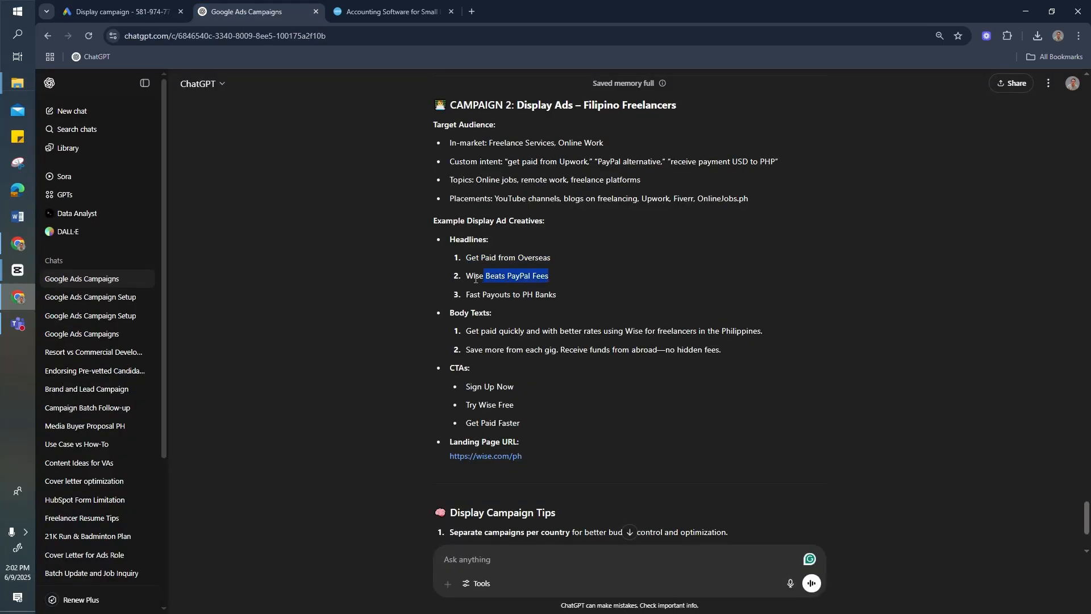
key(ctrl+c)
click(117, 12)
click(368, 349)
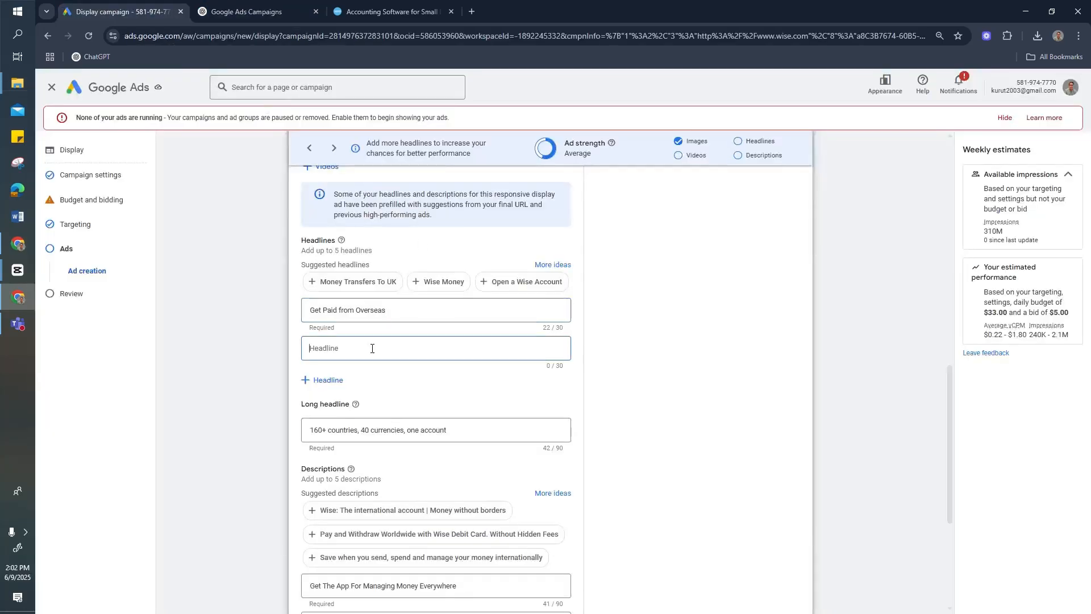
key(ctrl+v)
- Fill the ad's third headline with ChatGPT's suggestion "Fast Payouts to PH Banks"
drag(556, 295, 463, 296)
drag(556, 298, 463, 289)
click(130, 5)
click(355, 395)
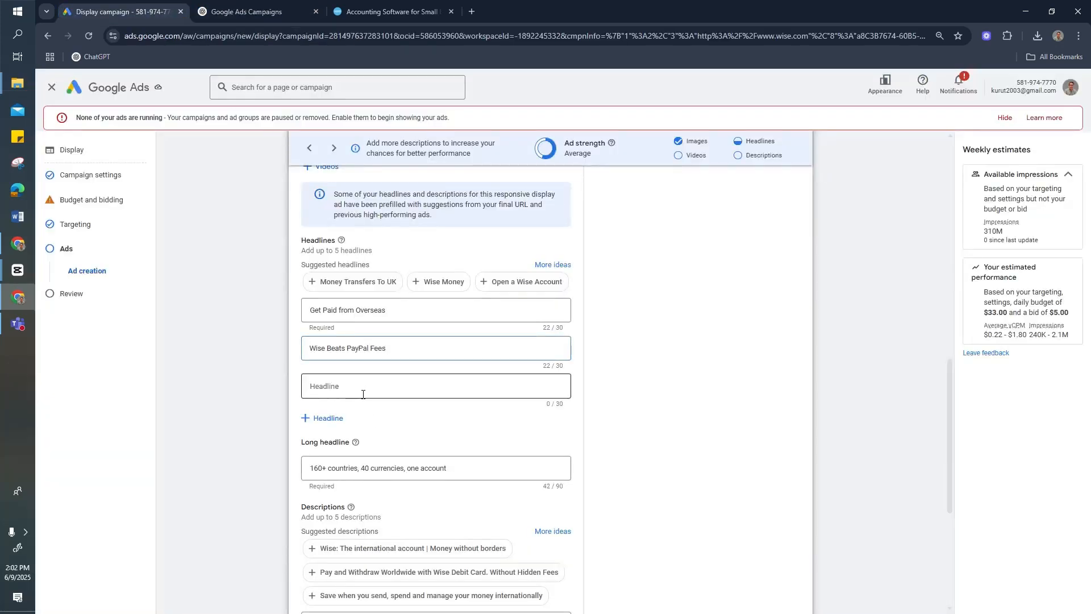
key(ctrl+v)
- Replace the long headline with ChatGPT's first body text, "Get paid quickly and with better rates using Wise for freelancers in the Philippines."
scroll(449, 439, down, 2)
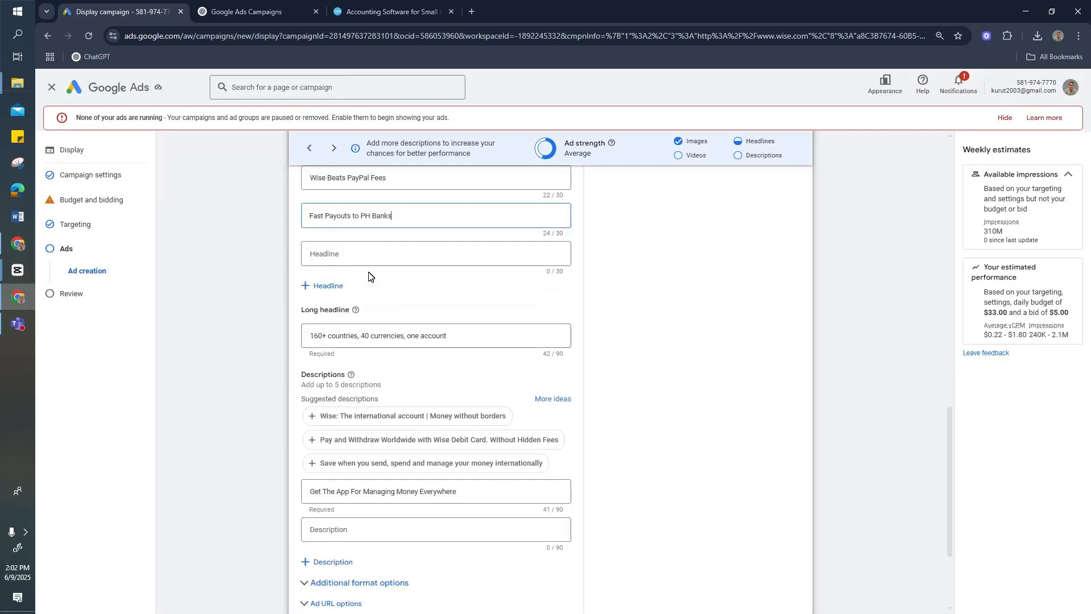
click(384, 334)
triple_click(388, 338)
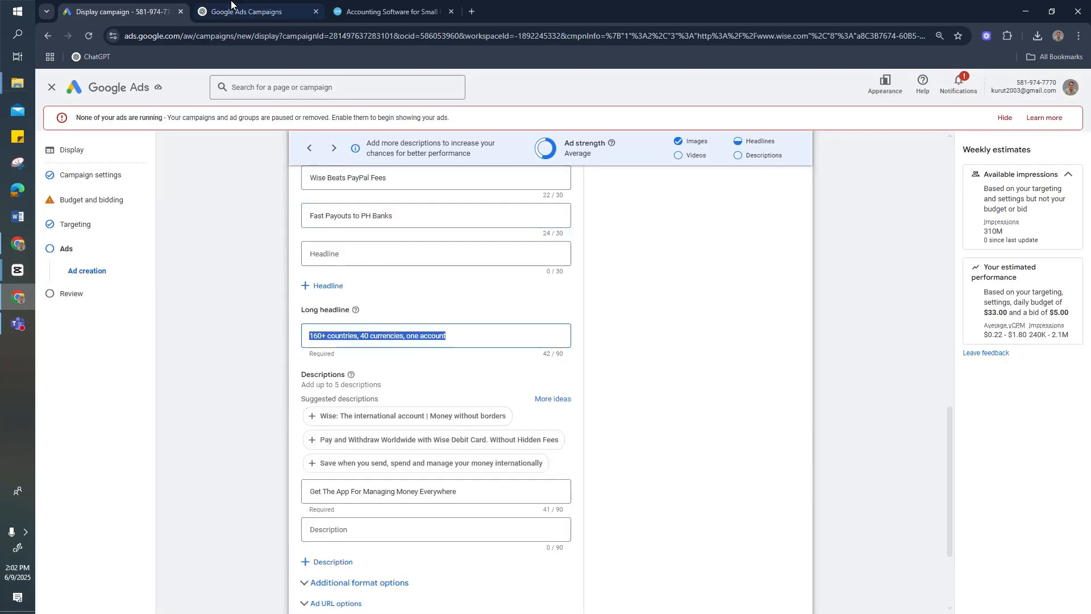
click(246, 11)
drag(481, 333, 755, 340)
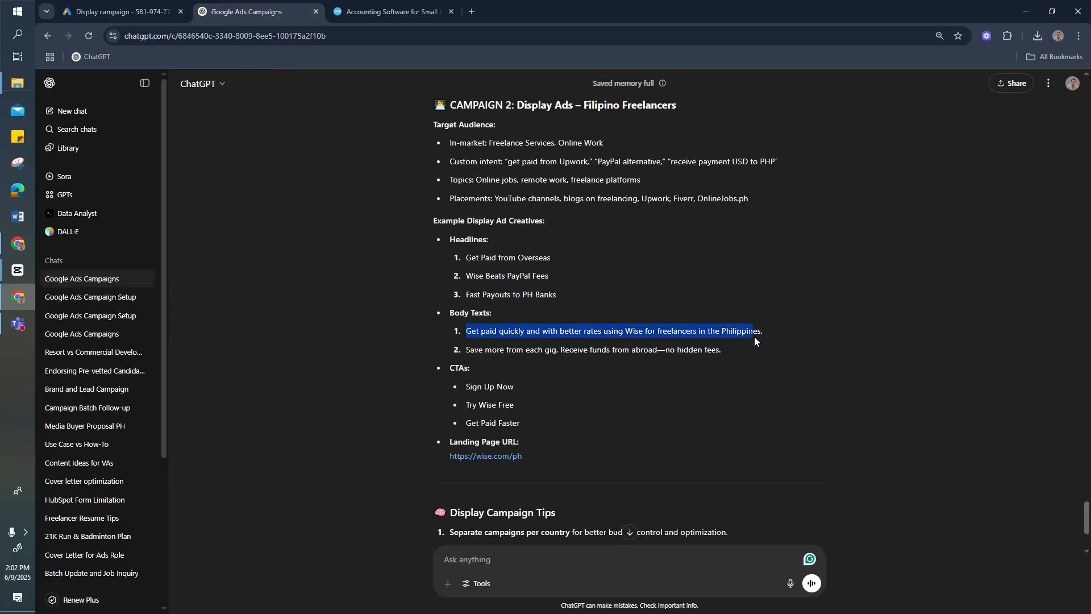
click(116, 11)
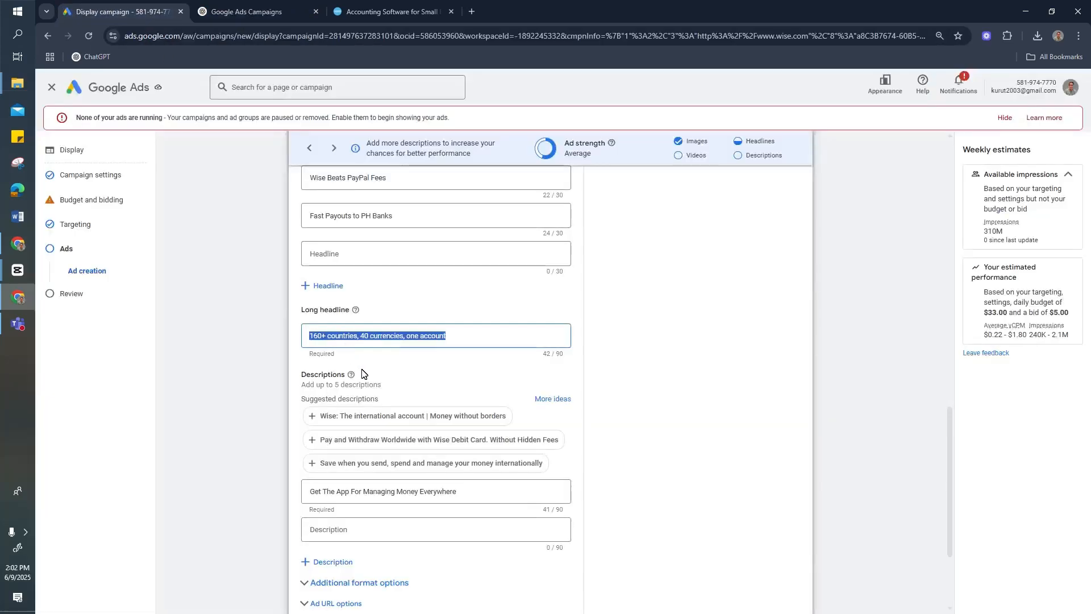
key(ctrl+v)
- Replace the first description with ChatGPT's second body text, "Save more from each gig. Receive funds from abroad—no hidden fees."
scroll(392, 398, down, 2)
click(255, 12)
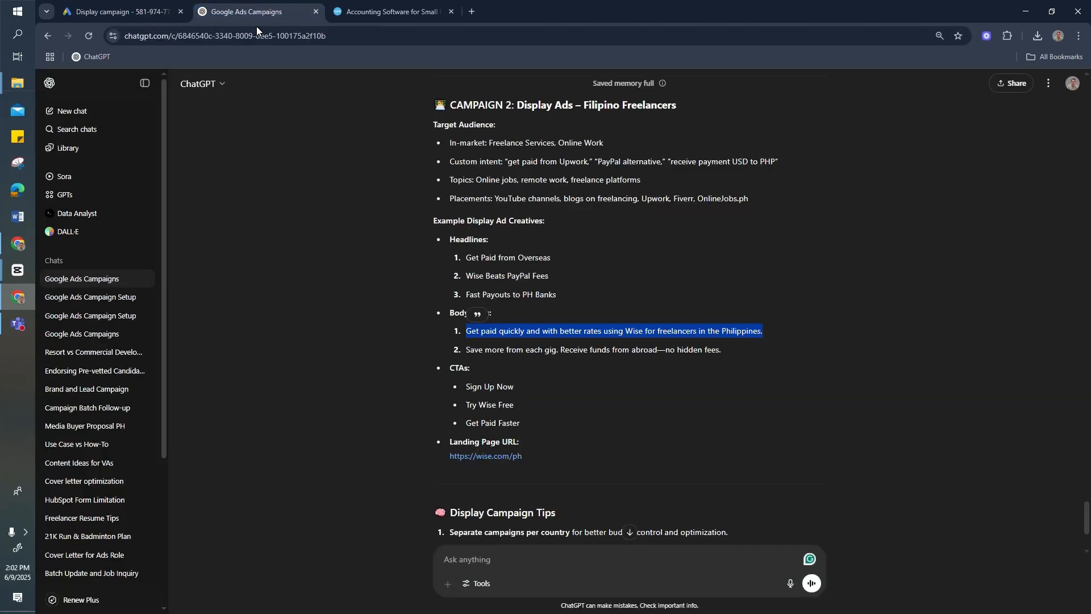
drag(465, 350, 732, 352)
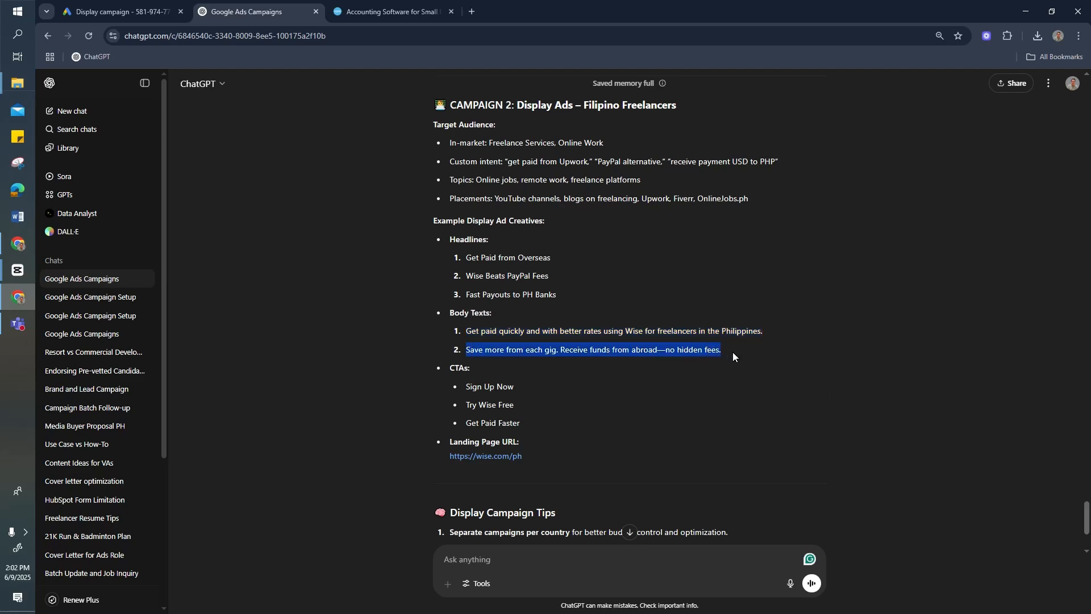
click(116, 11)
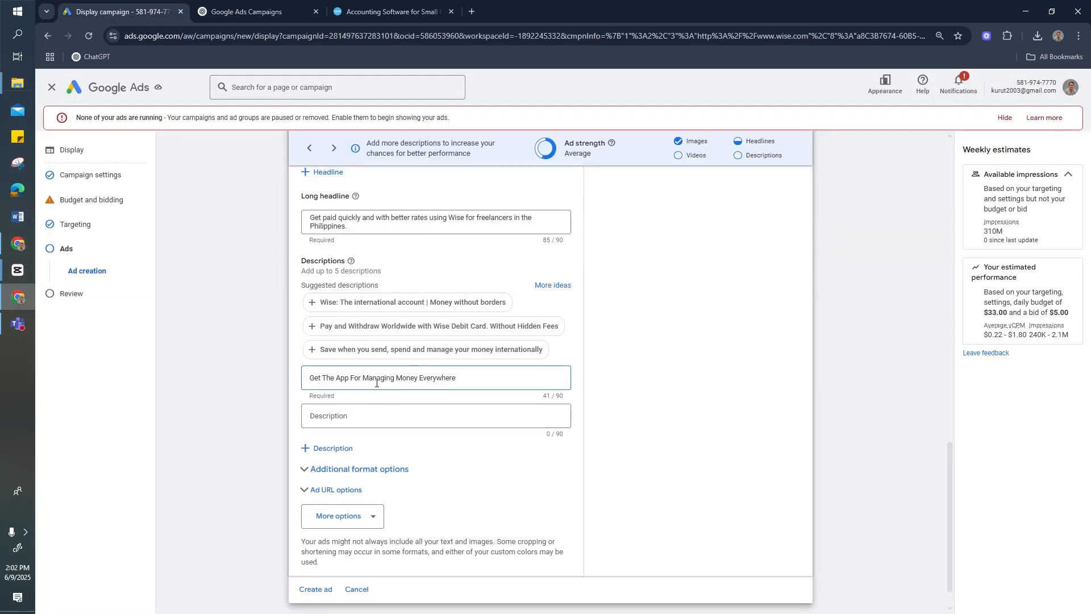
key(ctrl+a)
key(ctrl+v)
- Add the suggested descriptions "Wise: The international account | Money without borders" and "Pay and Withdraw Worldwide with Wise Debit Card. Without Hidden Fees"
click(318, 303)
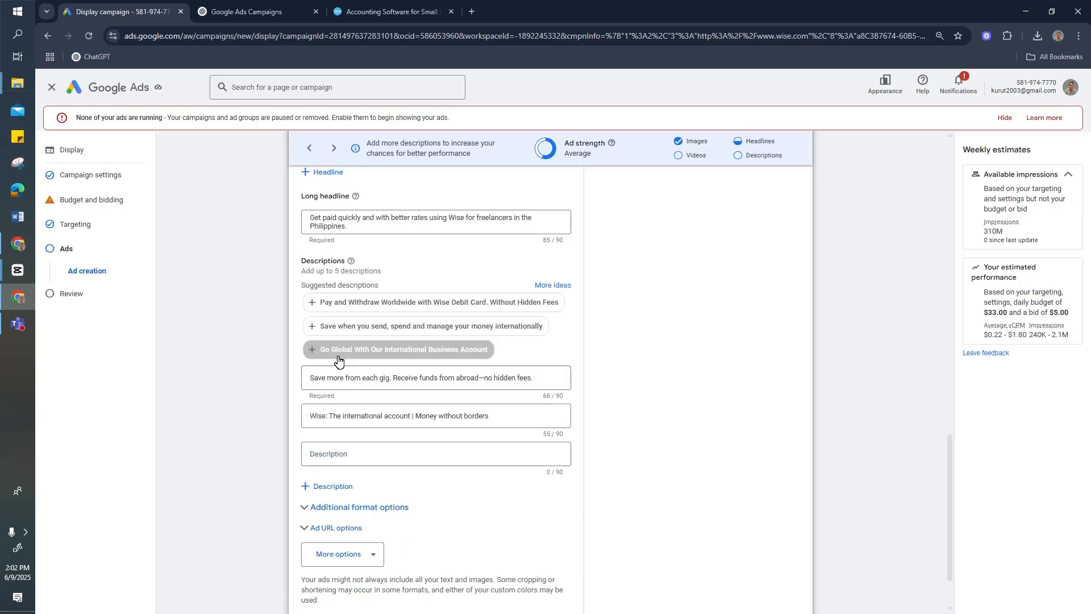
click(352, 302)
- Enable call to action text for the ad and set it to Sign Up in English
scroll(372, 482, down, 2)
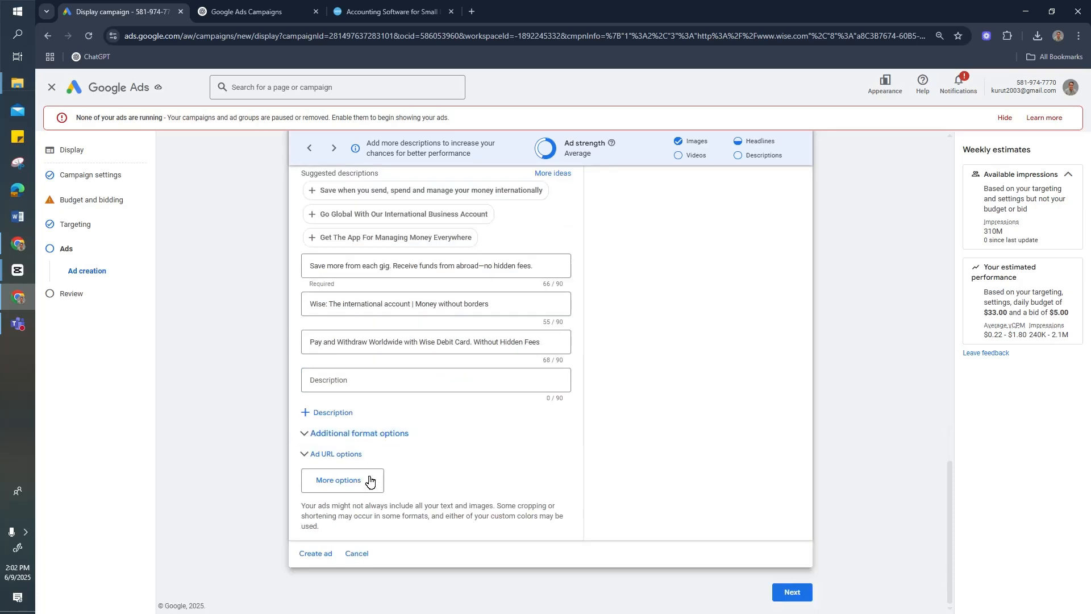
click(370, 482)
click(376, 491)
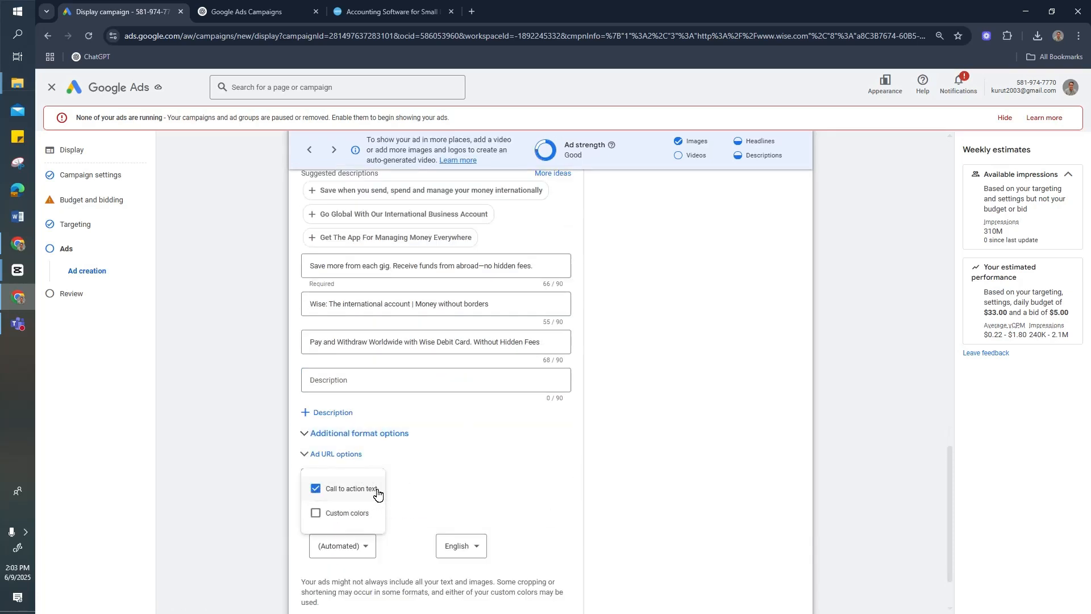
click(449, 494)
scroll(449, 492, up, 2)
scroll(448, 492, down, 3)
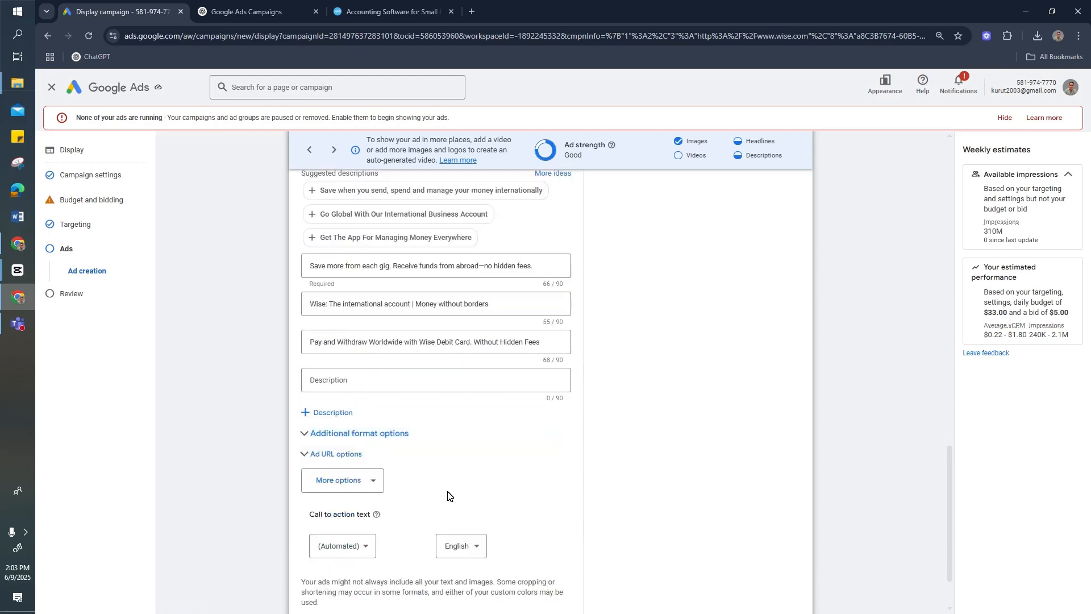
click(341, 475)
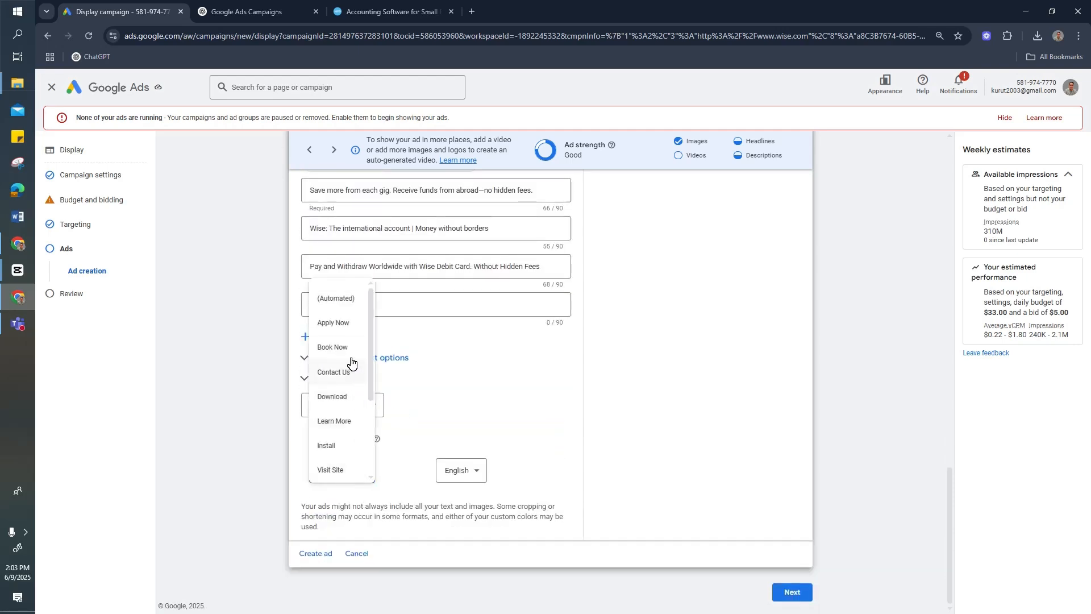
scroll(358, 406, down, 2)
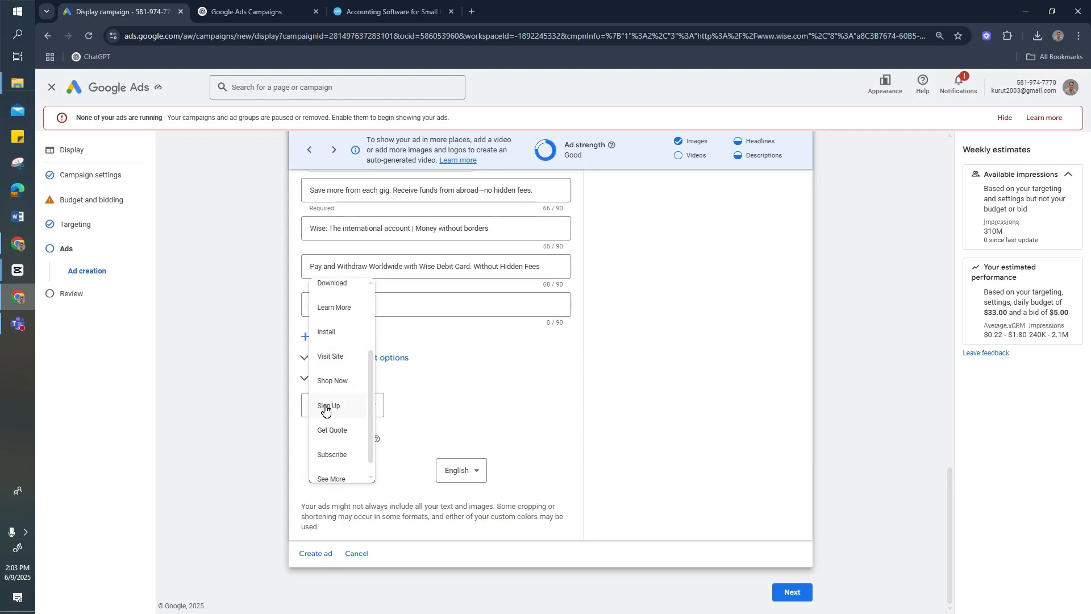
click(355, 416)
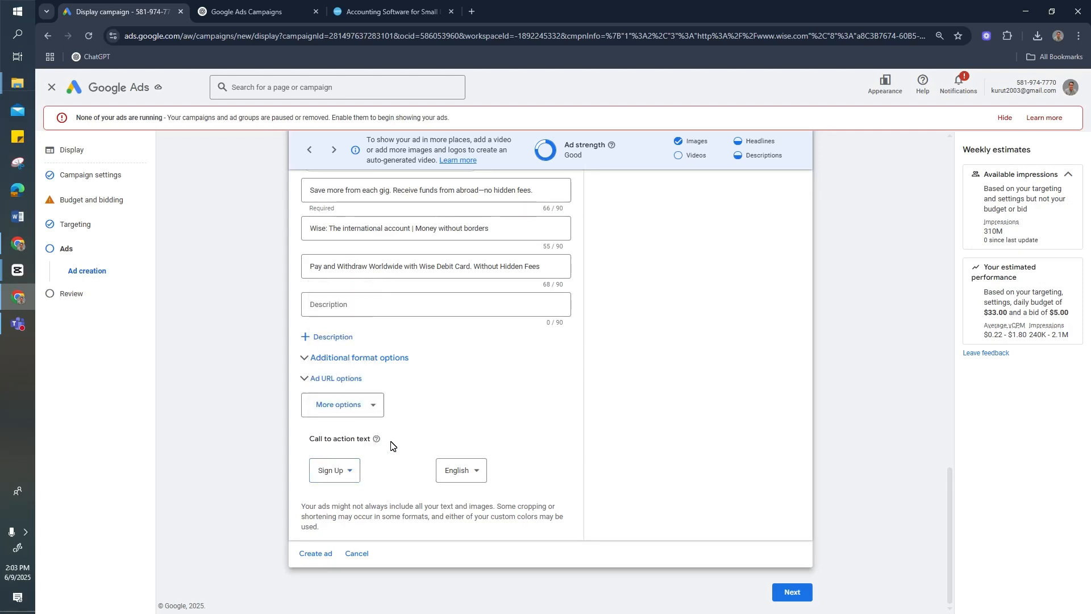
- Create the responsive display ad, continue to the campaign review and publish the Filipino Freelancers display campaign
click(318, 554)
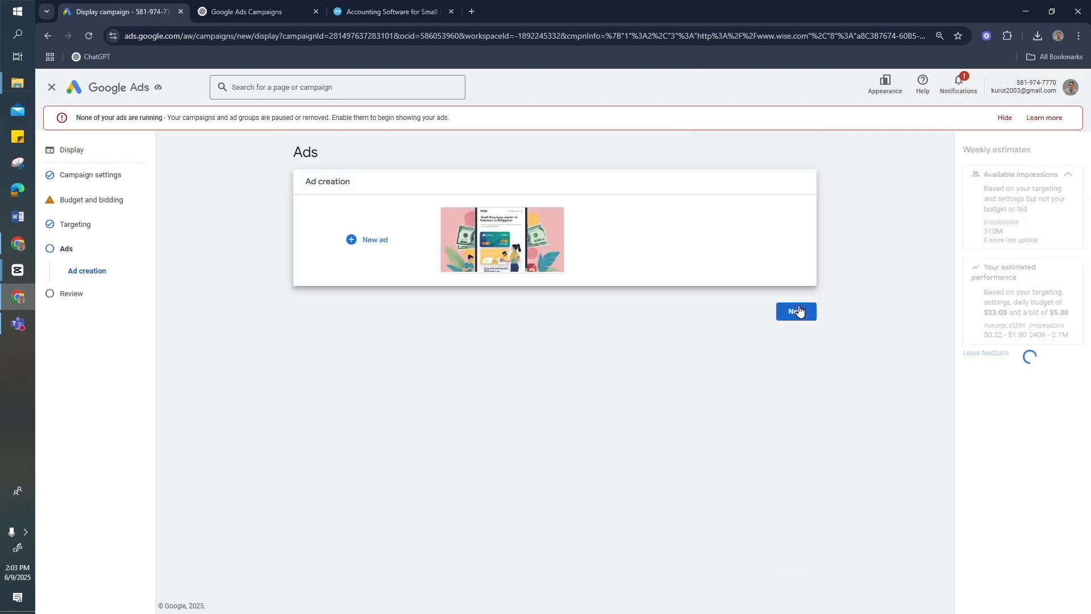
click(799, 313)
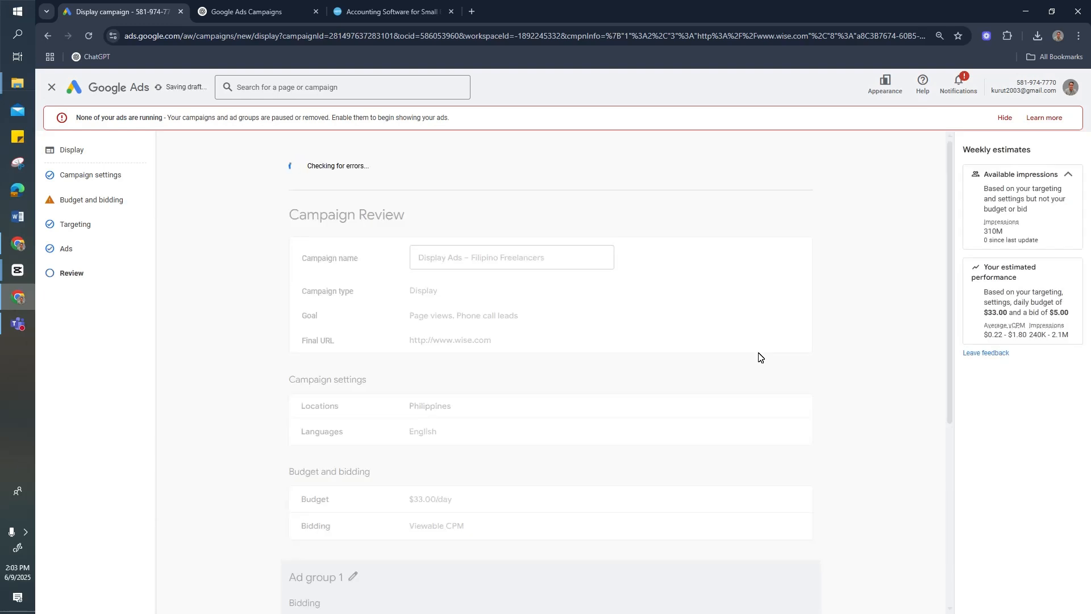
scroll(892, 352, down, 5)
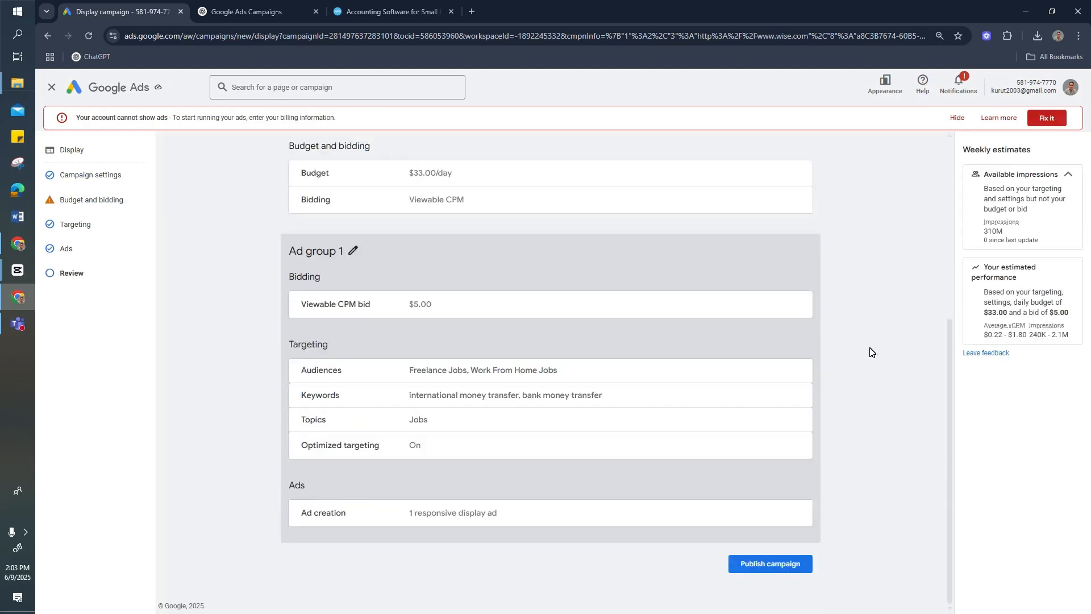
click(780, 565)
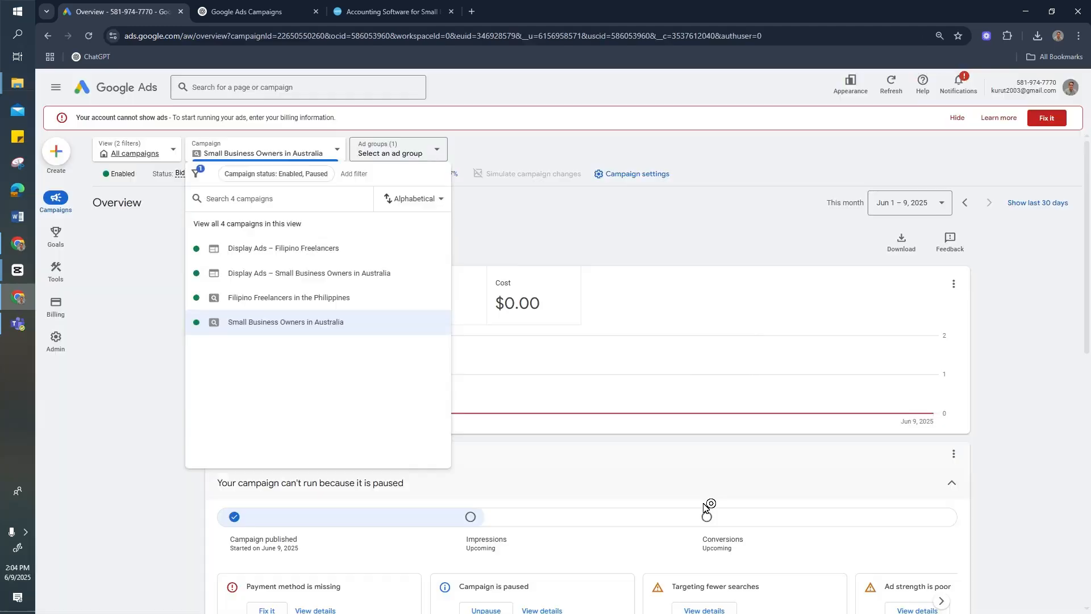
- Check the account's campaign list for the published search and display campaigns, then close it
click(238, 146)
click(516, 239)
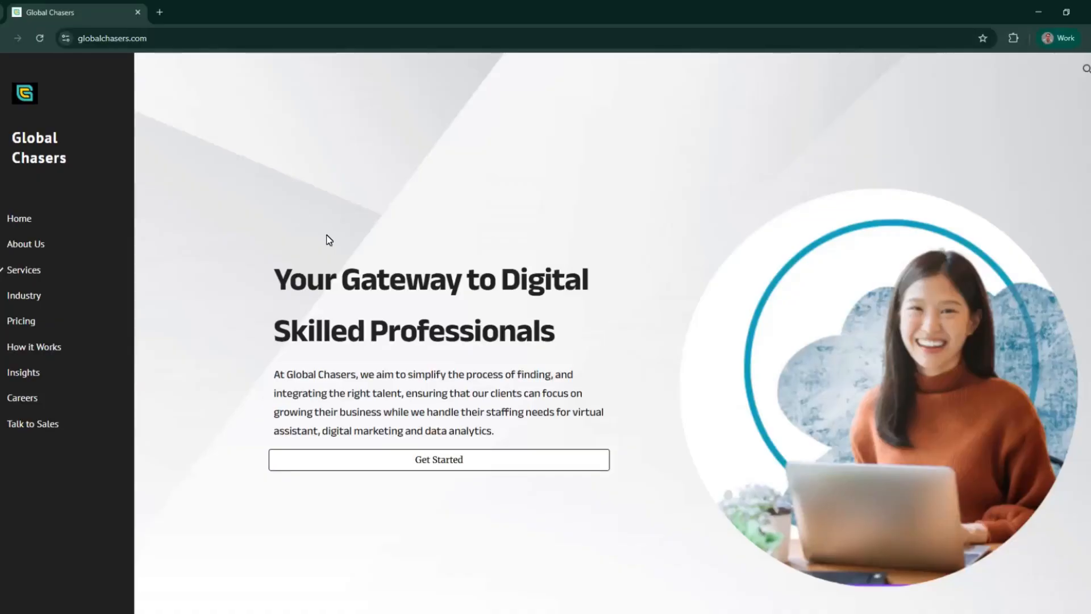
scroll(385, 148, down, 2)
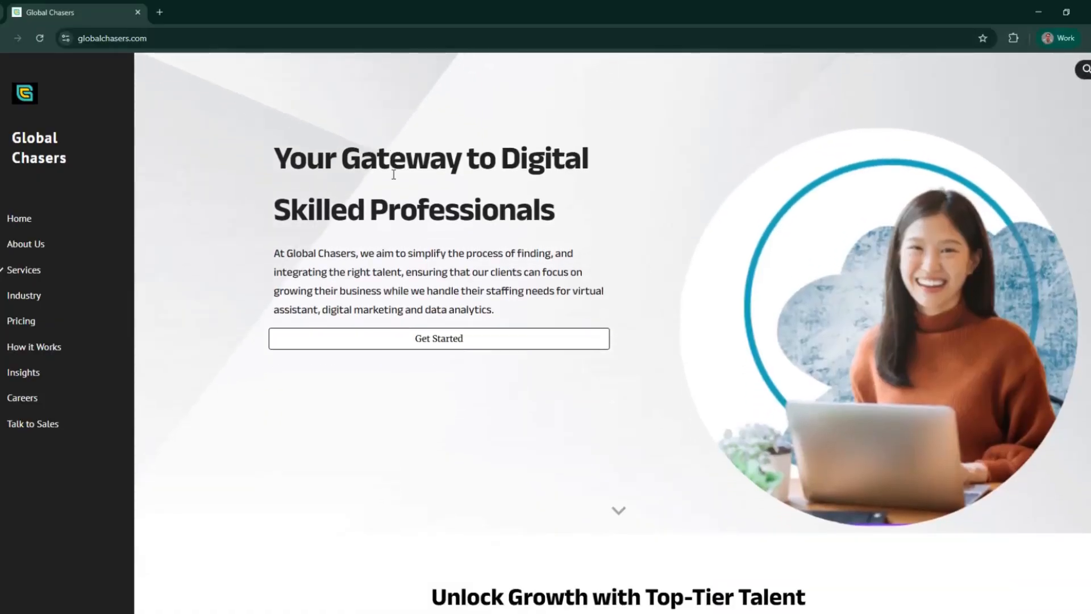
scroll(395, 179, down, 6)
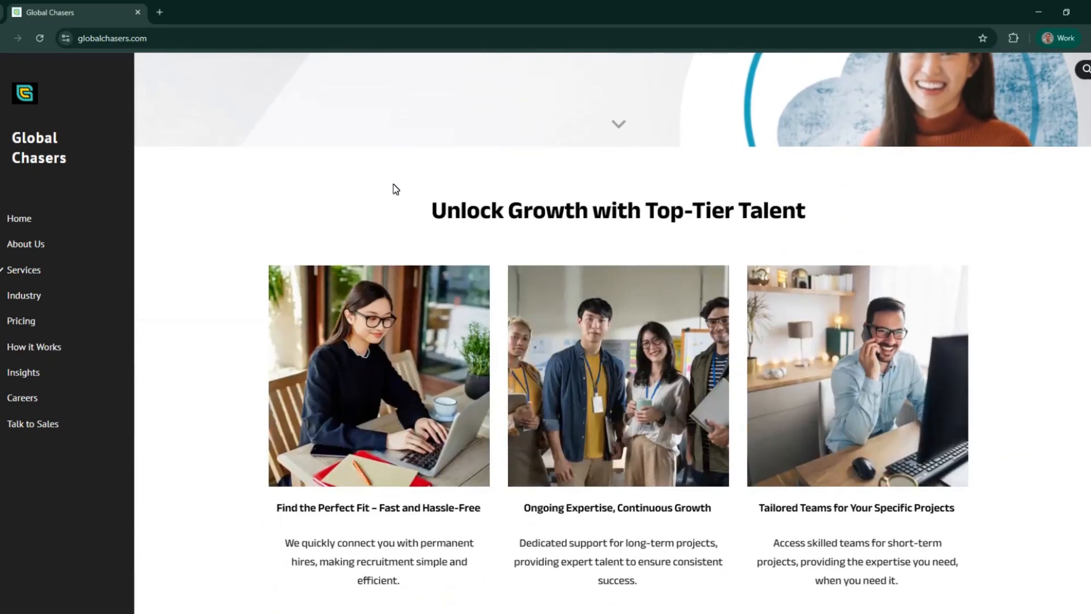
- Review the Global Chasers home page, from the top-tier talent section through the partnership sections to the talent pool sign-up
scroll(394, 185, down, 3)
scroll(334, 373, down, 4)
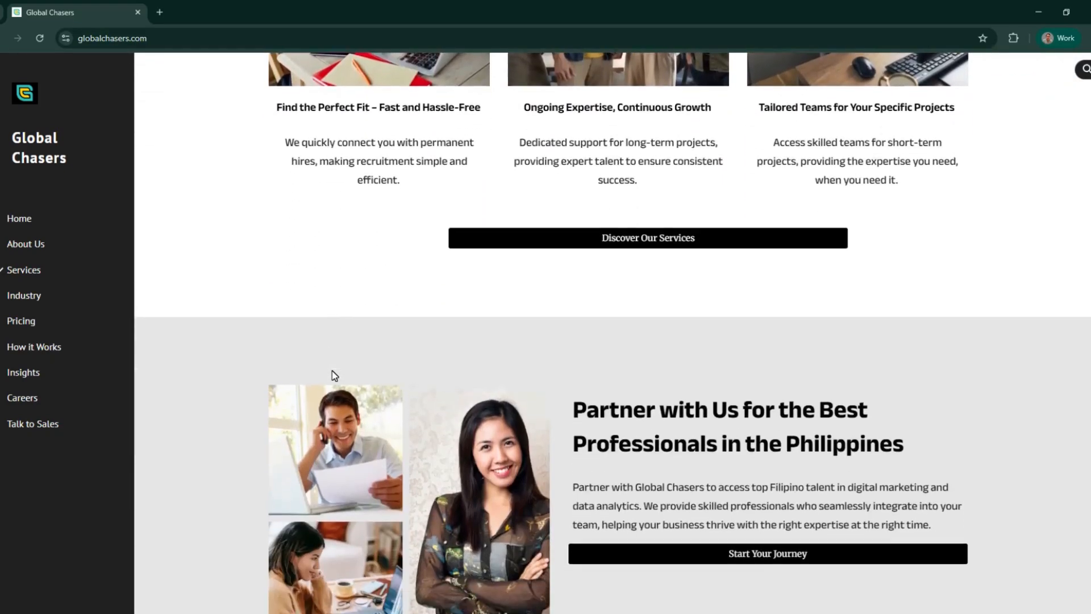
scroll(334, 375, down, 6)
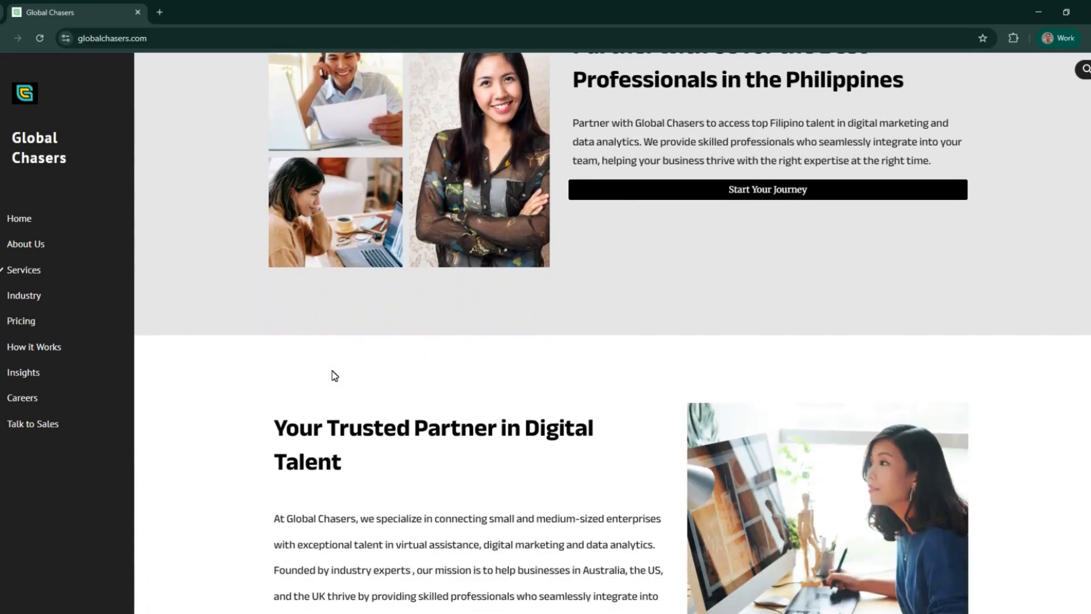
scroll(334, 375, down, 8)
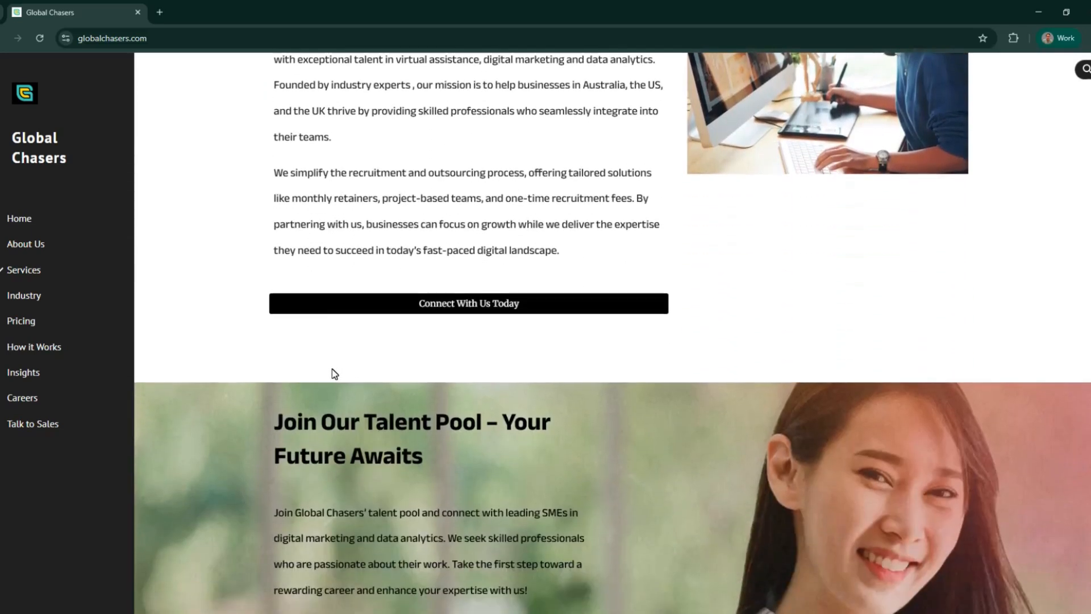
scroll(334, 374, down, 2)
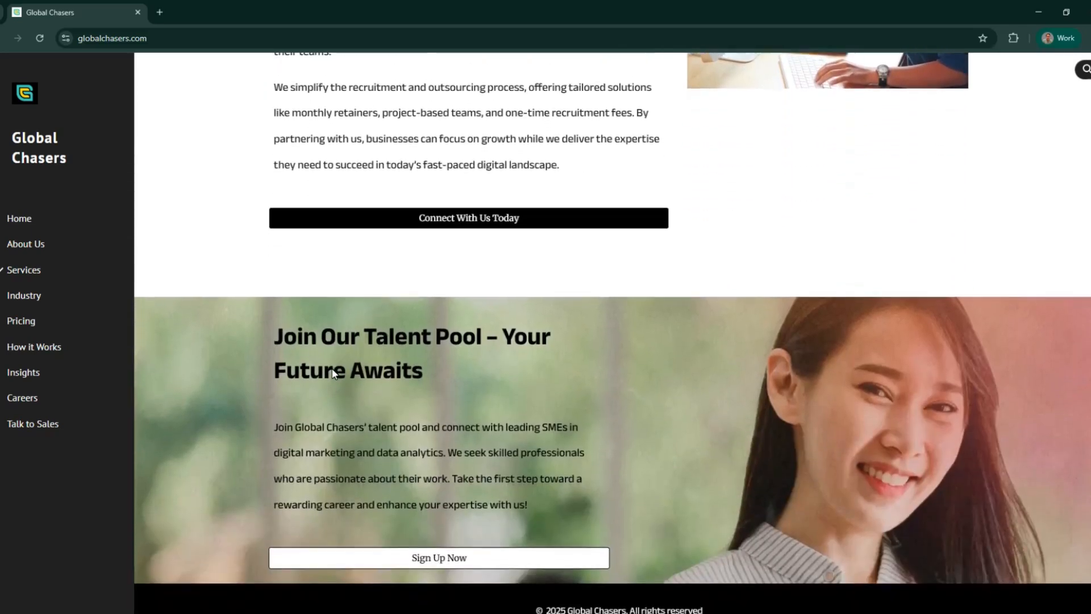
- Open the Global Chasers About Us page and read through the company description, services and reasons to choose the agency
click(26, 245)
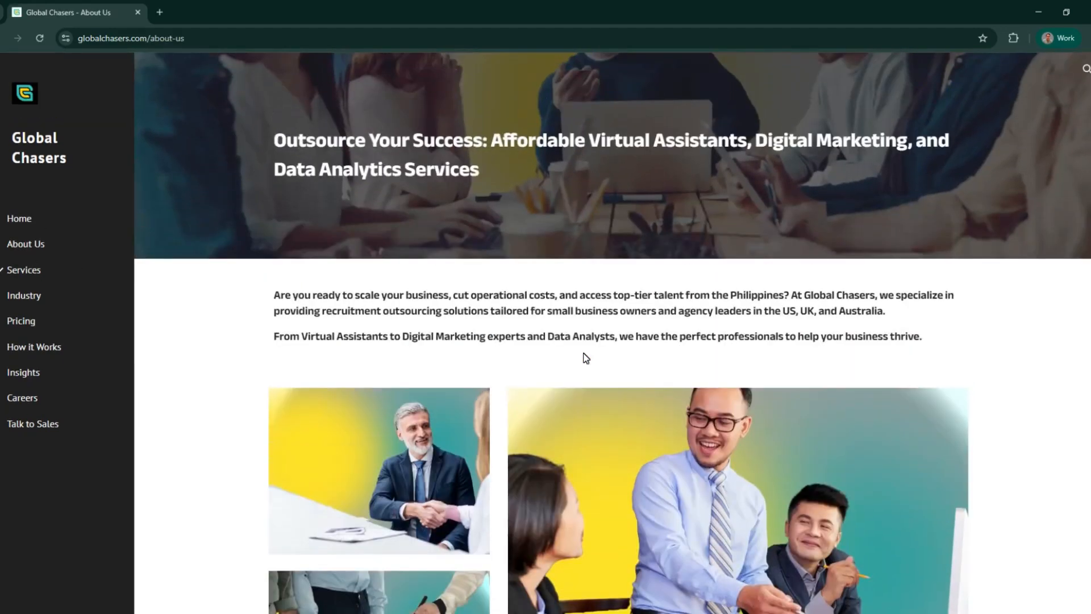
scroll(586, 358, down, 10)
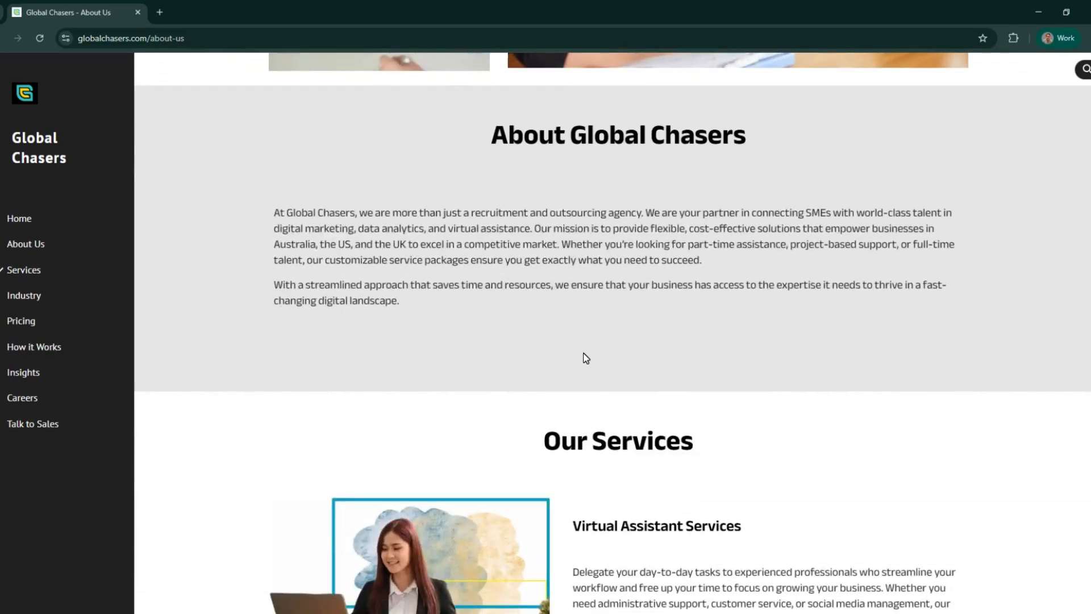
scroll(586, 358, down, 4)
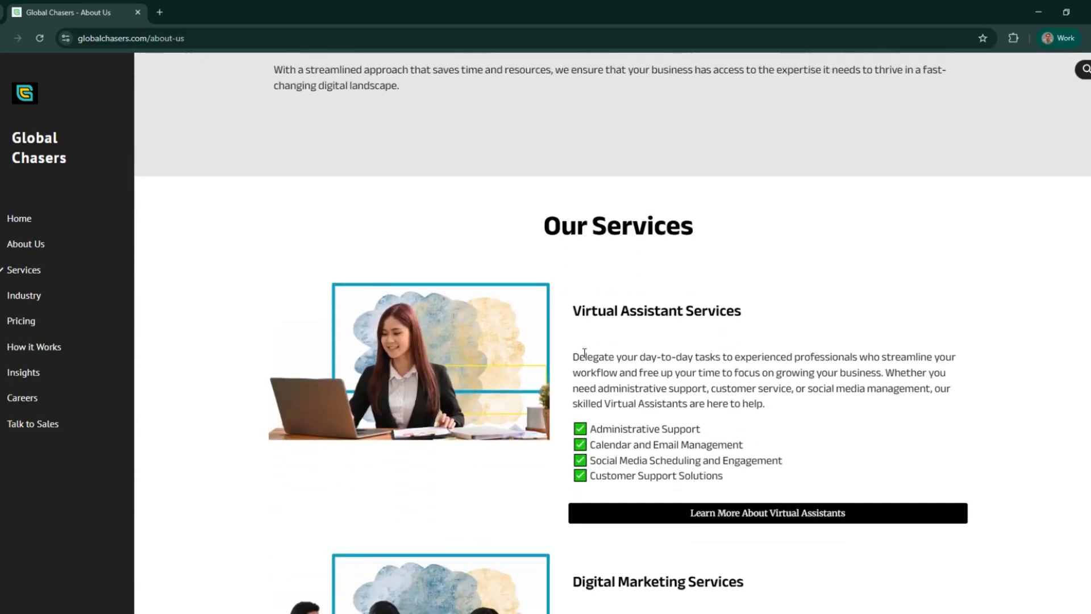
scroll(585, 353, down, 8)
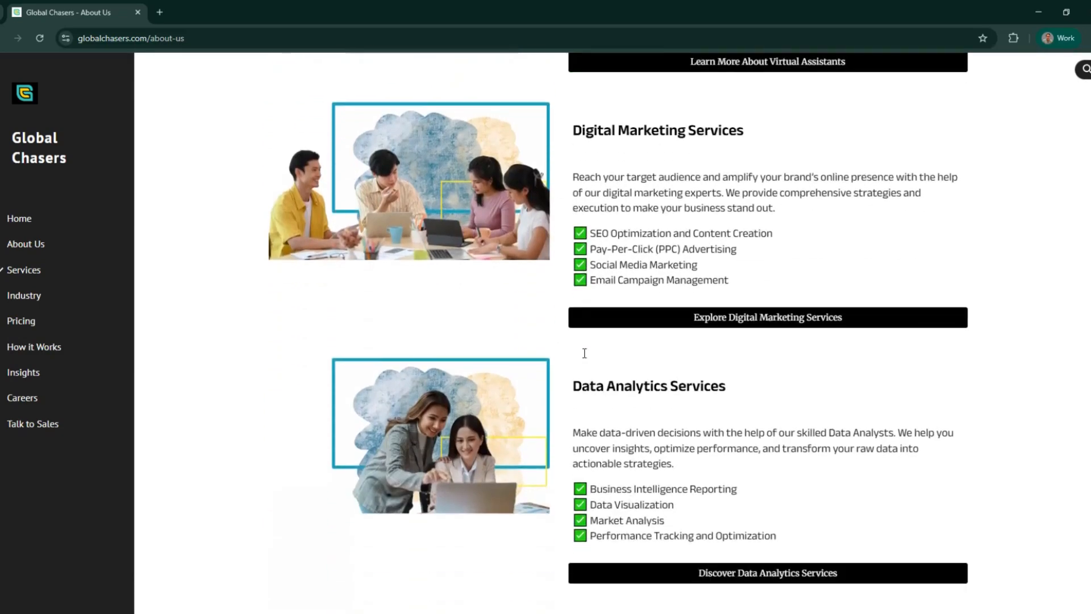
scroll(585, 353, down, 6)
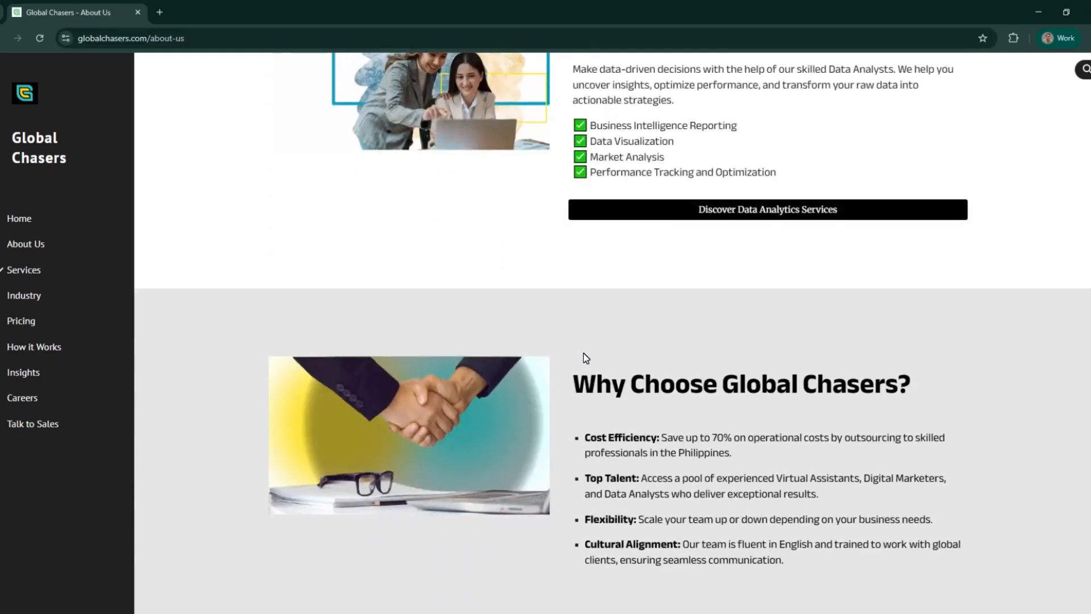